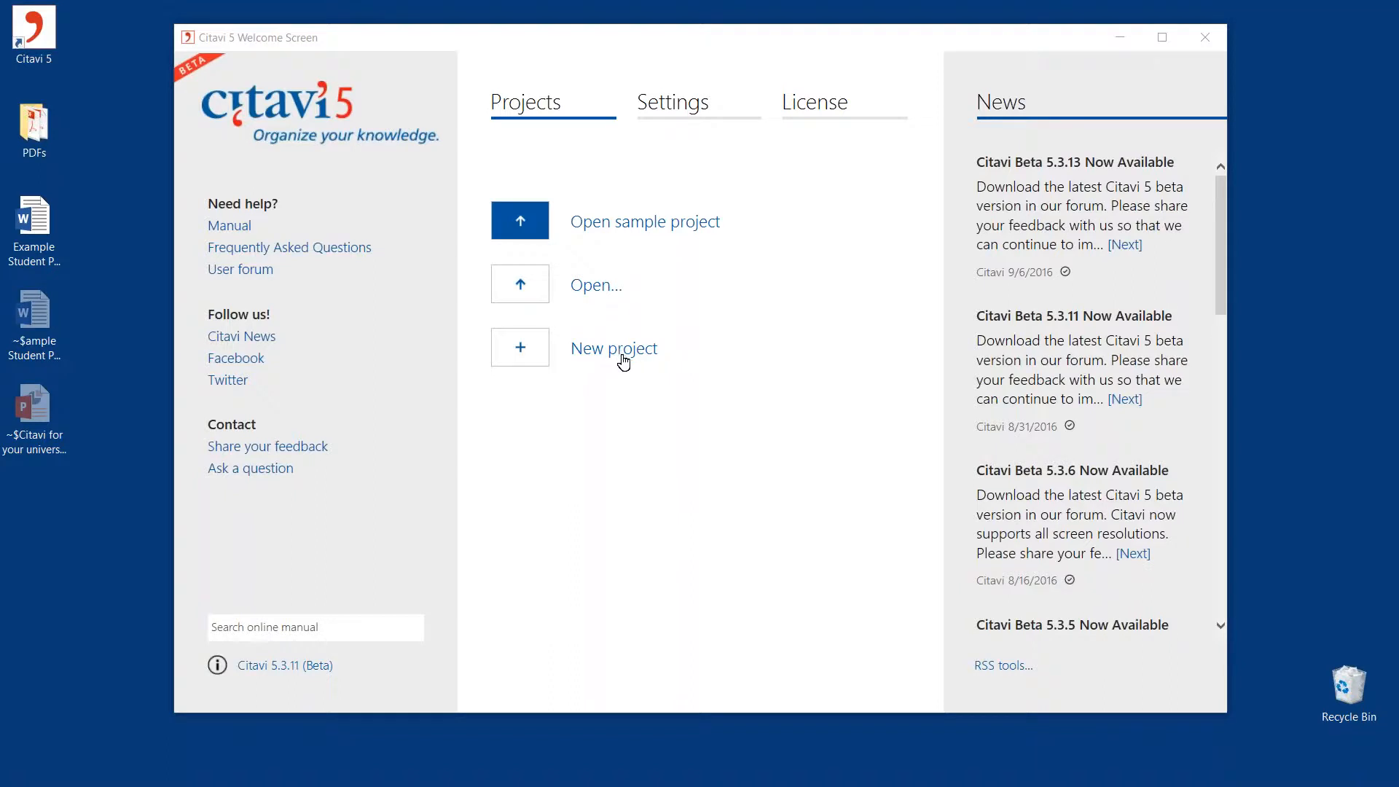
Create a new project named "Information Literacy in India".
click(623, 360)
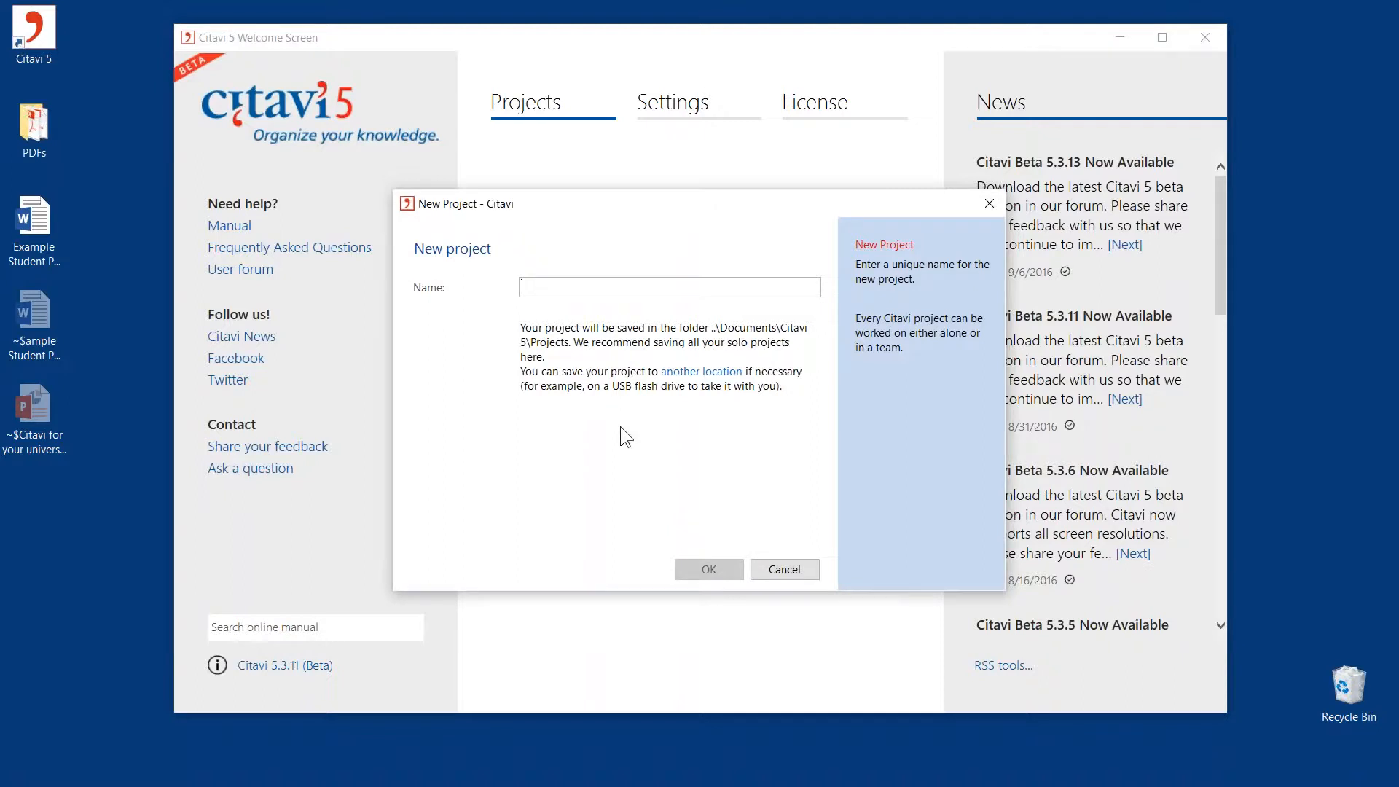
text(Information Literacy in India)
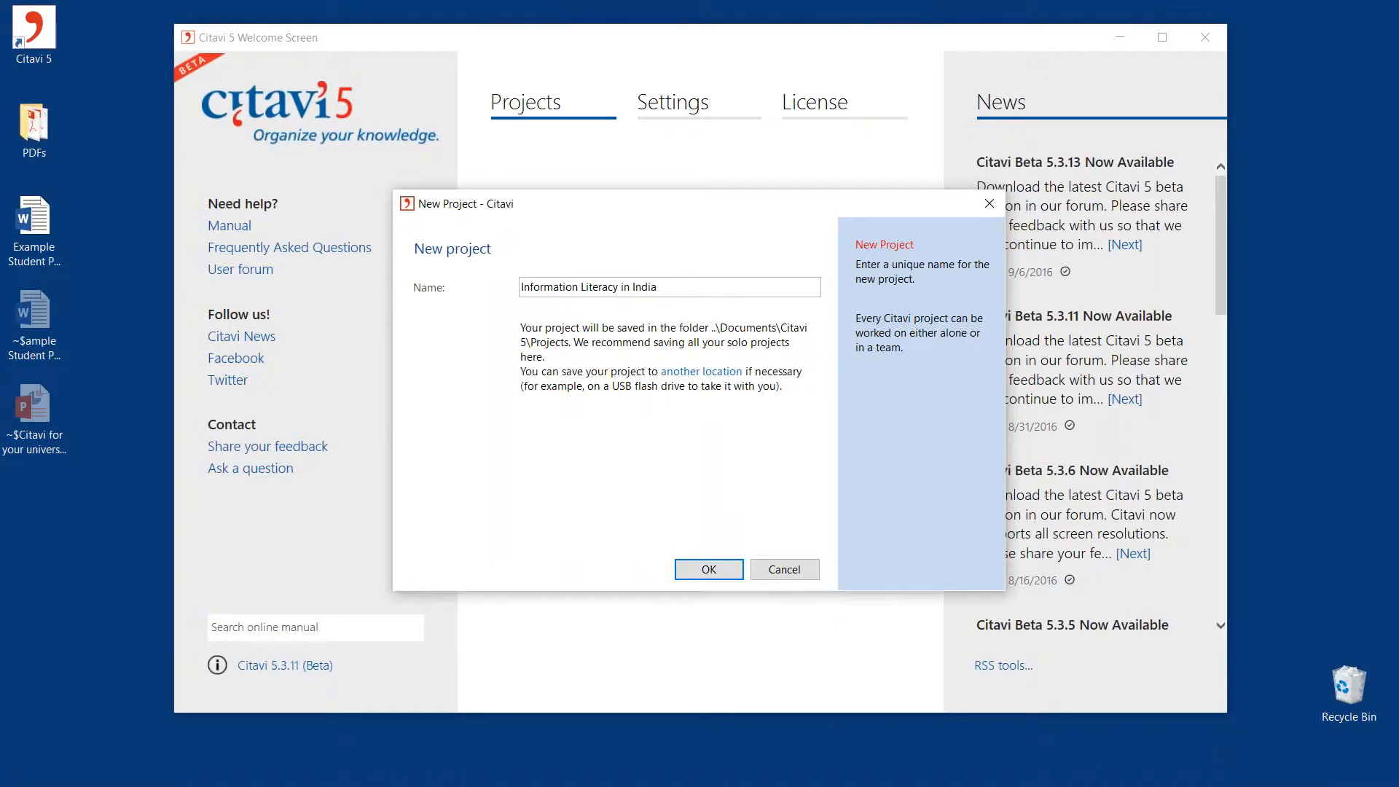
click(728, 569)
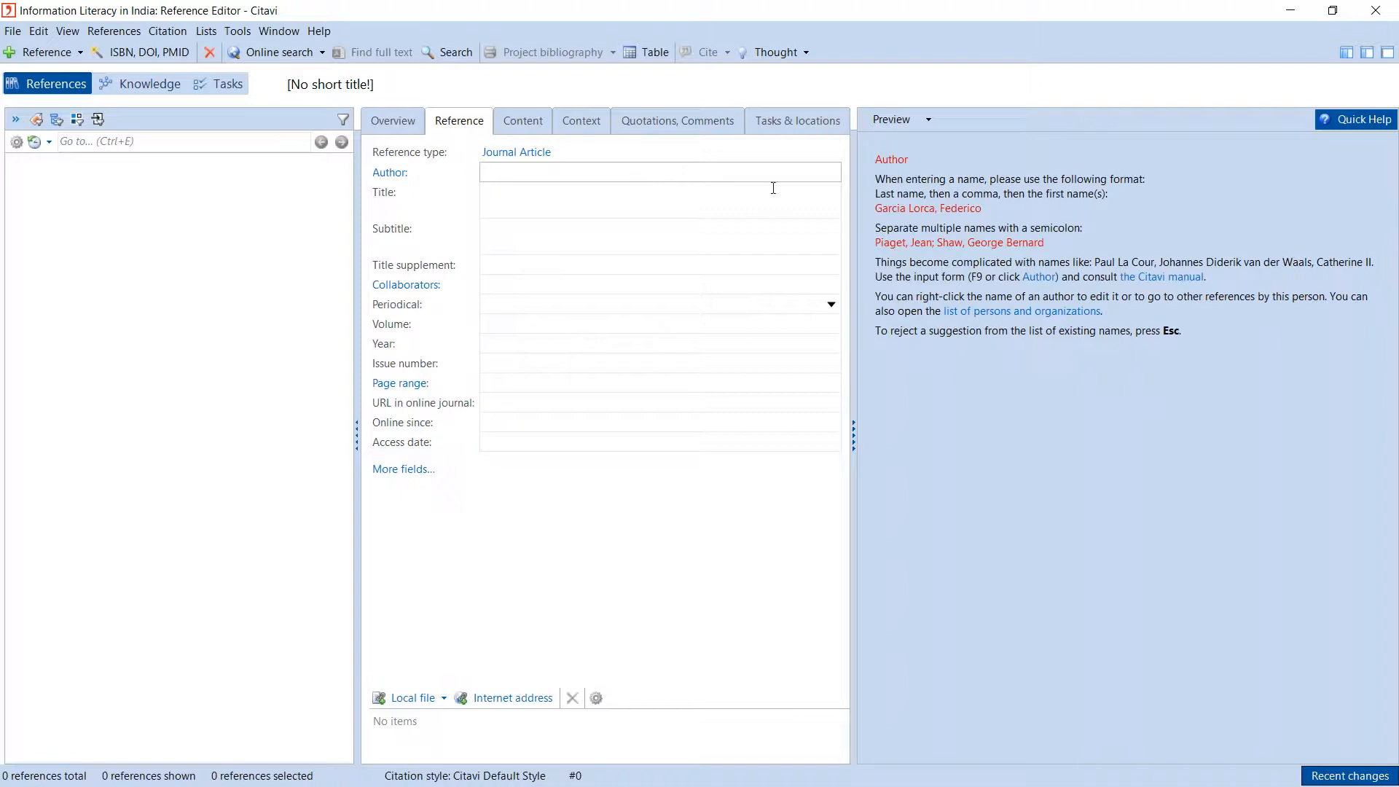
View the help for the periodical, volume and author fields of the blank journal article reference.
click(494, 305)
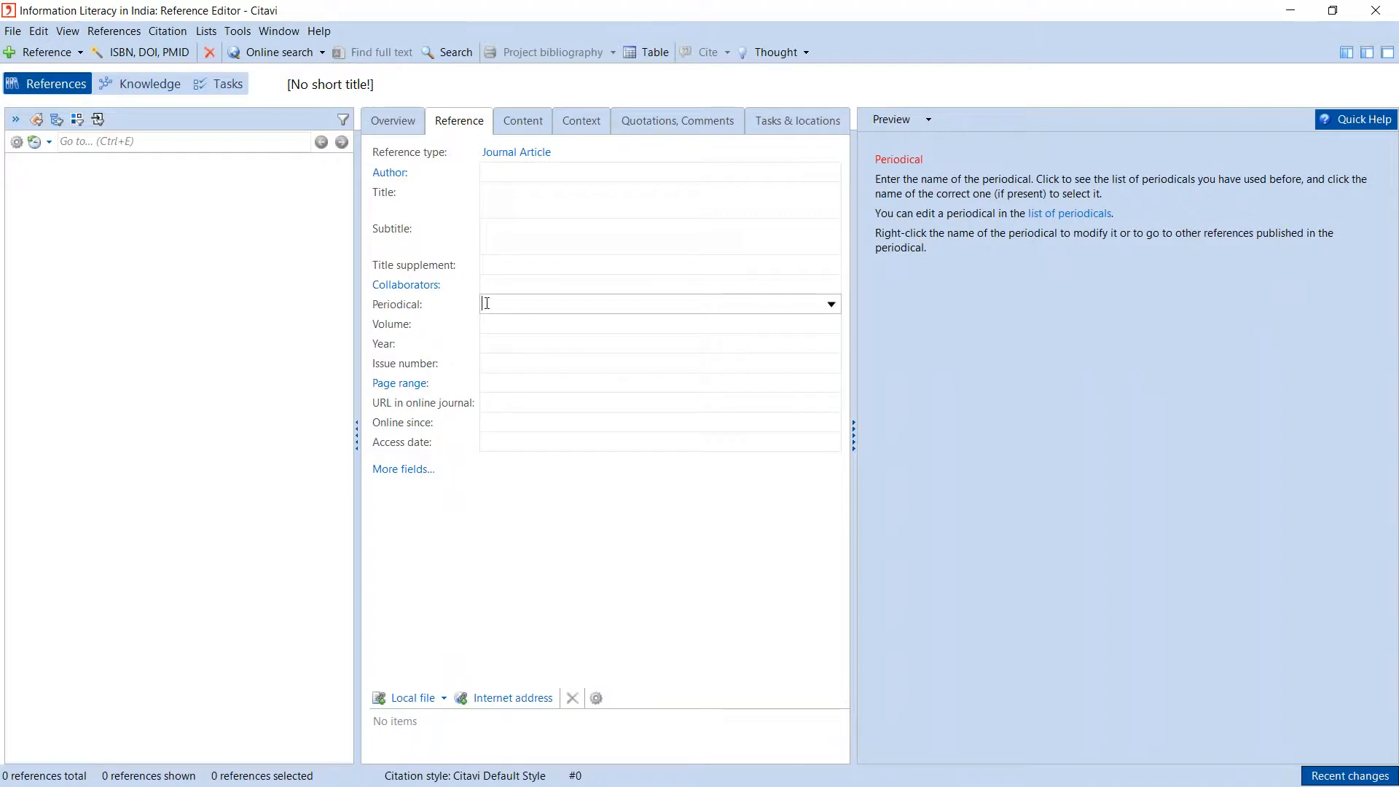
click(489, 325)
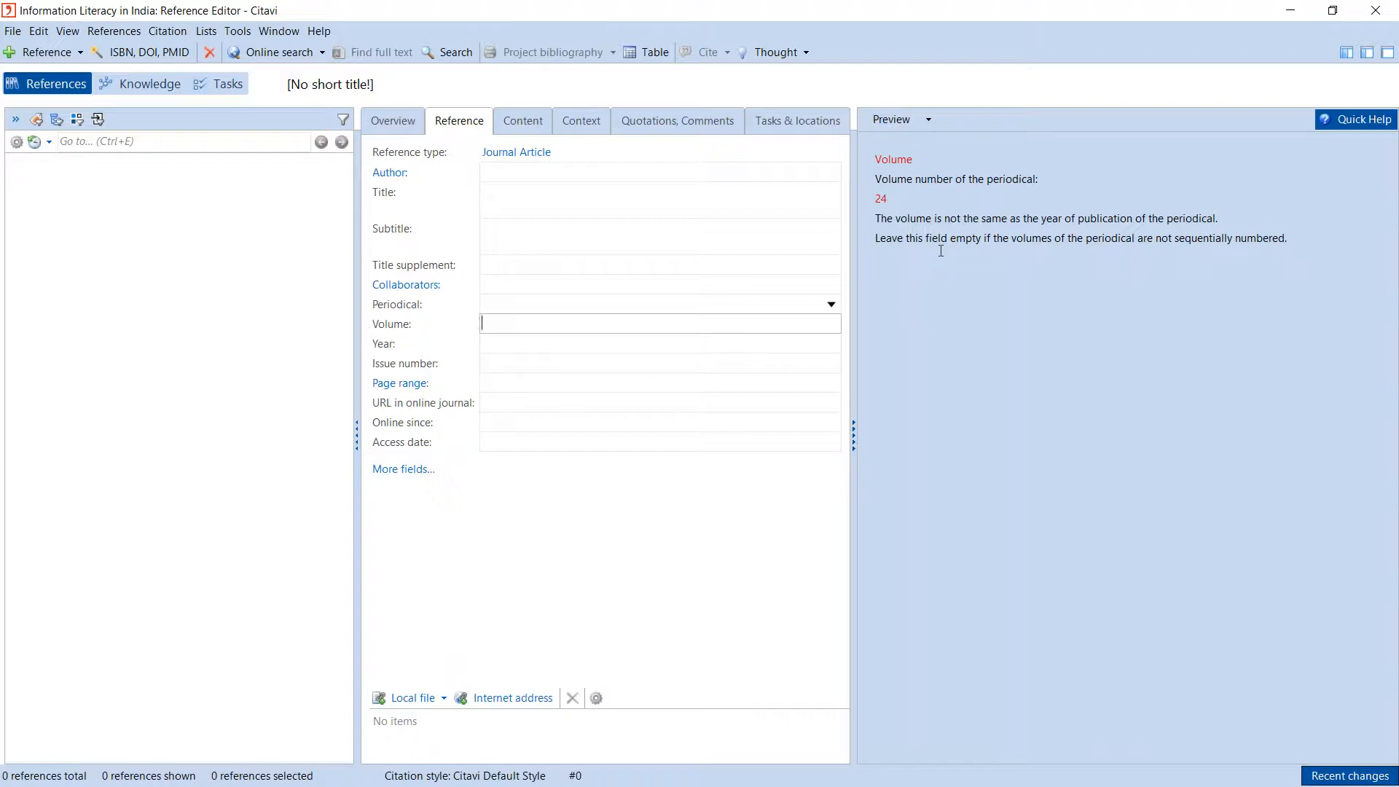
click(579, 172)
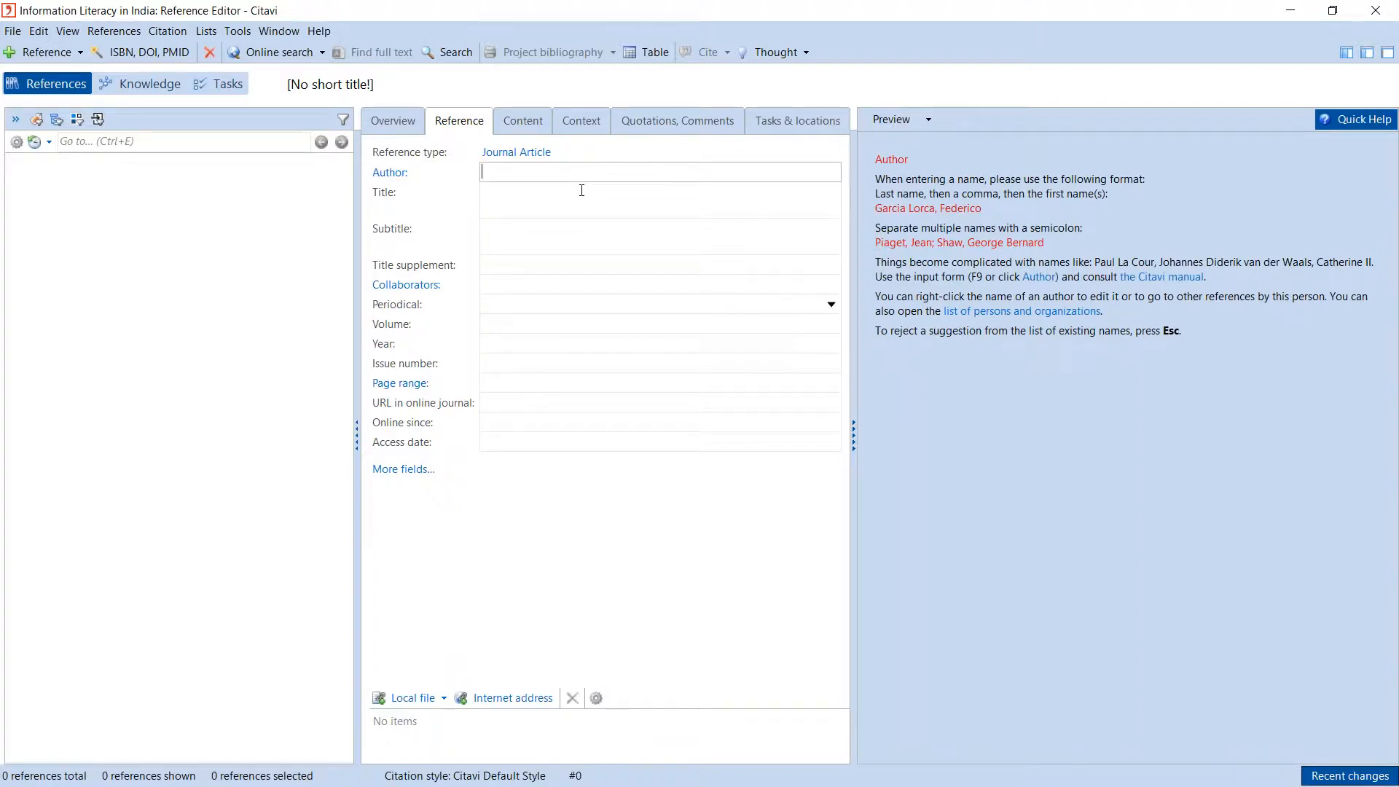
click(164, 54)
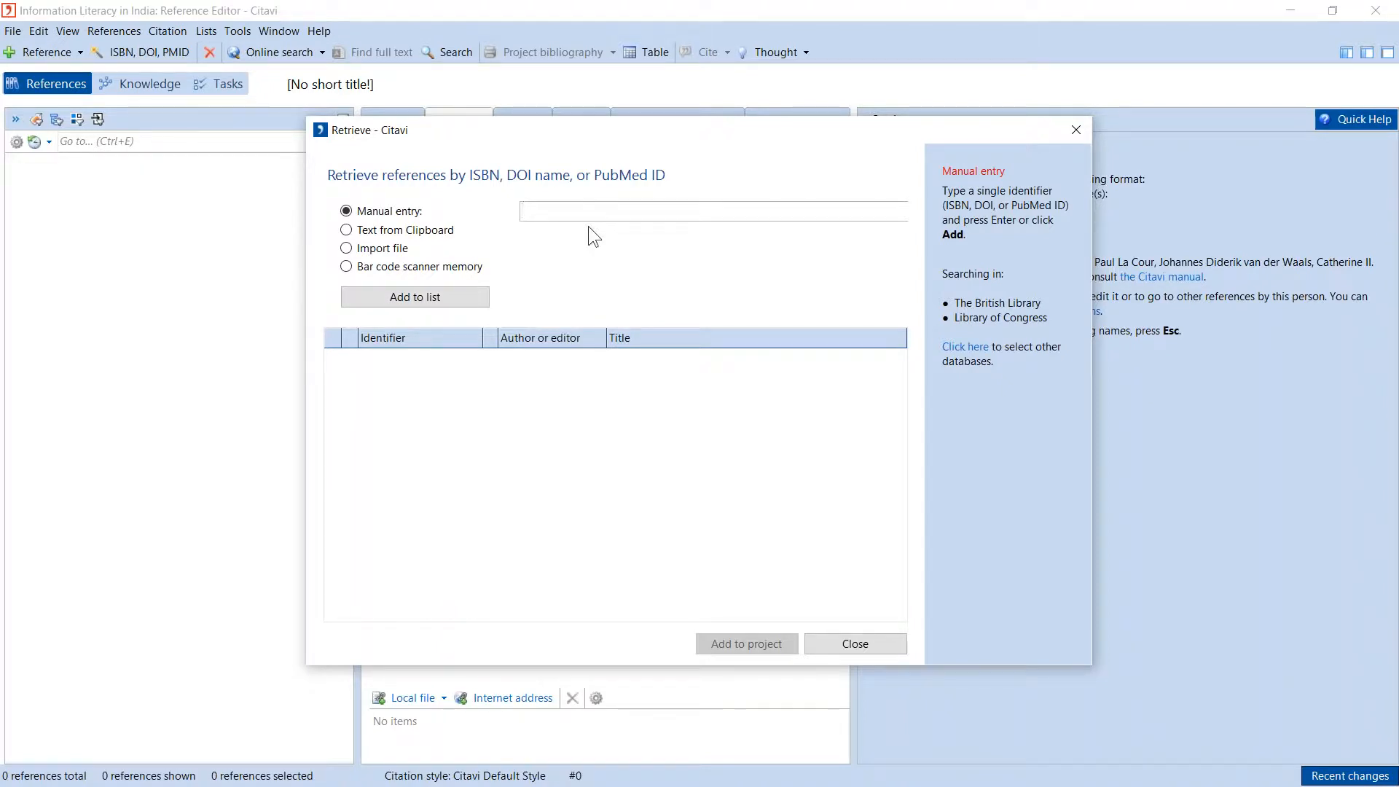
text(0789020734)
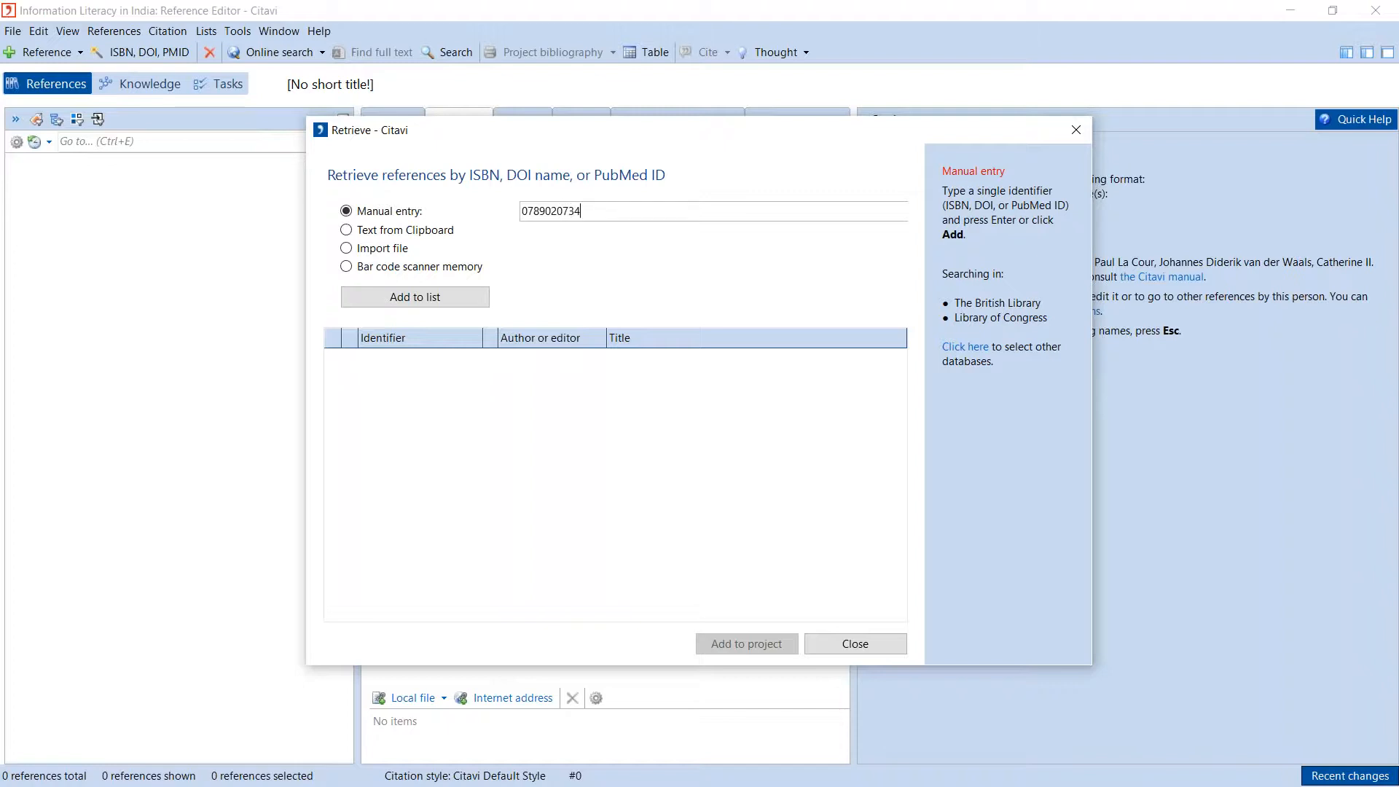
click(434, 295)
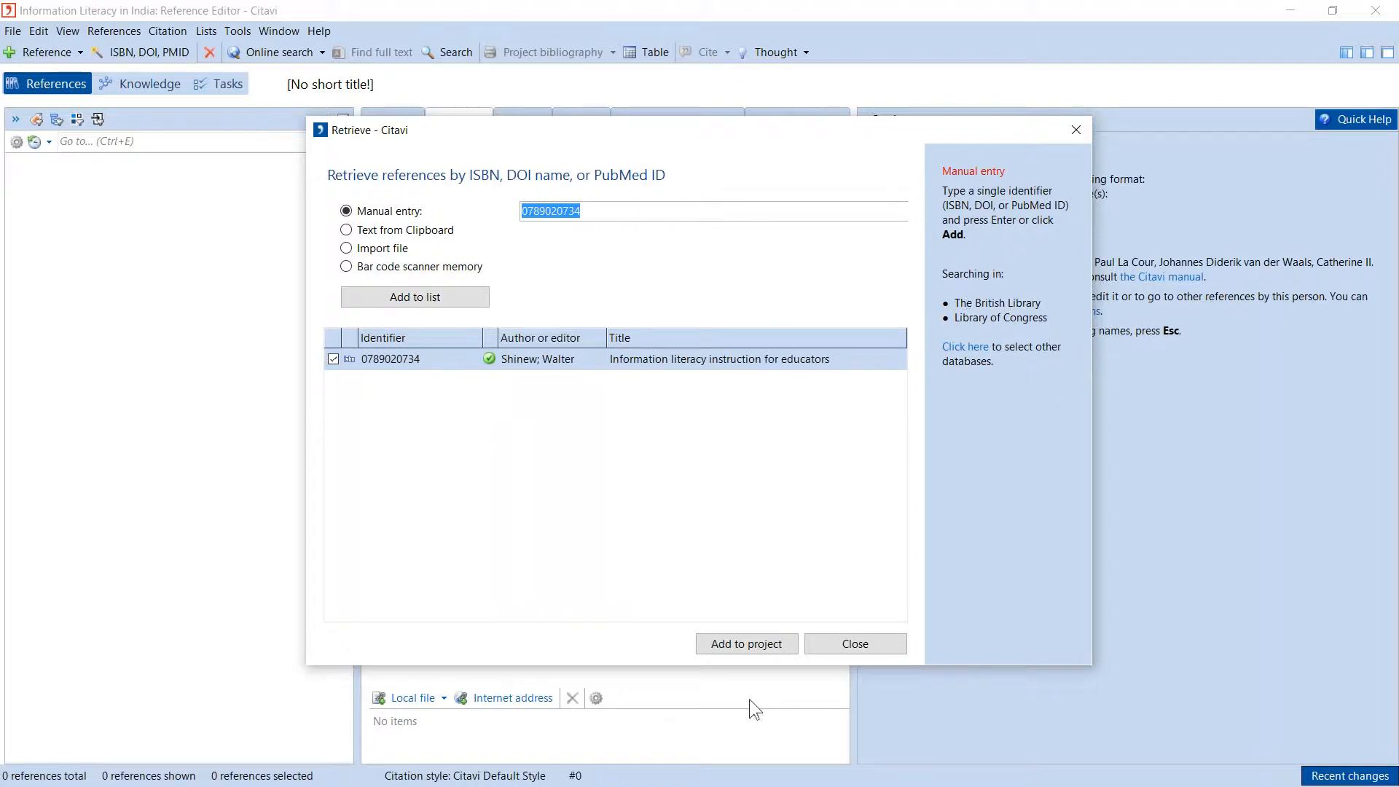
click(773, 646)
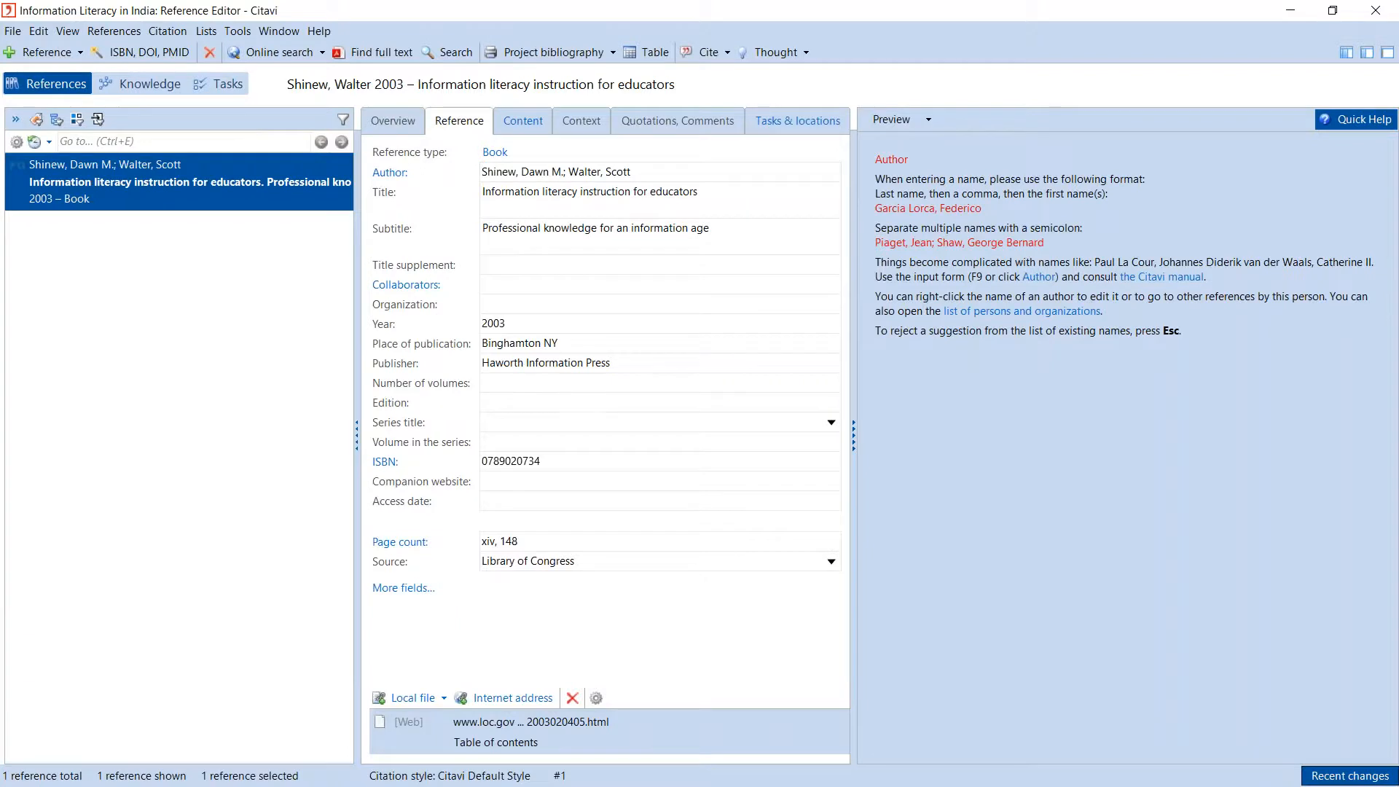
click(393, 121)
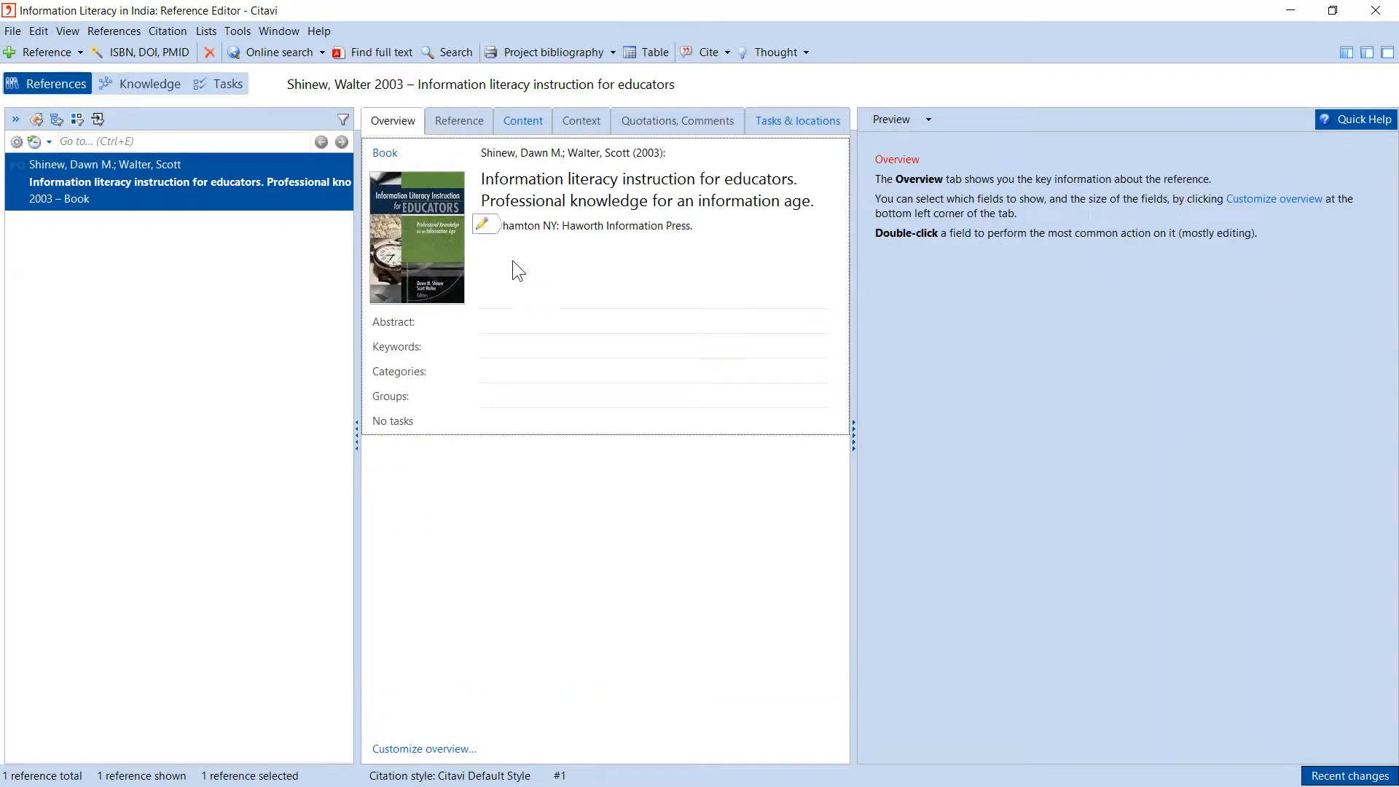
click(456, 126)
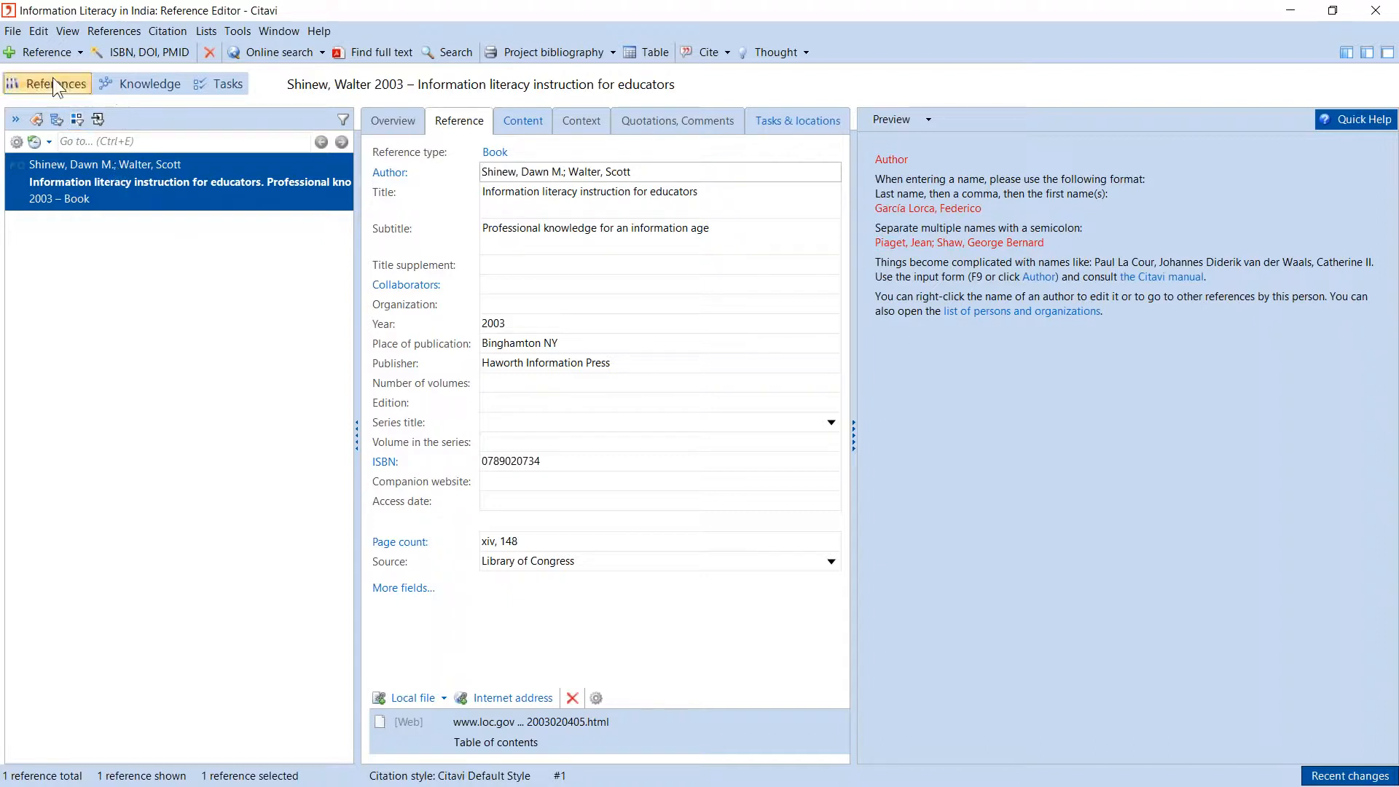
Start an import of PDF files and choose the PDFs folder on the Desktop as the source.
click(14, 32)
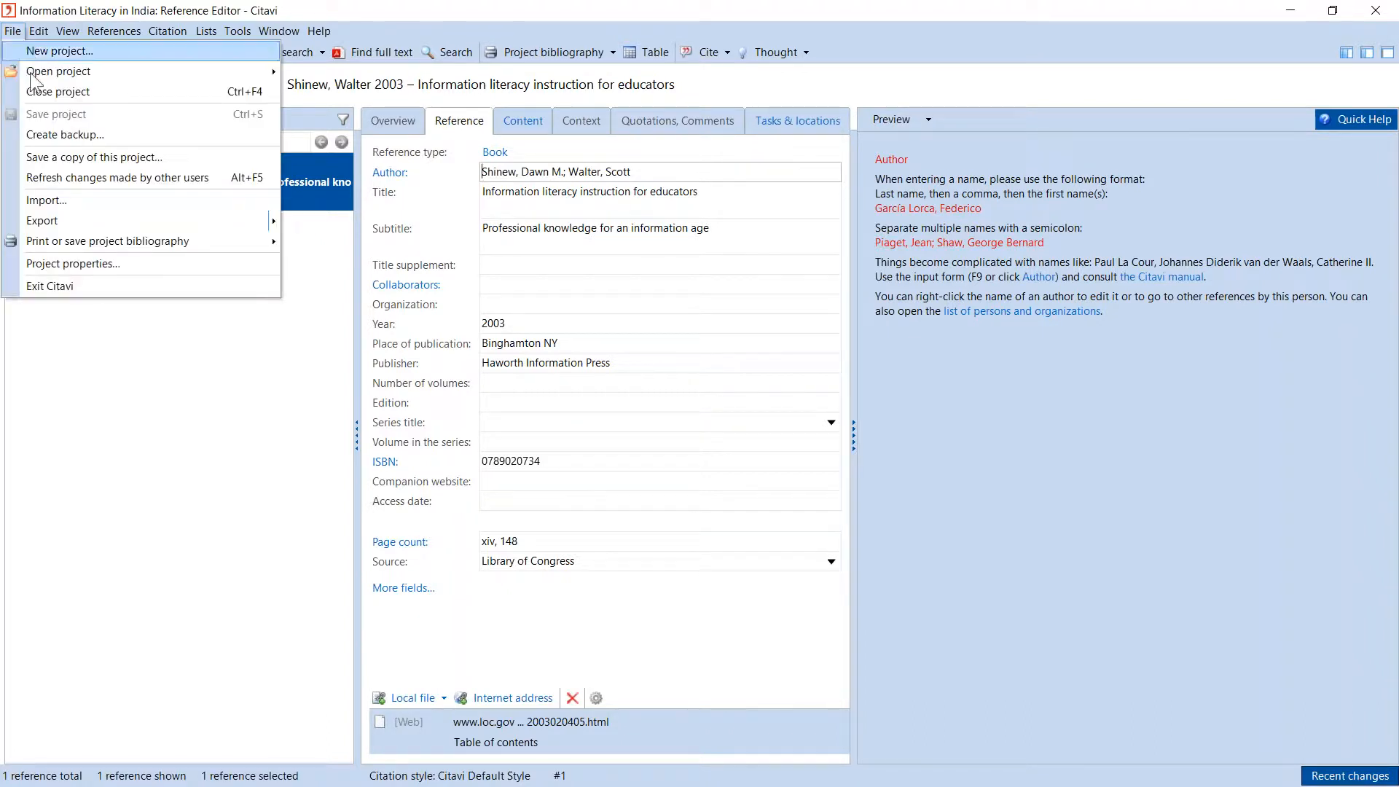
click(61, 202)
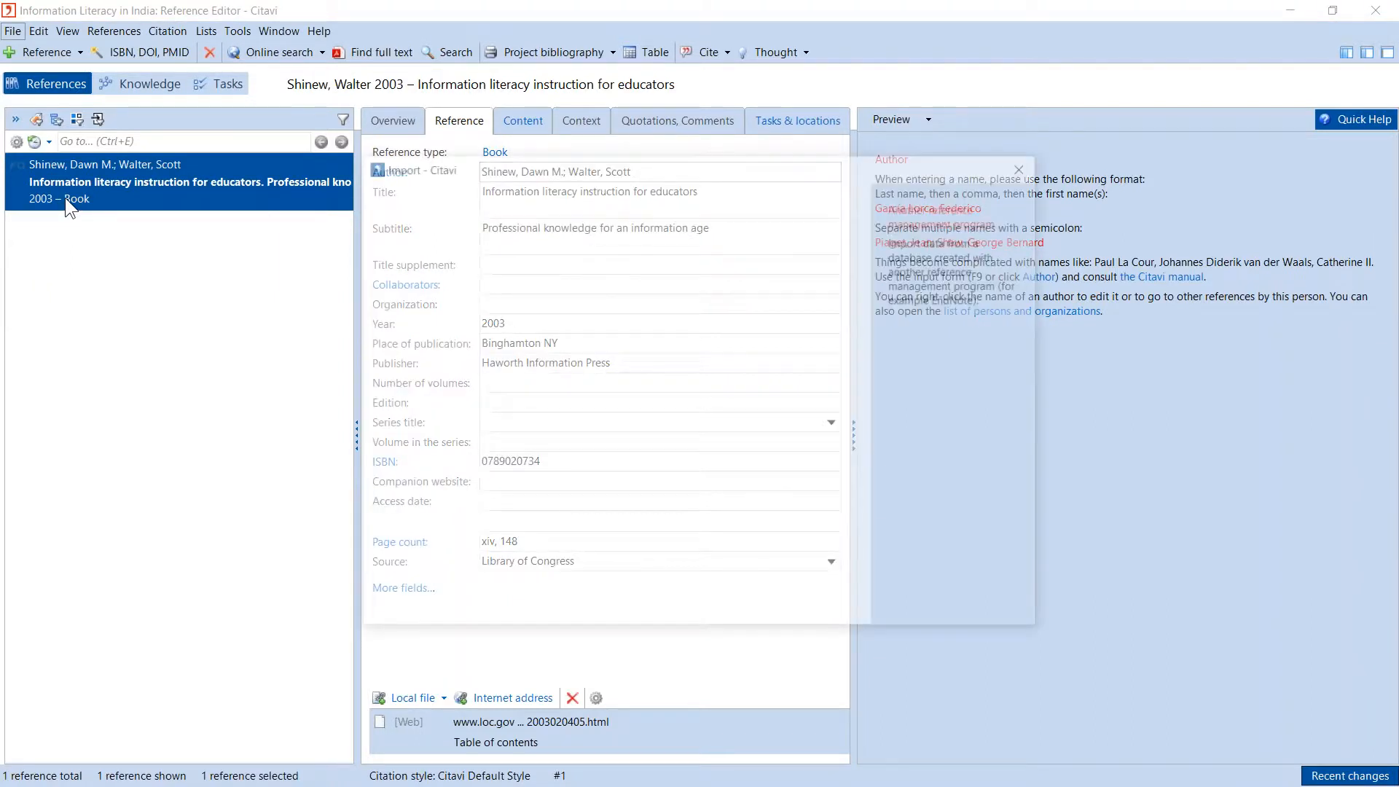
click(424, 295)
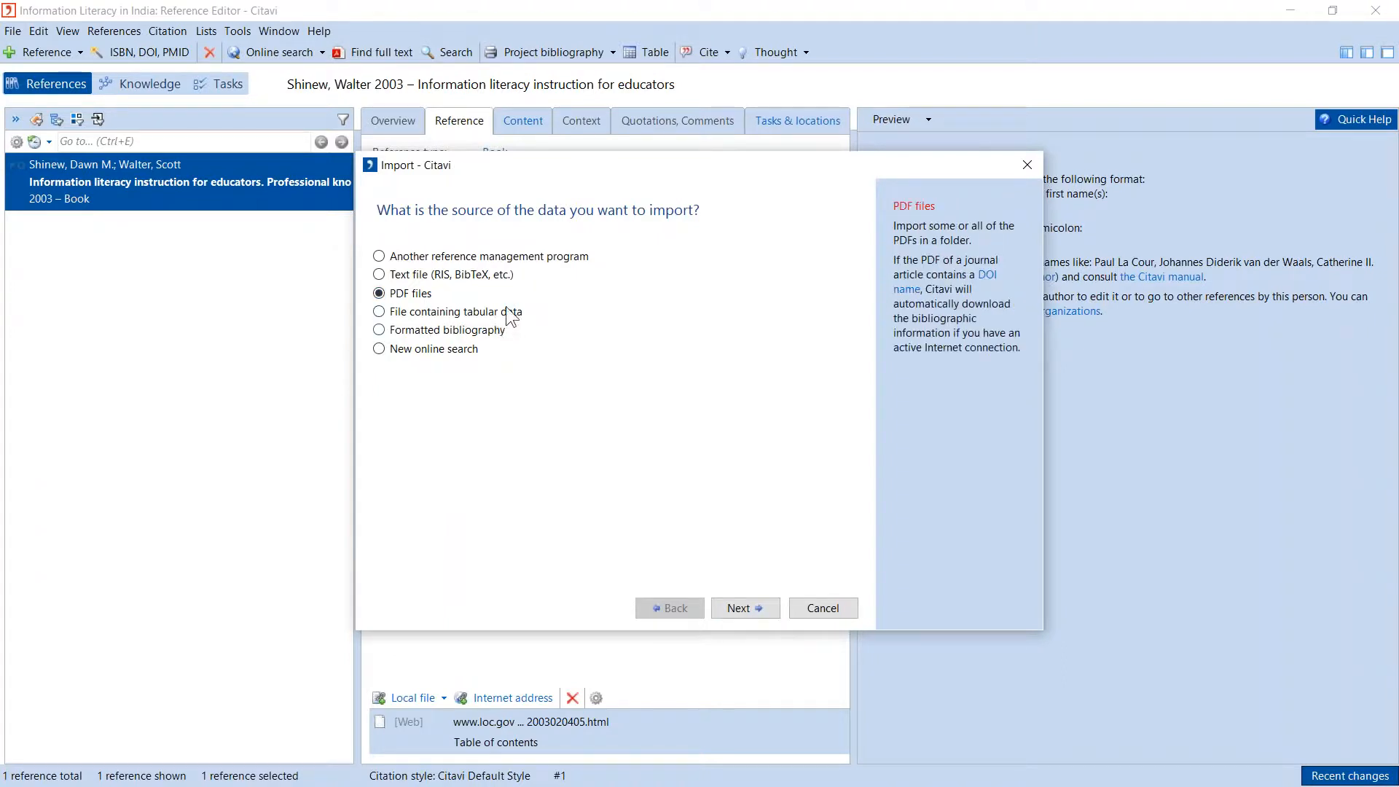
click(748, 609)
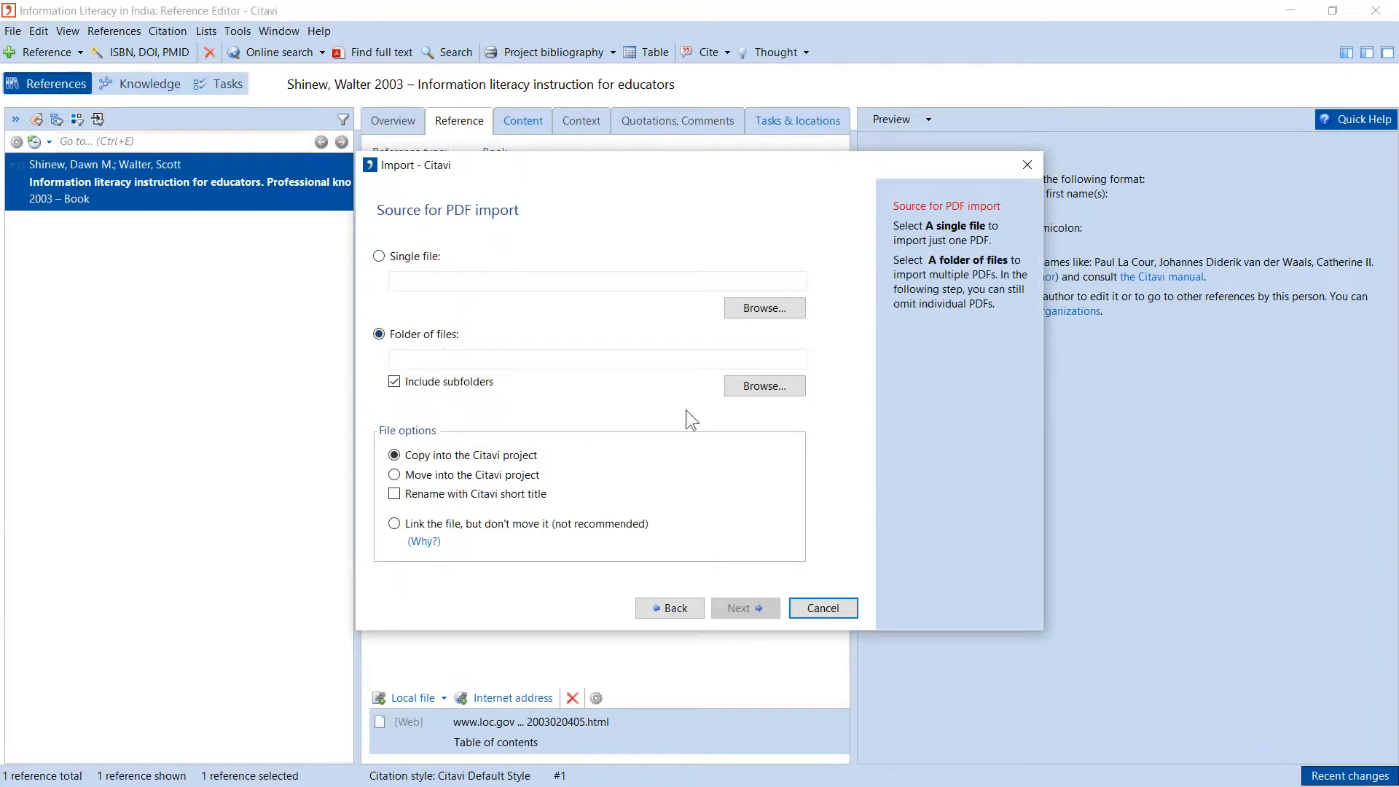
click(751, 388)
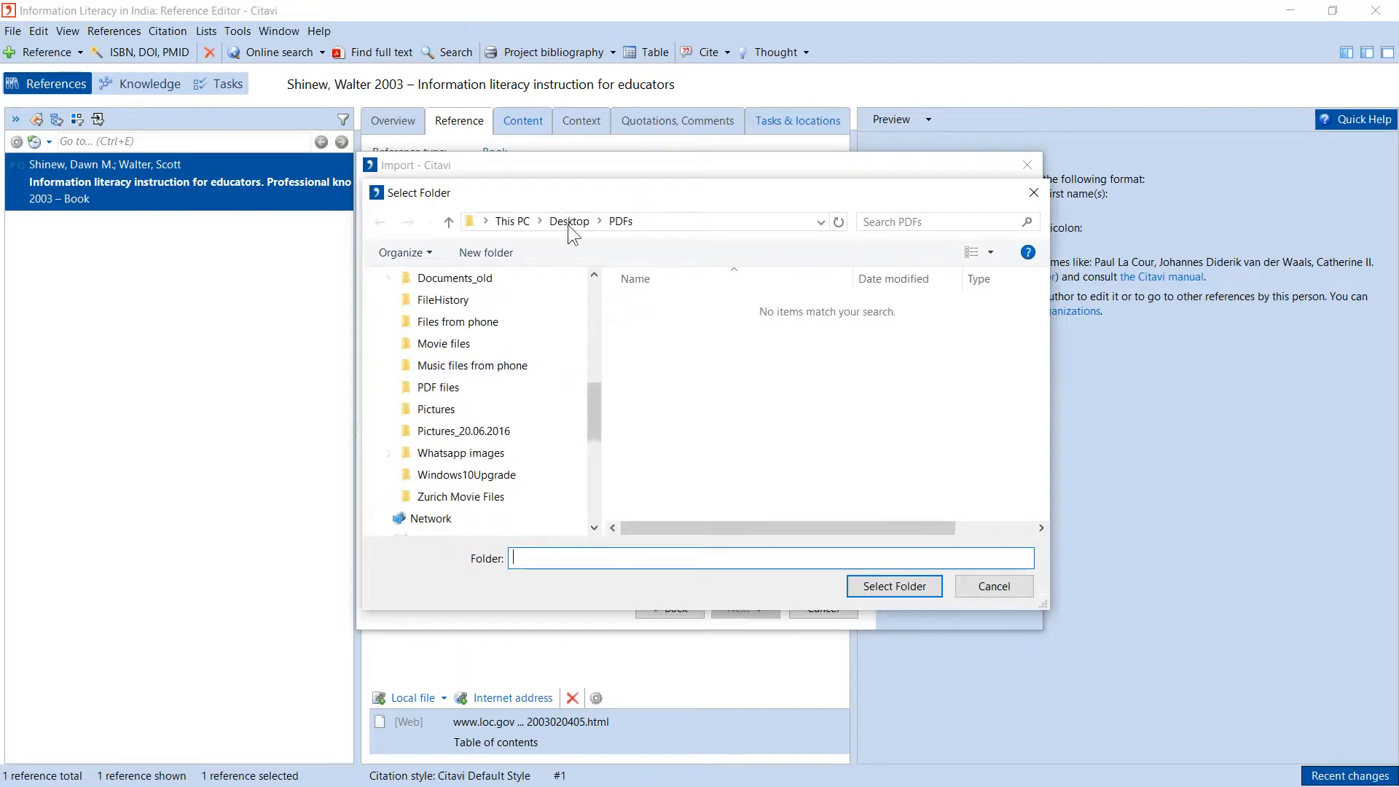
click(568, 222)
click(653, 305)
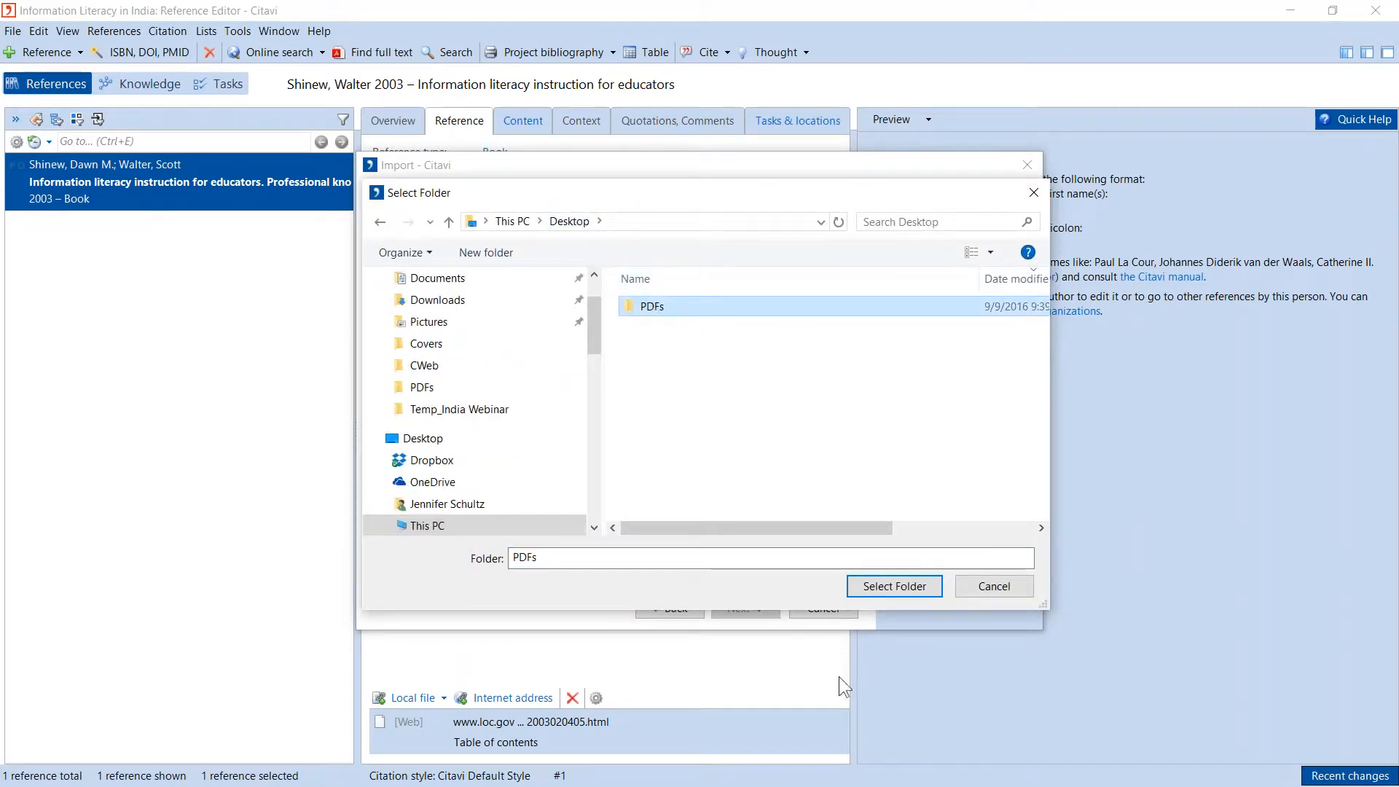
click(920, 587)
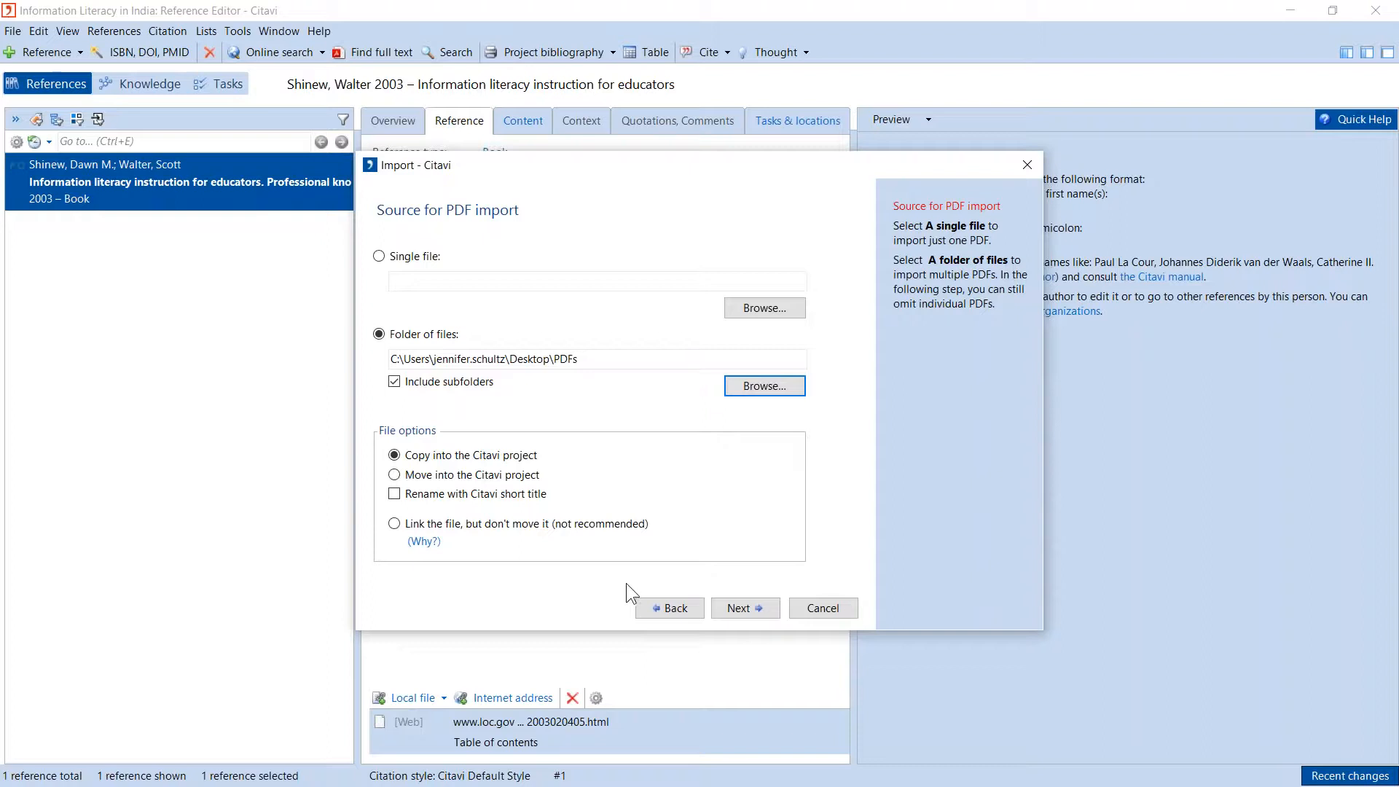
Import all listed PDFs, copying them into the project, and add their references including keywords.
click(755, 612)
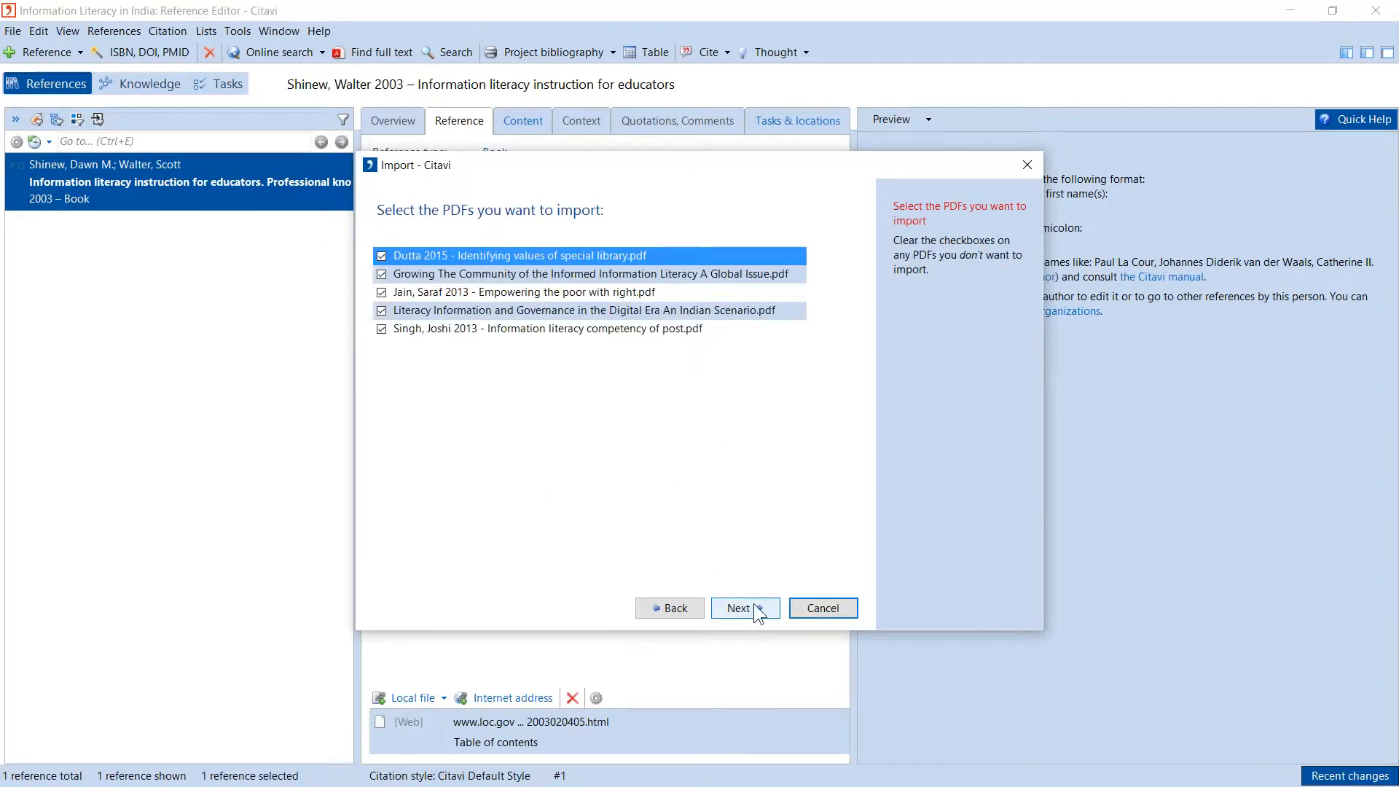
click(760, 617)
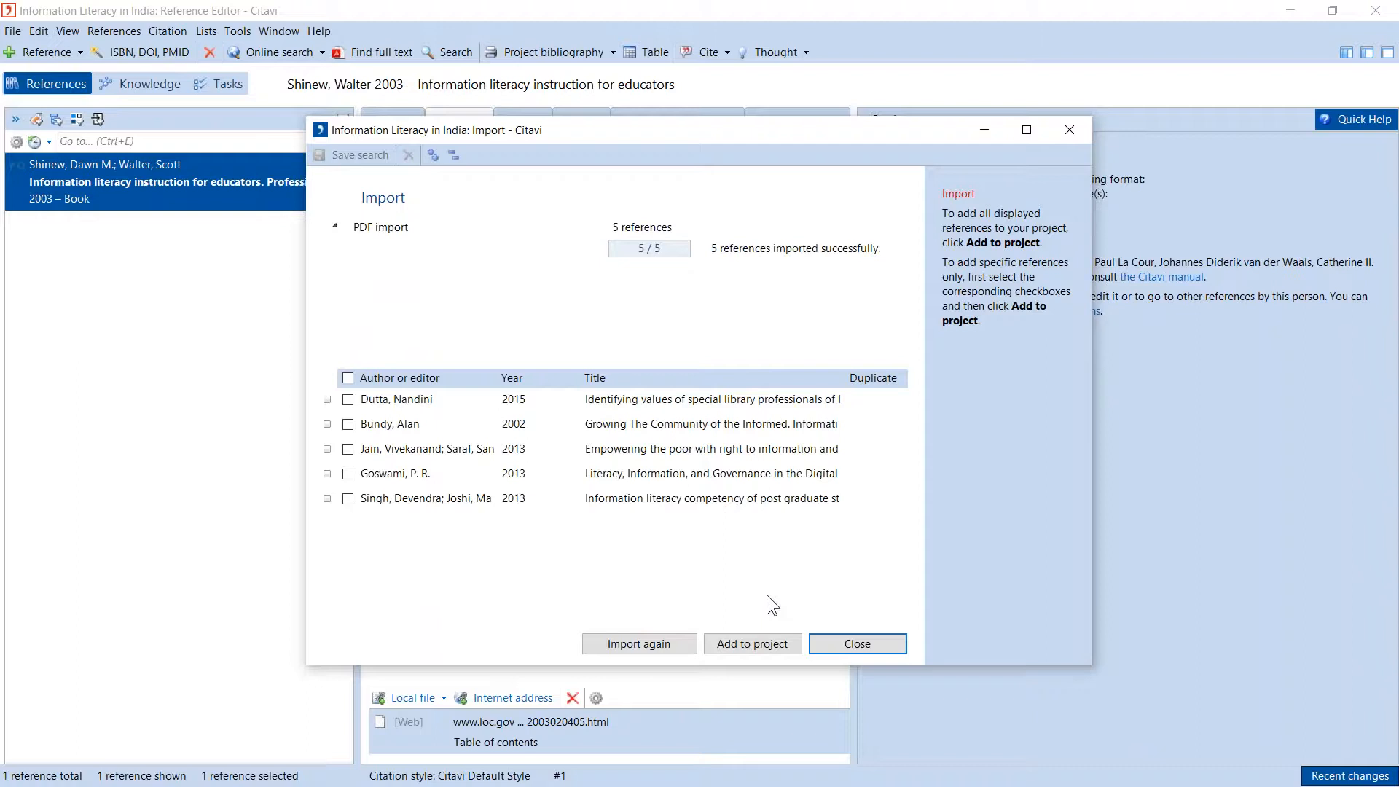
click(768, 643)
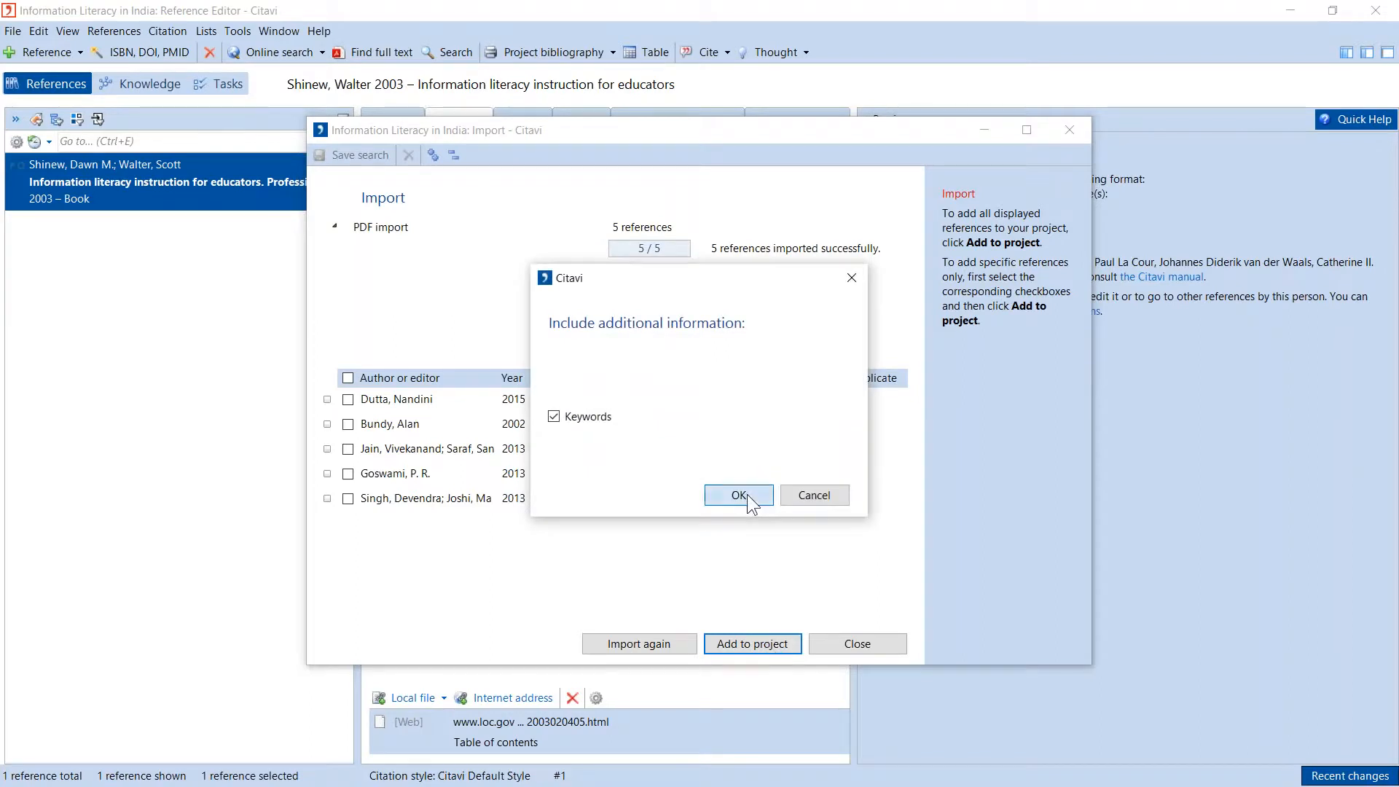
click(739, 495)
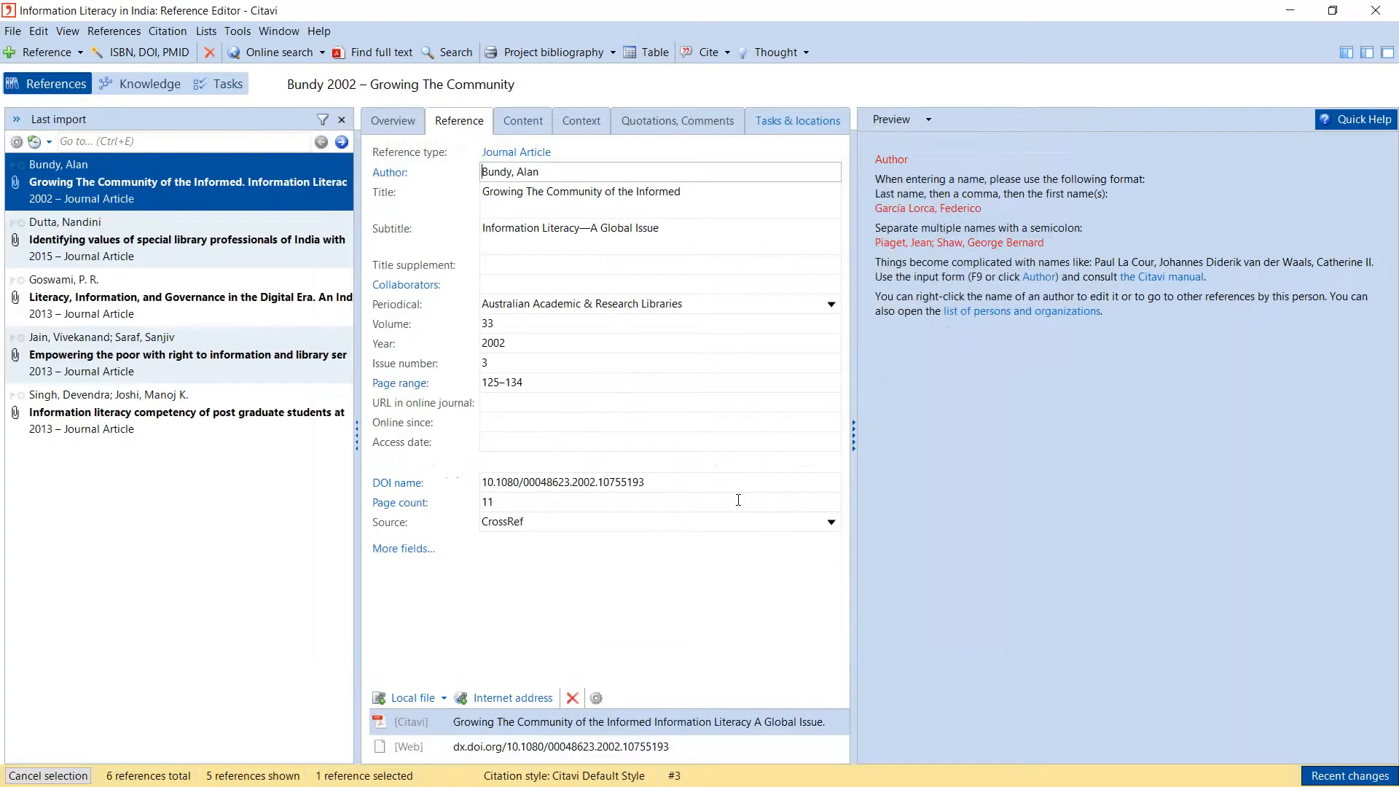
Look through the bibliographic details of the imported journal articles, ending on "Growing The Community of the Informed".
click(244, 240)
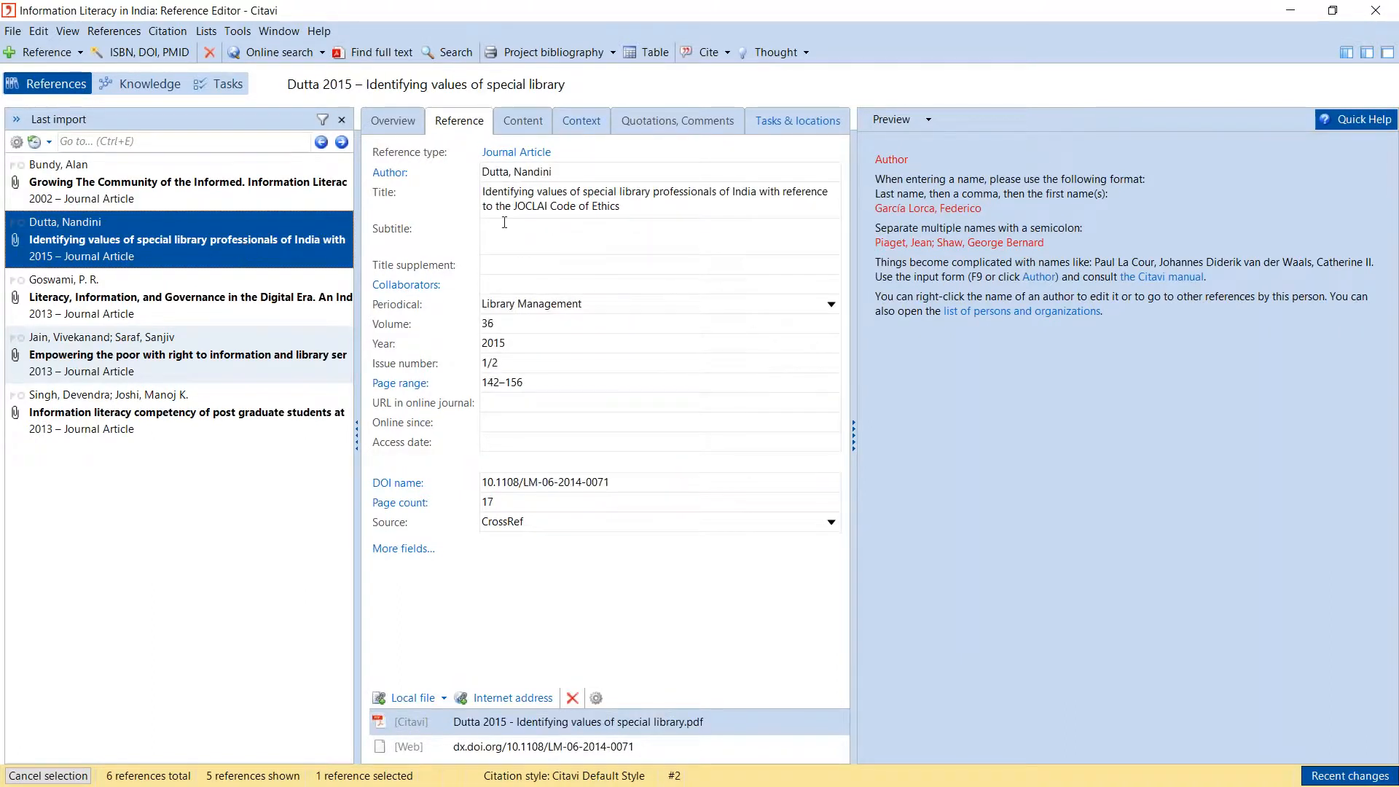
click(254, 291)
click(257, 343)
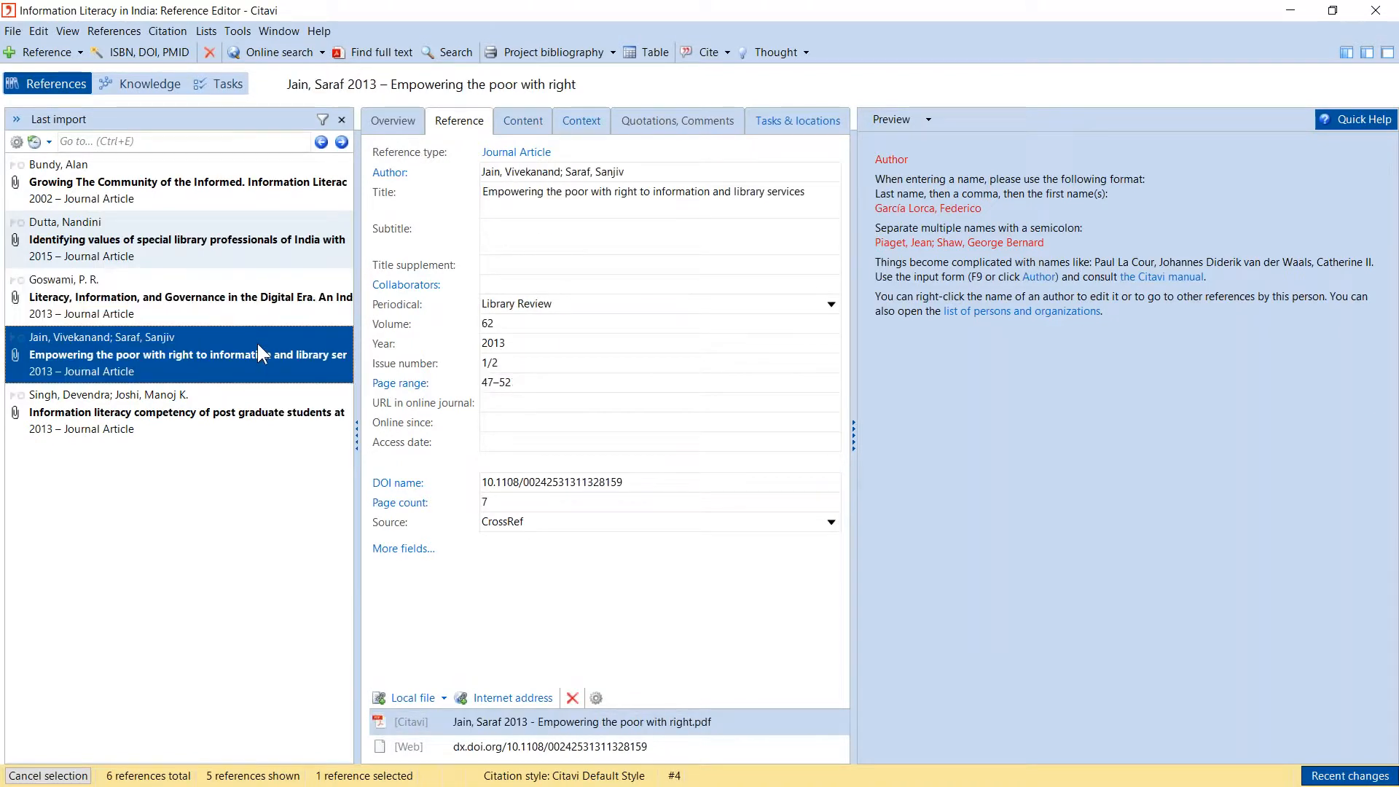
click(252, 425)
click(237, 187)
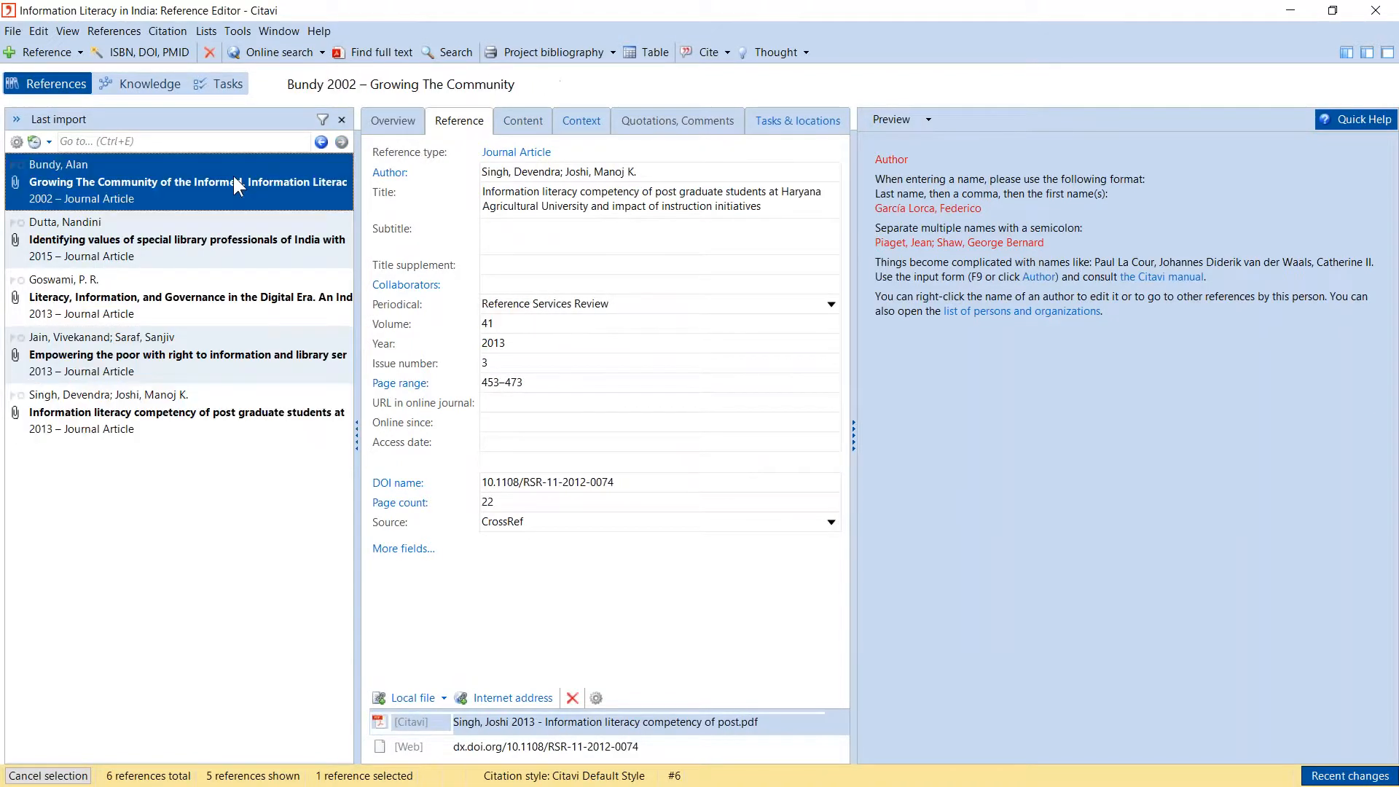
click(917, 116)
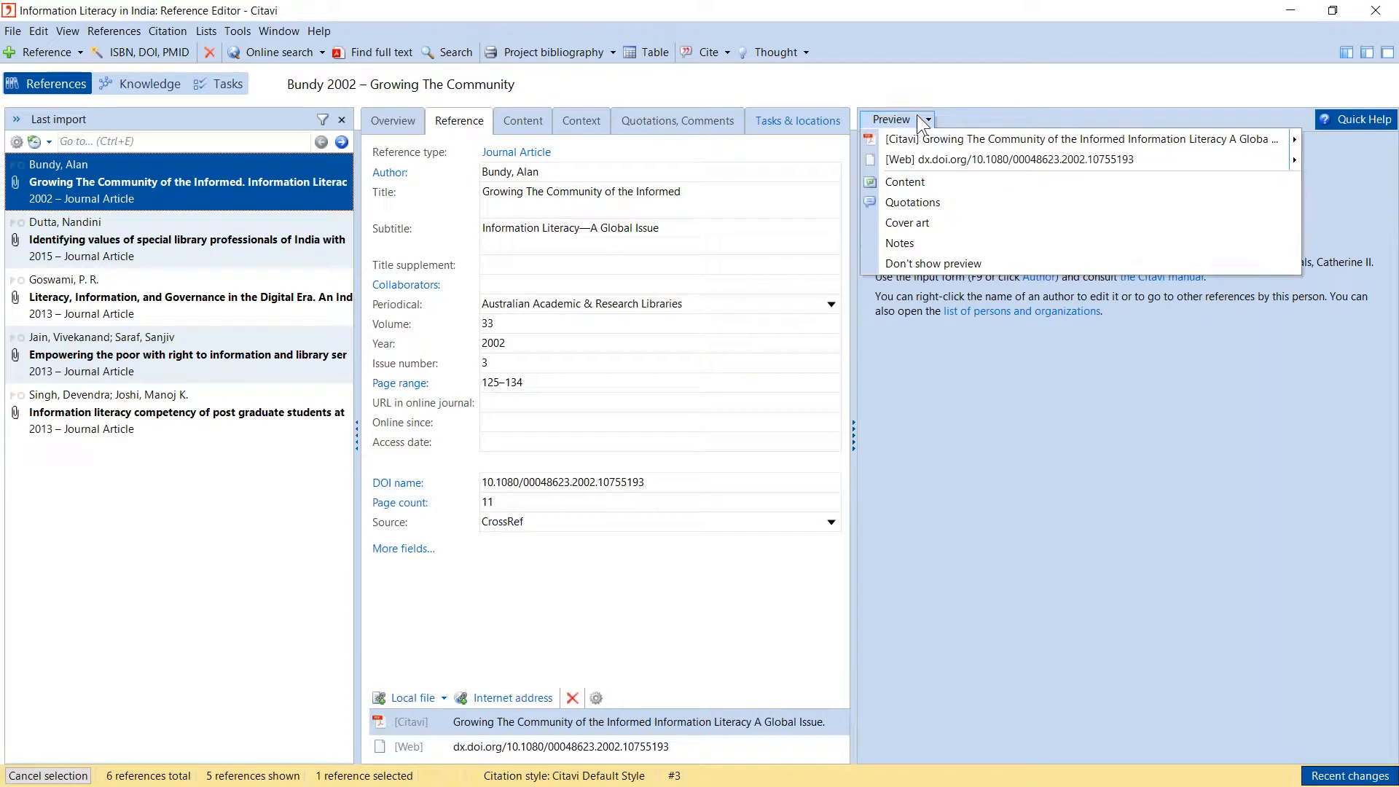
mouse_move(929, 136)
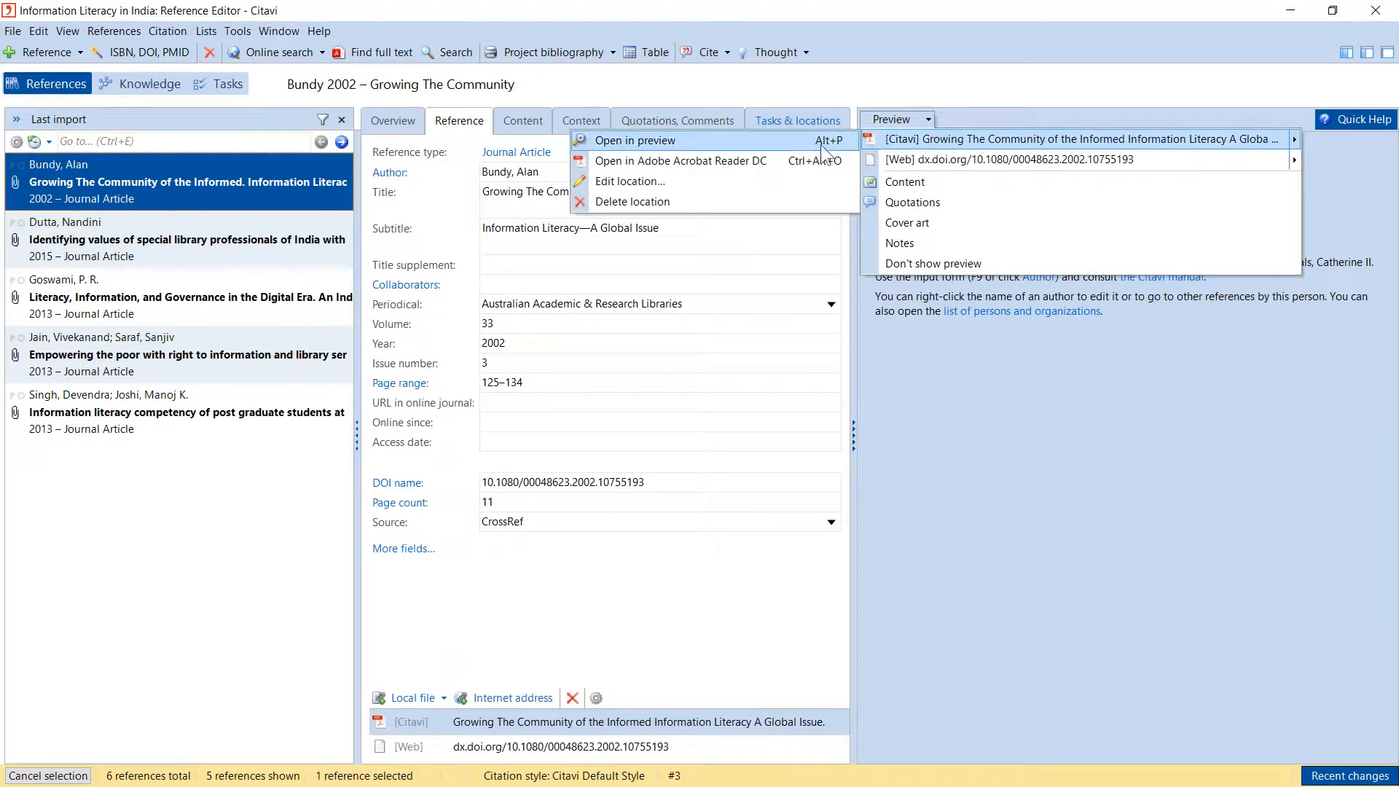
click(1286, 117)
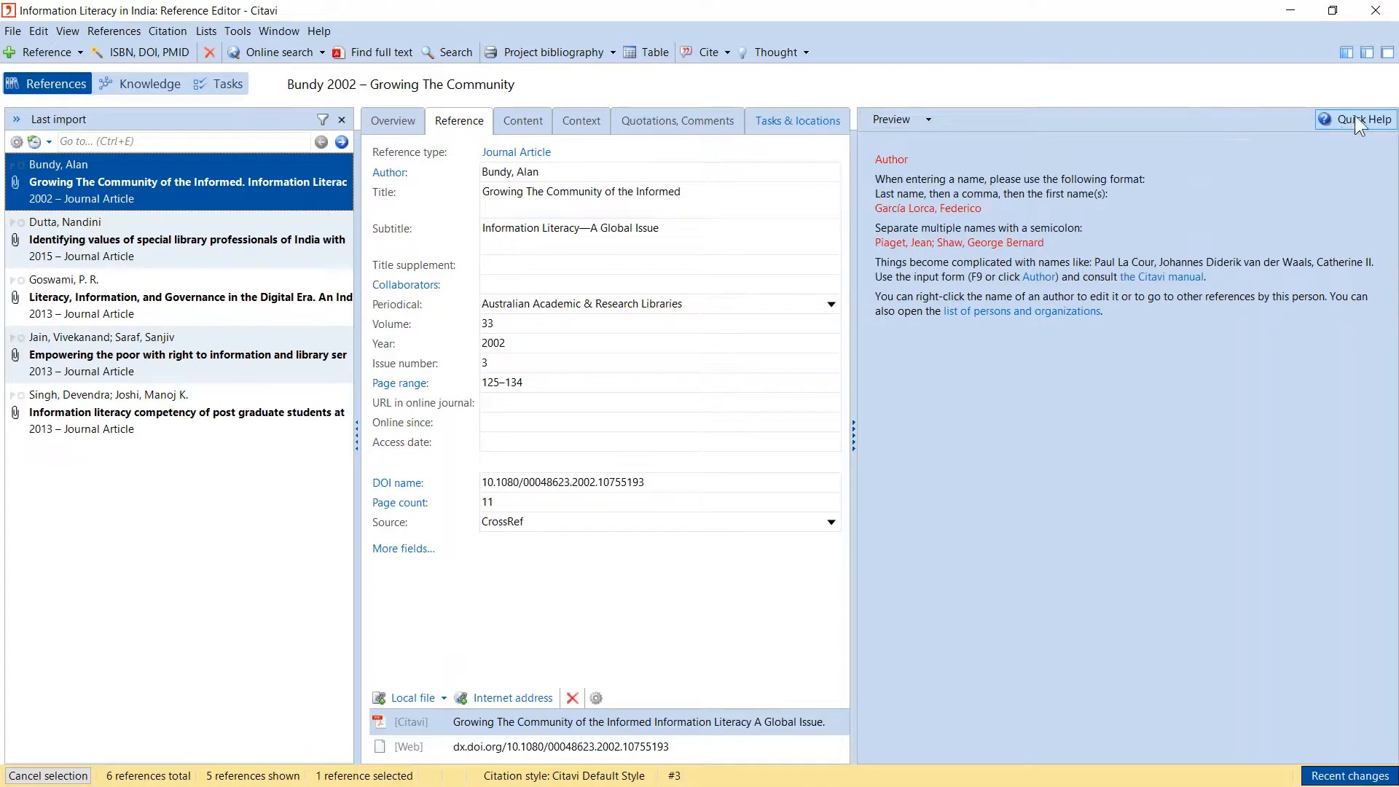
click(1335, 116)
Show the PDF of "Growing The Community of the Informed" in the preview and look through its first pages.
click(916, 125)
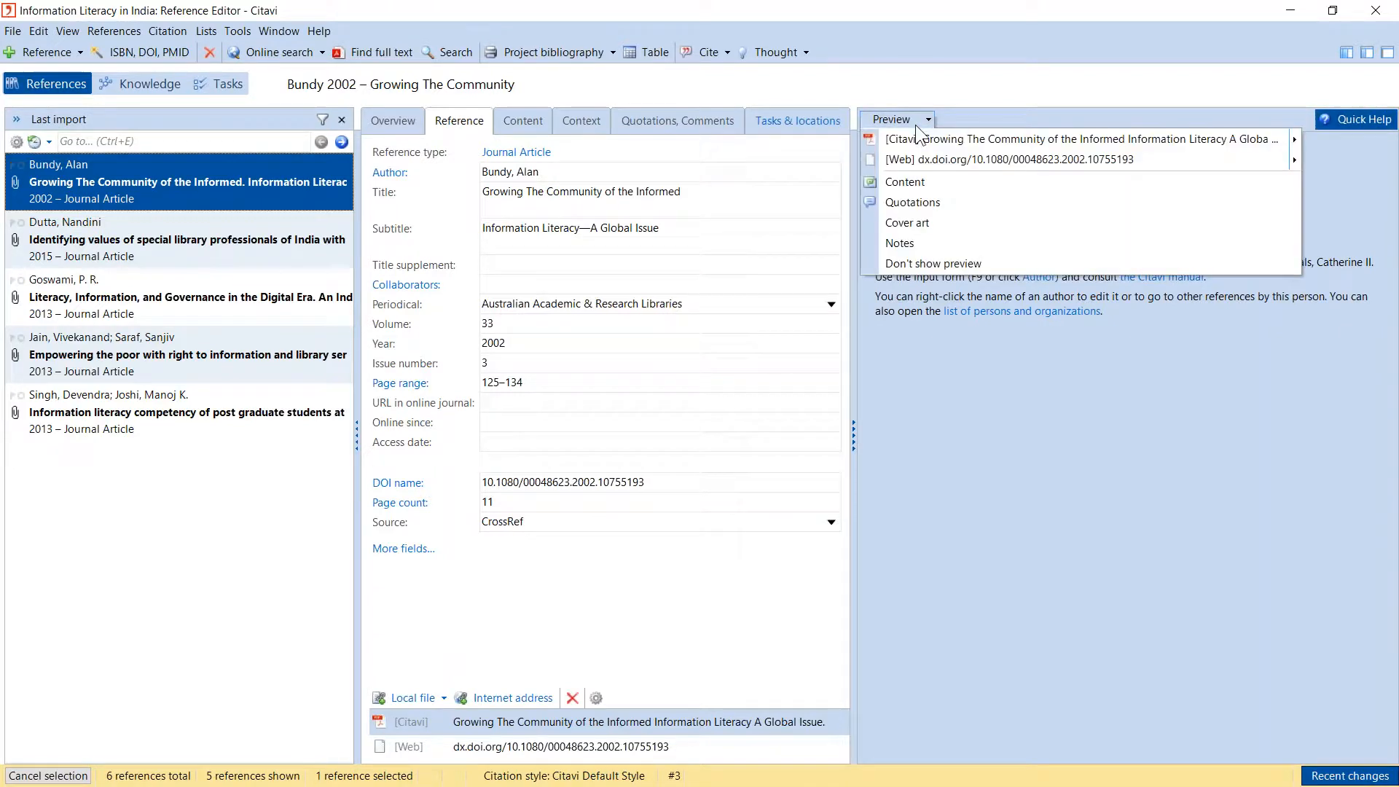
mouse_move(918, 140)
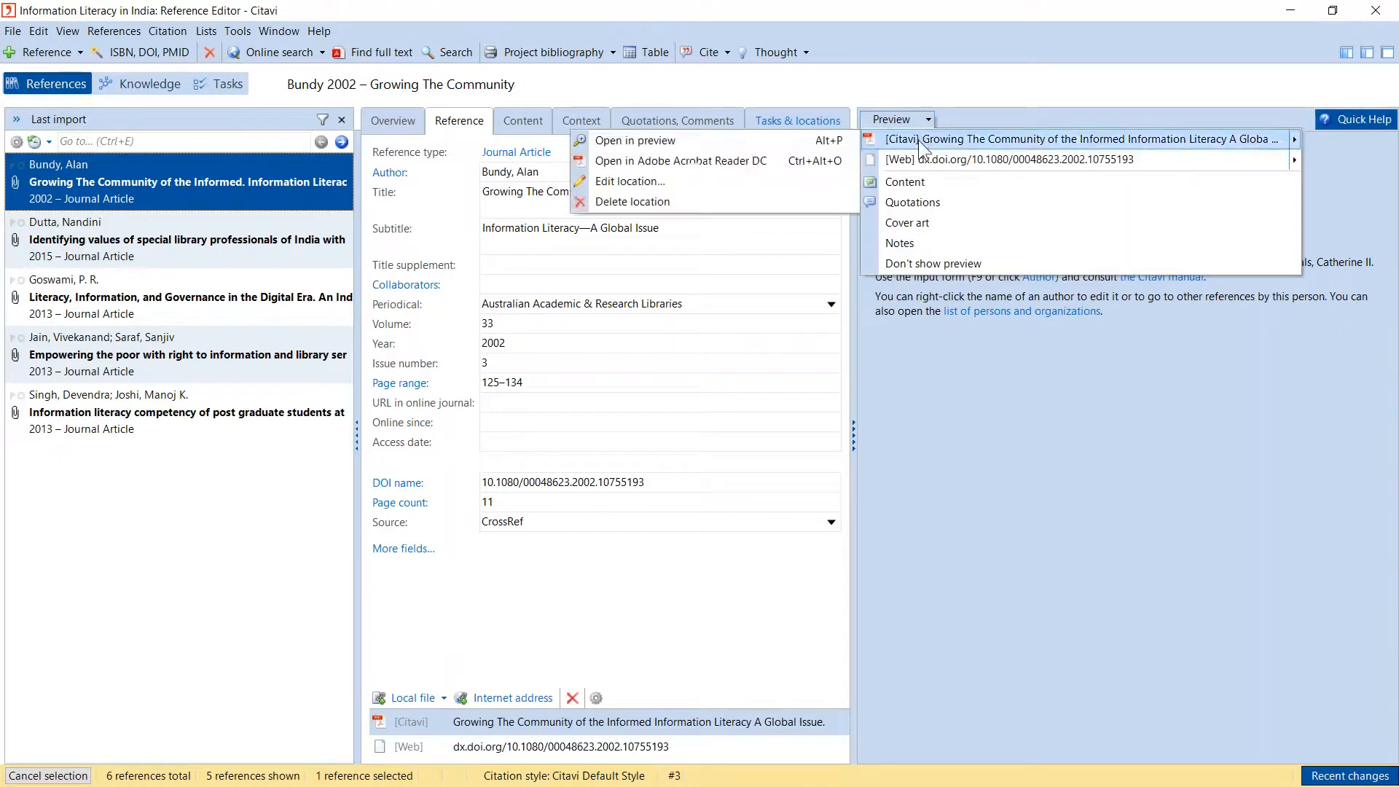
click(756, 146)
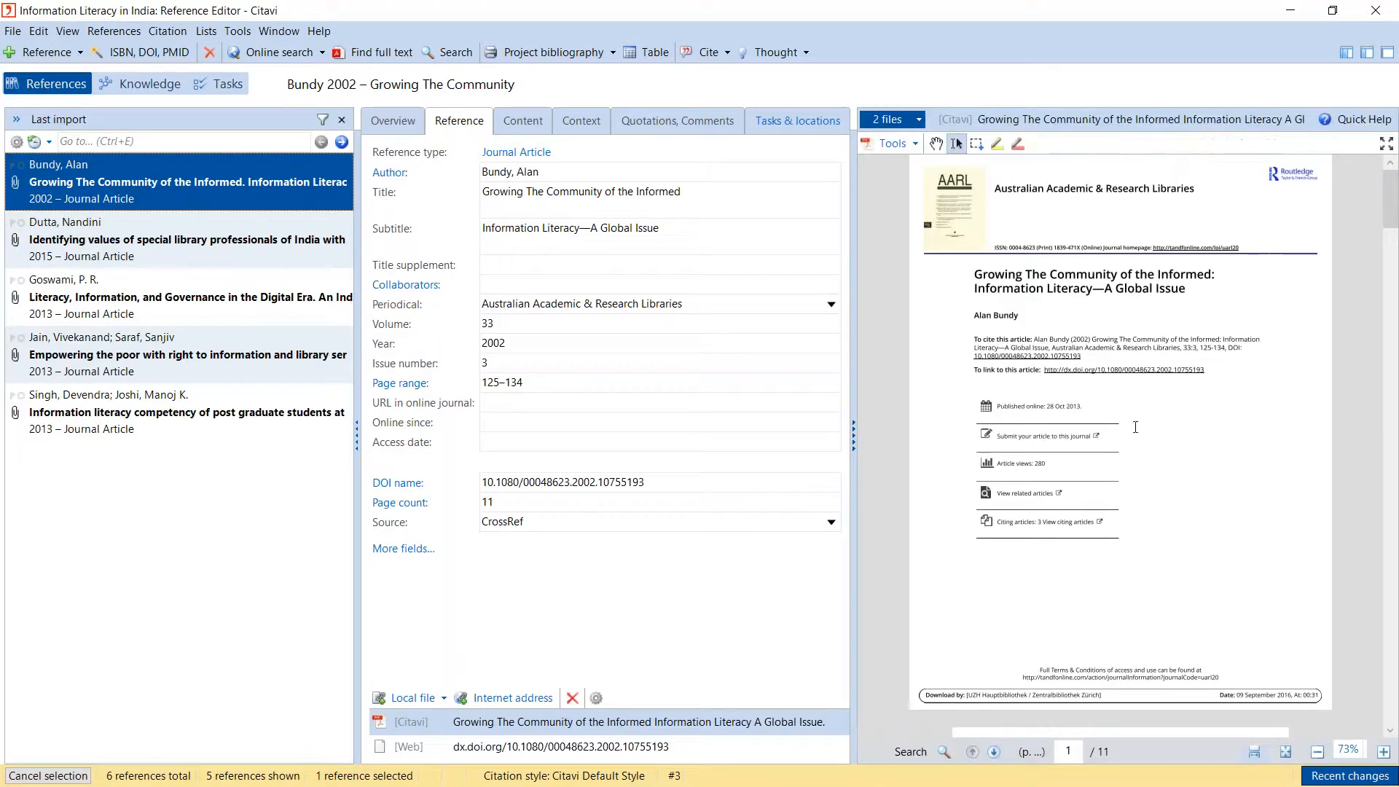
scroll(1135, 427, down, 6)
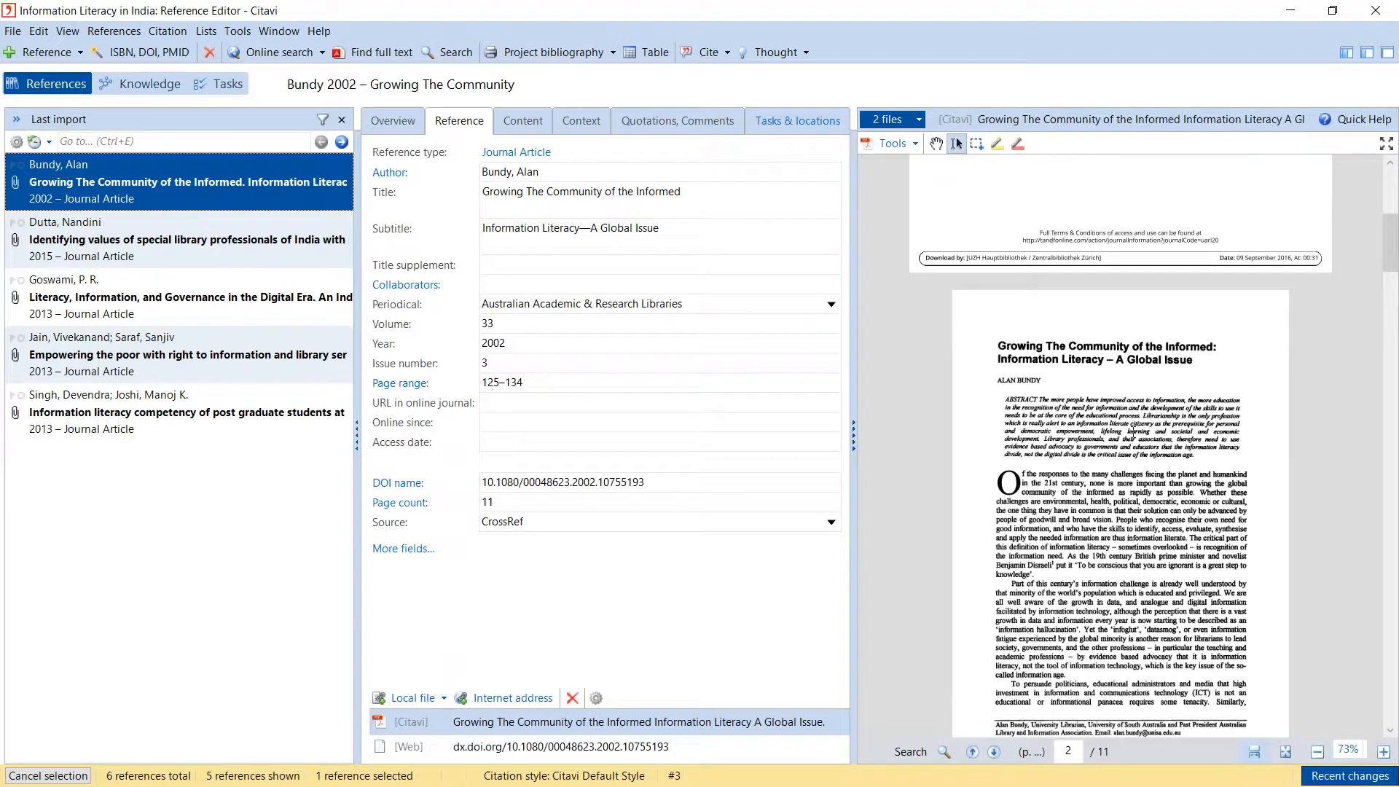
scroll(1134, 432, down, 3)
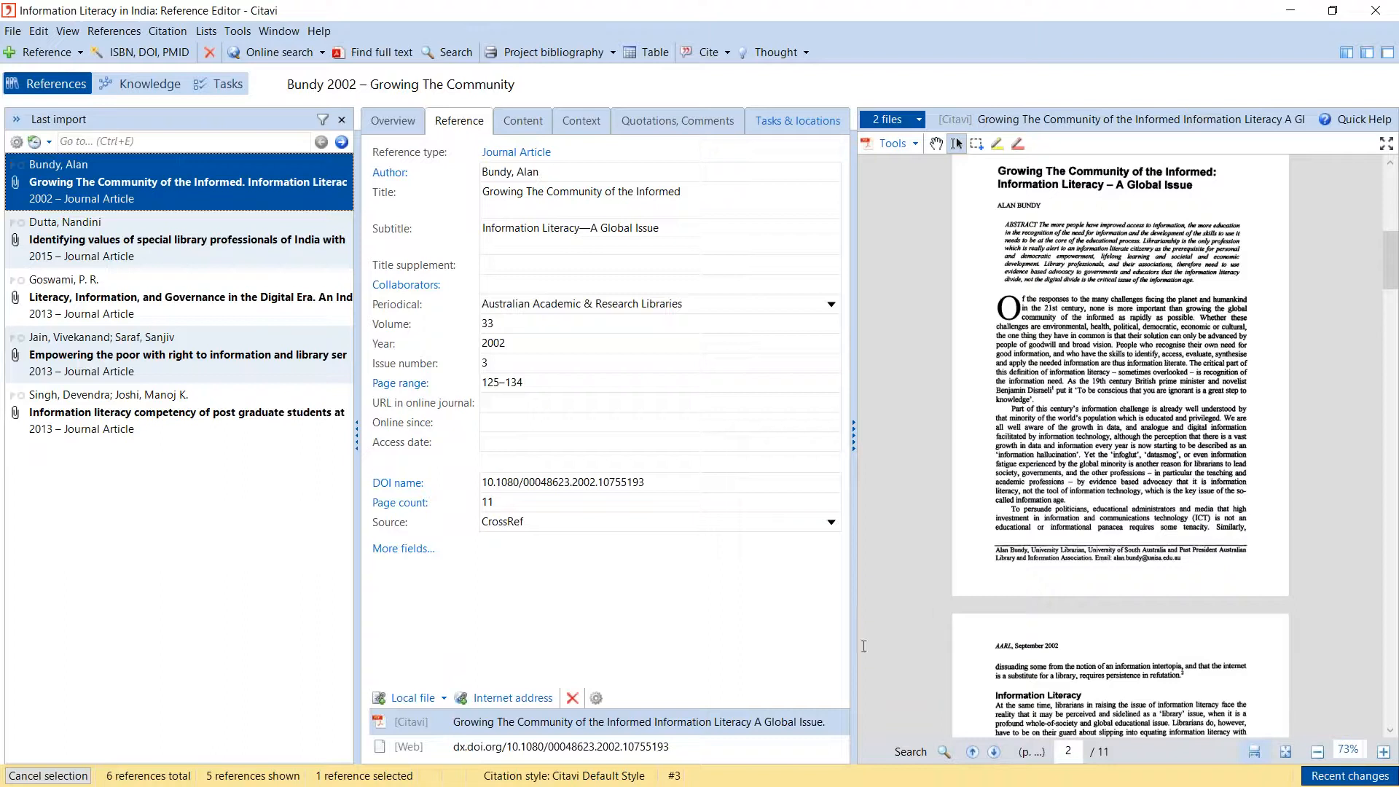
Add the University of Oxford OLIS catalog to the online search sources, finding it by the name "oxford".
click(280, 56)
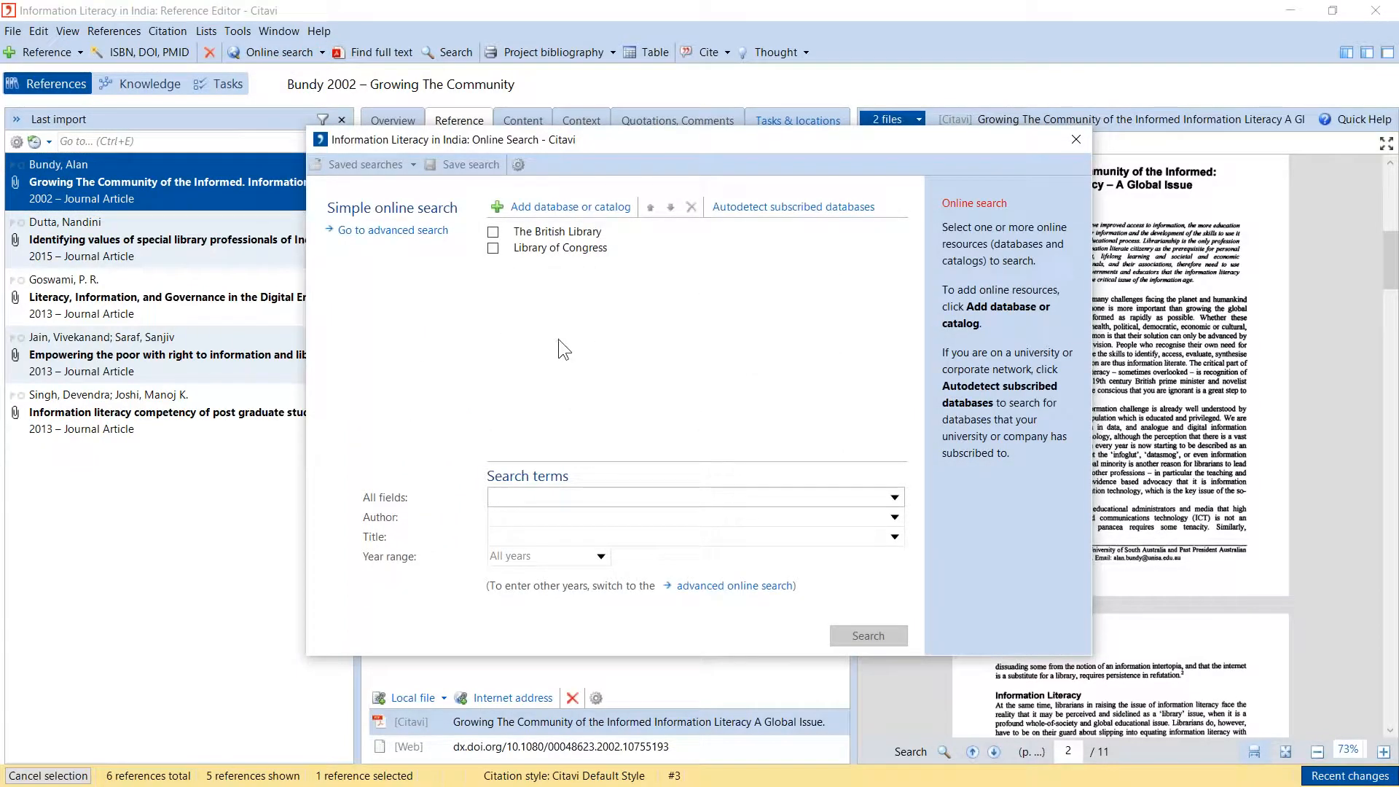
click(561, 215)
text(oxford)
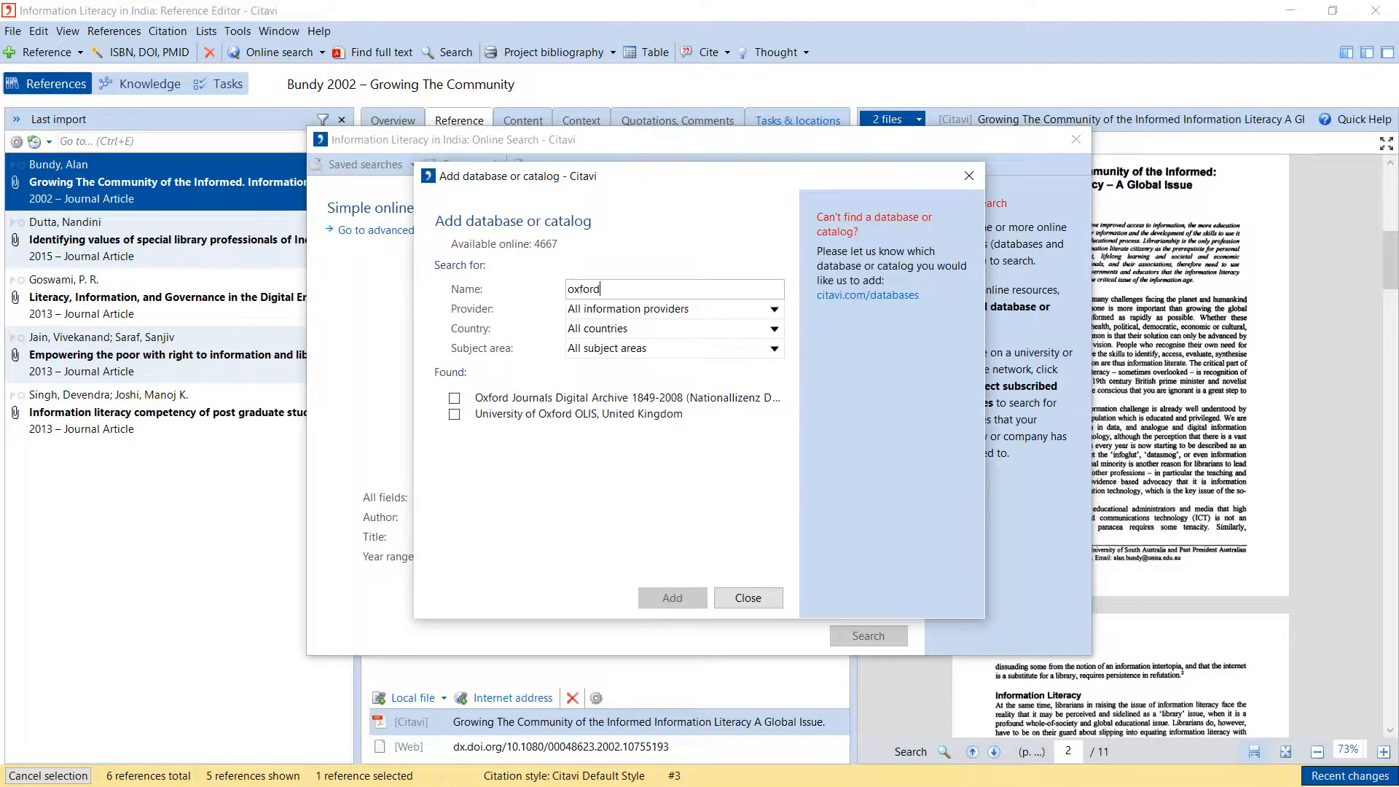
click(590, 415)
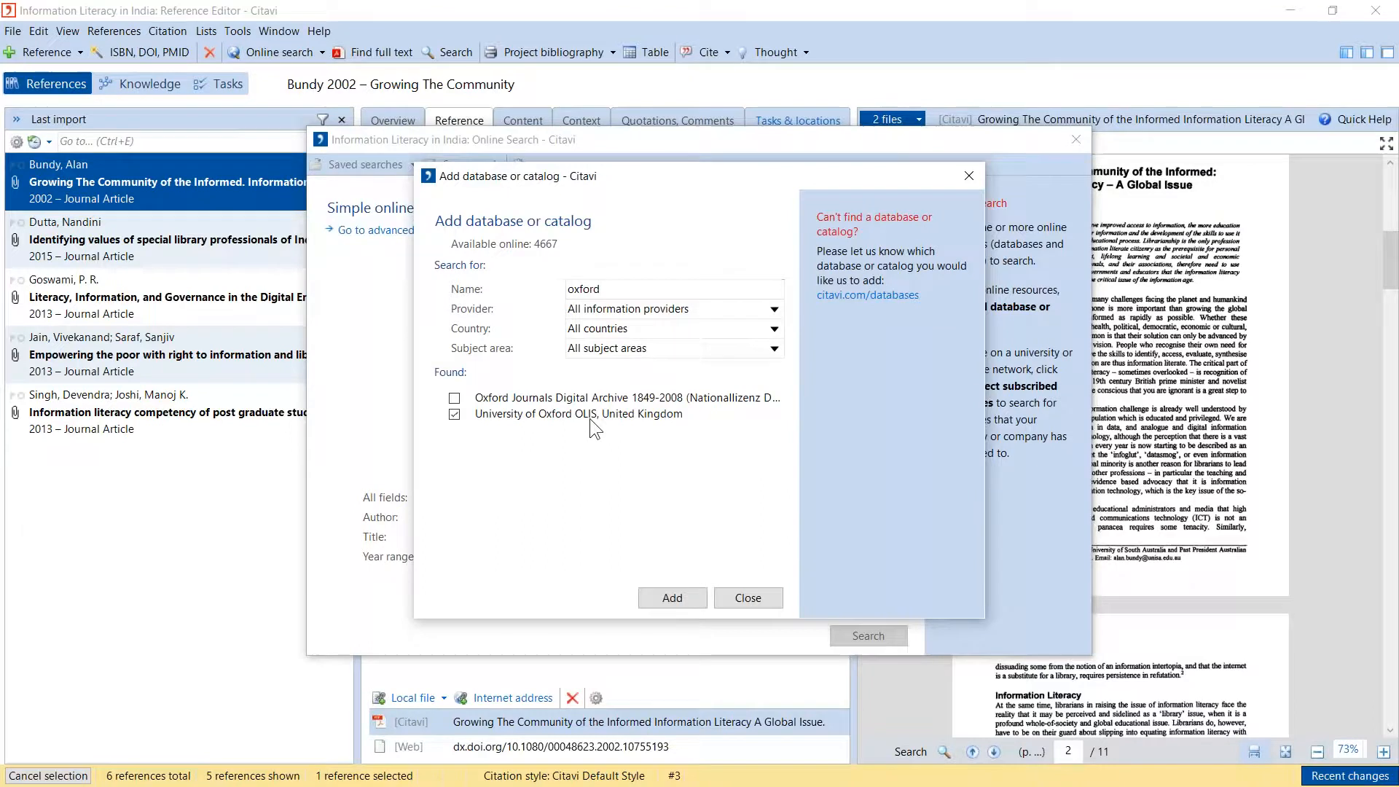
click(681, 597)
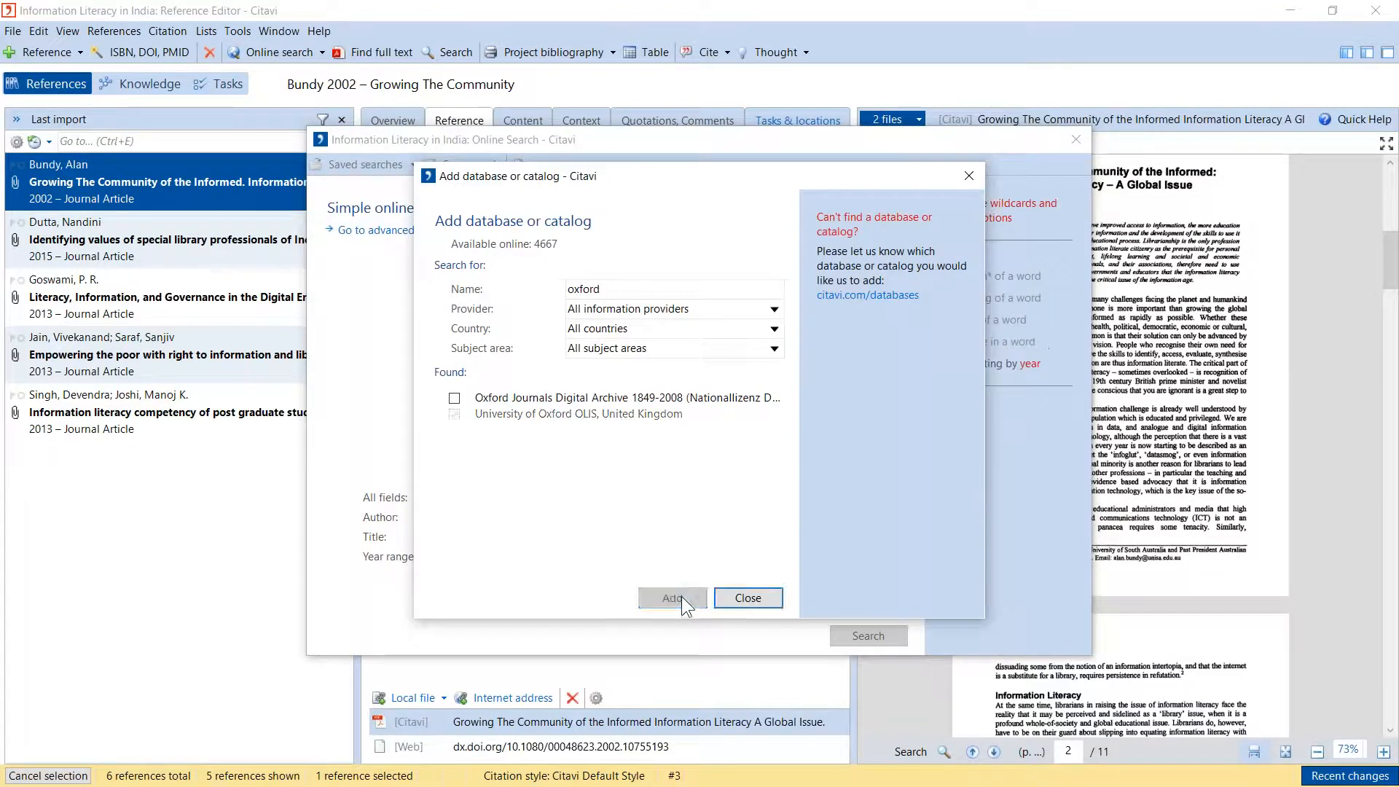
click(744, 598)
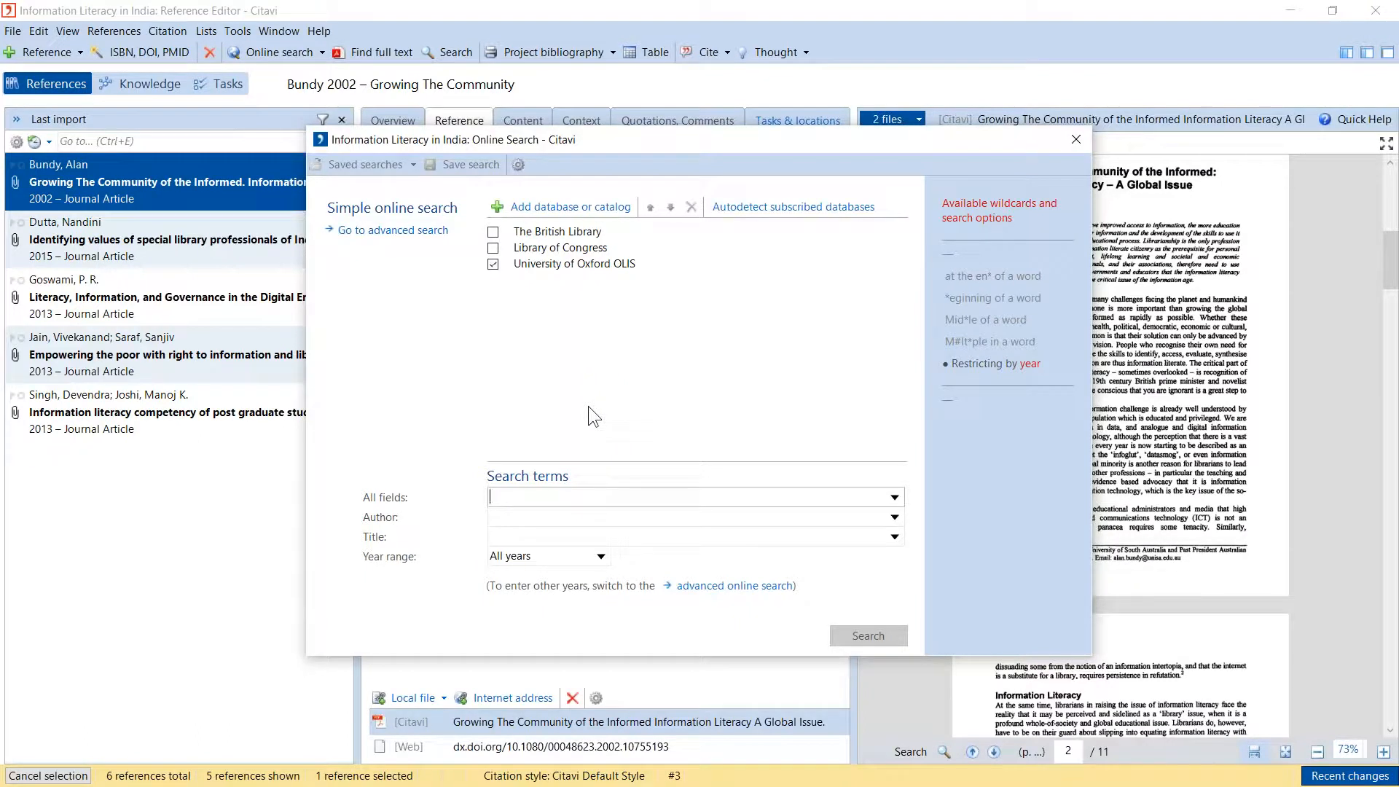
Set the simple online search to "information literacy" in all fields with the year range 2016.
text(information )
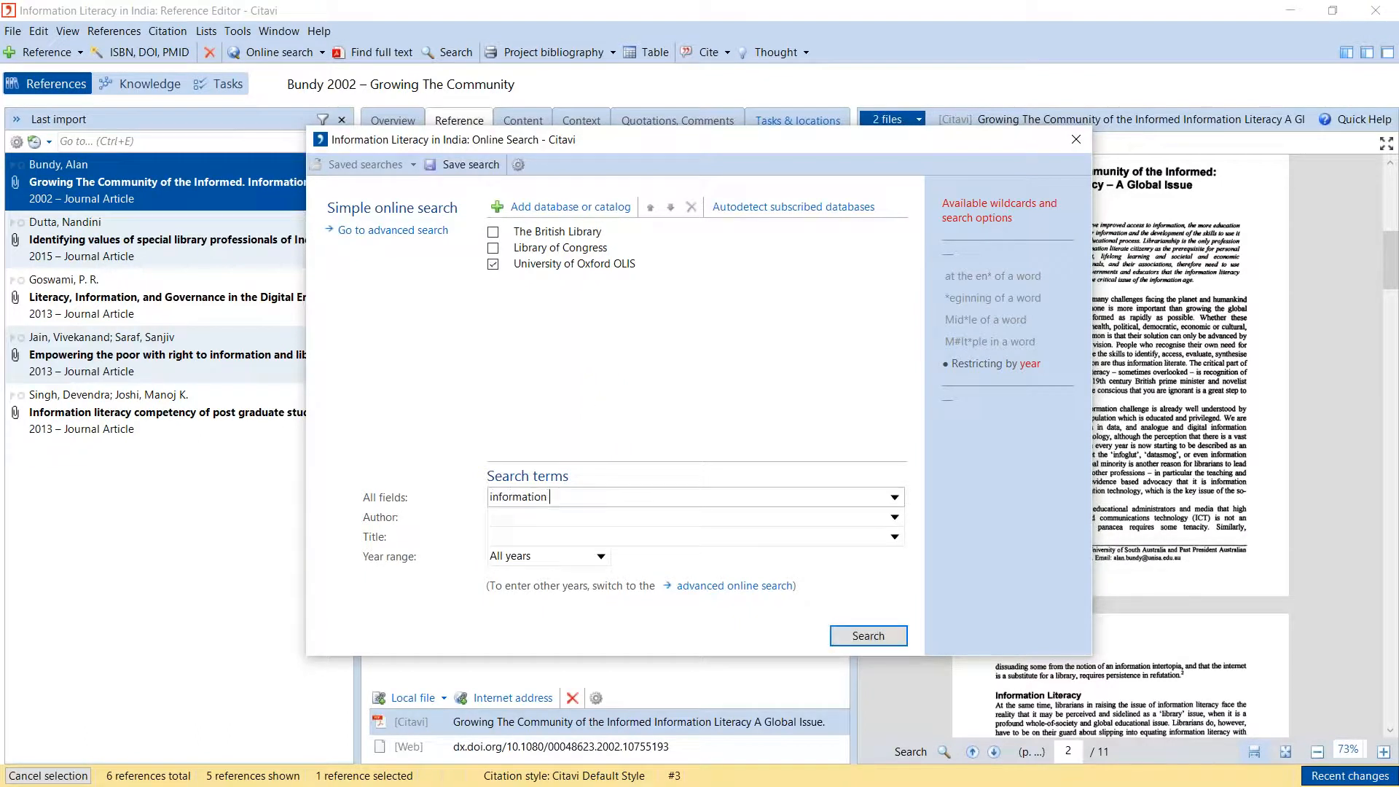
text(literacy)
click(601, 556)
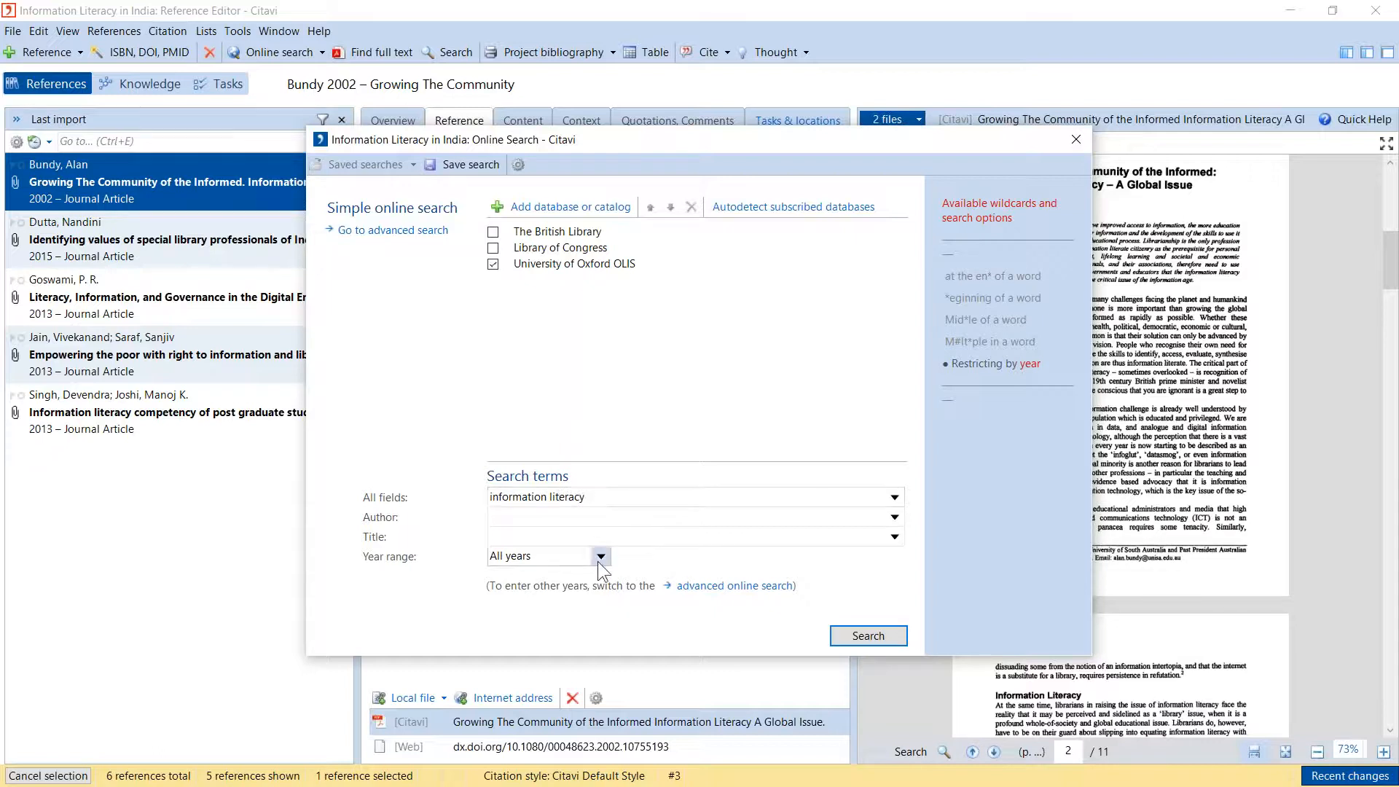
click(579, 599)
Examine the advanced online search's field choices and AND, NOT and OR operators, and return to the simple search.
click(400, 232)
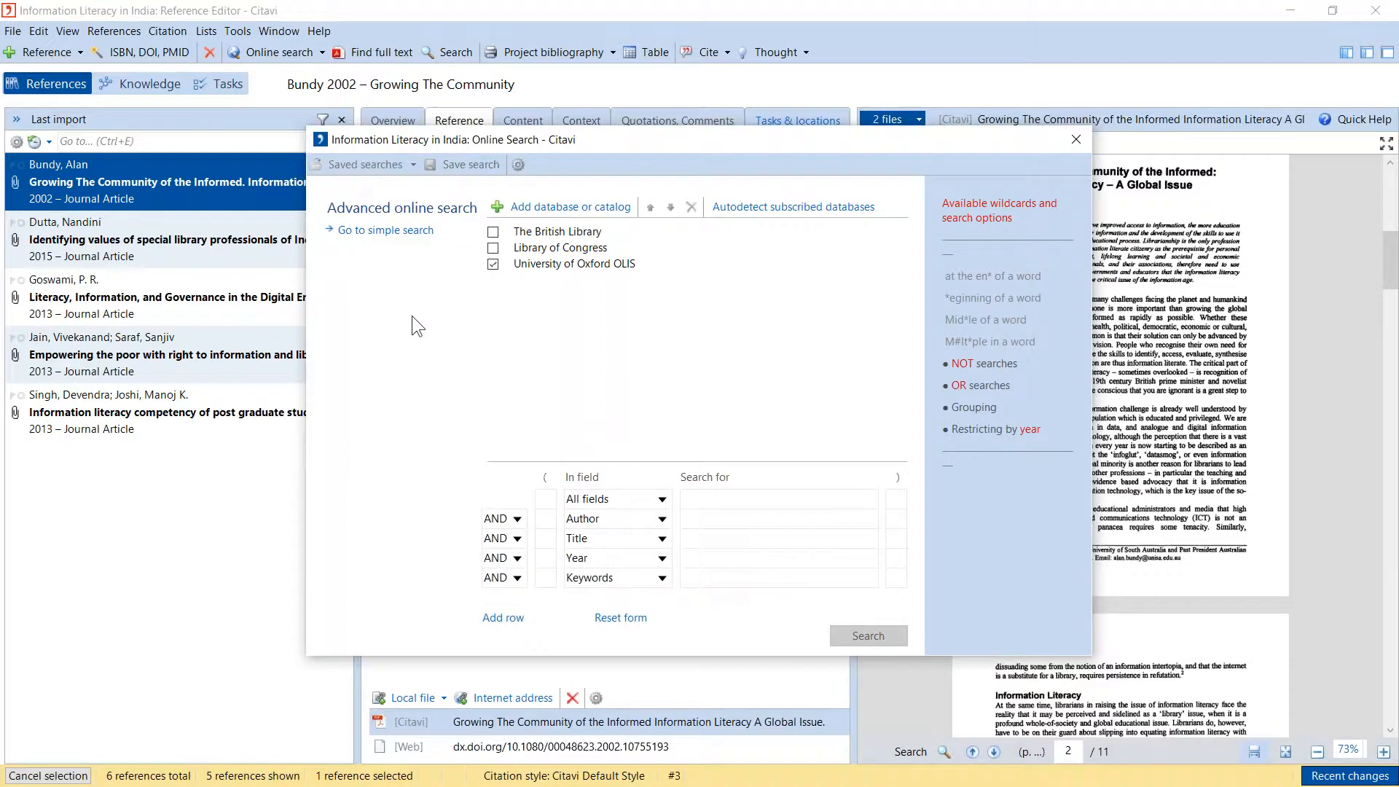
click(662, 499)
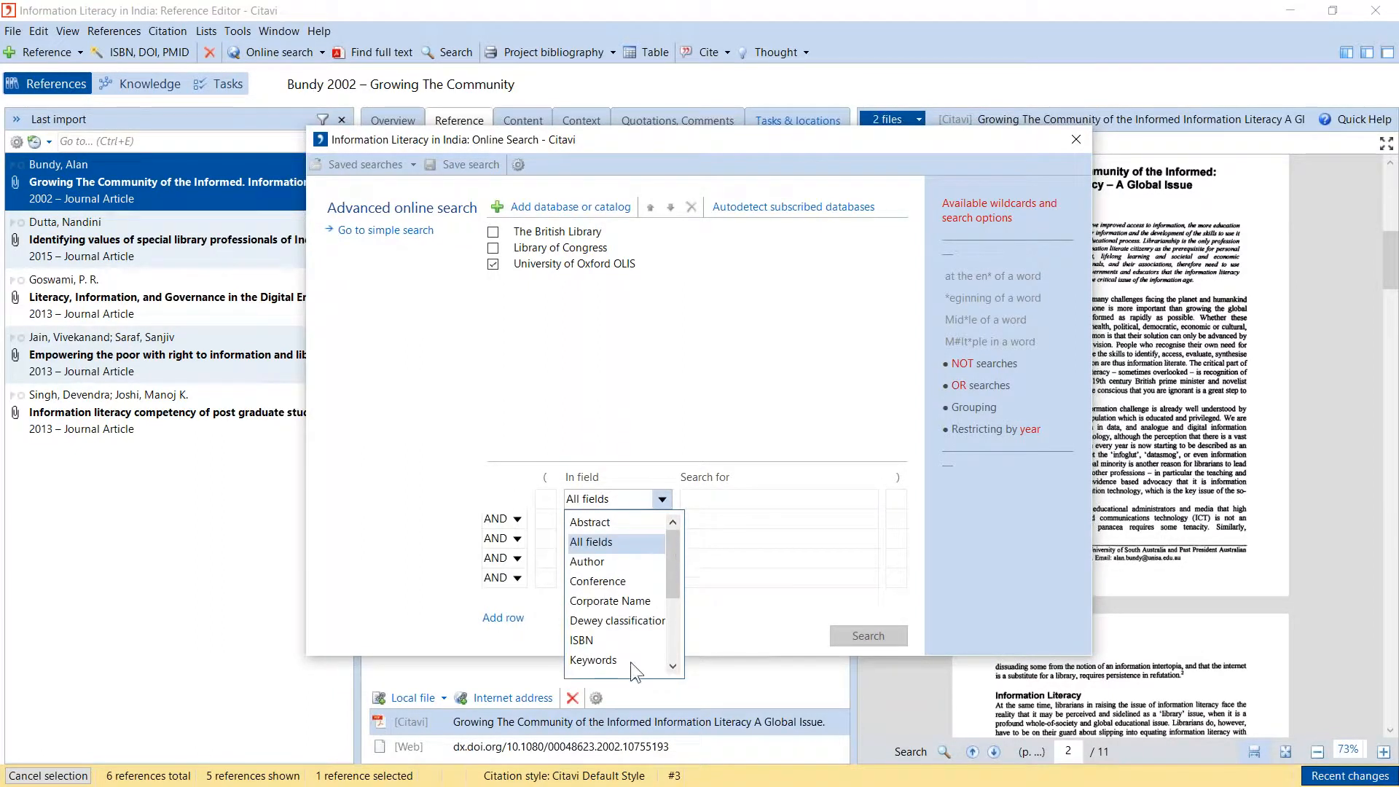
click(483, 431)
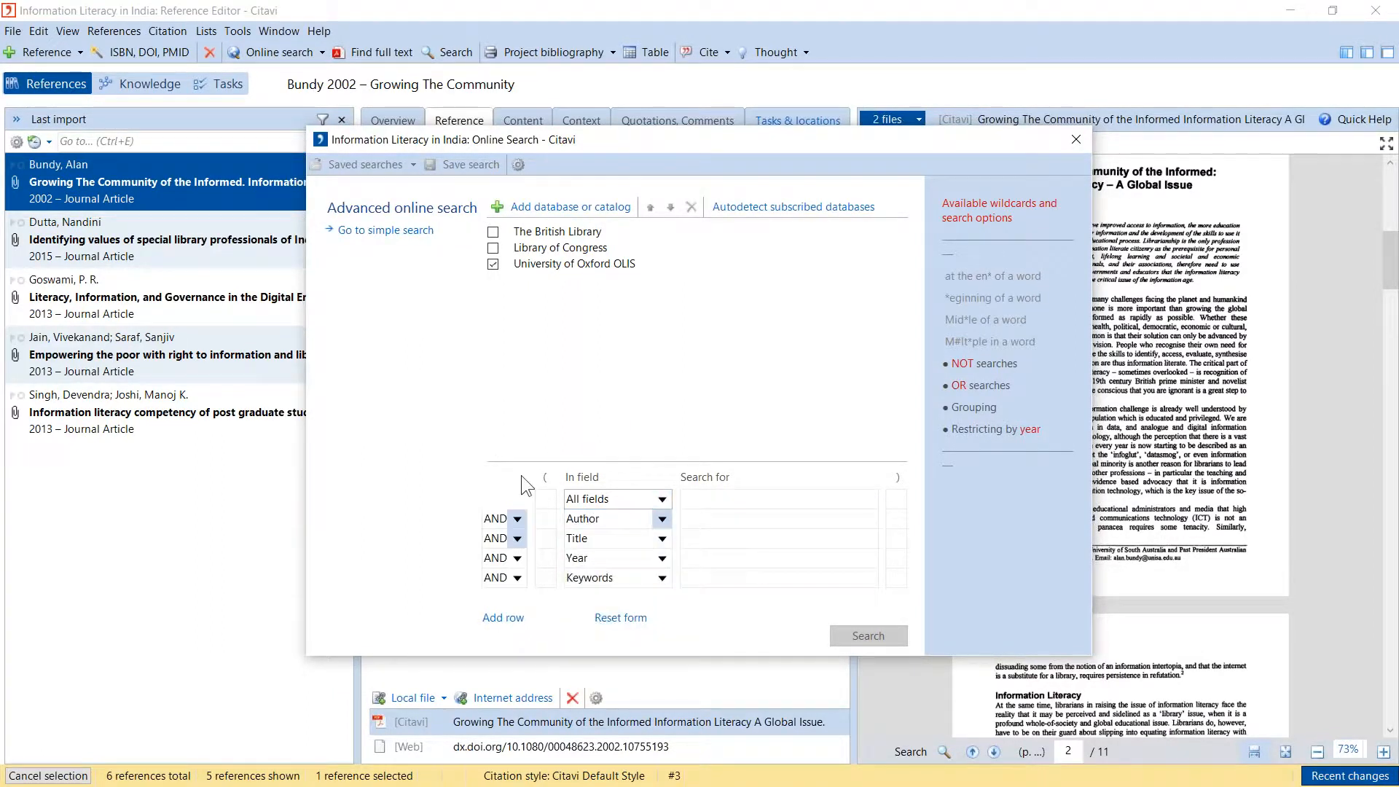
click(515, 519)
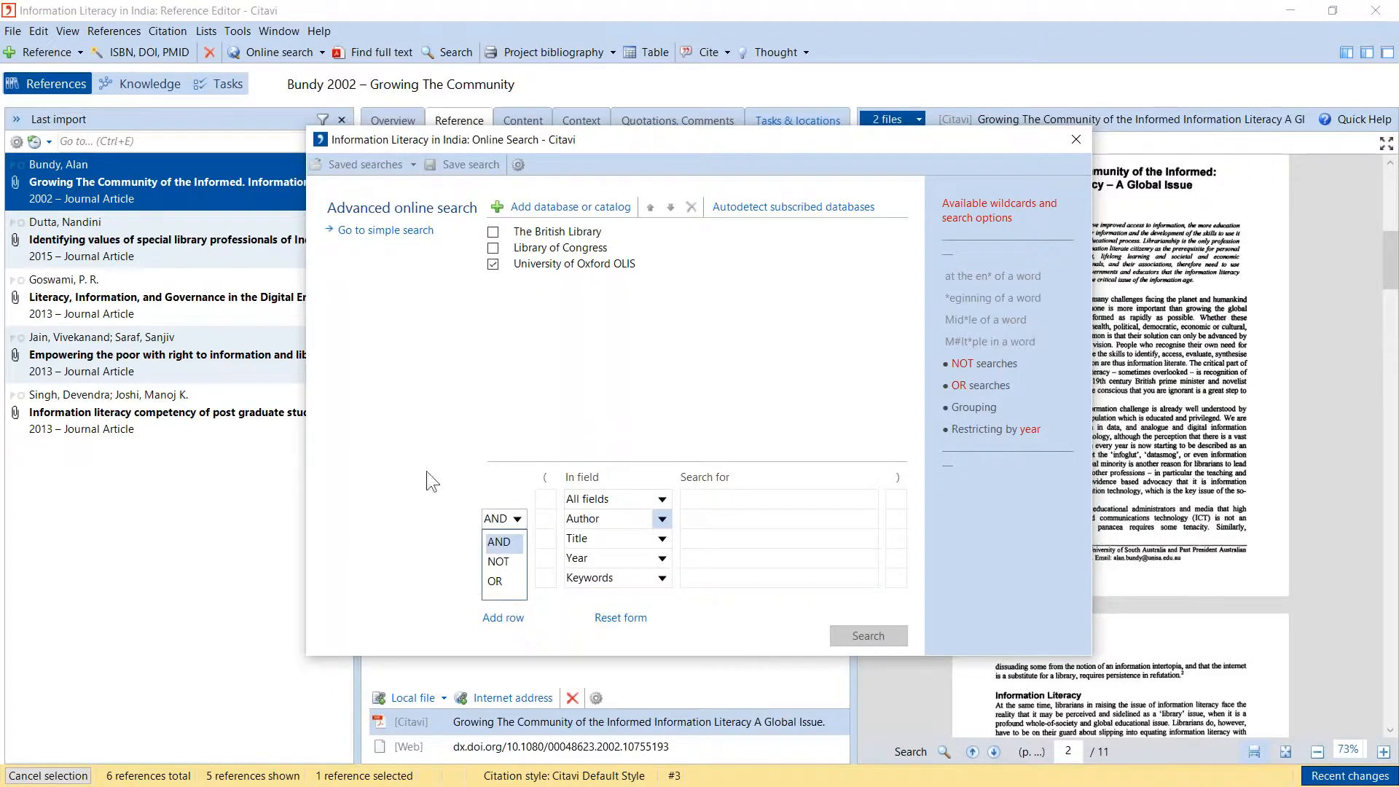
click(462, 440)
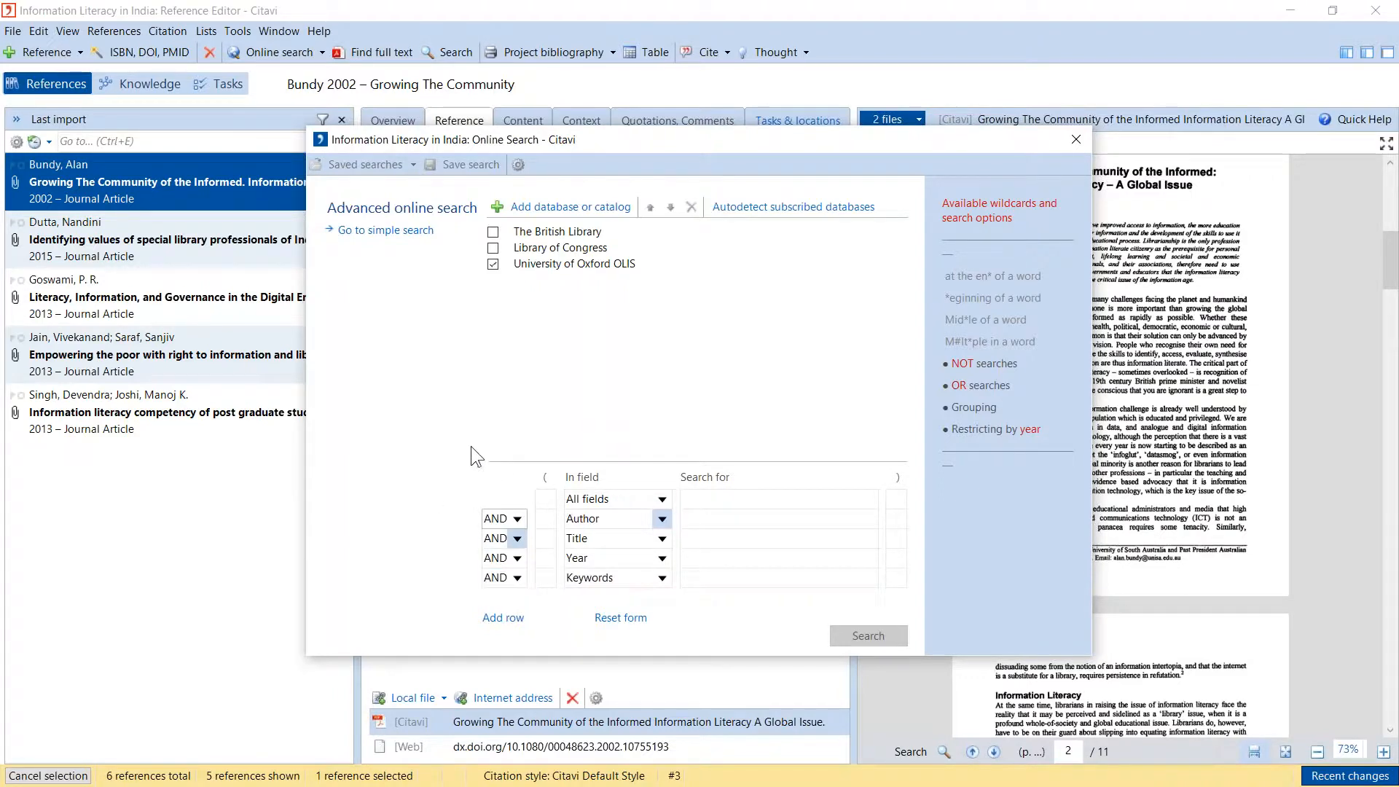
click(371, 230)
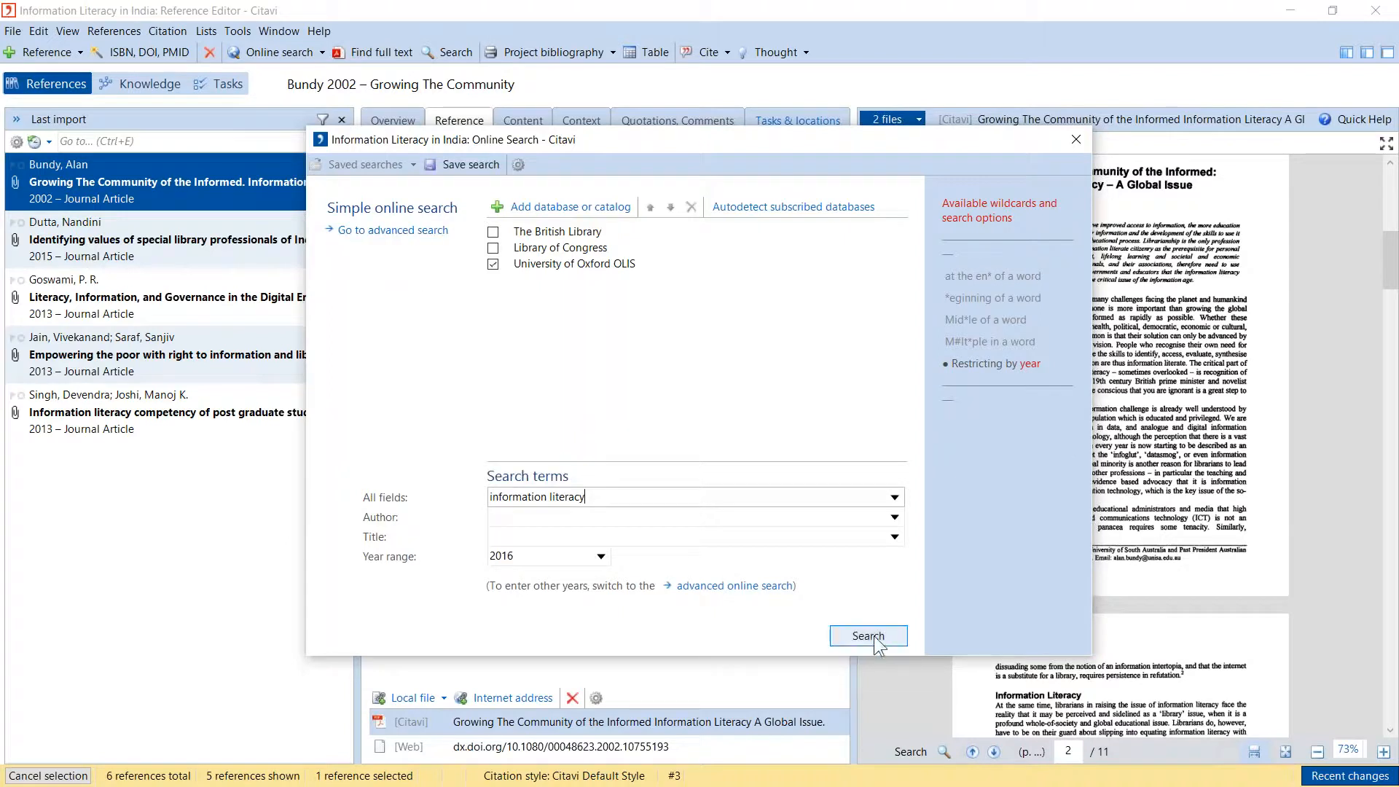
Run the online search and add all found references to the project, including keywords and locations.
click(860, 640)
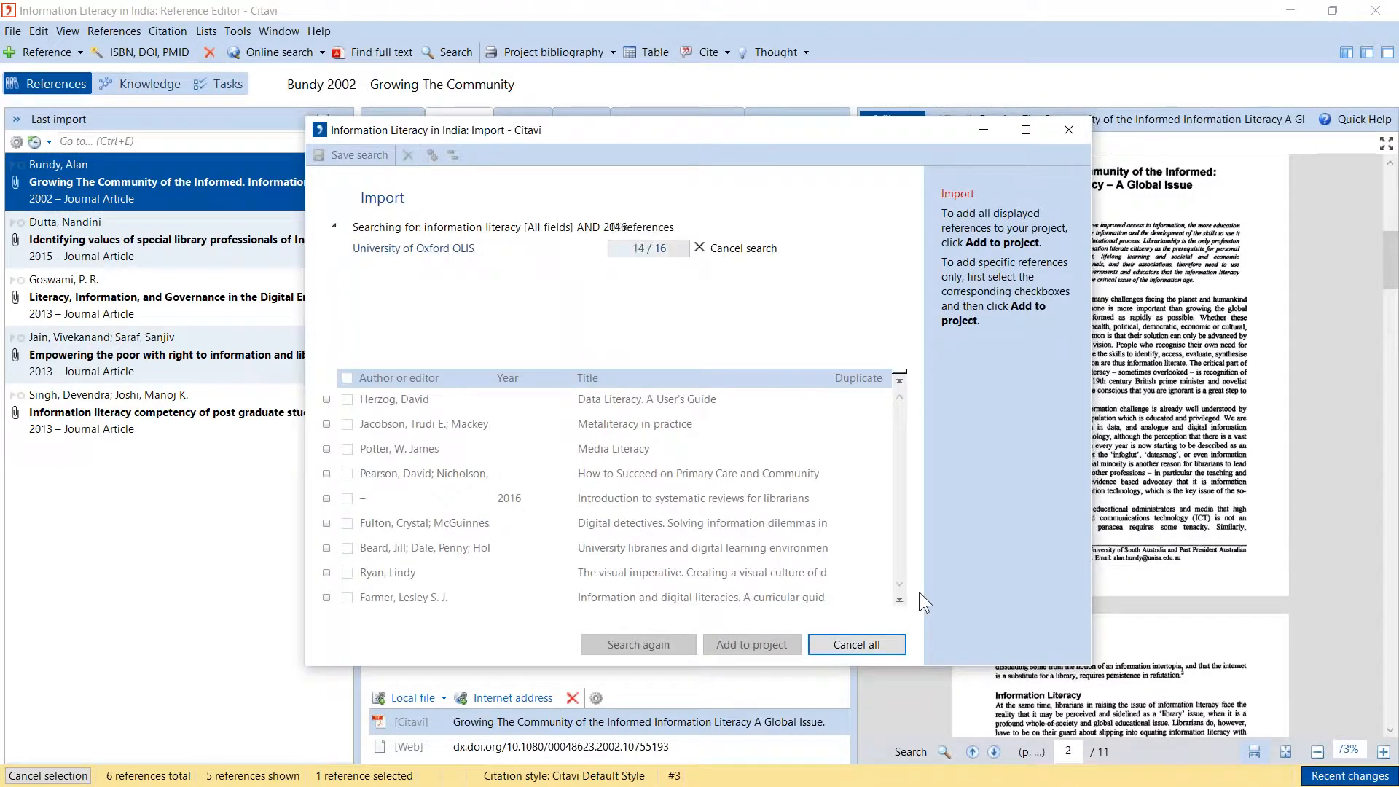
mouse_move(894, 418)
mouse_down()
mouse_move(898, 510)
mouse_move(900, 398)
mouse_up()
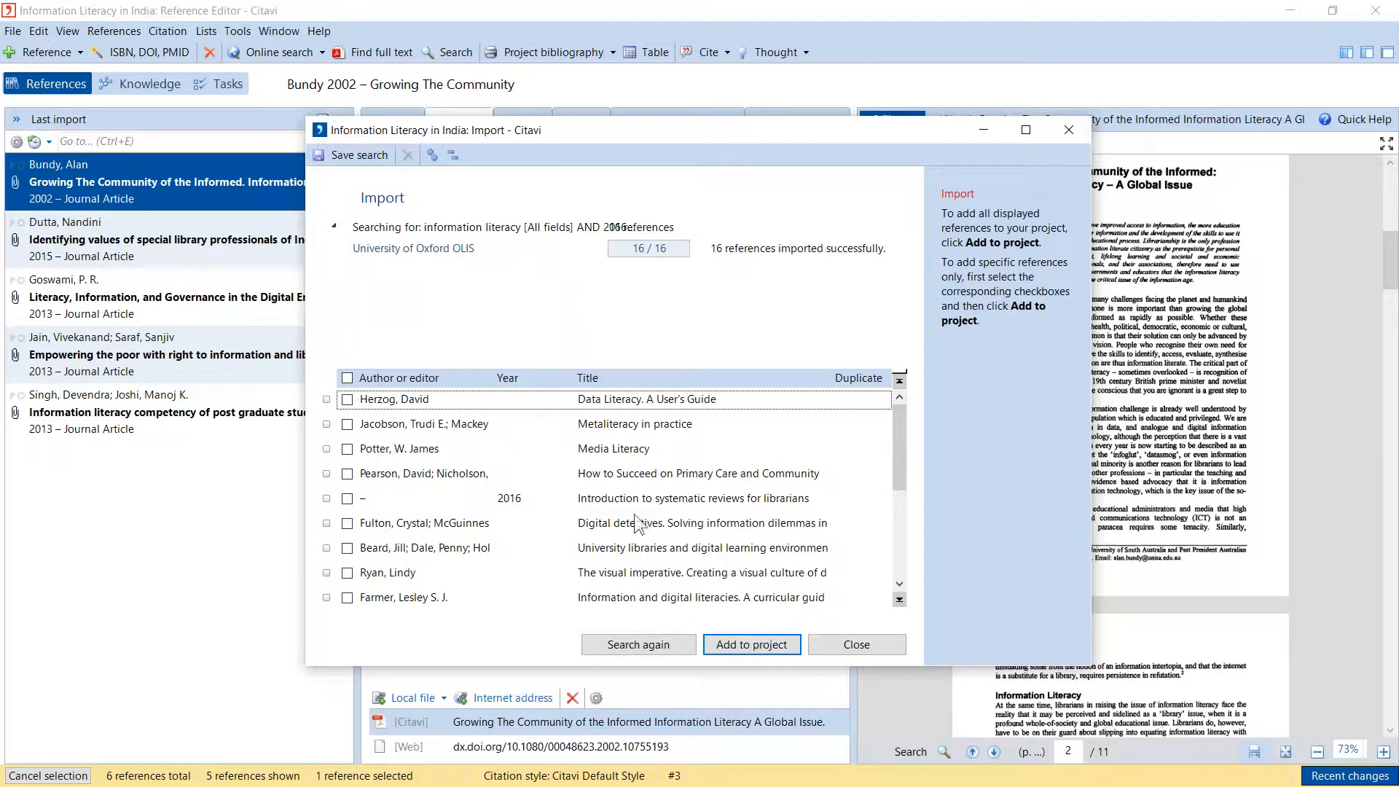
click(328, 401)
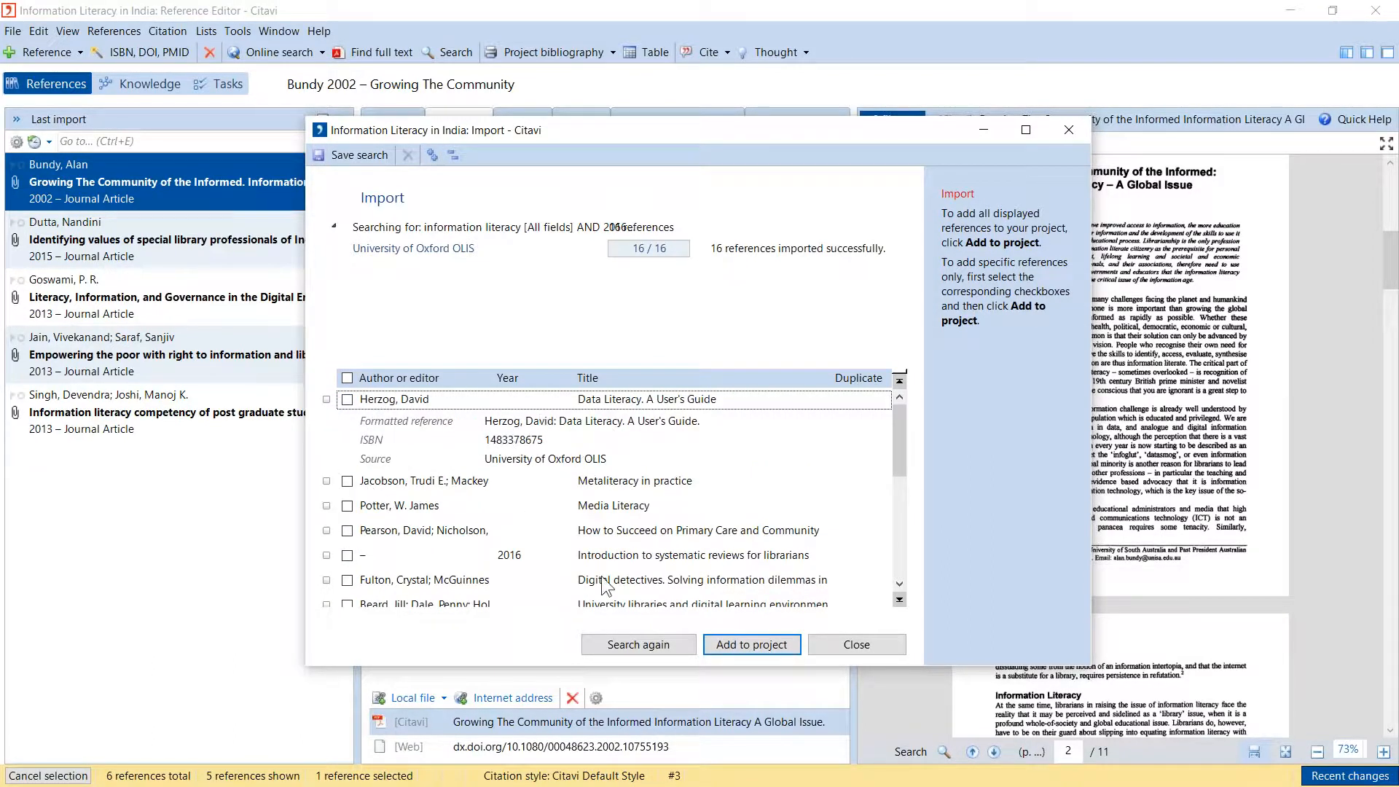
click(774, 644)
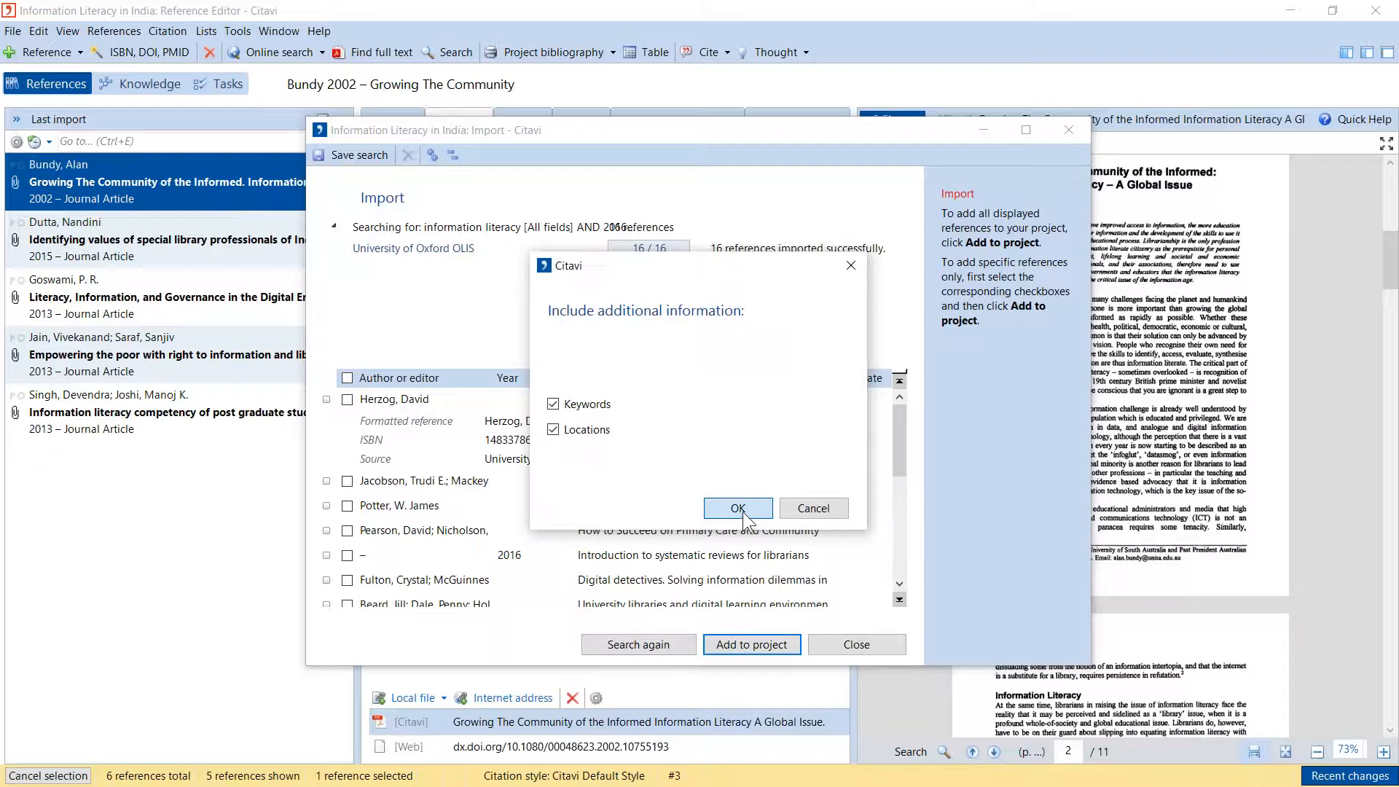
click(738, 508)
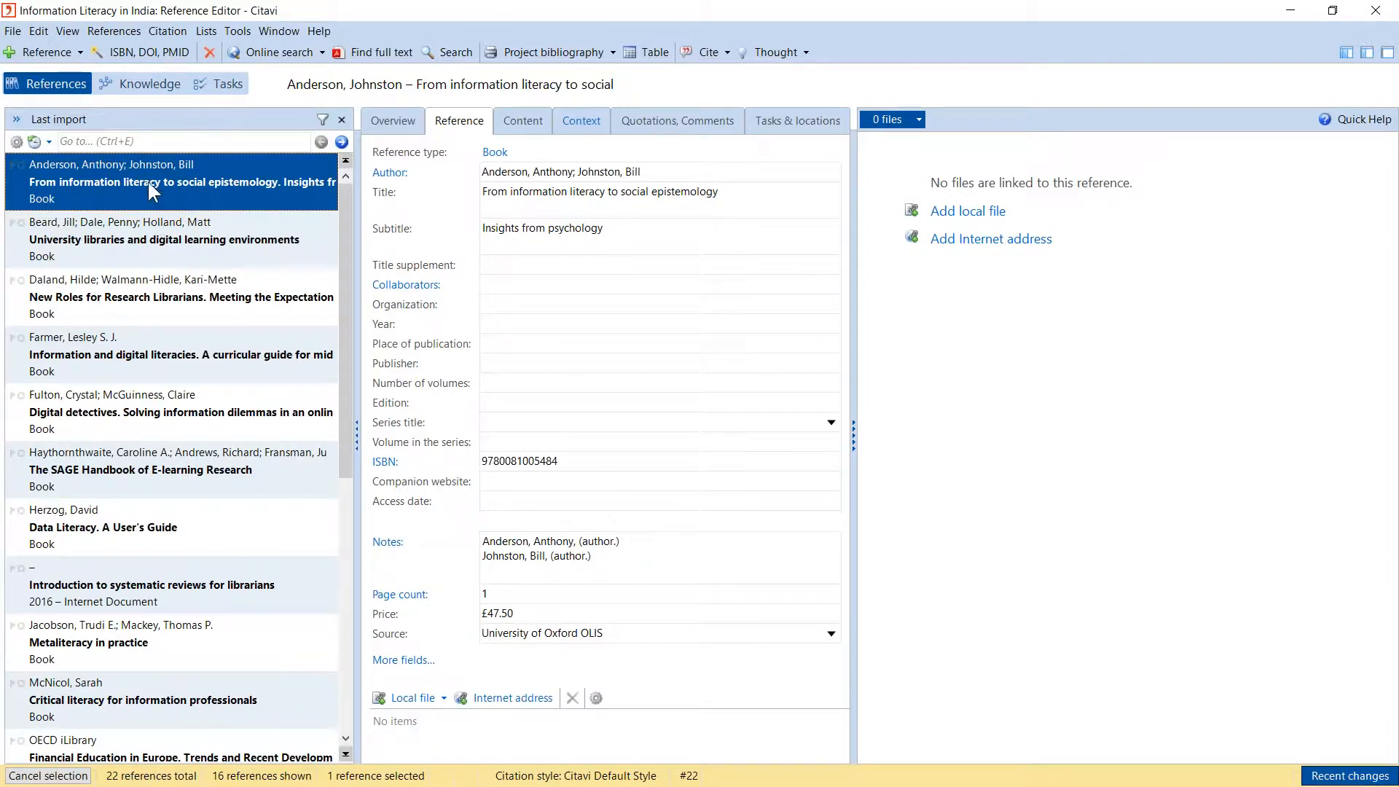
Assign the task "Examine and assess", due September 10, 2016, to all newly imported references and clear the selection.
key(ctrl+a)
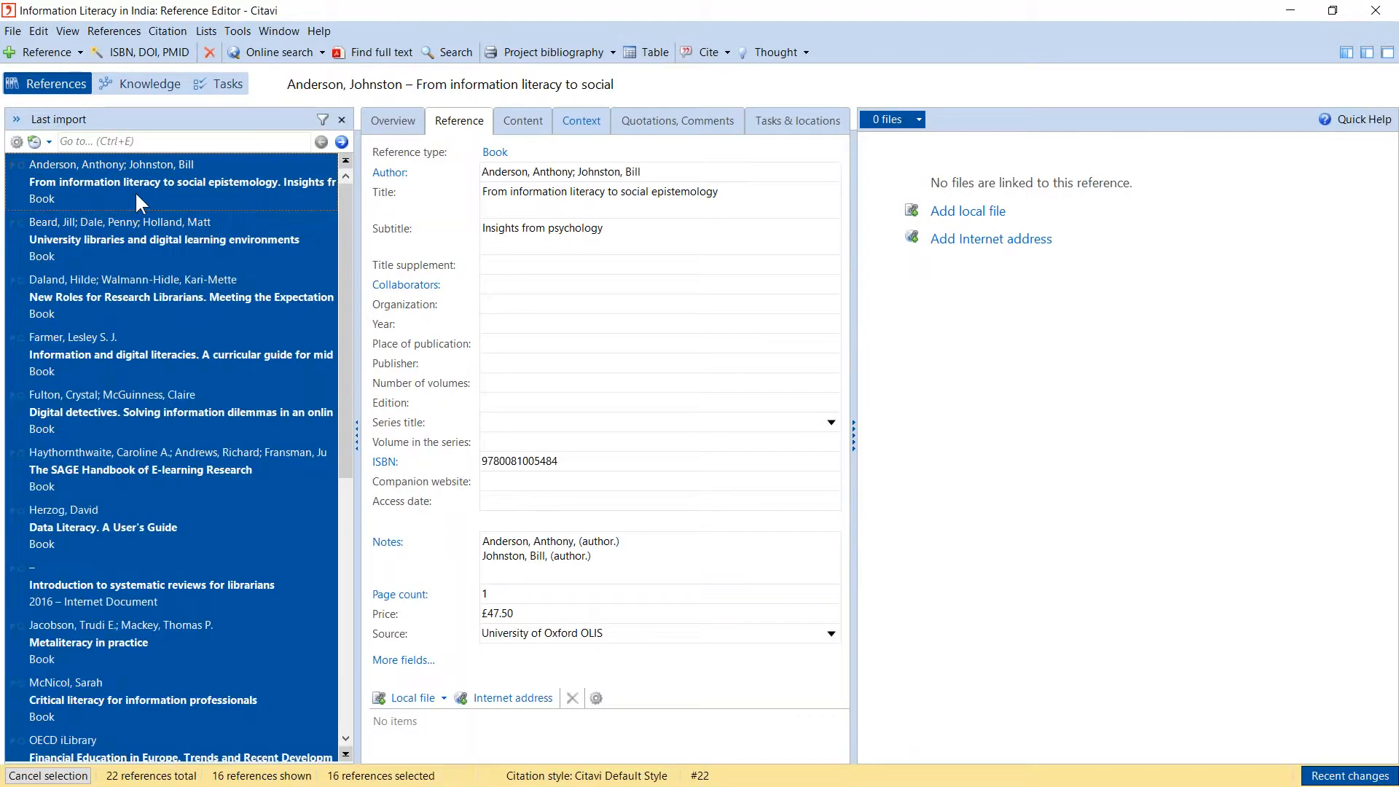
right_click(103, 216)
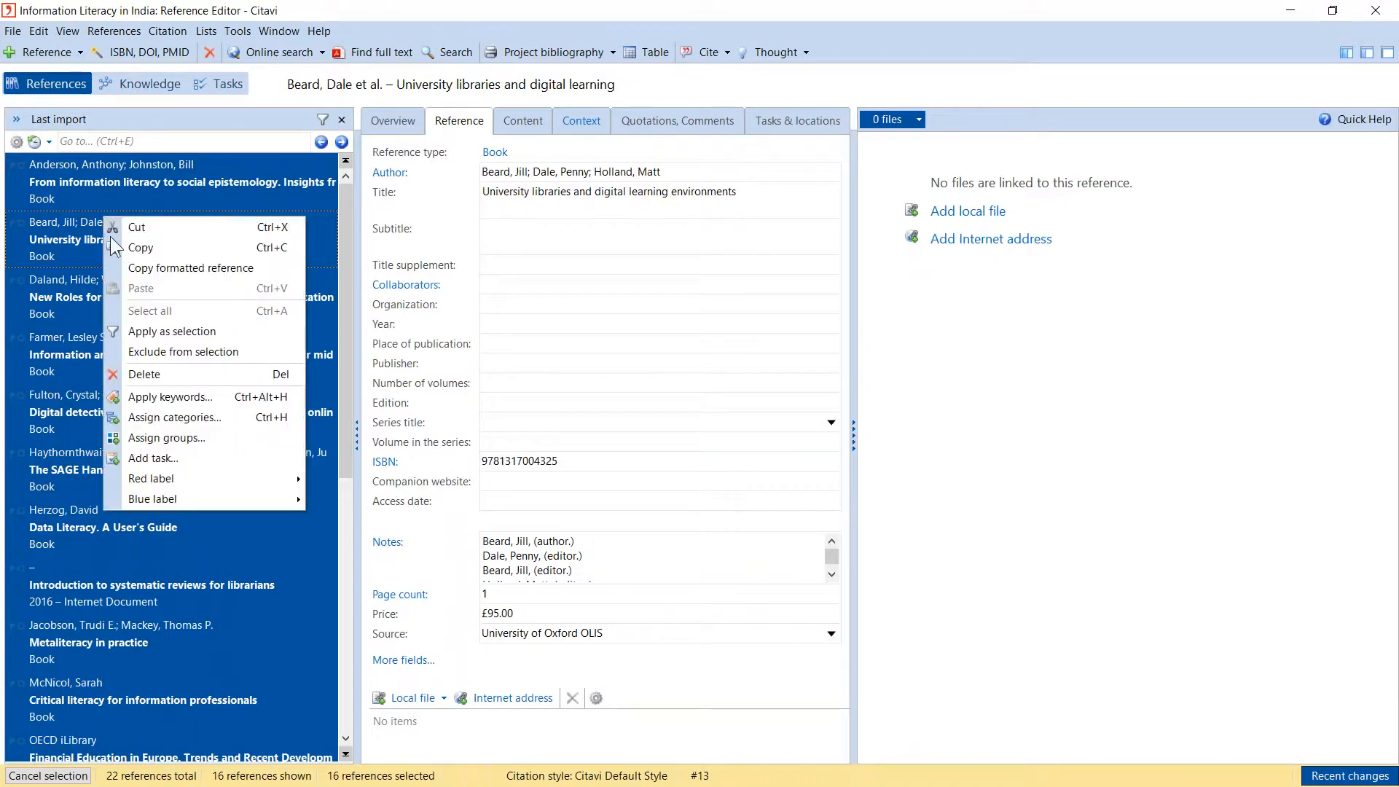
click(208, 457)
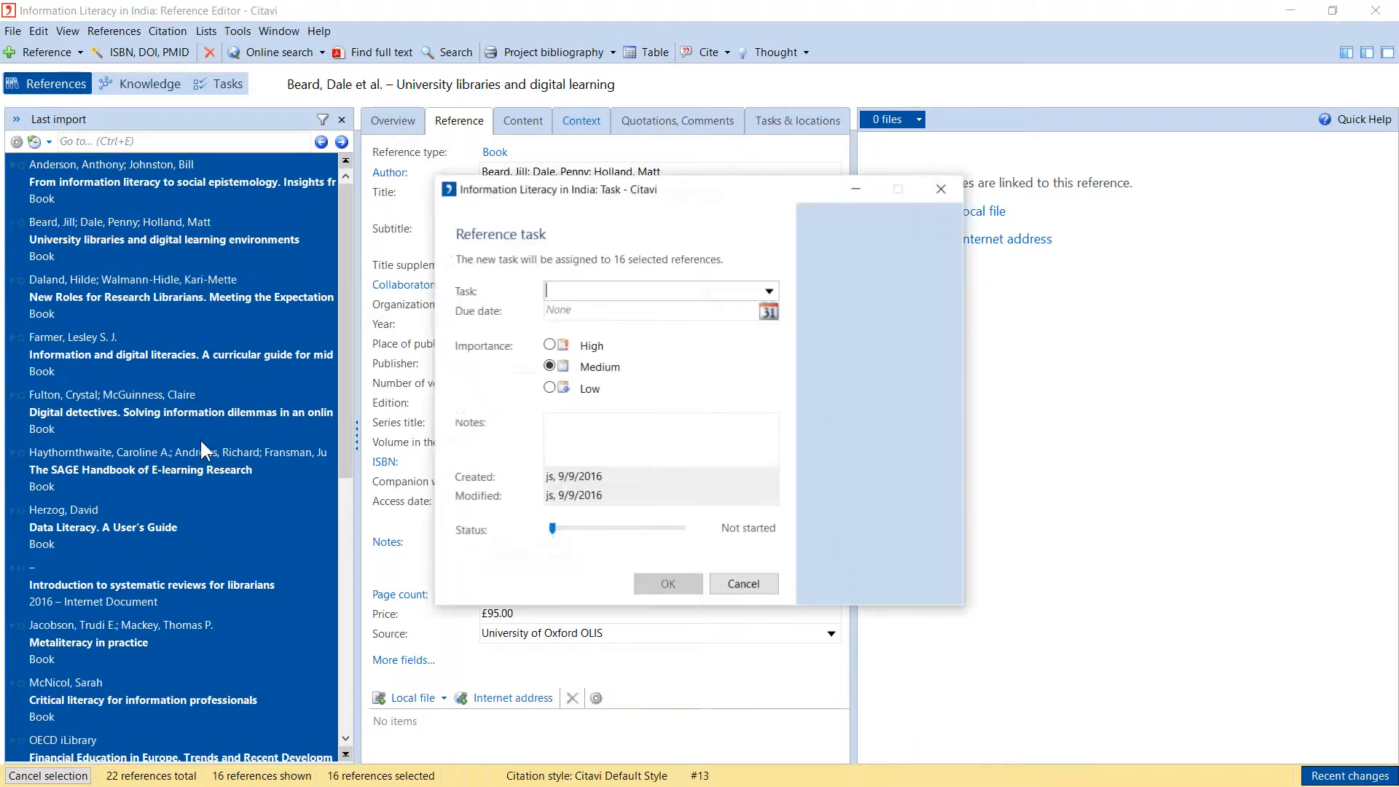
click(769, 291)
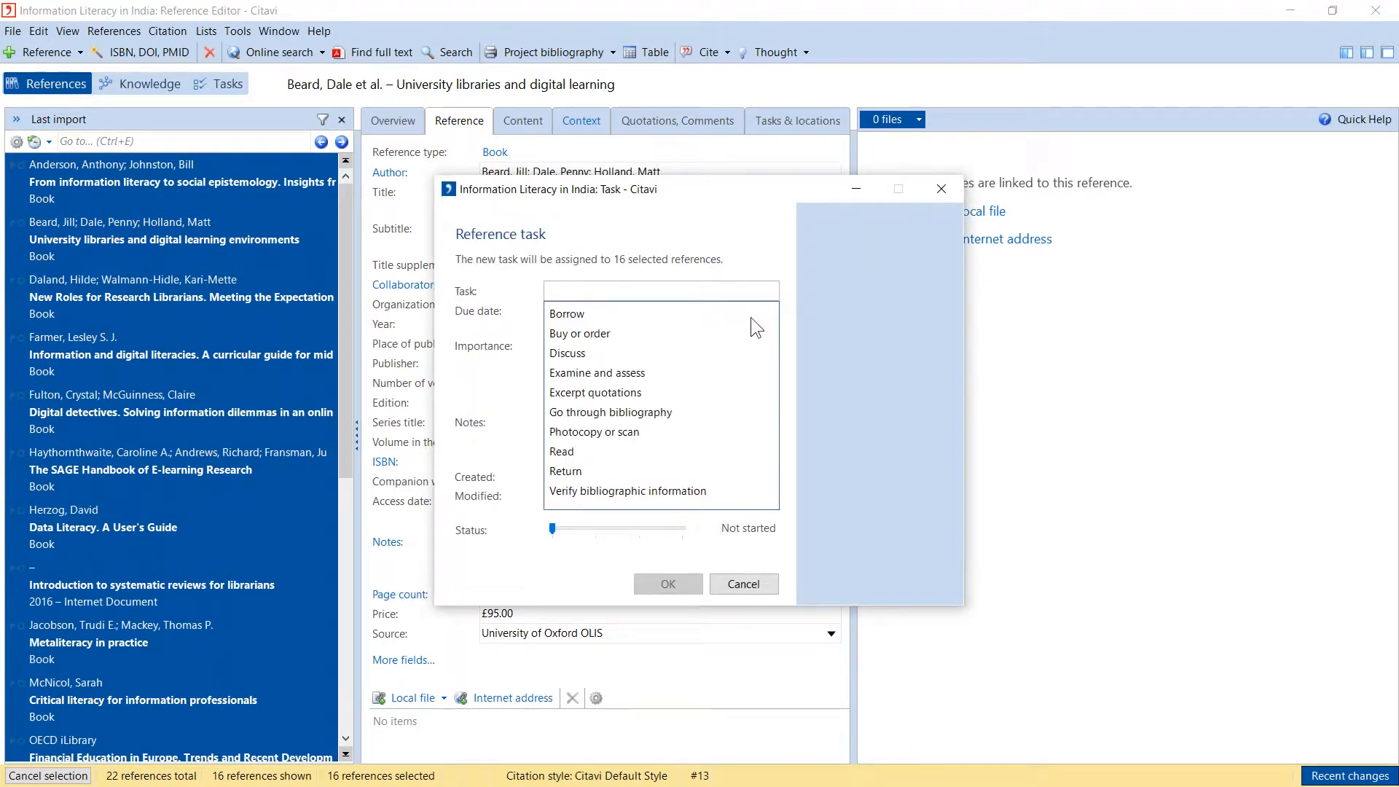
click(622, 372)
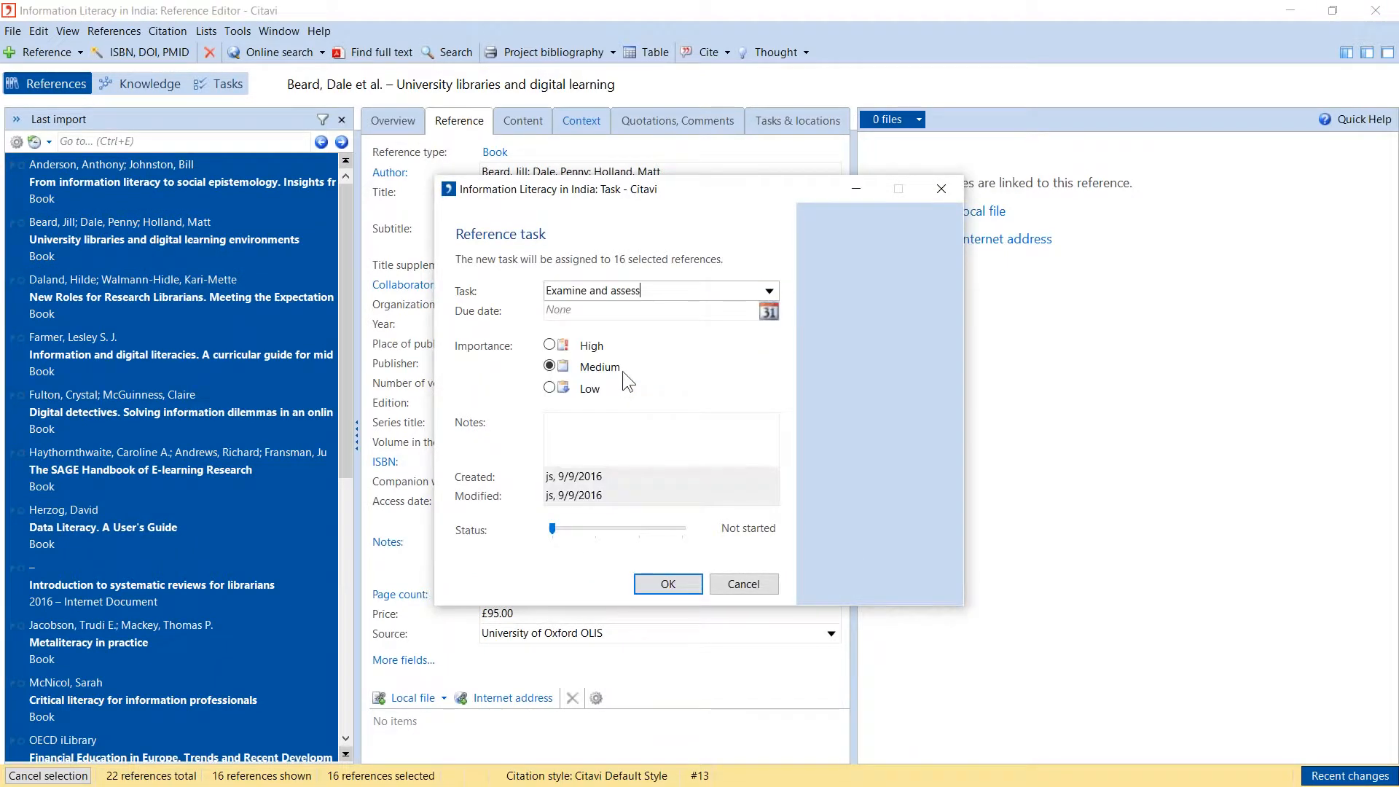
click(768, 312)
click(768, 312)
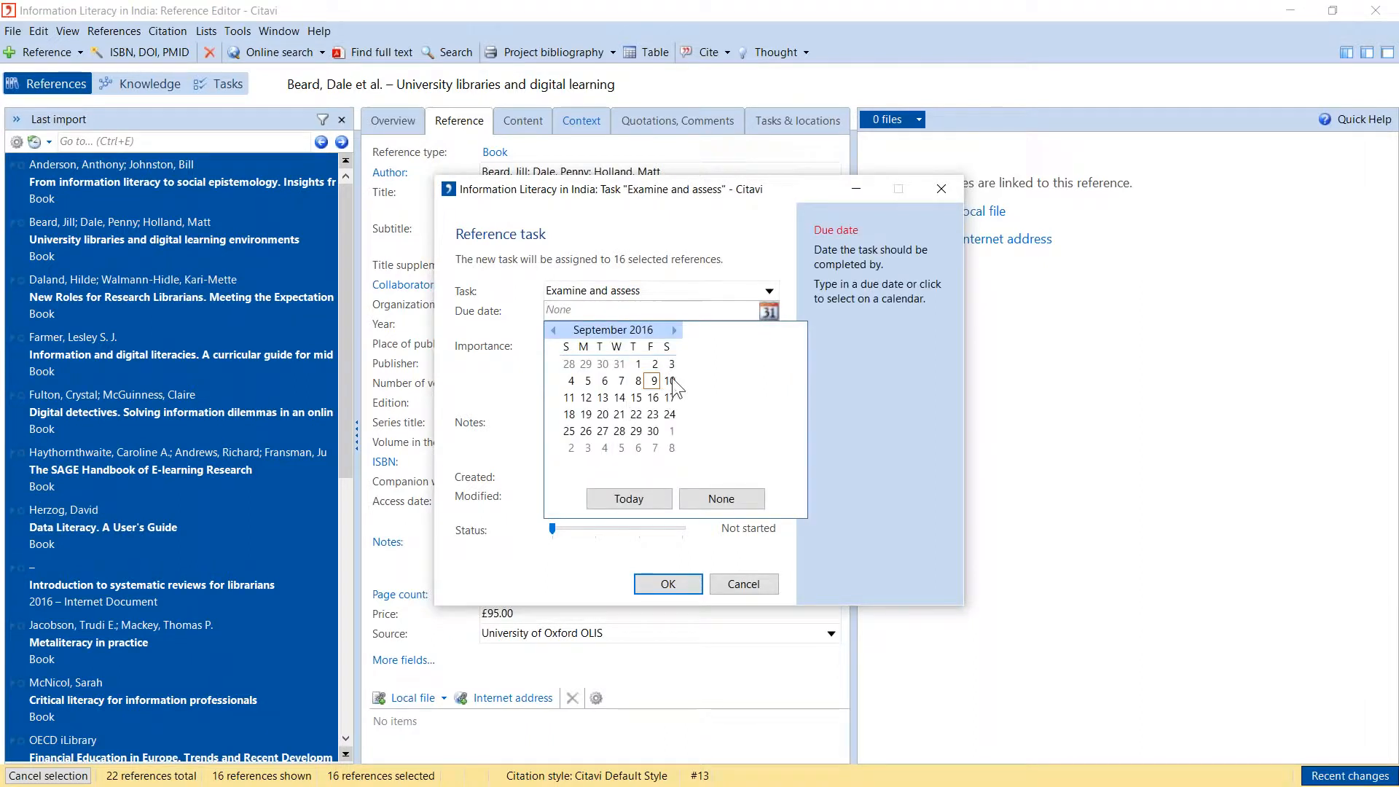
click(670, 380)
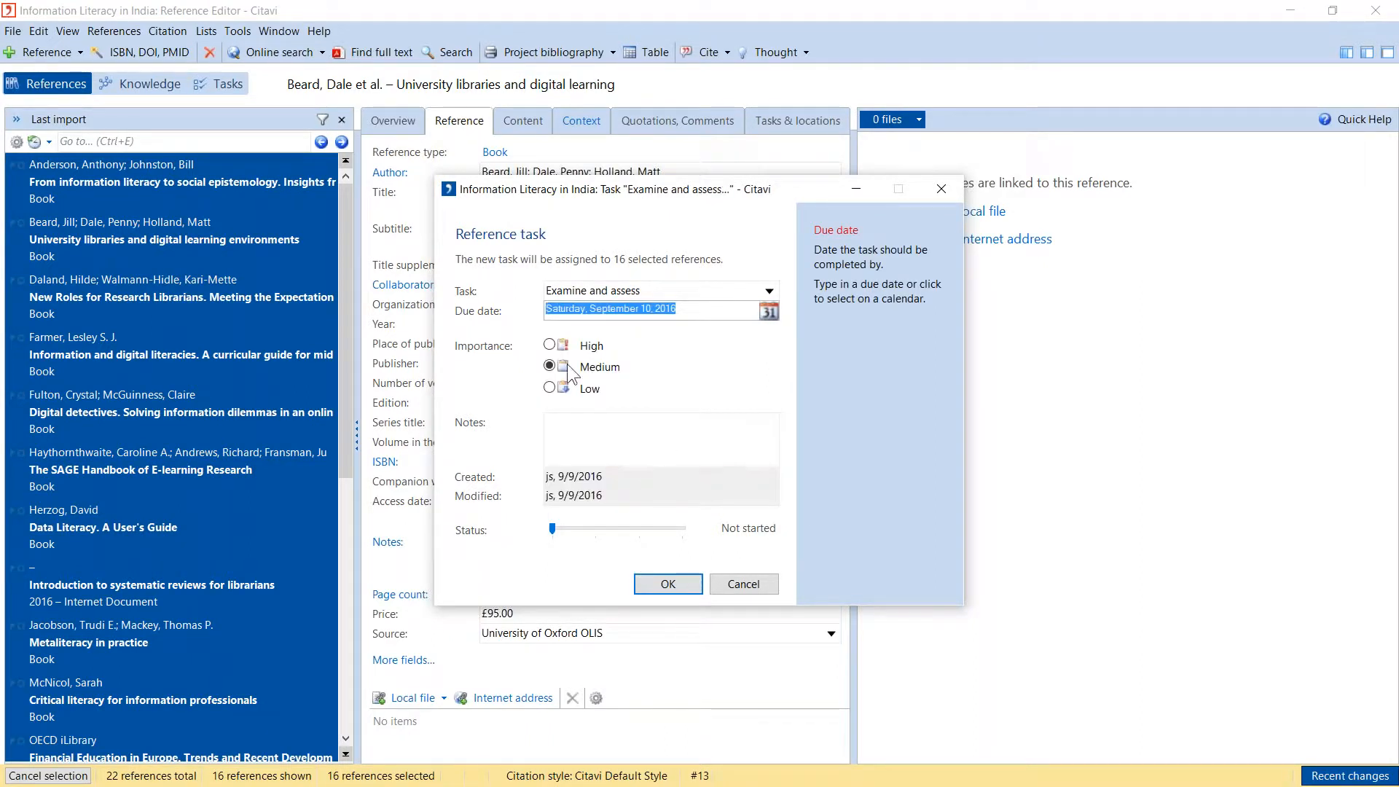
click(669, 584)
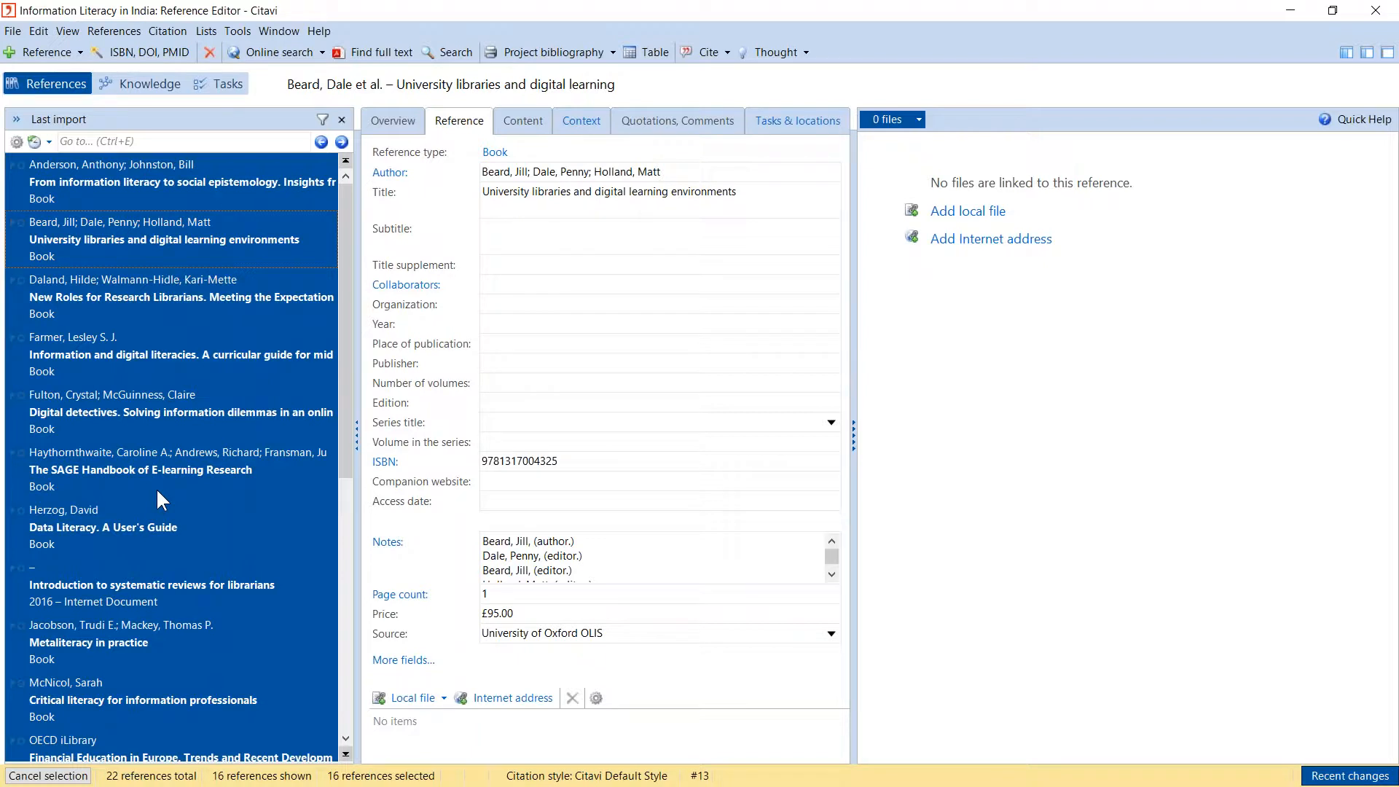
click(73, 776)
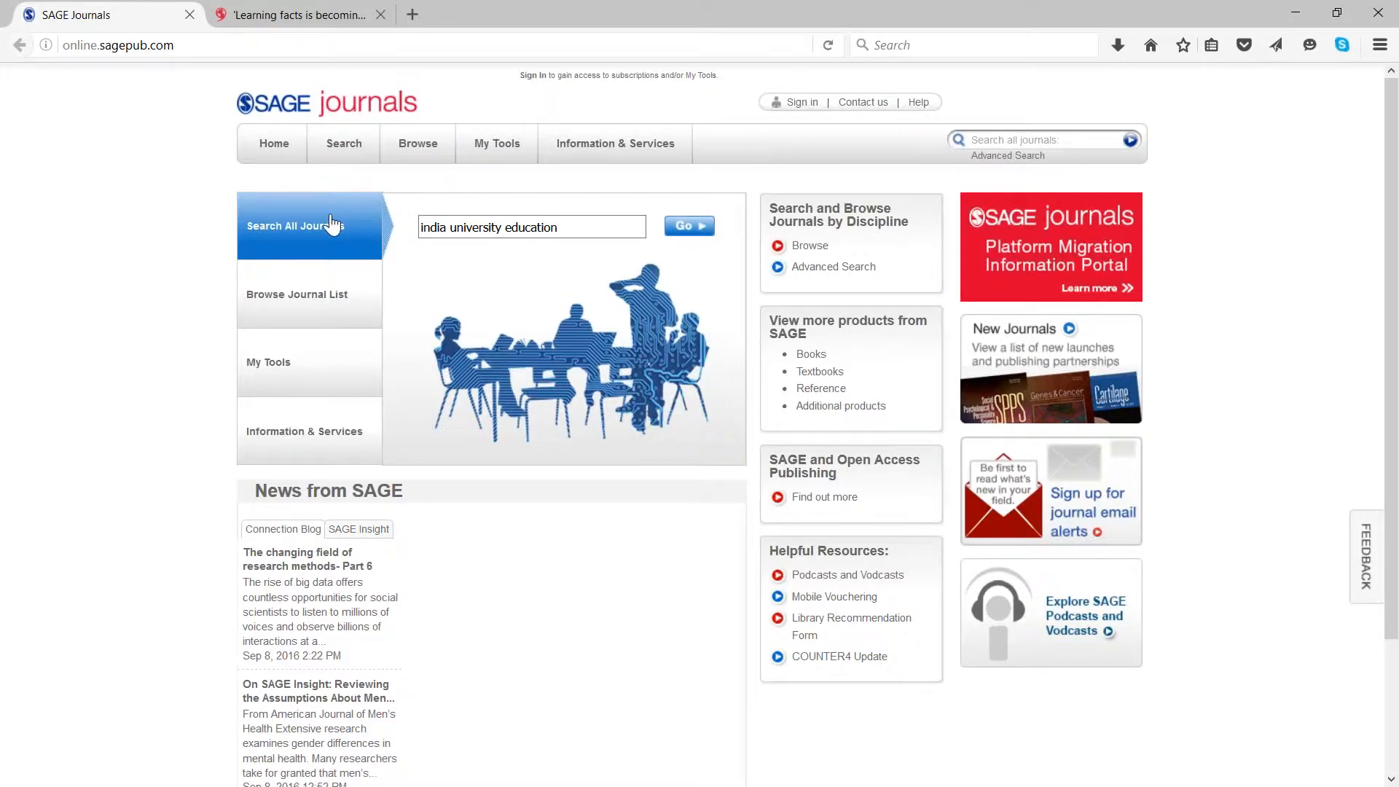
In the browser, search SAGE Journals for "india university education" and mark the first three articles in the results.
click(698, 238)
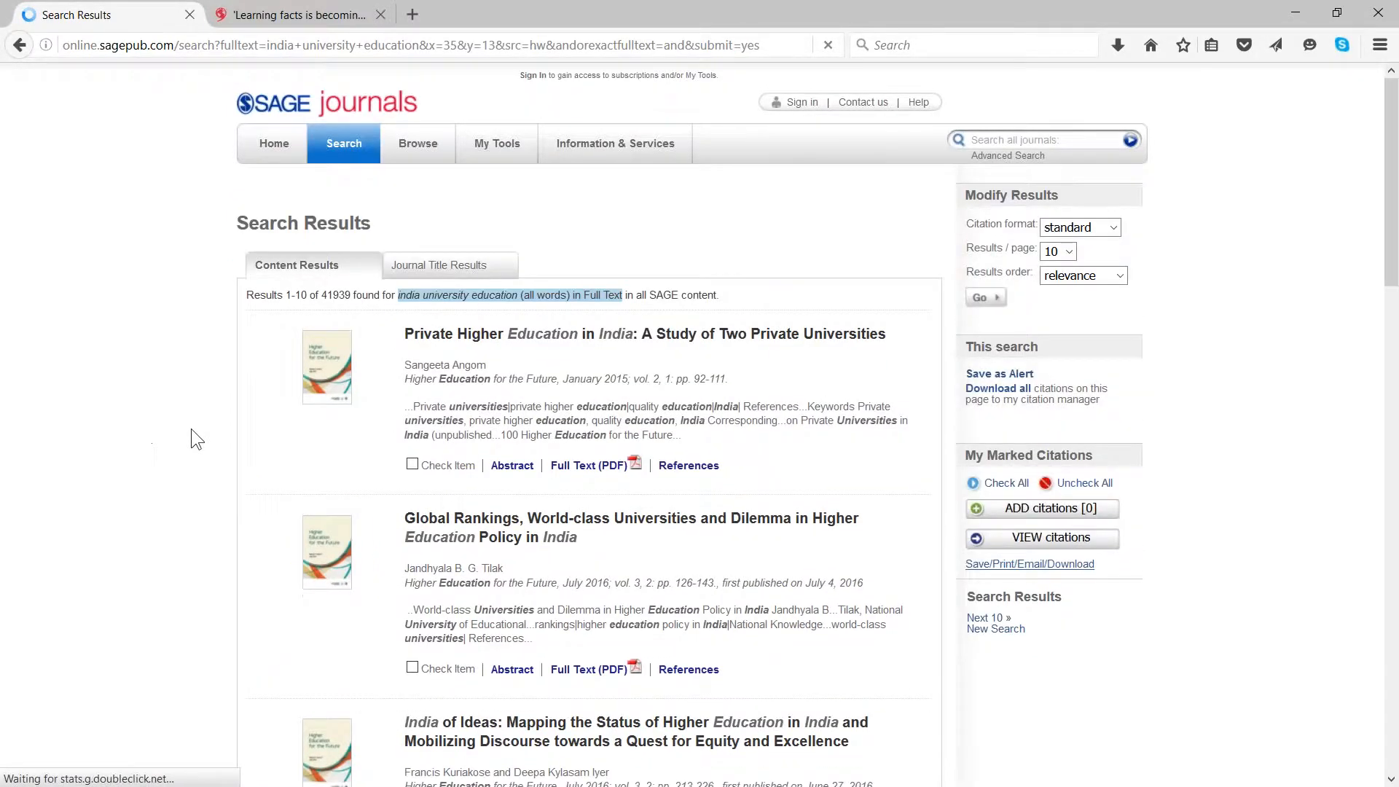
click(412, 465)
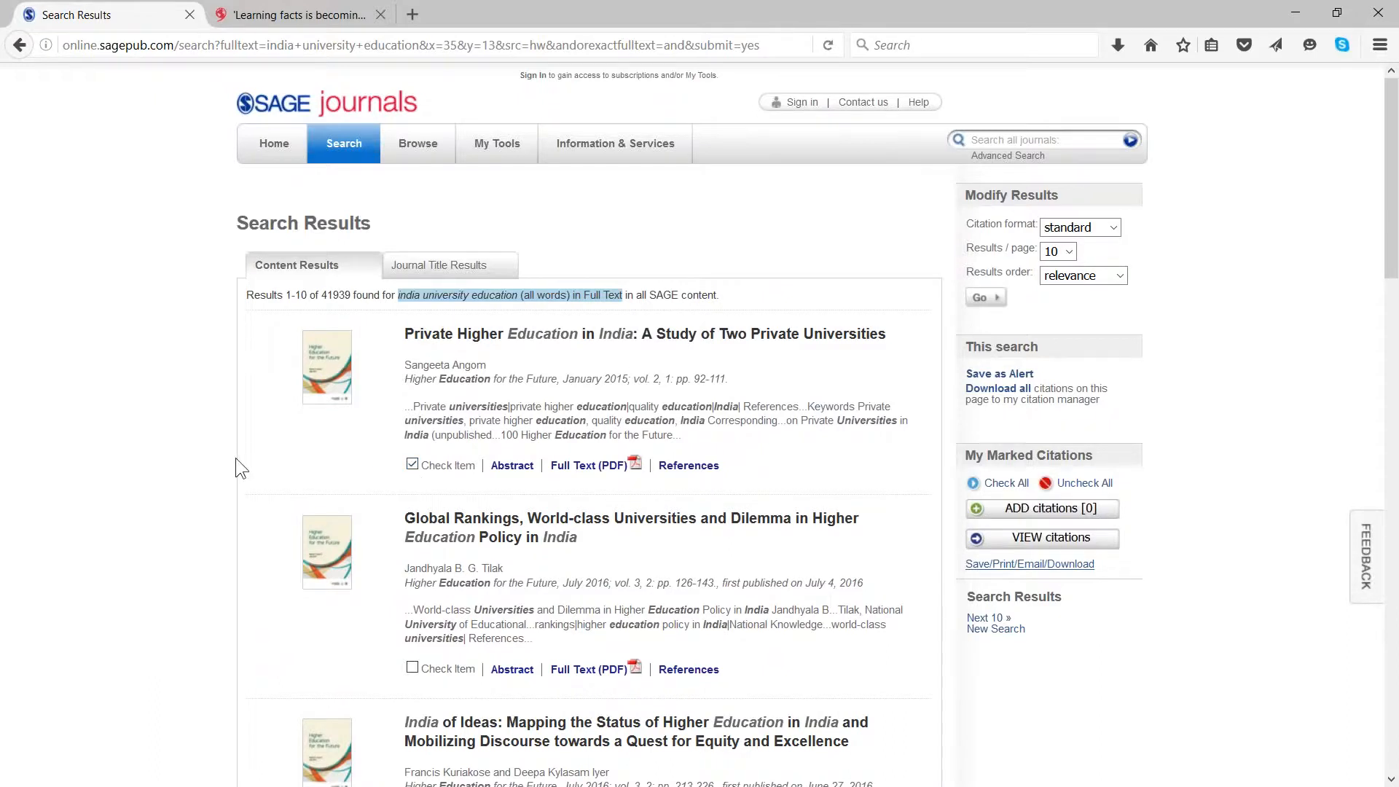
scroll(234, 458, down, 4)
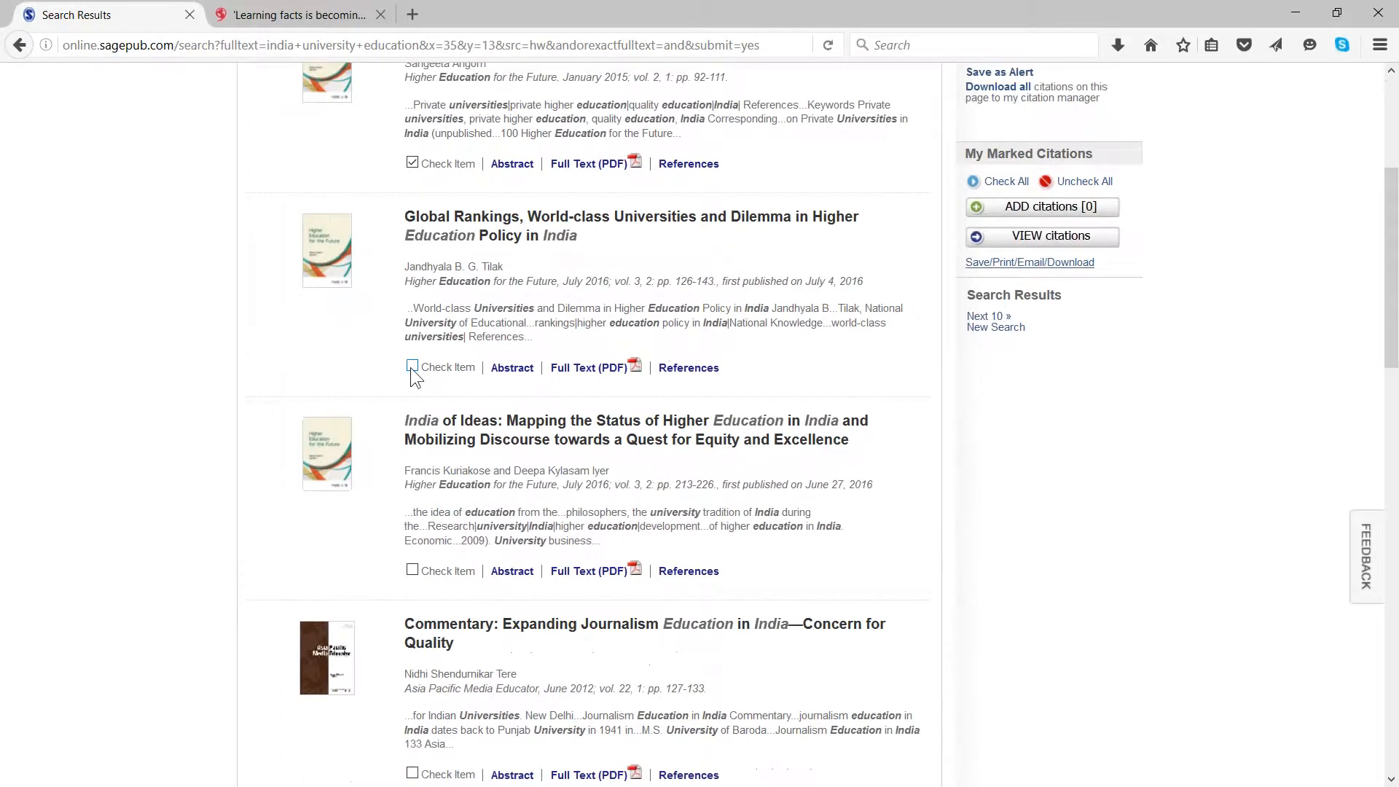
scroll(315, 356, down, 1)
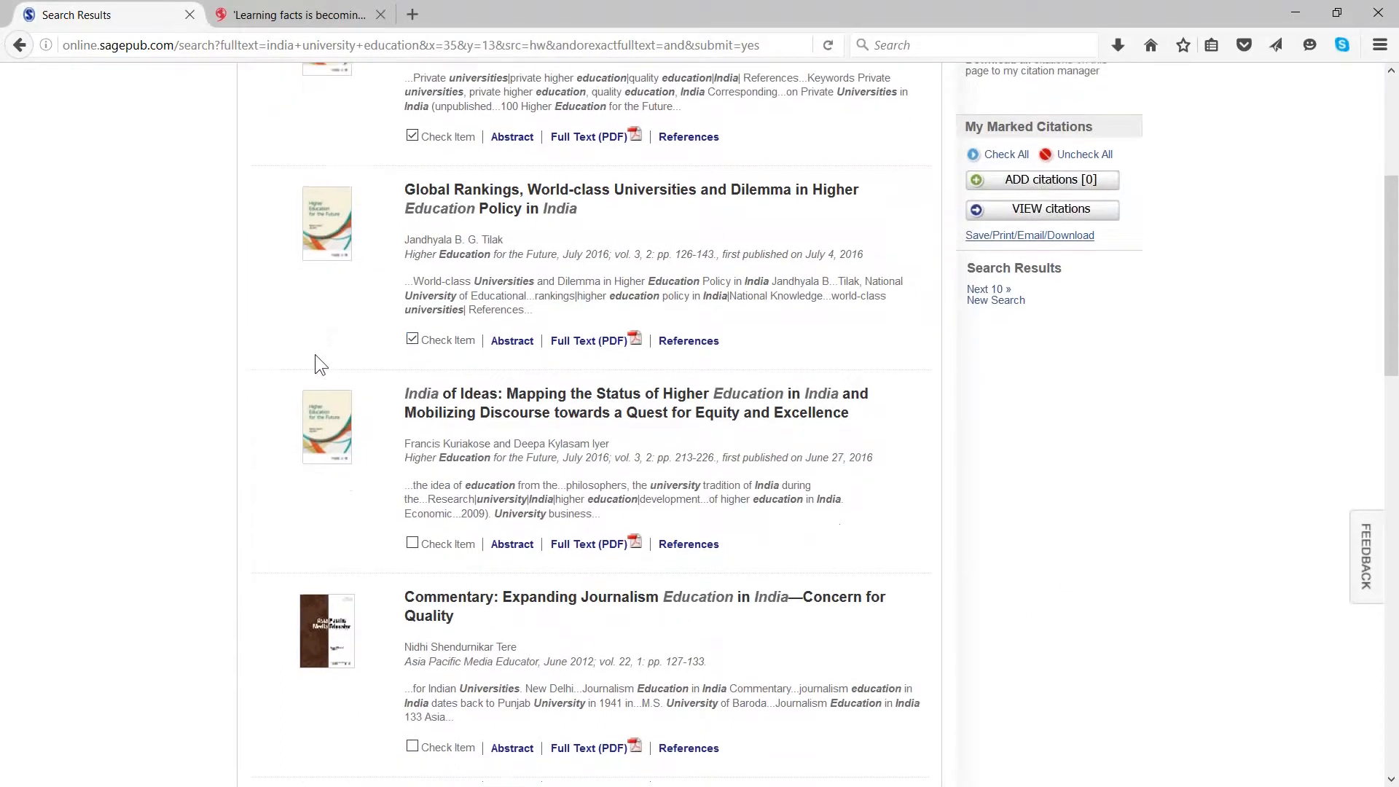
scroll(315, 356, down, 1)
click(412, 469)
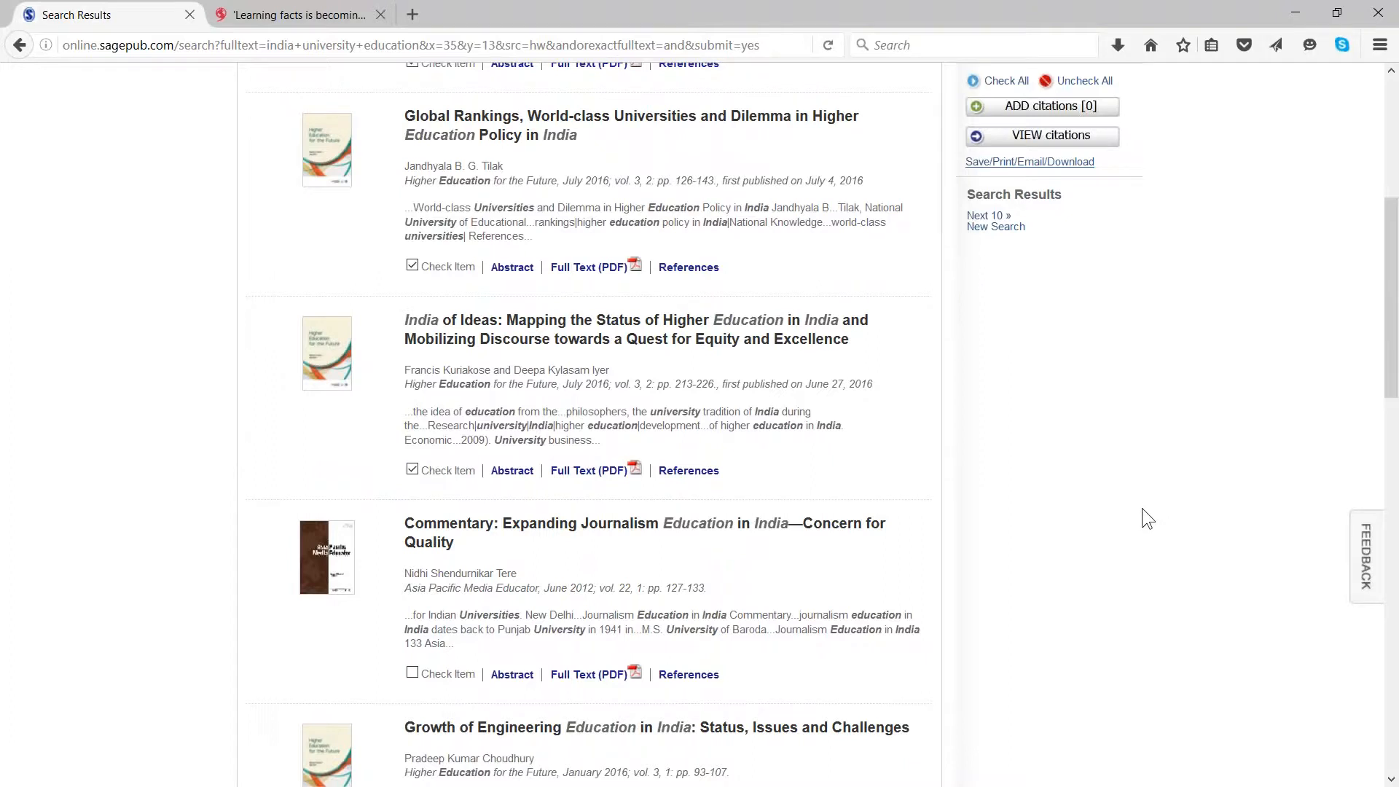
Mark the article "Strategic Opportunities for Quality in Higher Education in India" in the search results as well.
scroll(1143, 510, down, 1)
scroll(1142, 508, down, 3)
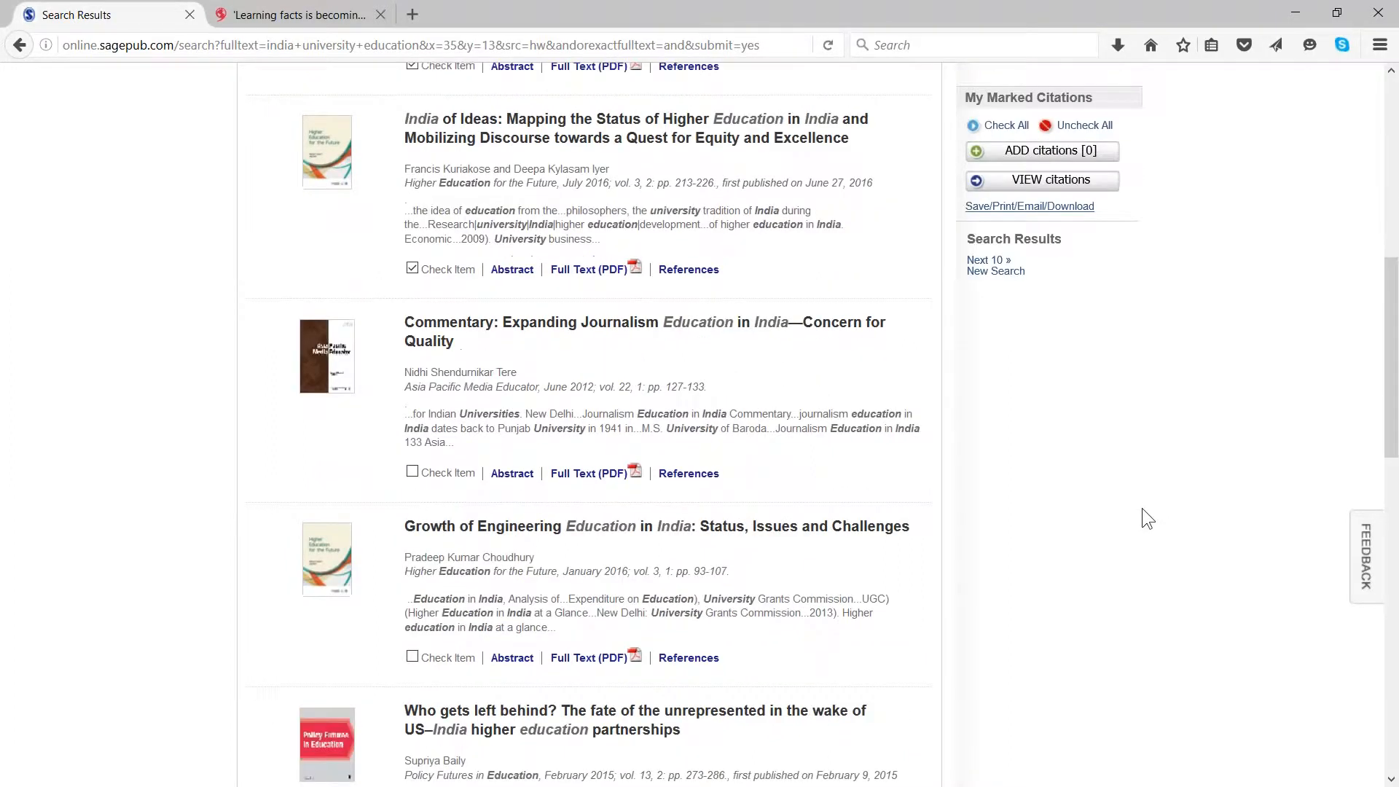
scroll(1126, 506, down, 4)
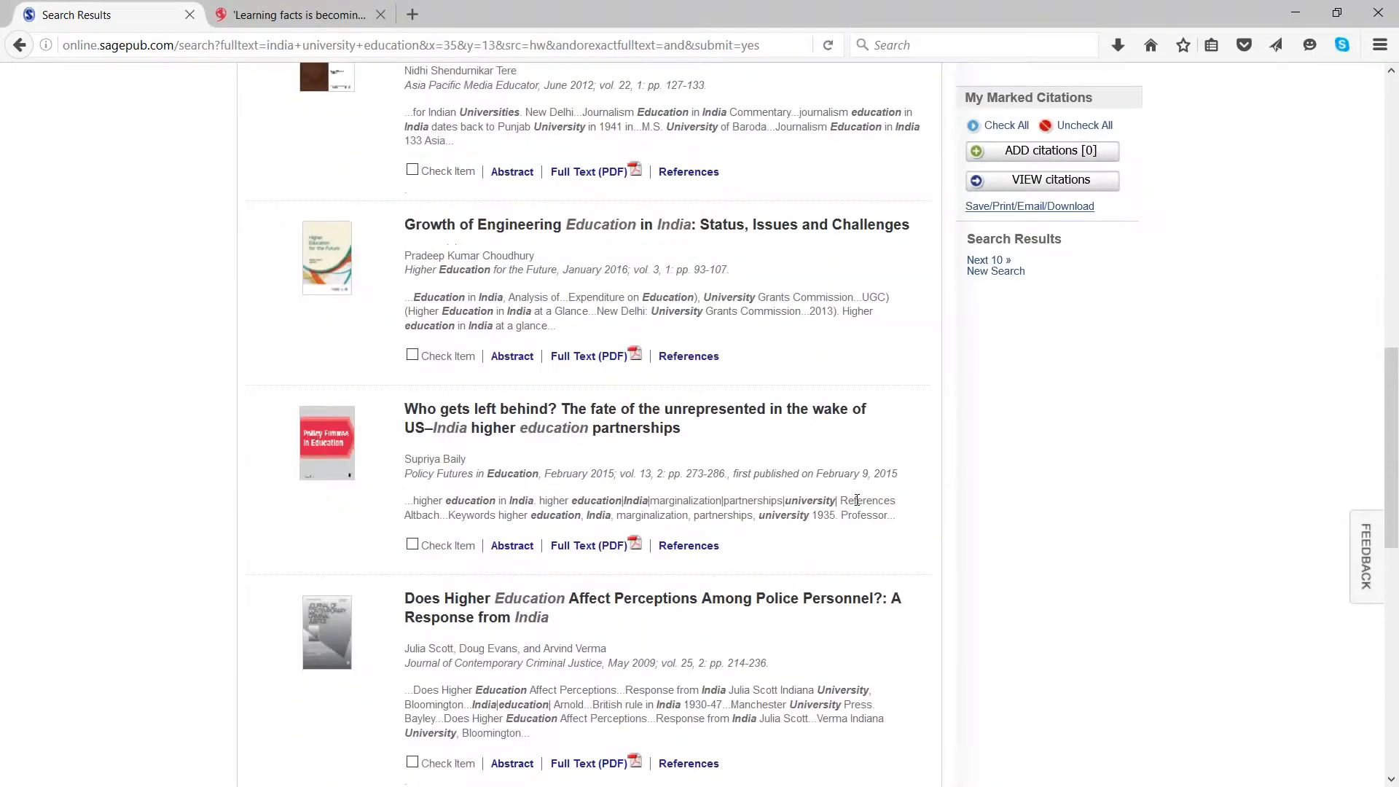
scroll(867, 500, down, 5)
click(412, 545)
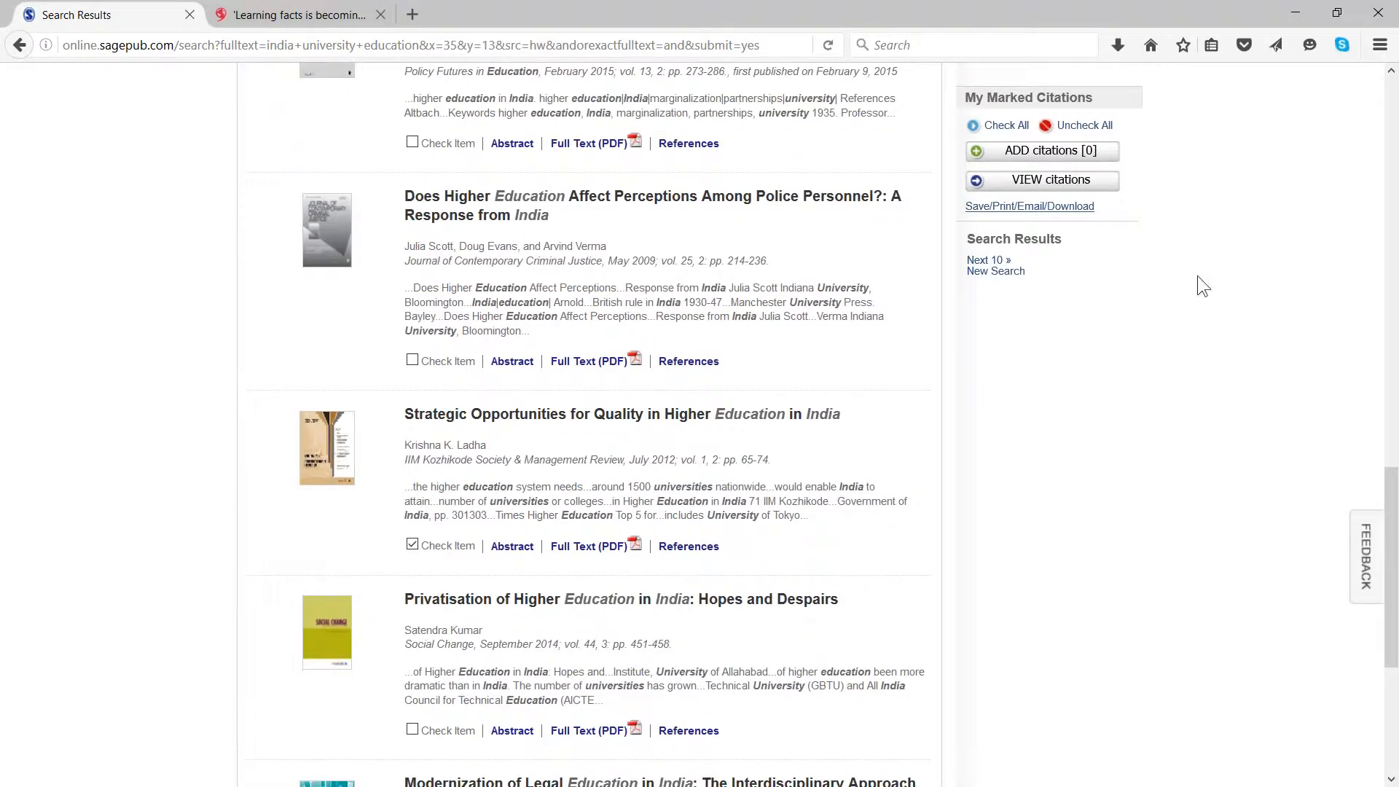
Add the four checked articles to the marked citations.
scroll(1205, 197, up, 1)
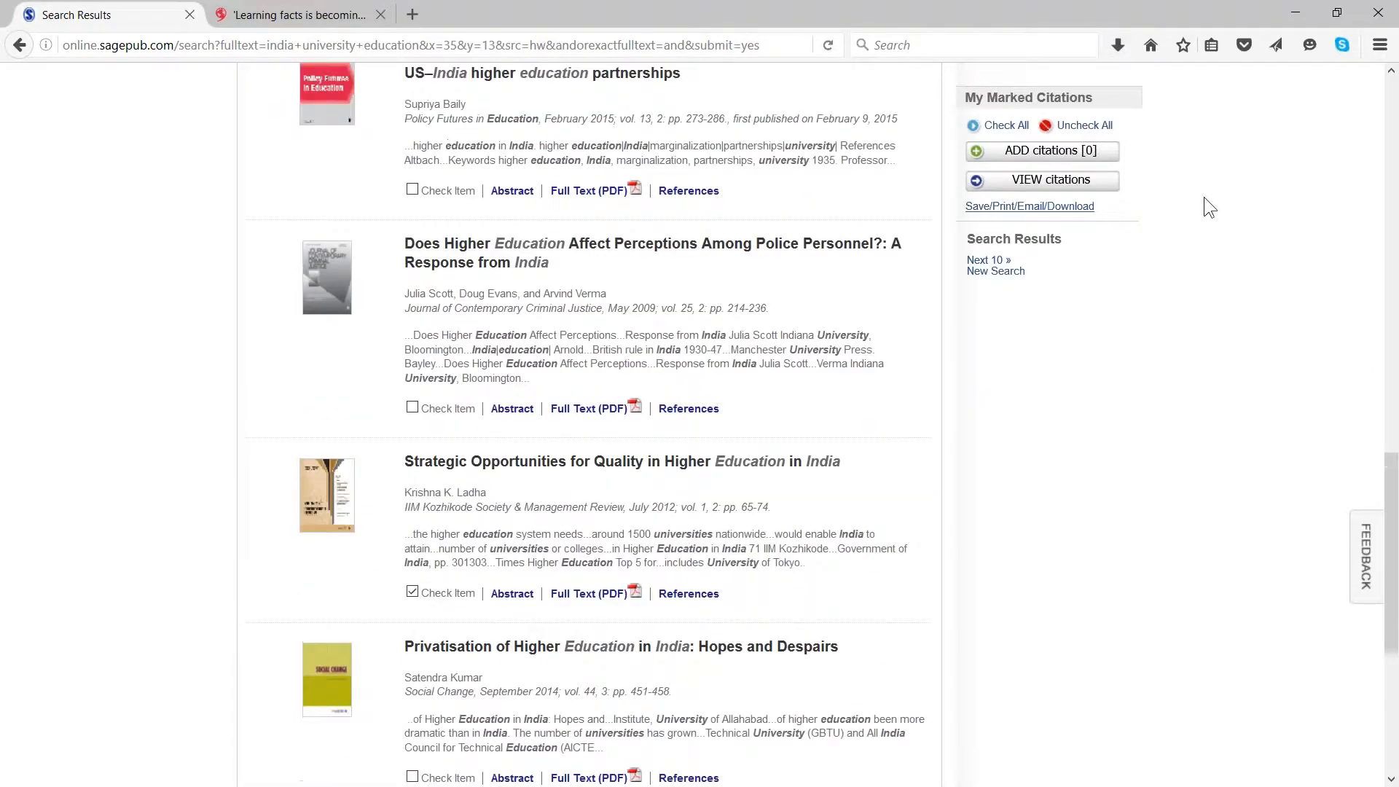
scroll(1204, 198, up, 5)
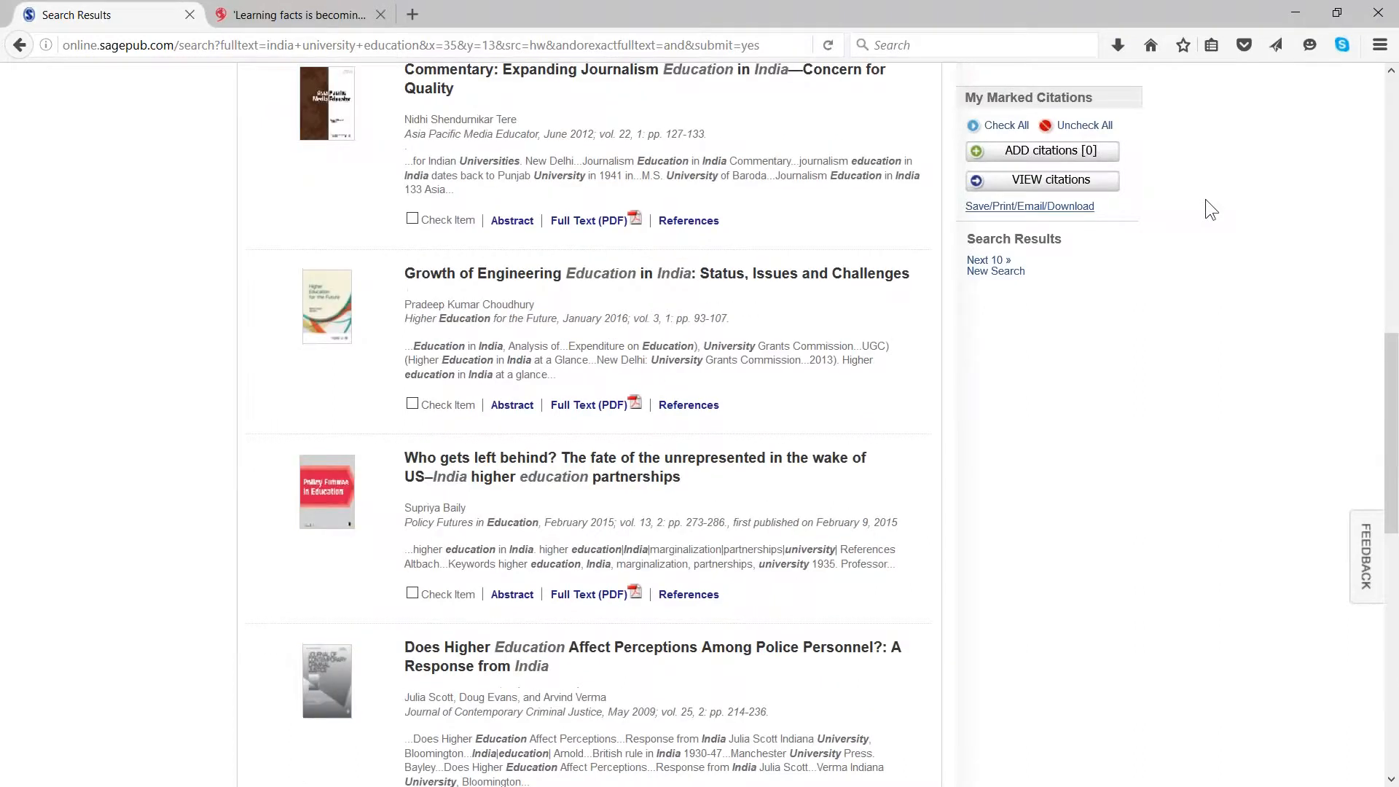
scroll(1205, 200, up, 3)
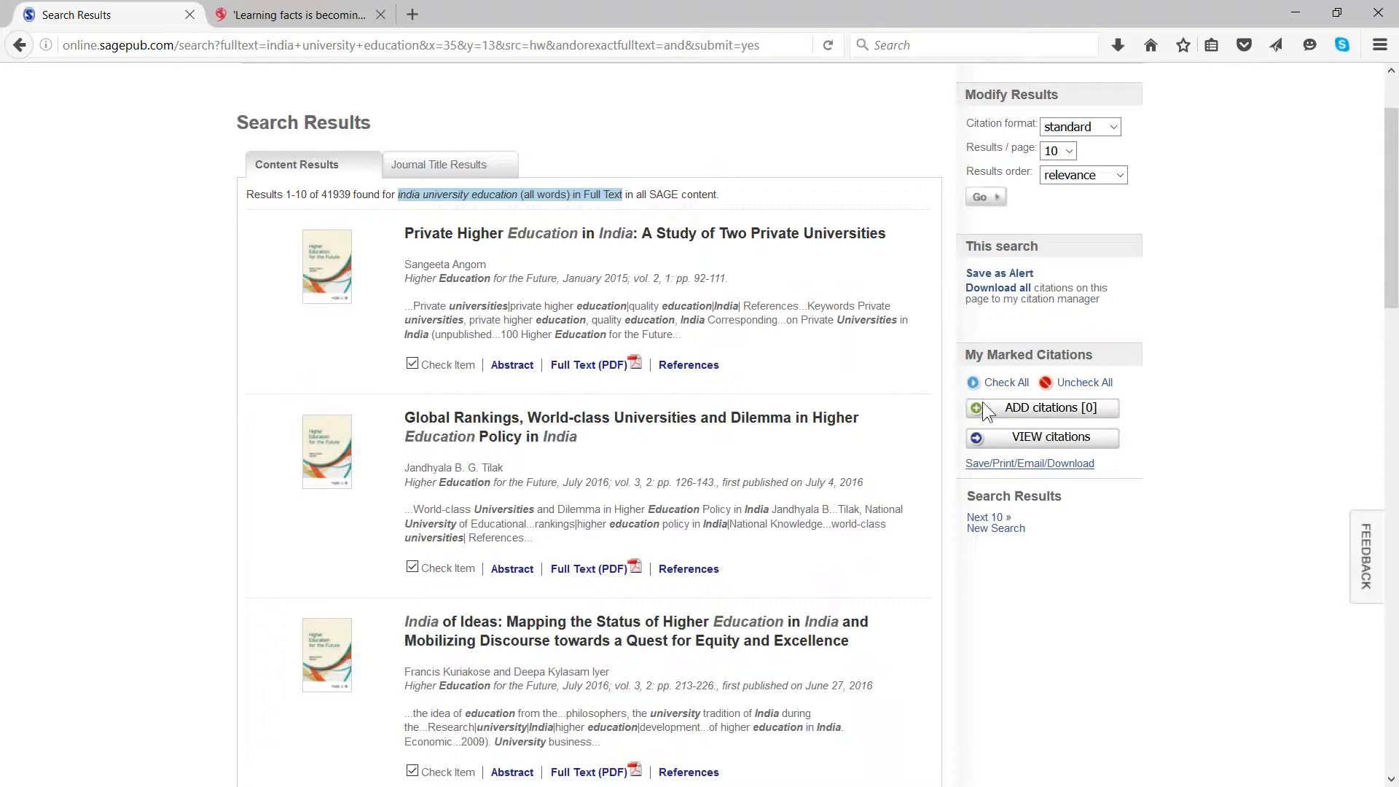
click(1006, 409)
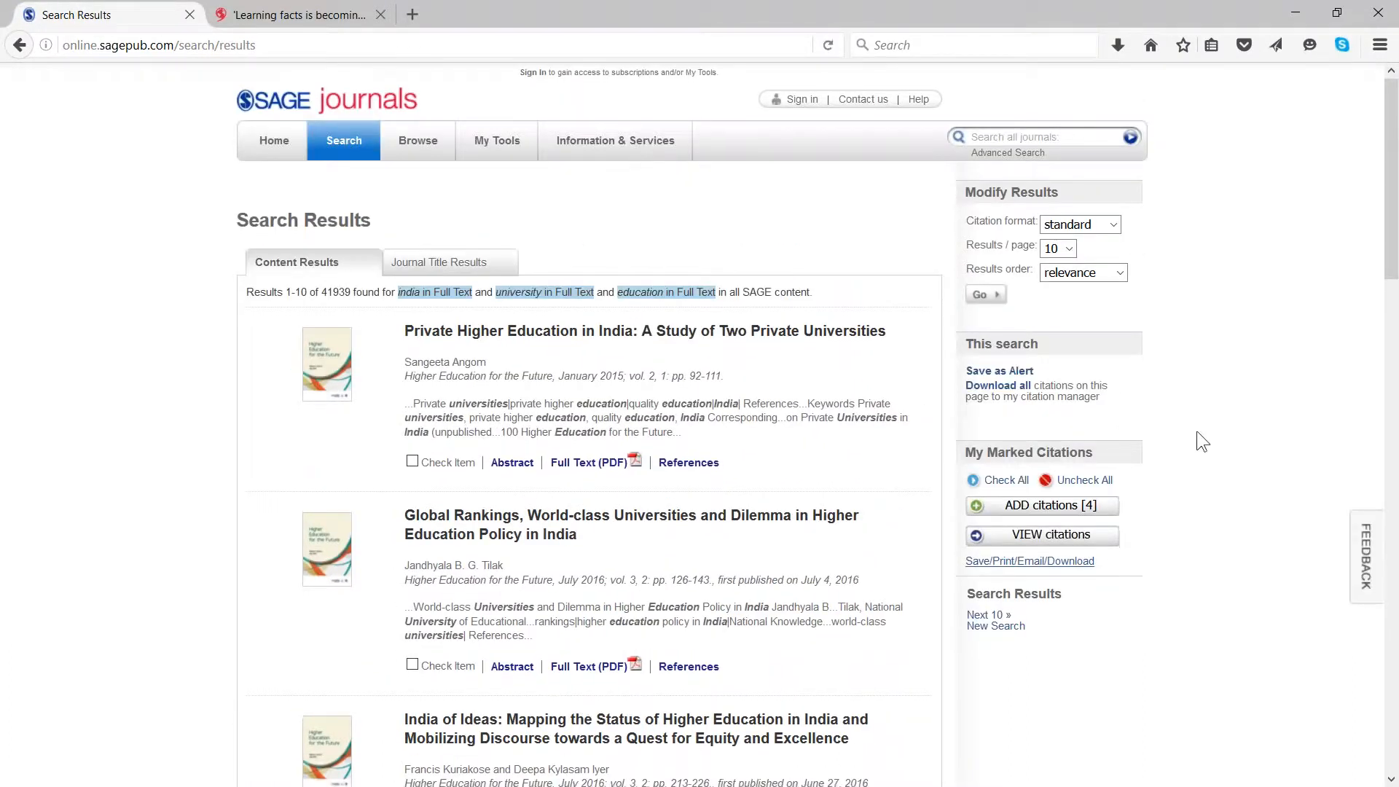
Open the export options for the marked citations, set the format to Citation + Abstract and choose the citation manager download.
scroll(1197, 431, down, 2)
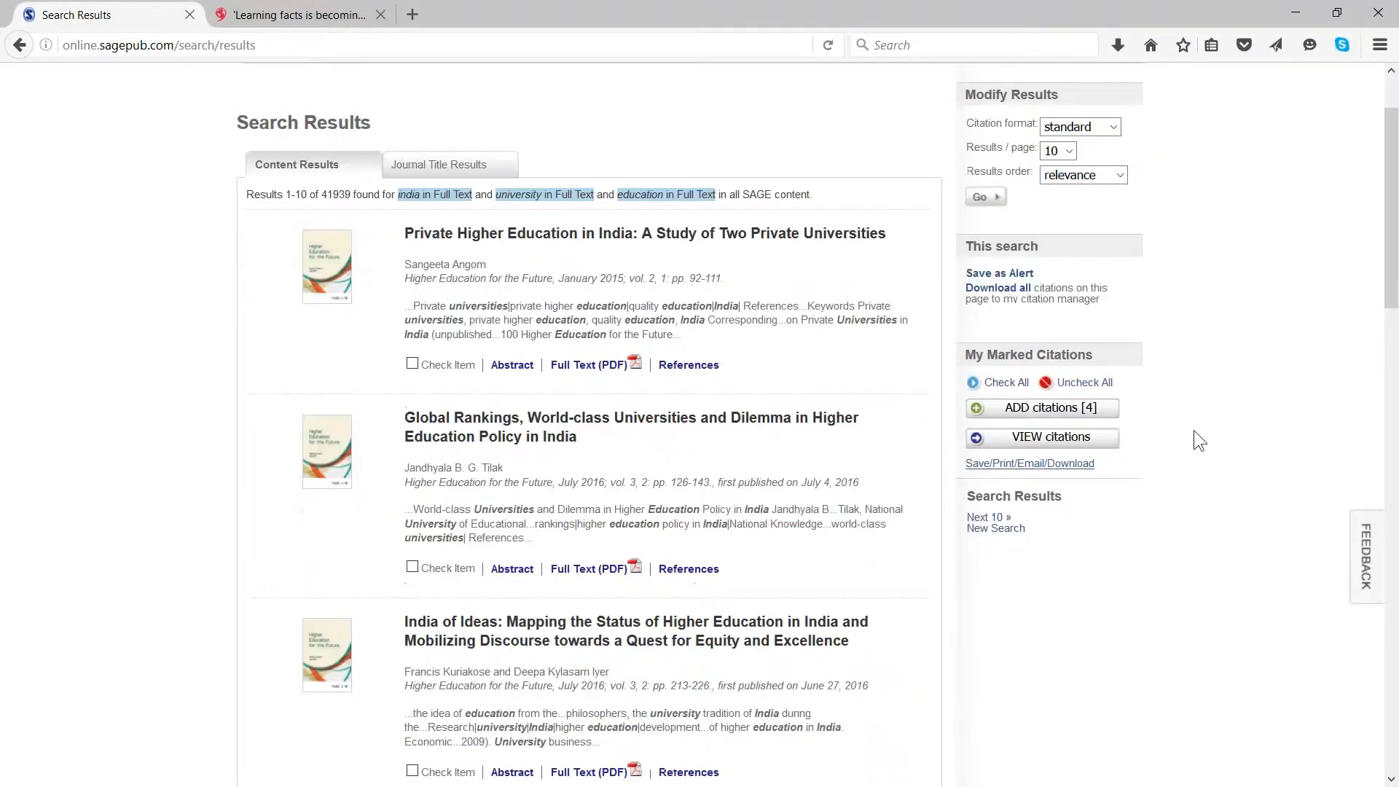
click(1020, 465)
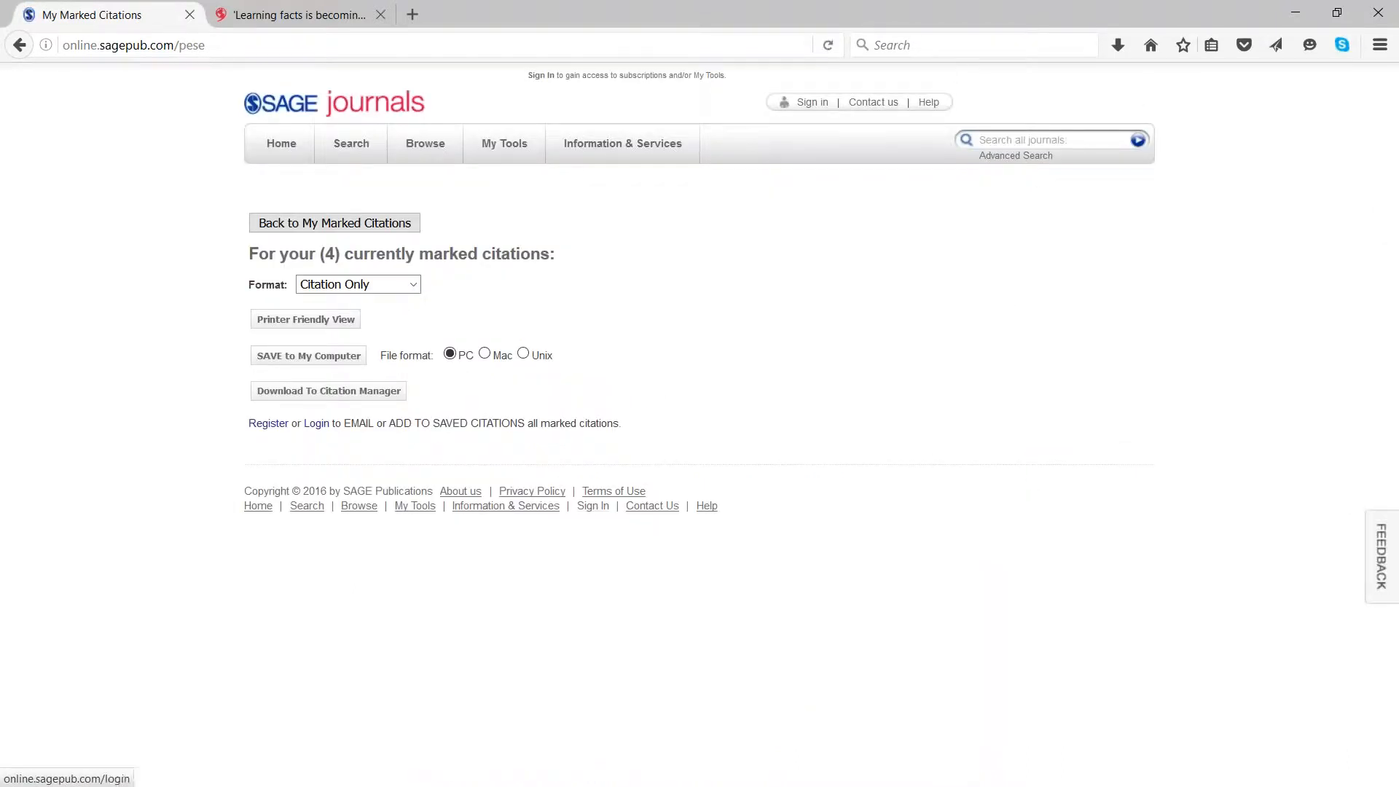
click(414, 284)
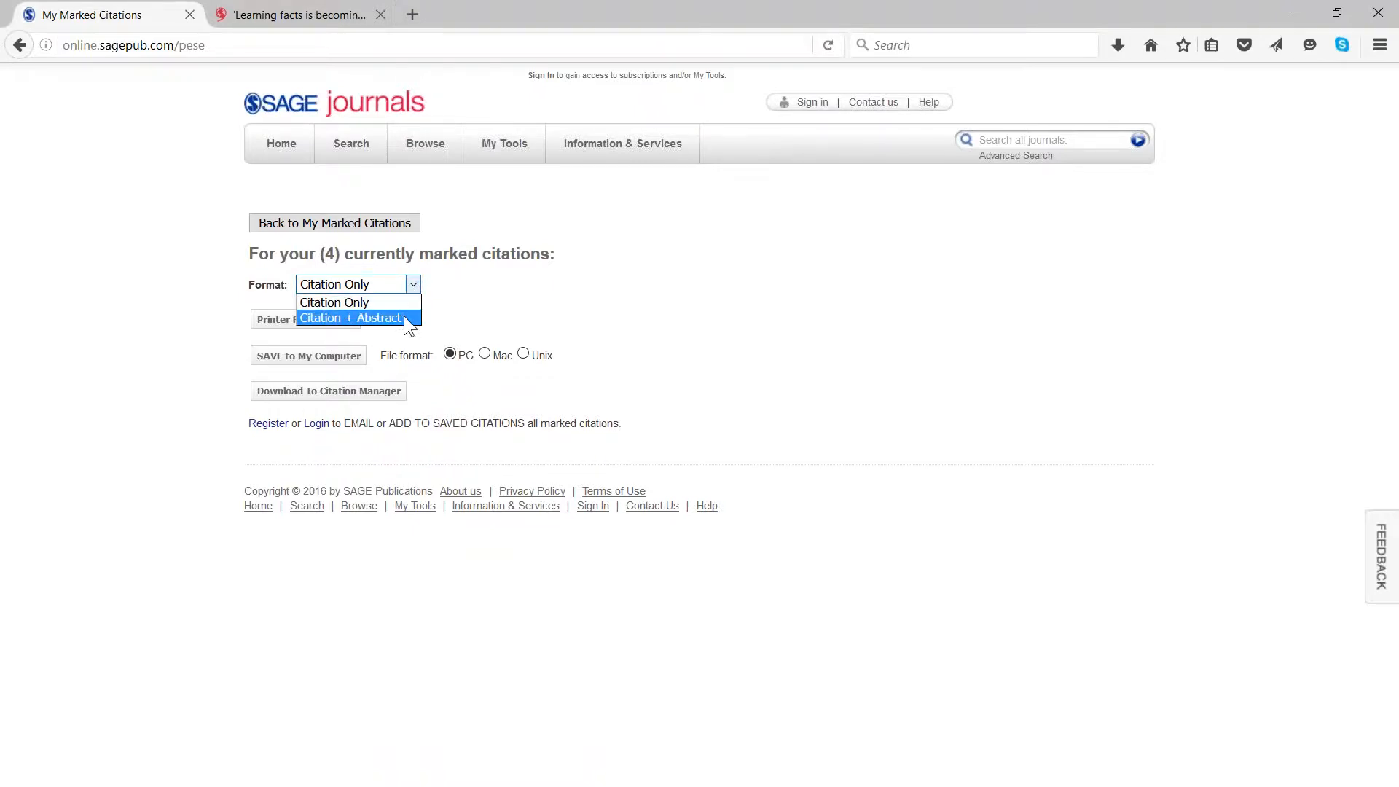
click(407, 318)
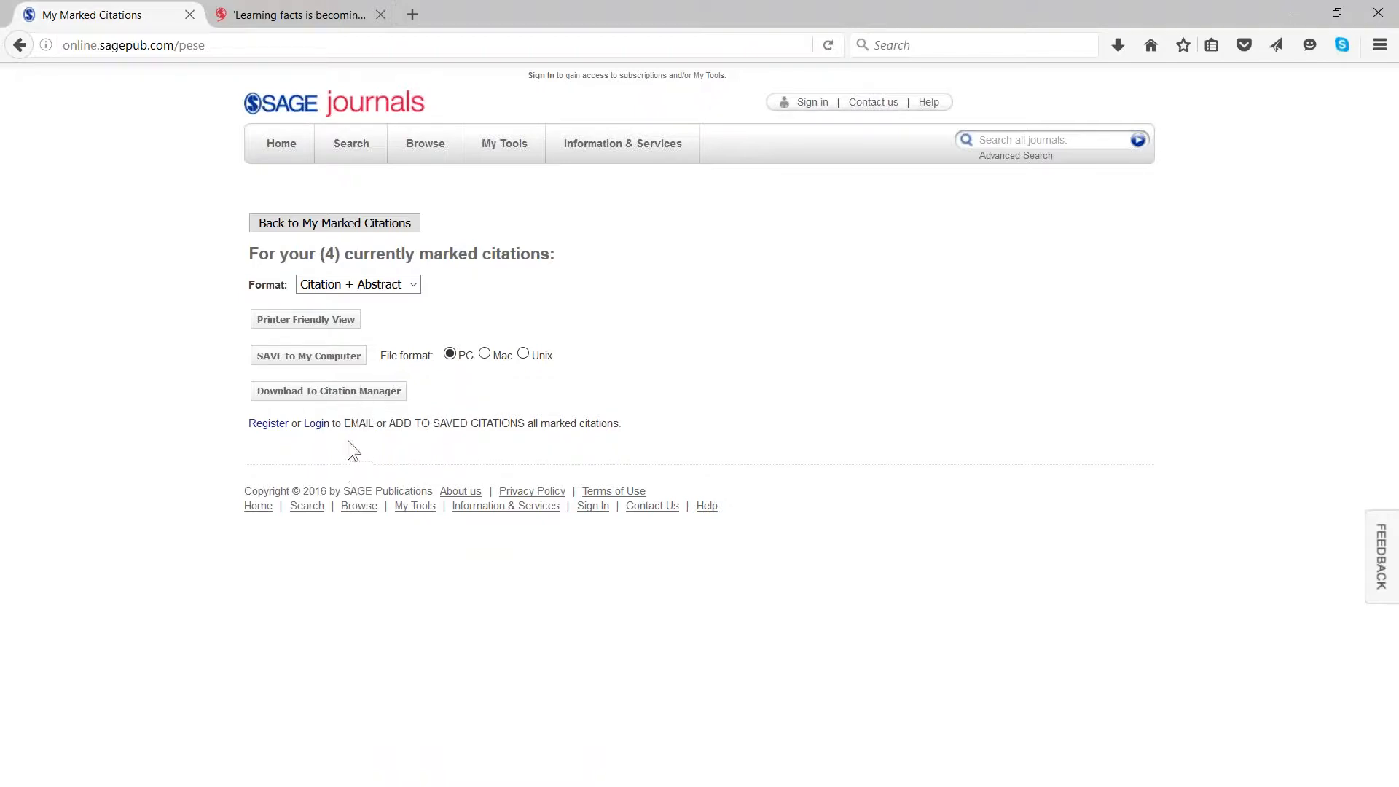
click(335, 392)
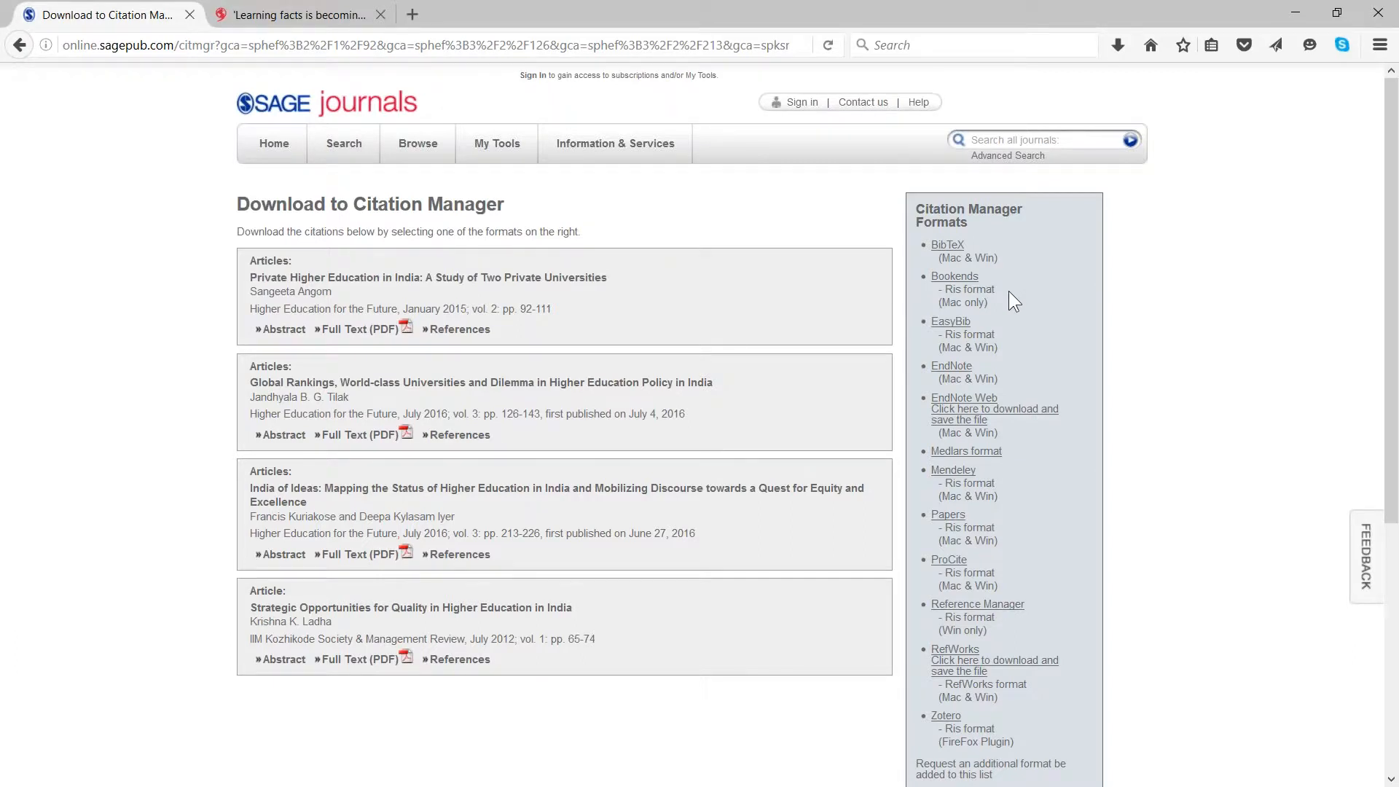
Download the citations in the Bookends RIS format and open bookends.ris directly with Citavi.
click(966, 281)
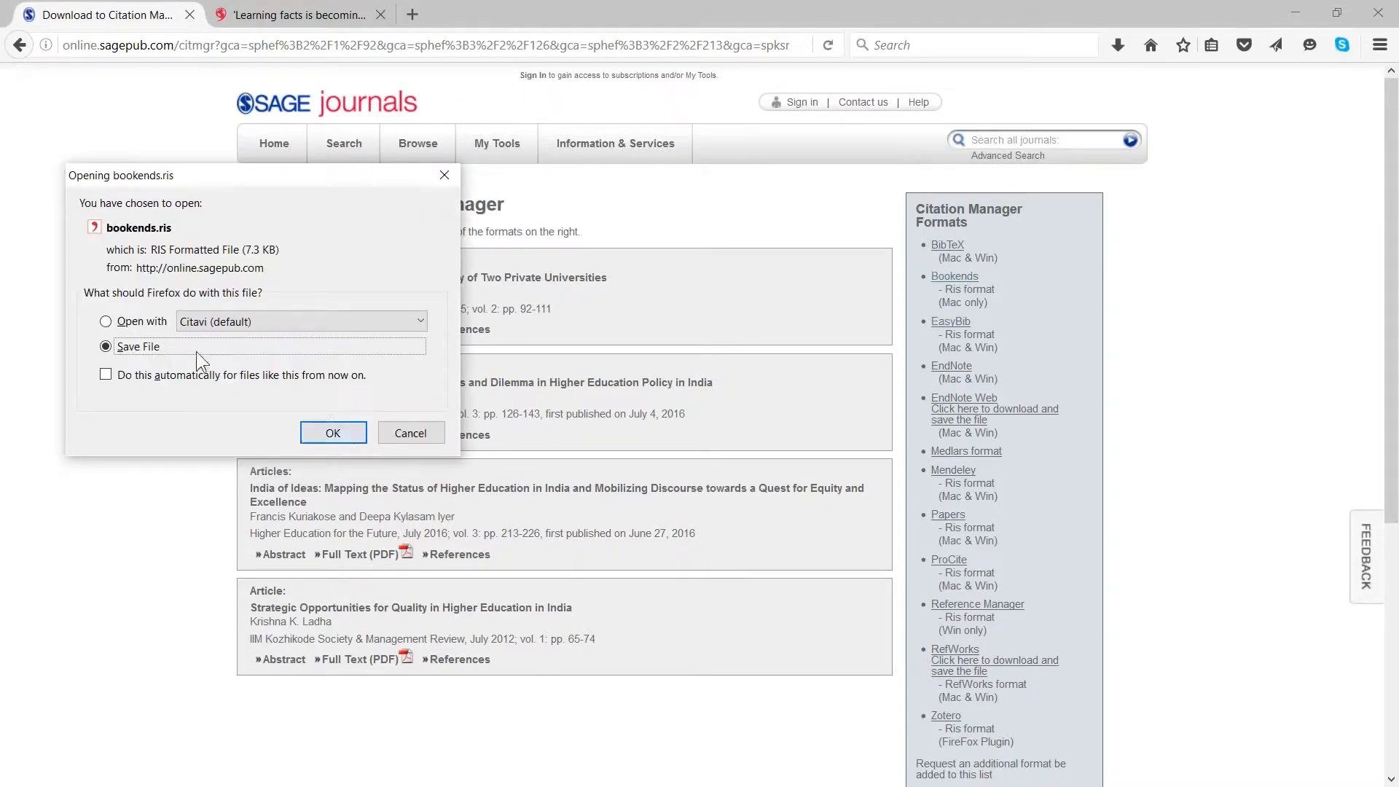
click(132, 321)
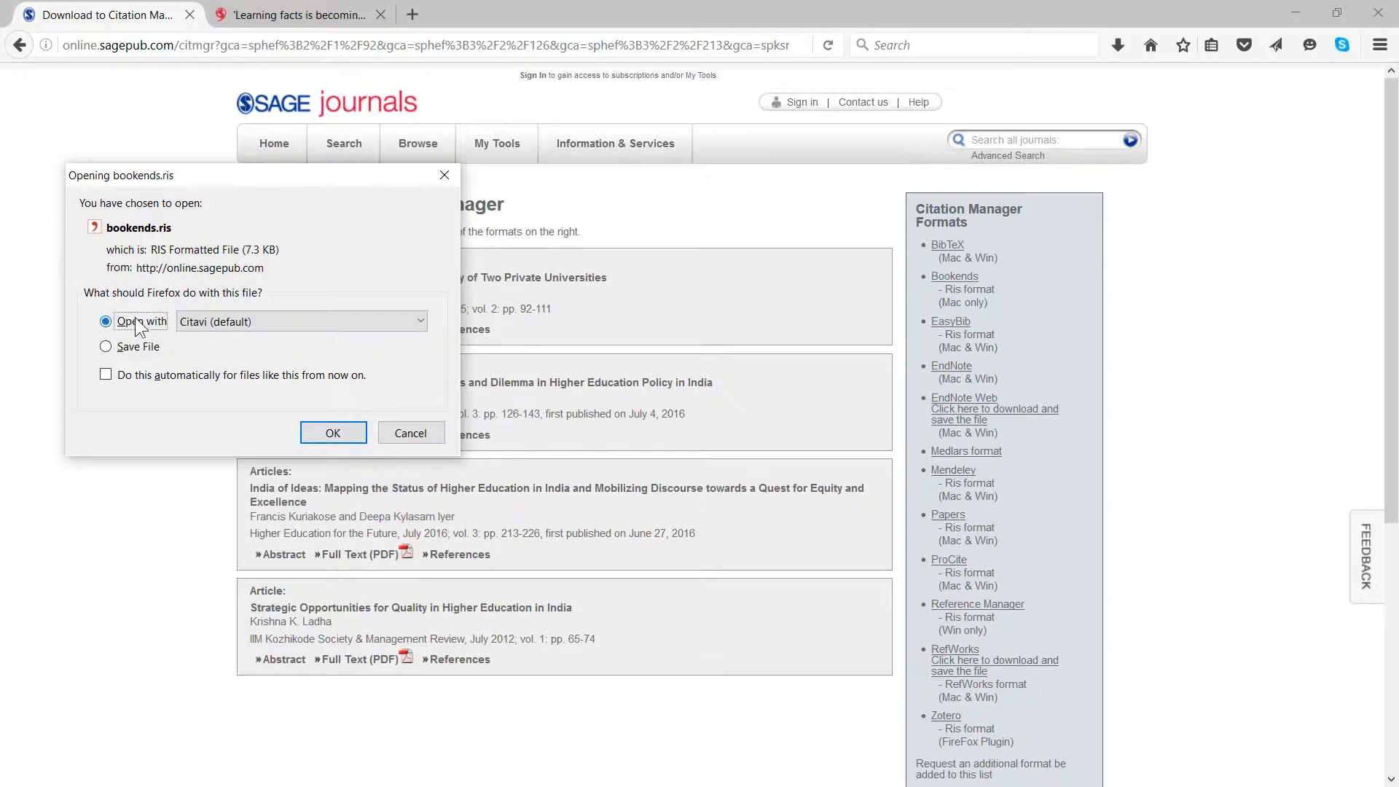
click(333, 428)
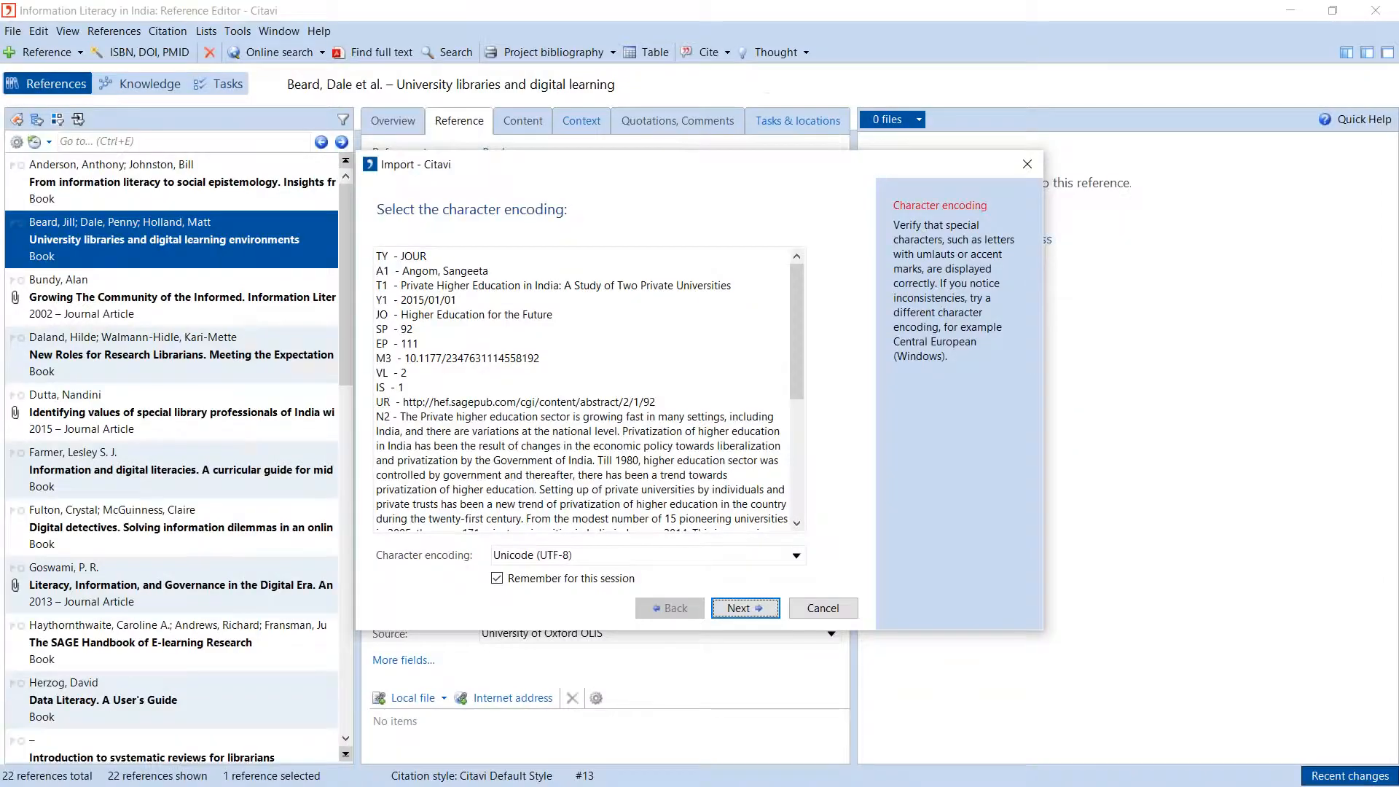
Check the import text for correctly displayed characters and accept Unicode (UTF-8) as the character encoding.
click(807, 217)
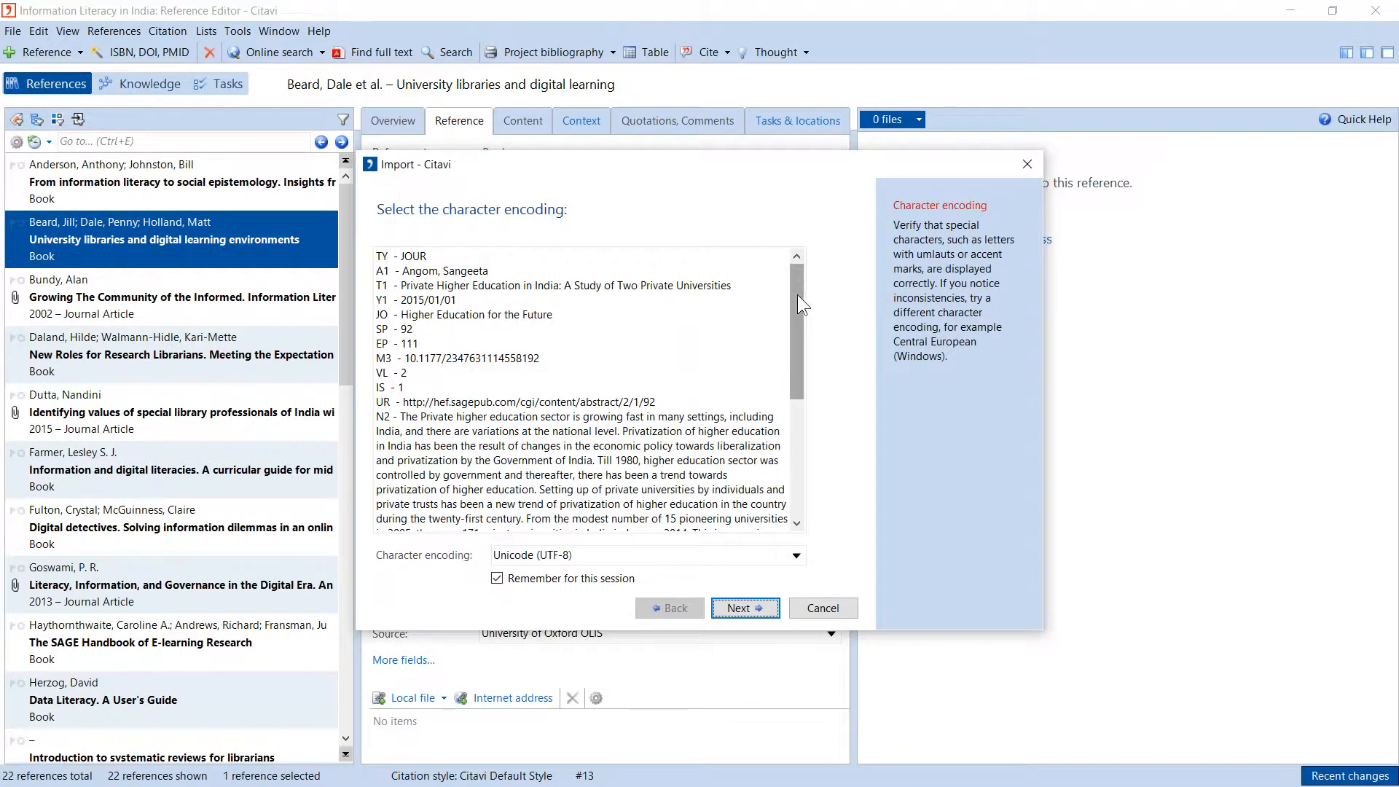
drag(797, 294, 798, 315)
scroll(797, 315, down, 5)
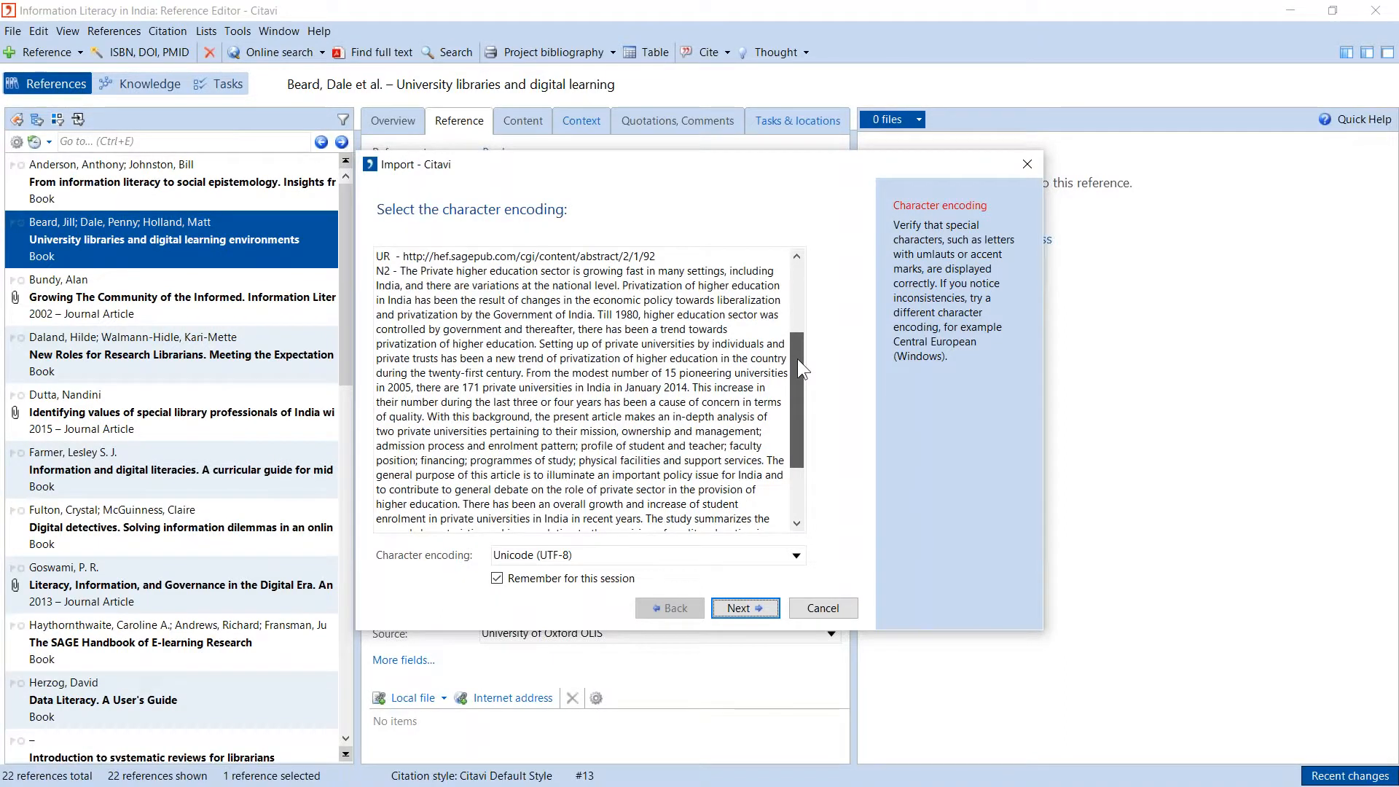
scroll(803, 359, up, 6)
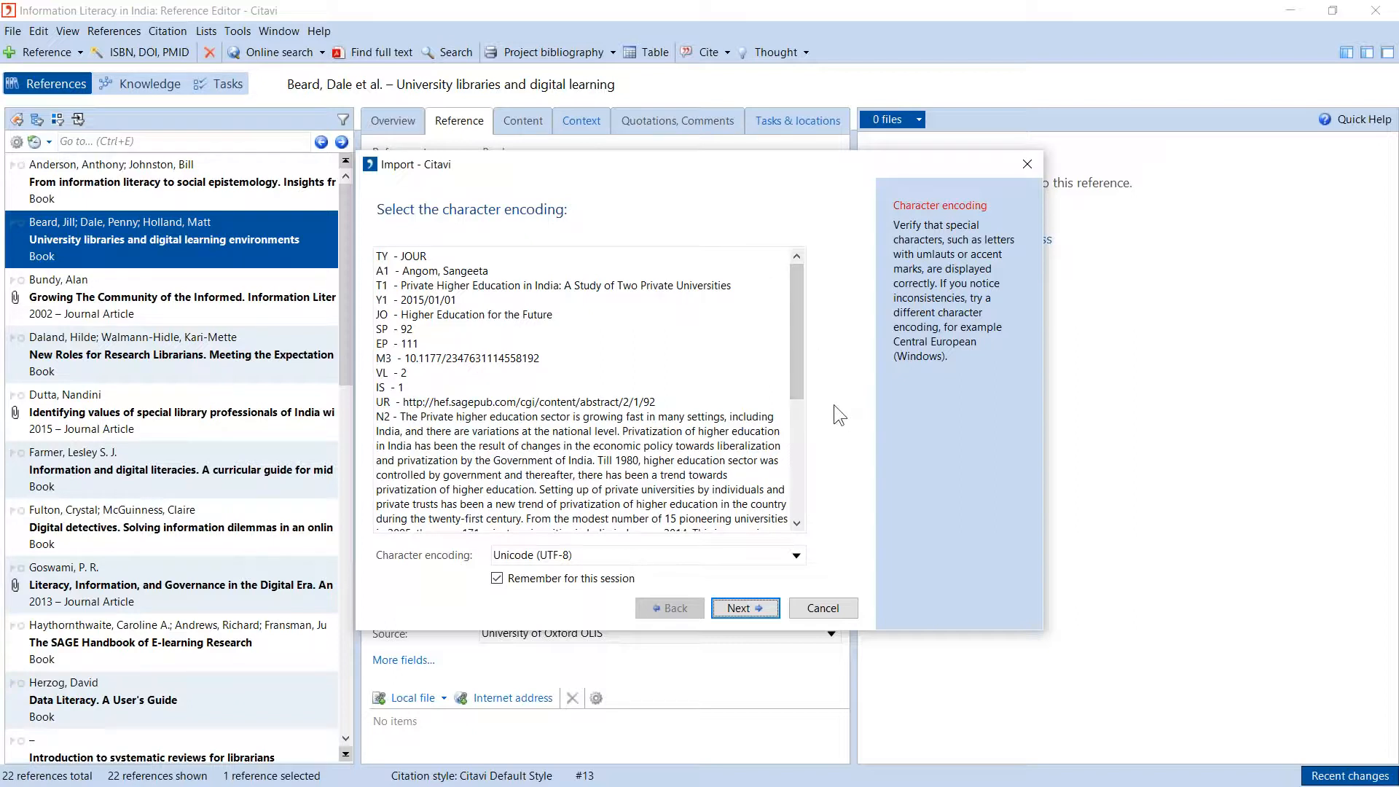
drag(797, 369, 798, 520)
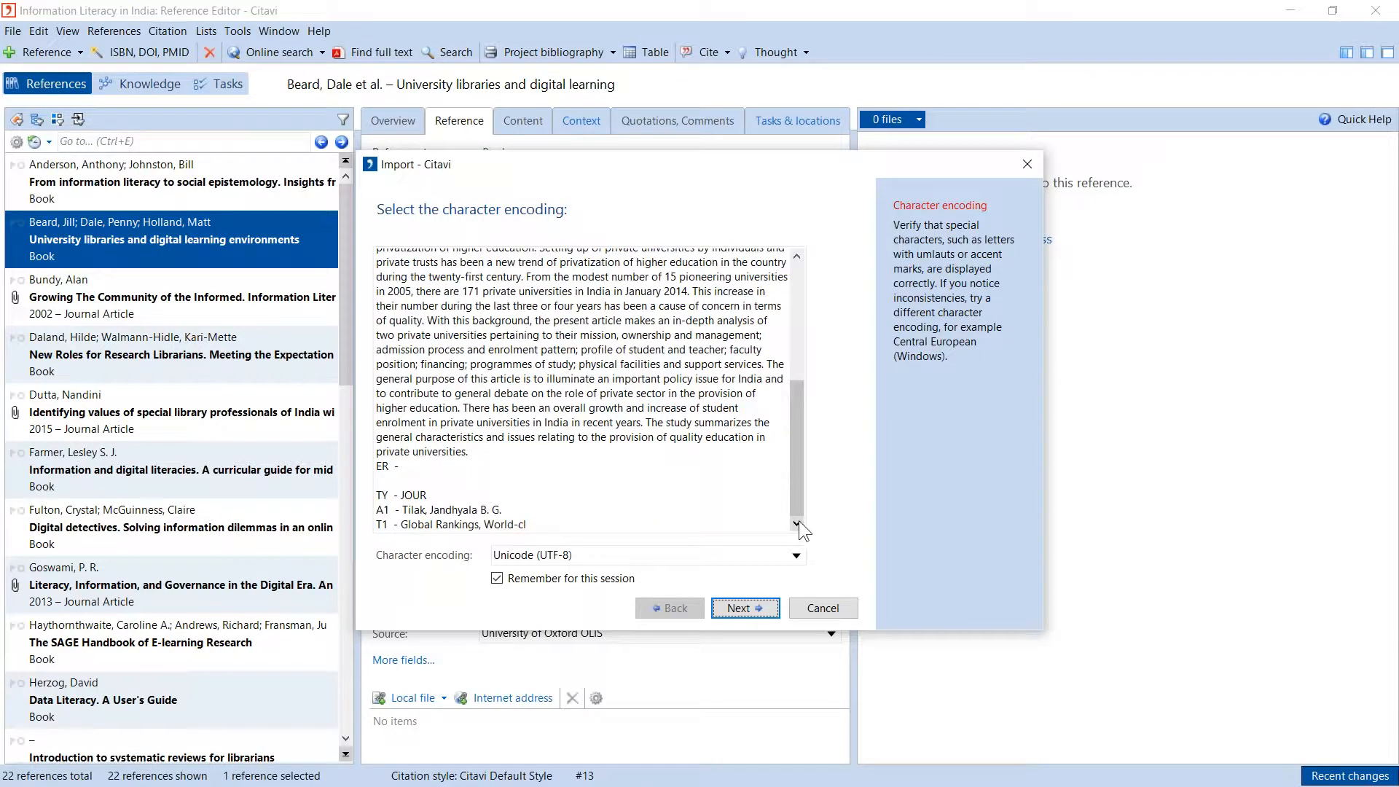
click(749, 610)
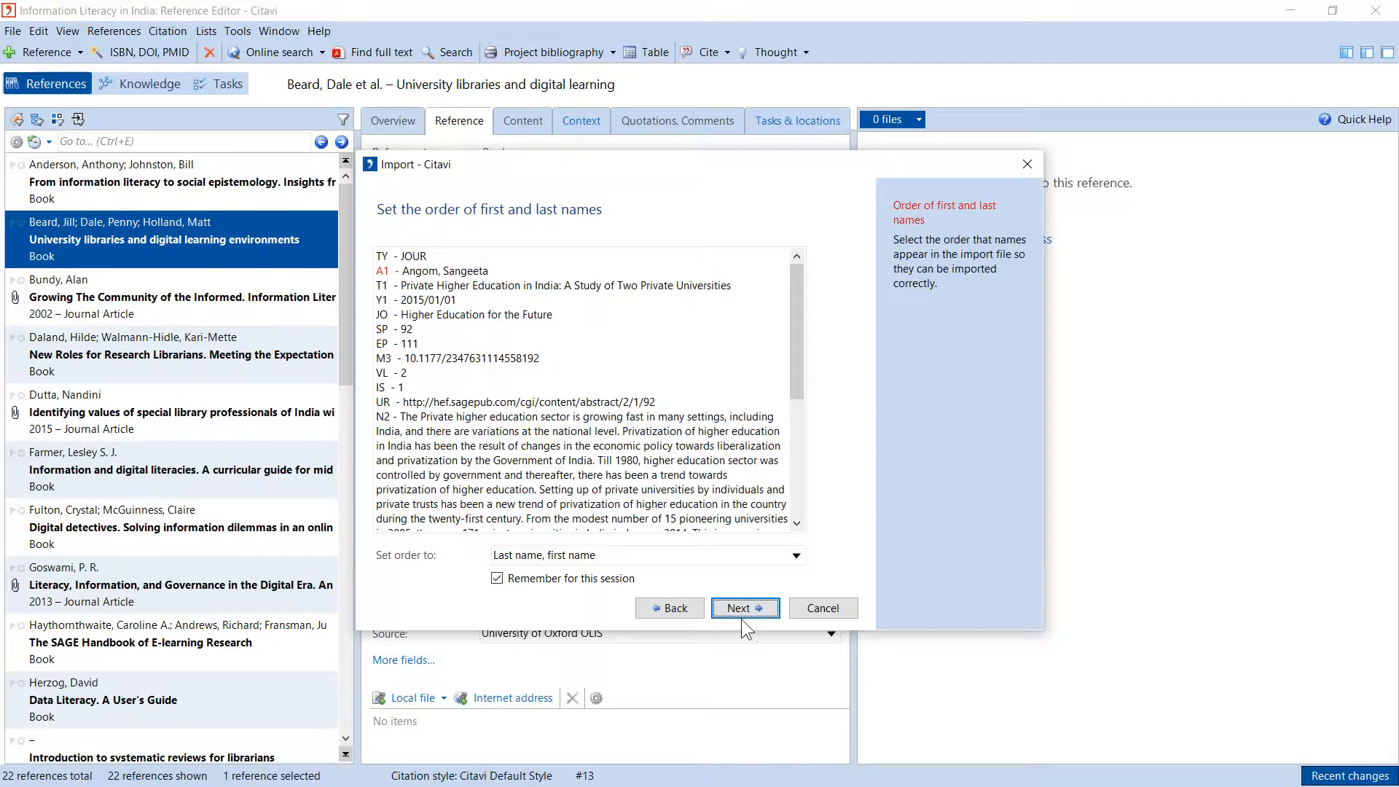
Accept the name order "Last name, first name" and add all references from the RIS file to the project.
click(405, 273)
drag(489, 271, 402, 271)
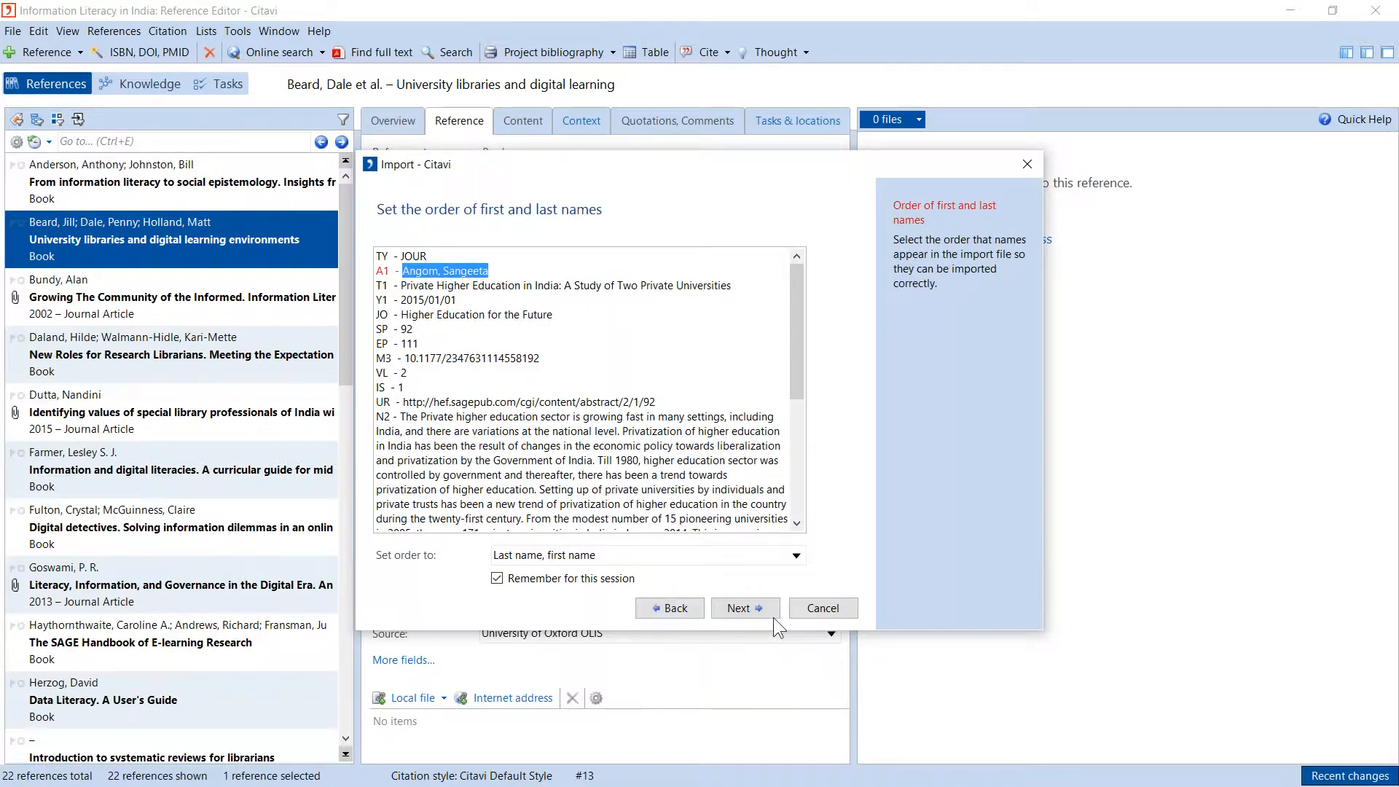
click(745, 609)
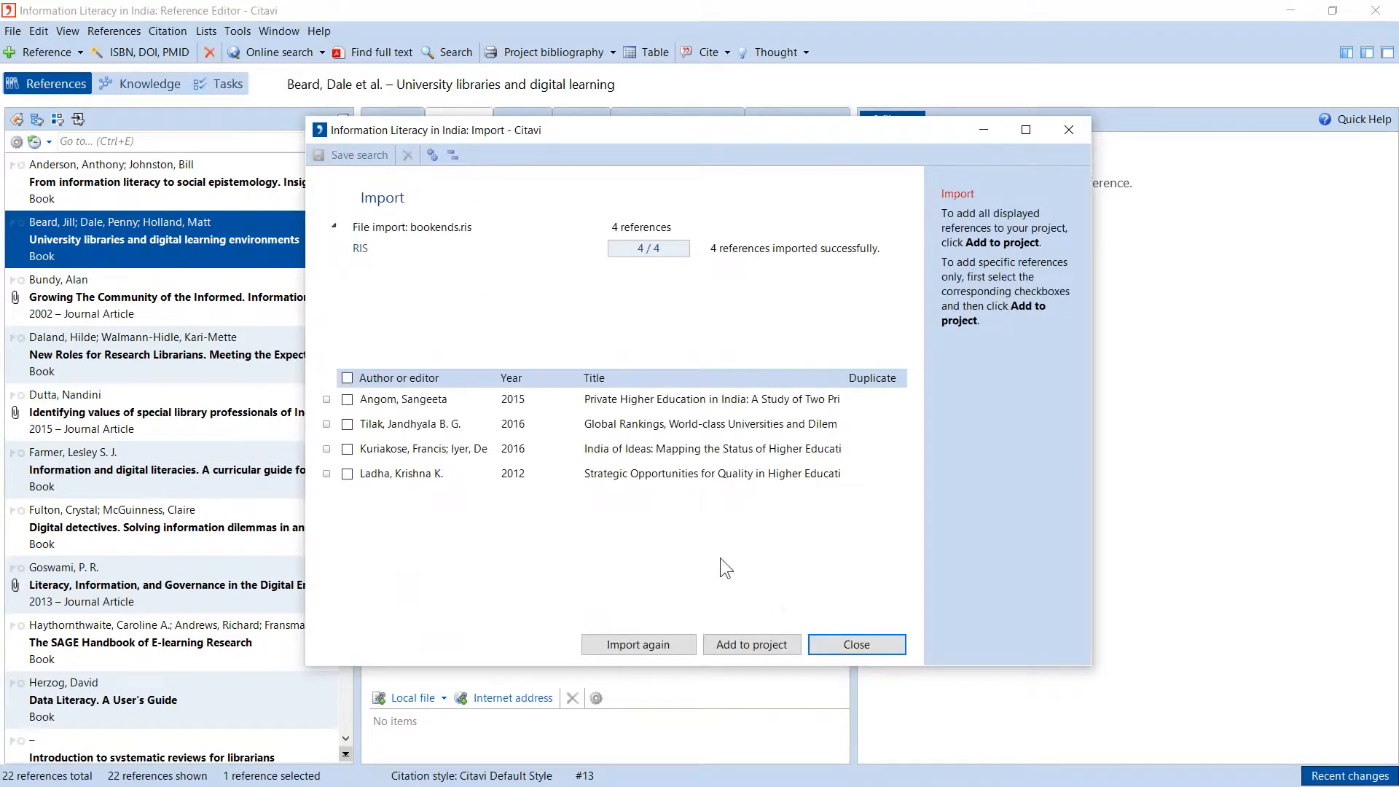
click(766, 645)
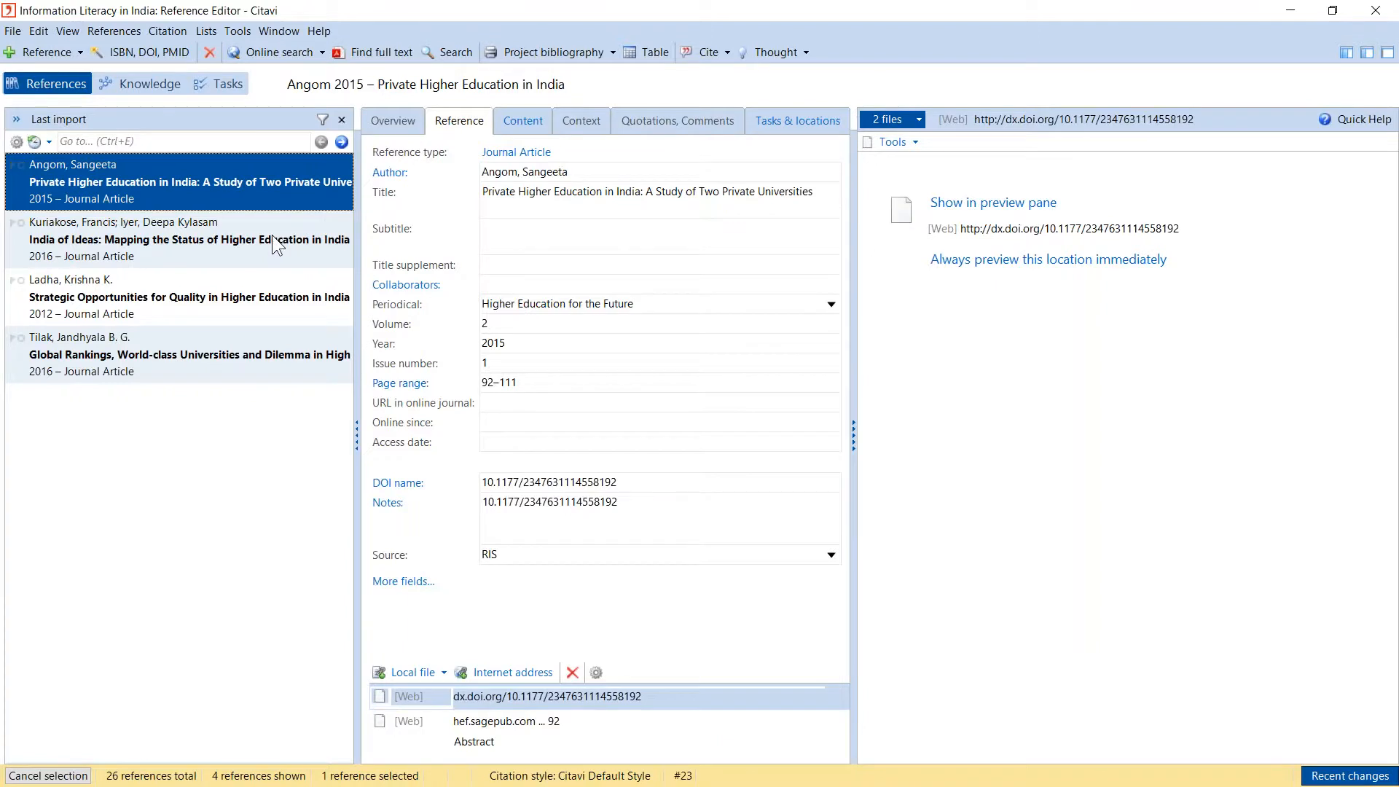
Look through the details of the other three newly imported journal articles.
click(347, 262)
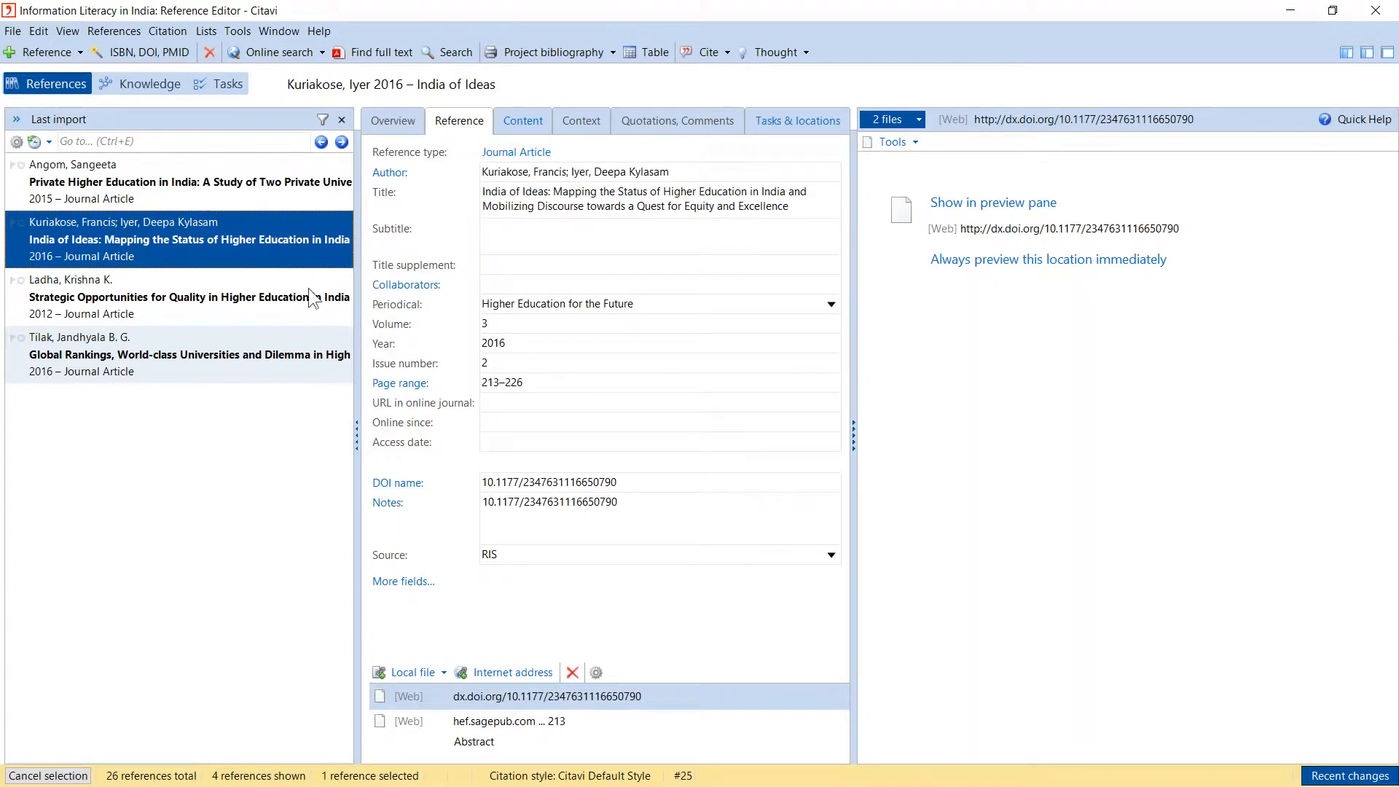
click(258, 296)
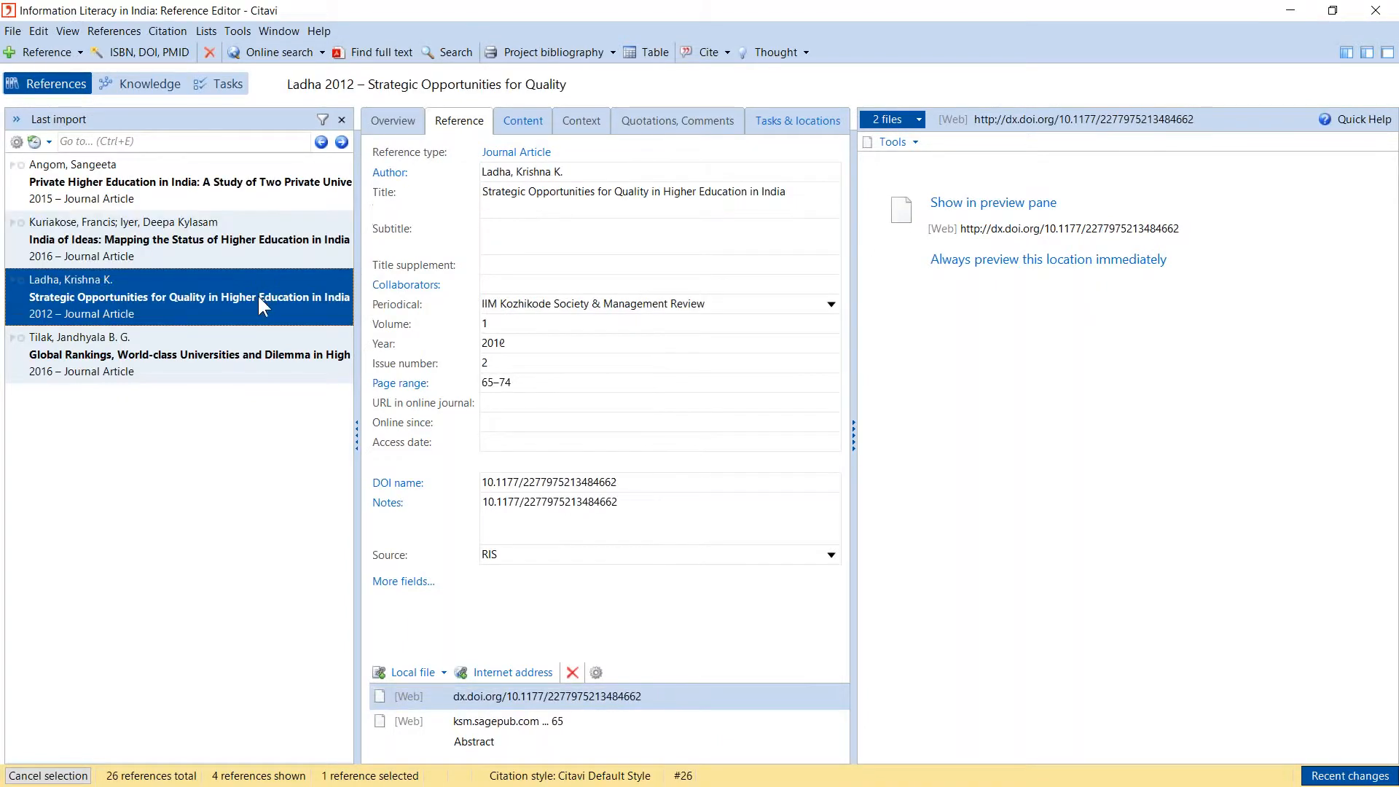
click(264, 356)
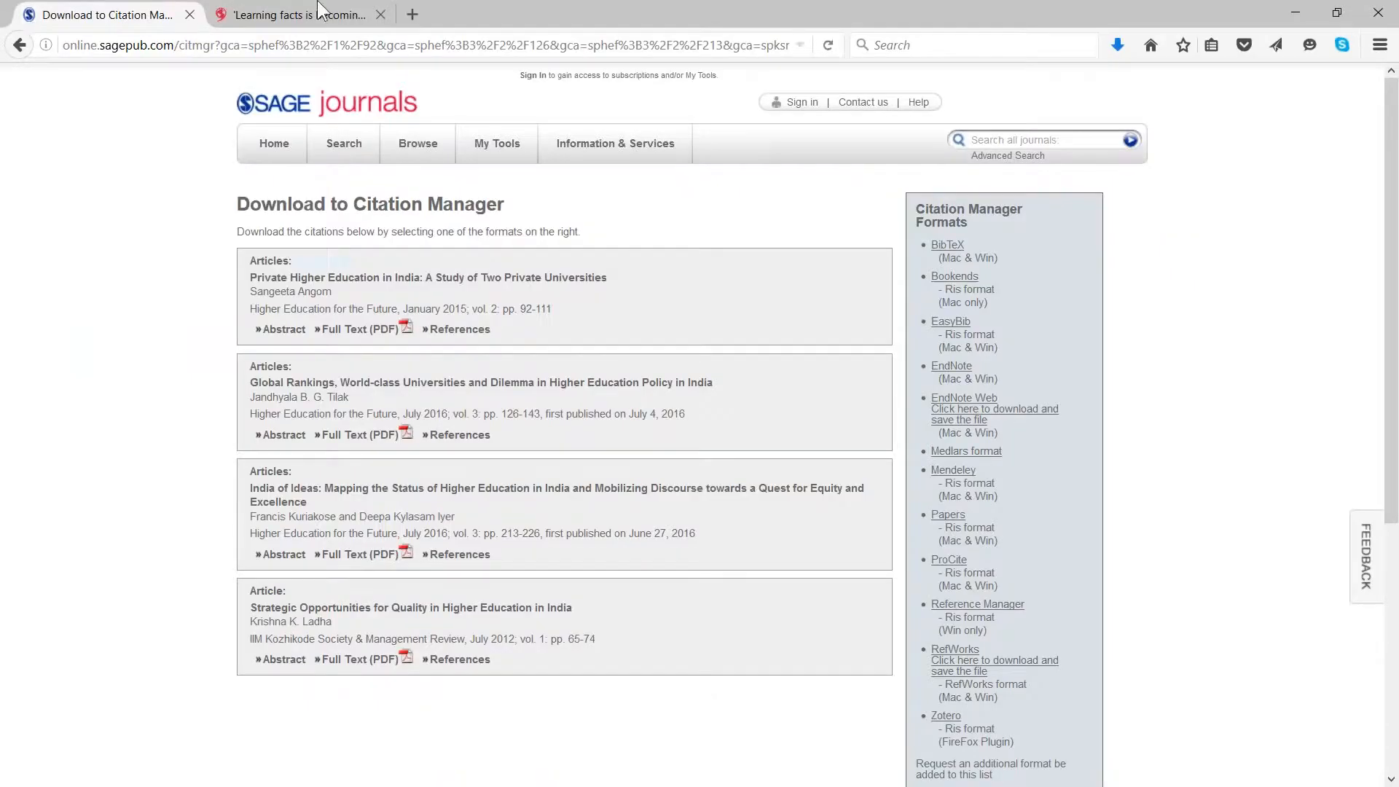
In the browser, add the TES article web page "Learning facts is becoming less important" as a reference with Citavi Picker.
click(311, 16)
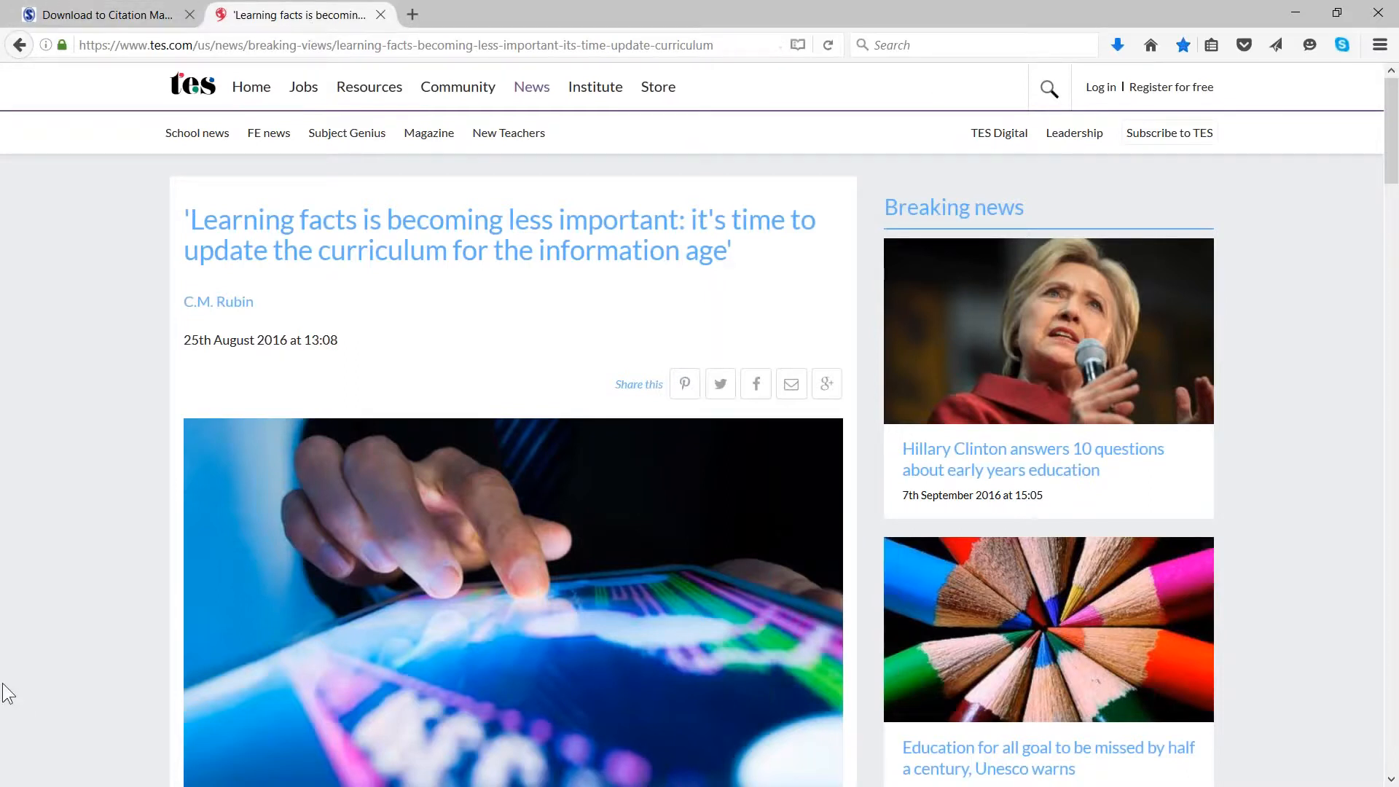
right_click(356, 281)
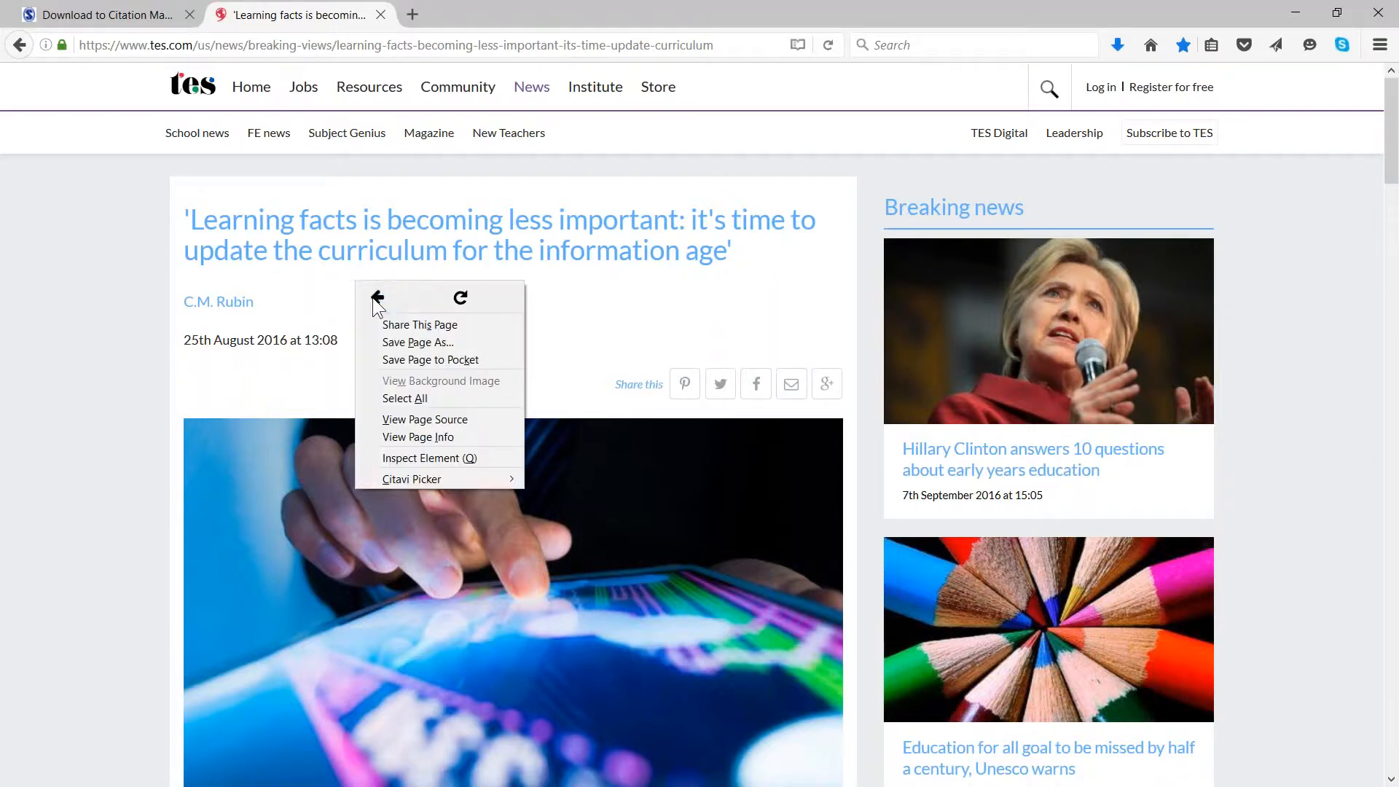
mouse_move(421, 475)
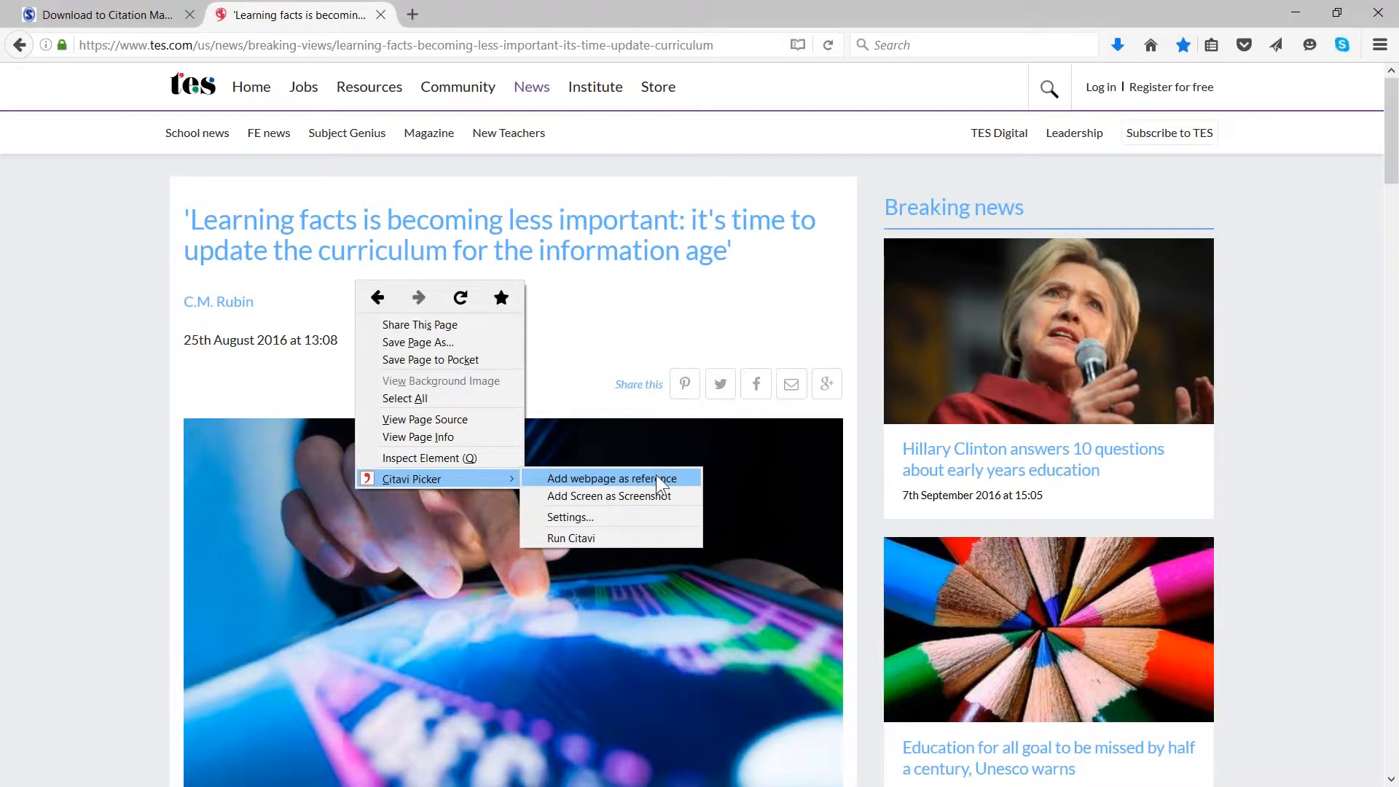
click(675, 479)
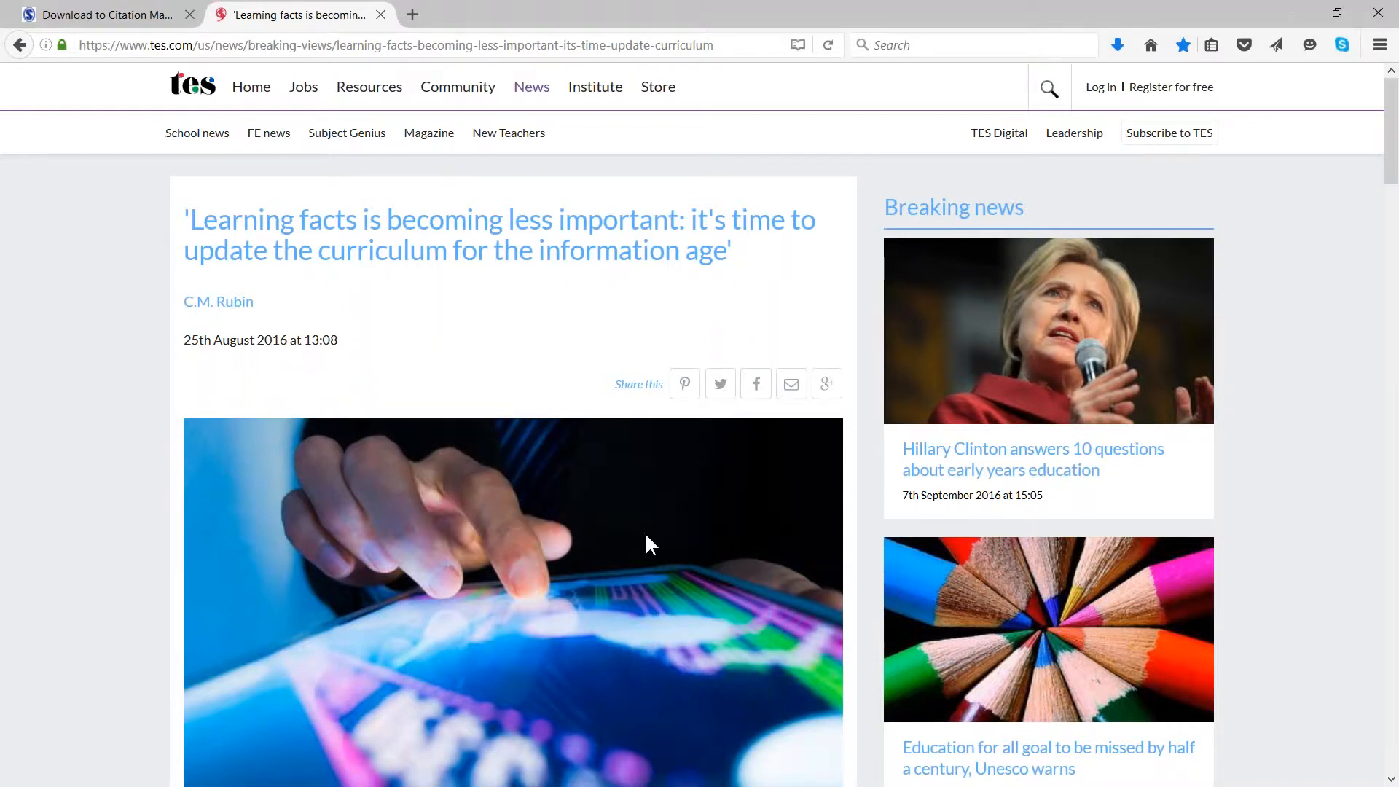
Switch to Citavi and display the TES article's web page in the preview pane for the new internet document reference.
click(173, 786)
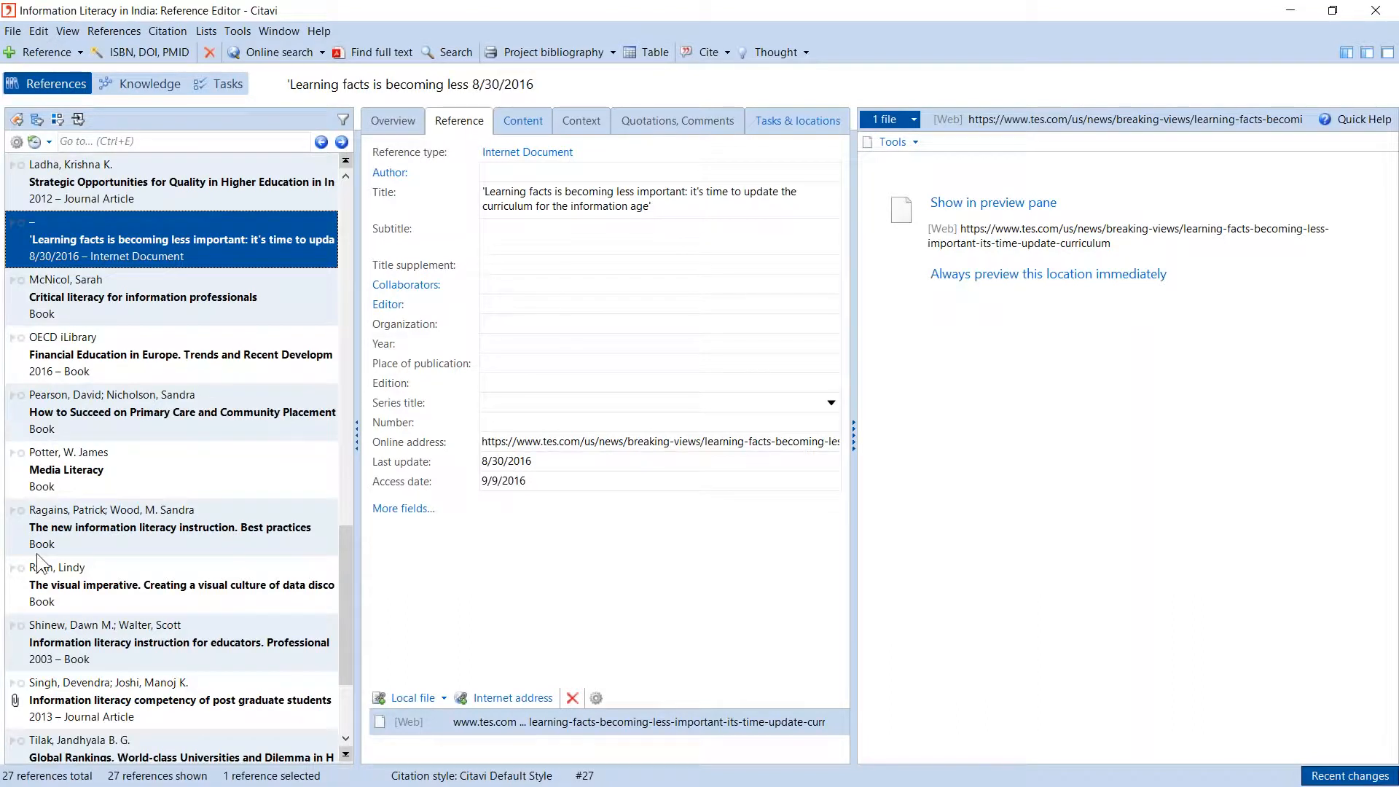
click(907, 124)
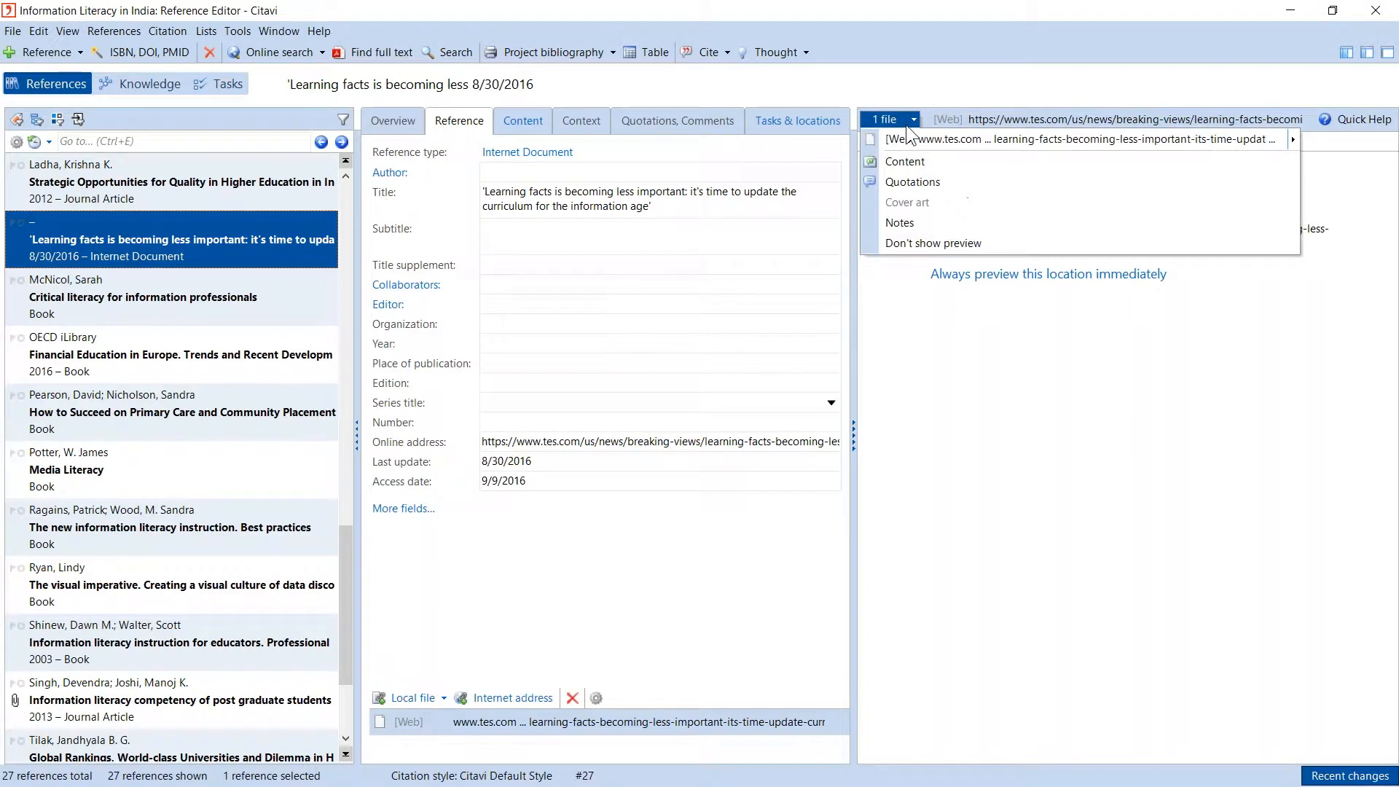
click(667, 215)
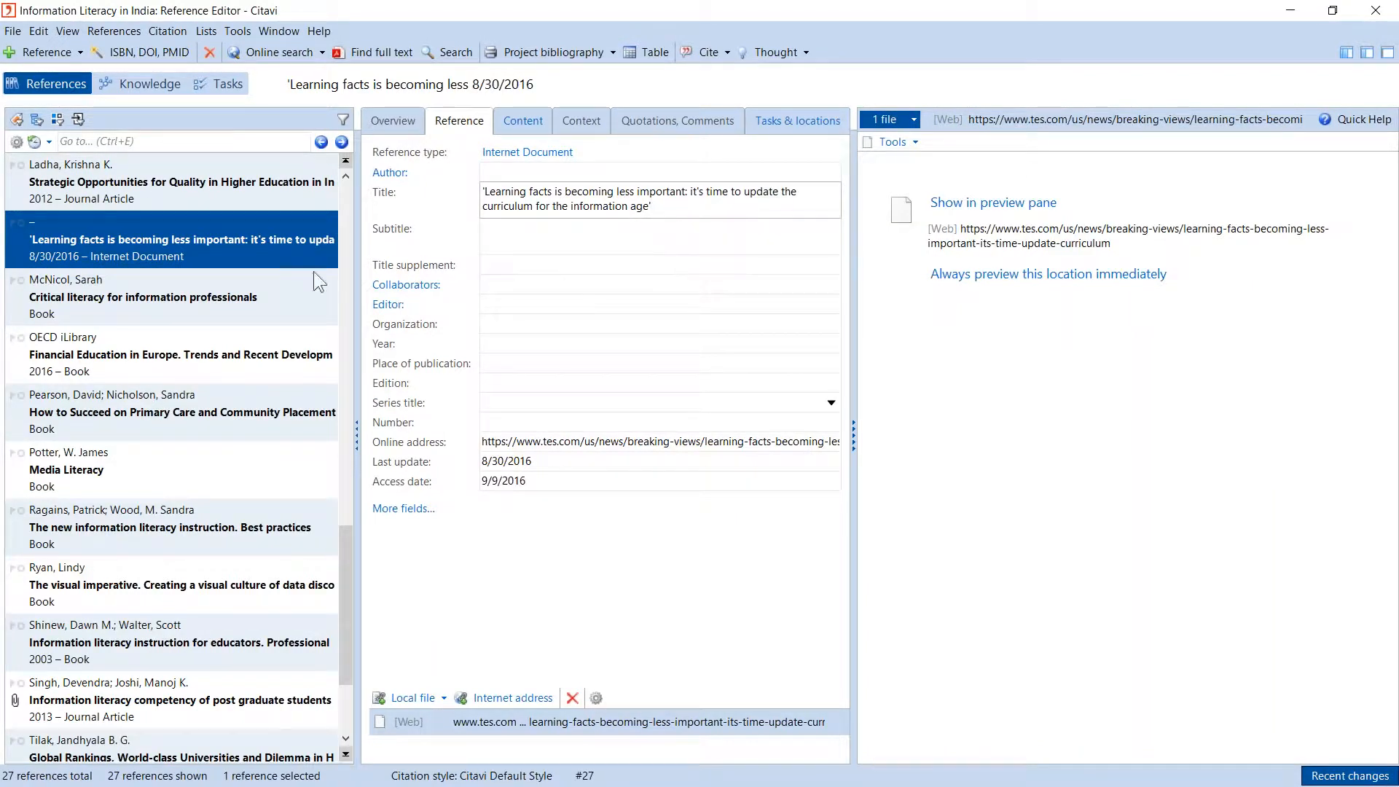
click(210, 295)
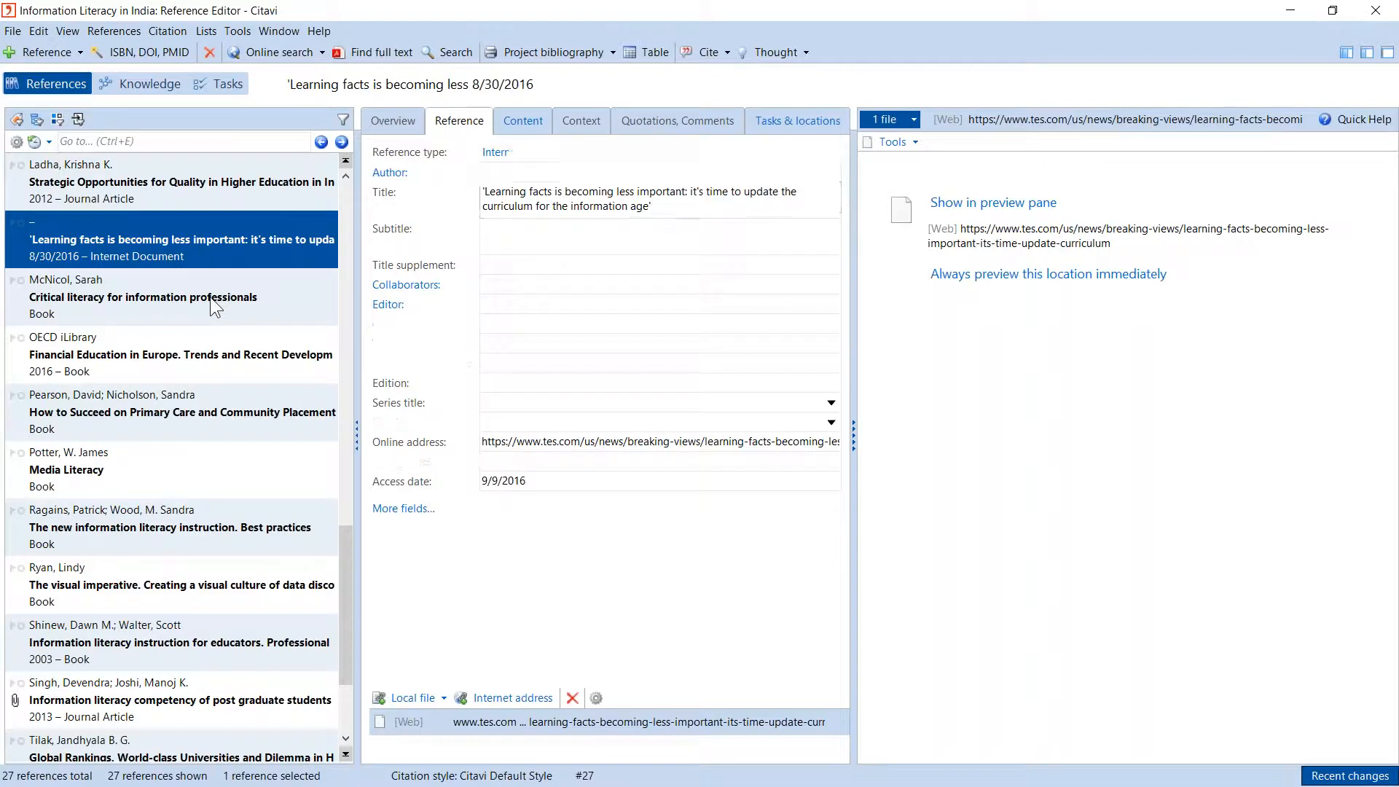
click(208, 182)
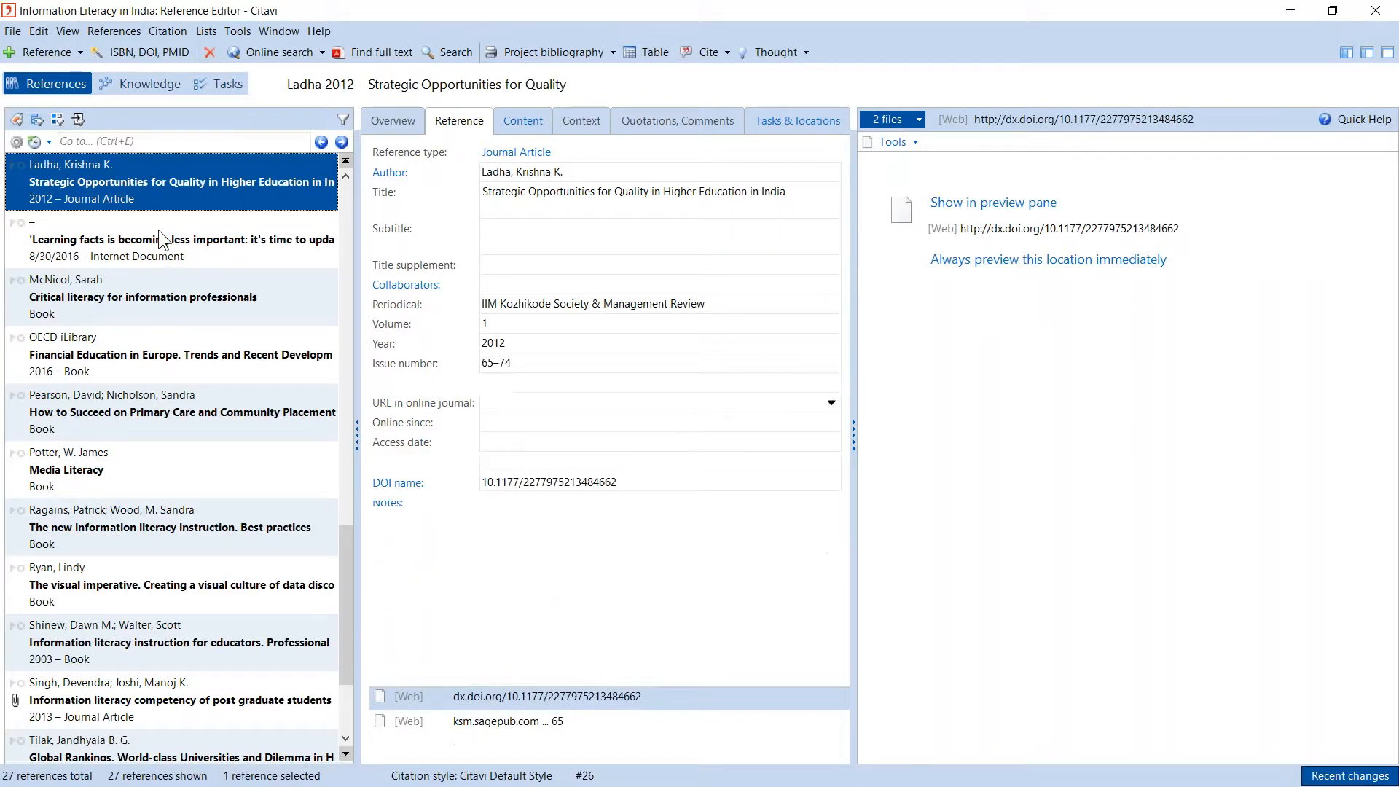
click(193, 240)
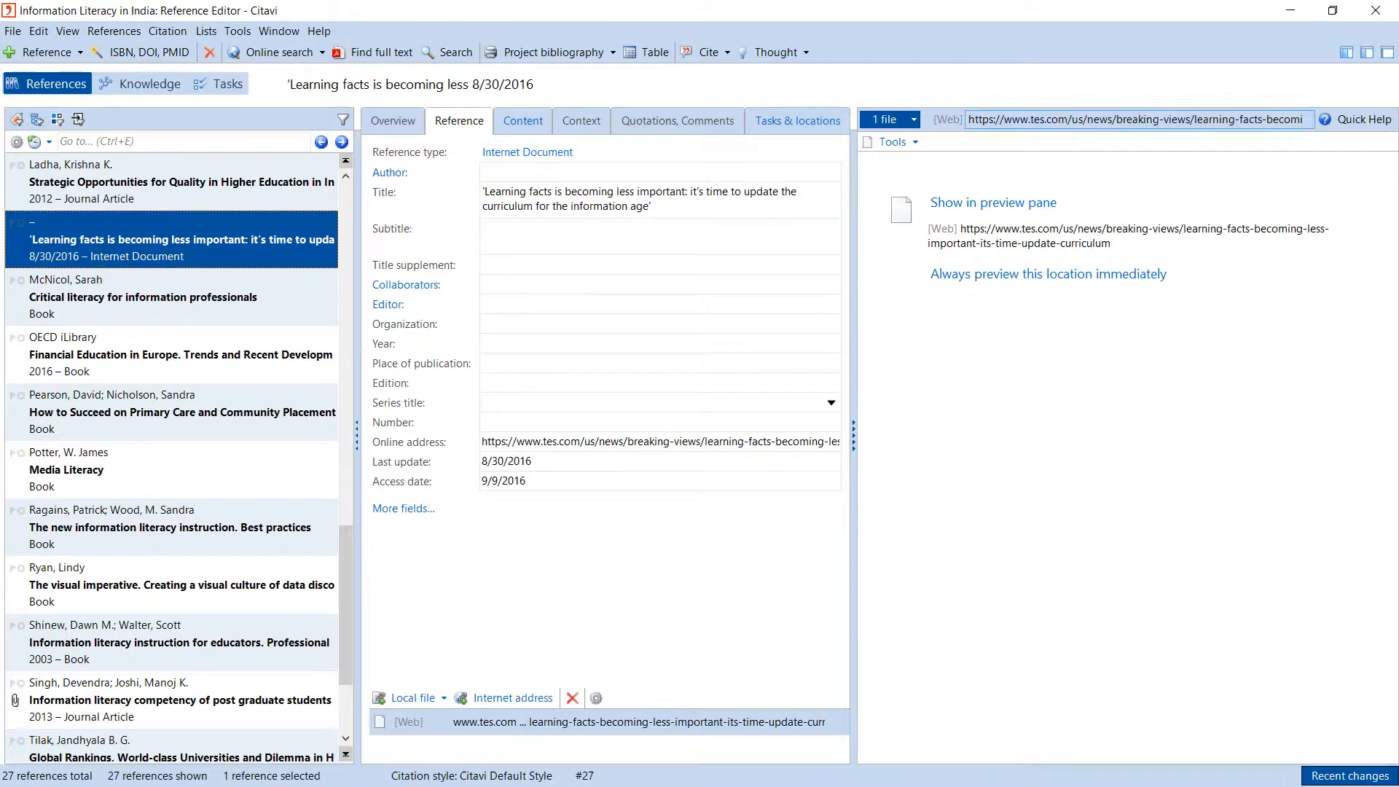
click(964, 210)
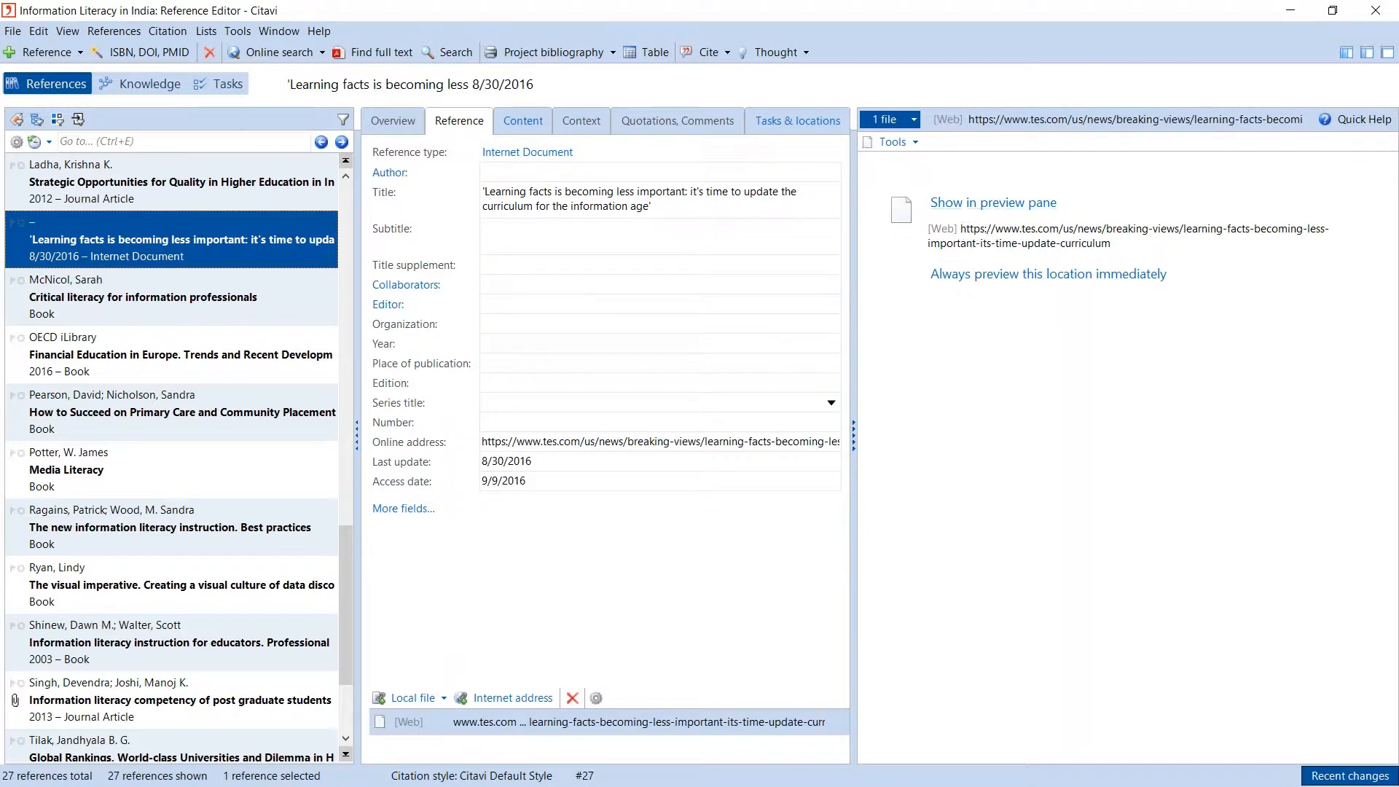
click(1022, 209)
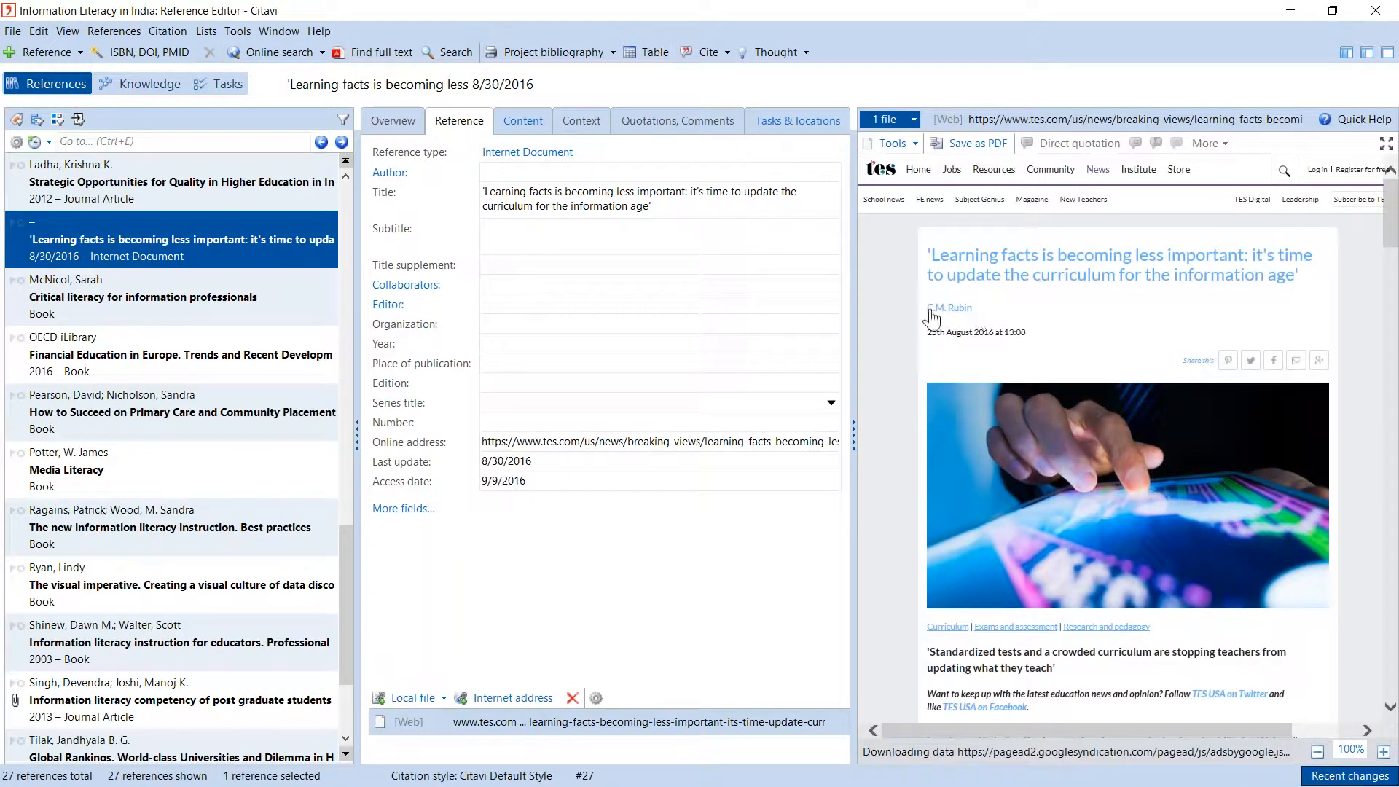
Copy the author's name from the TES article page into the Author field in "last name, first name" order and save the reference.
triple_click(981, 308)
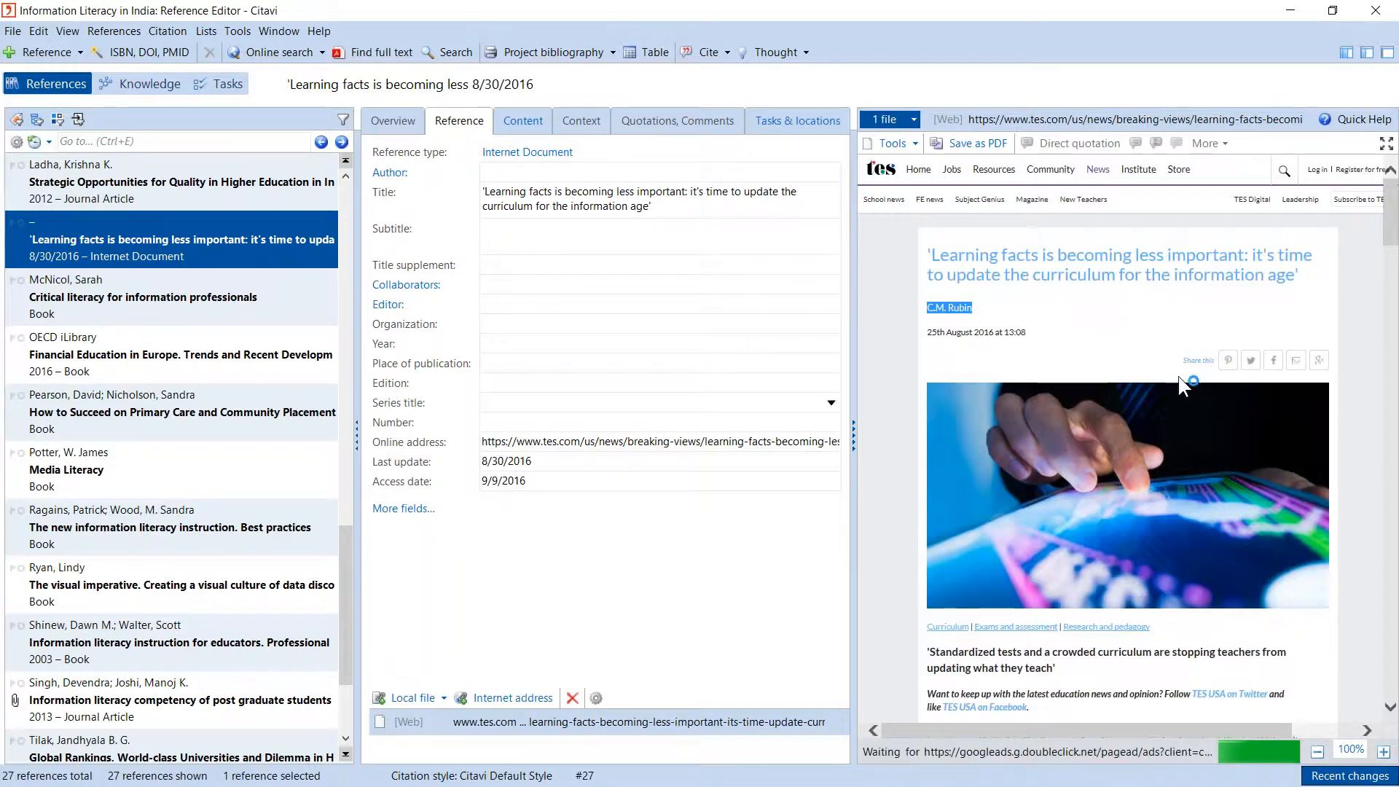
click(505, 173)
right_click(507, 173)
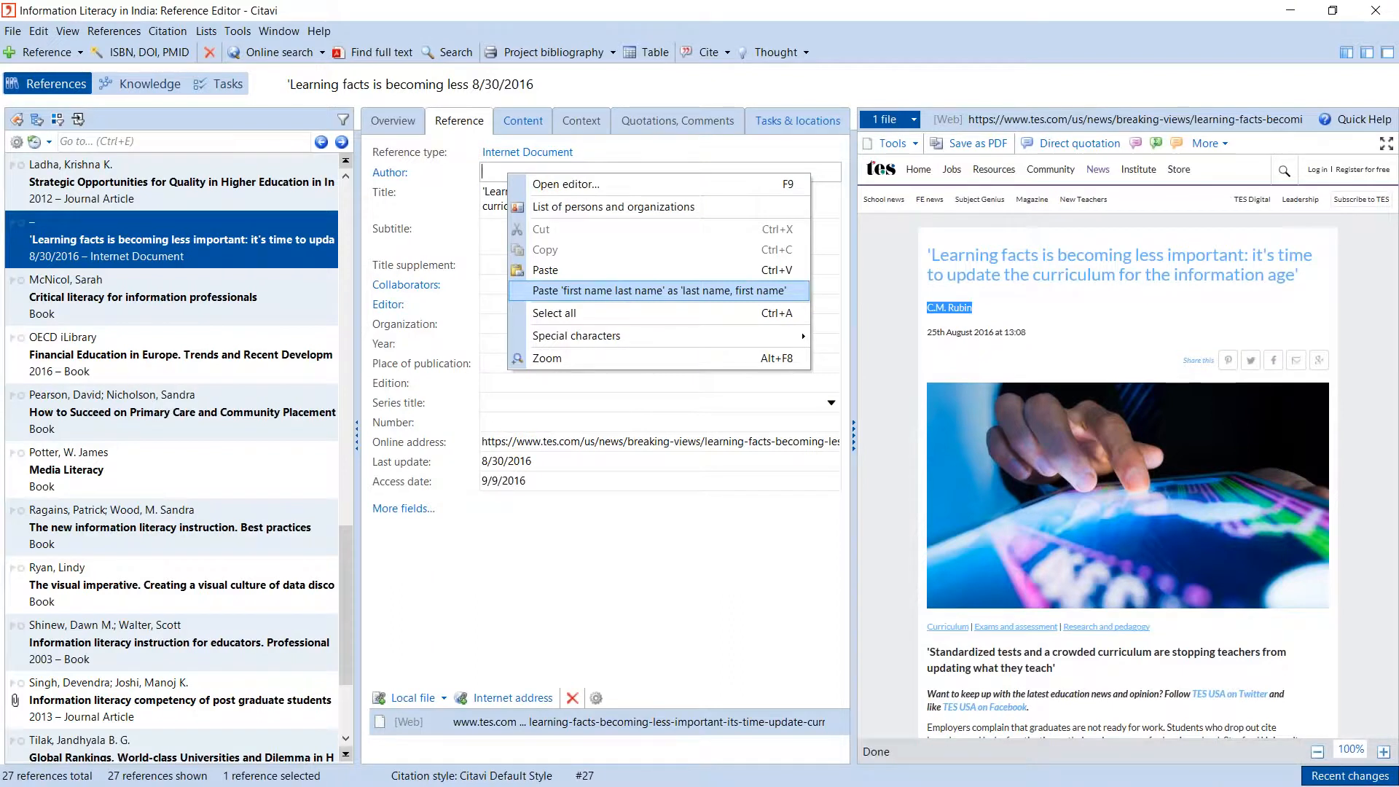
click(588, 292)
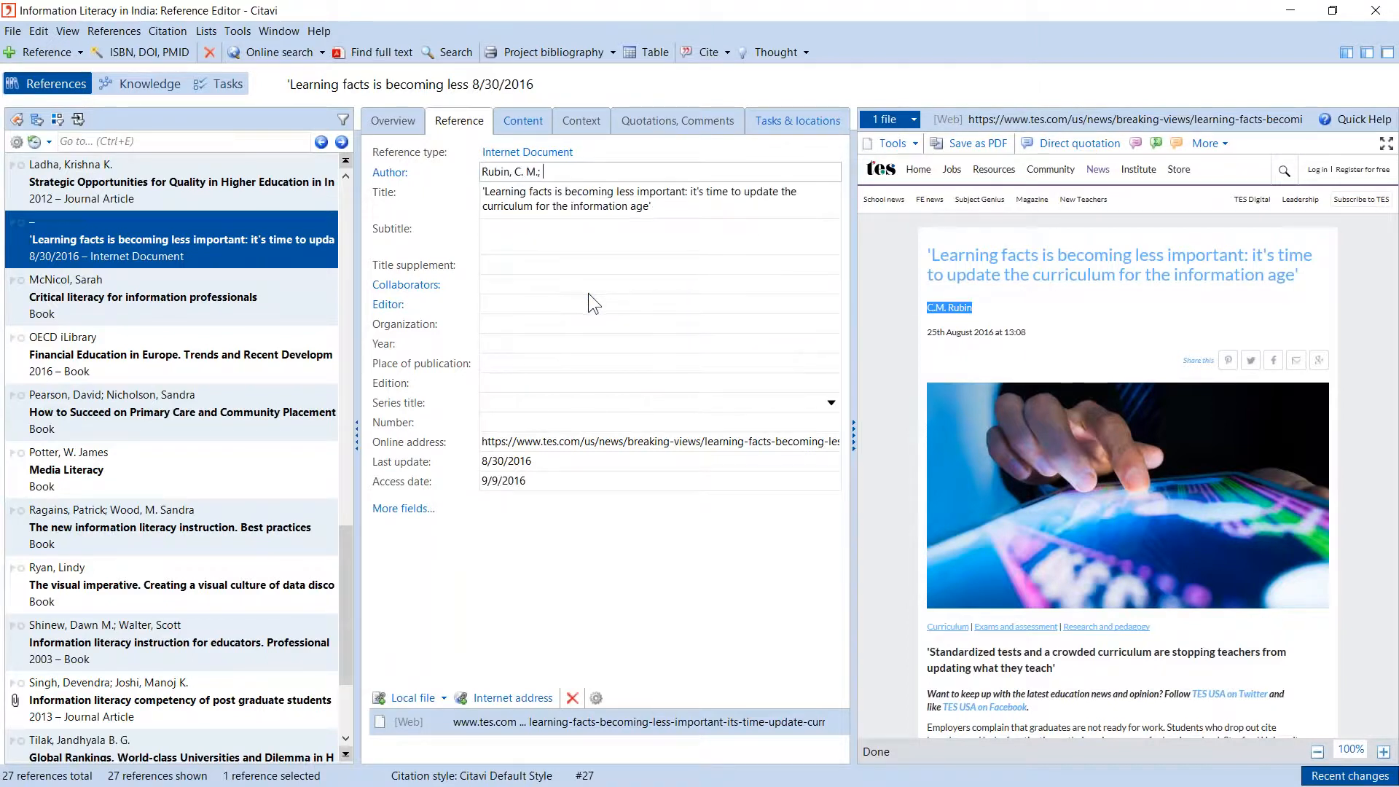
key(ctrl+s)
click(623, 345)
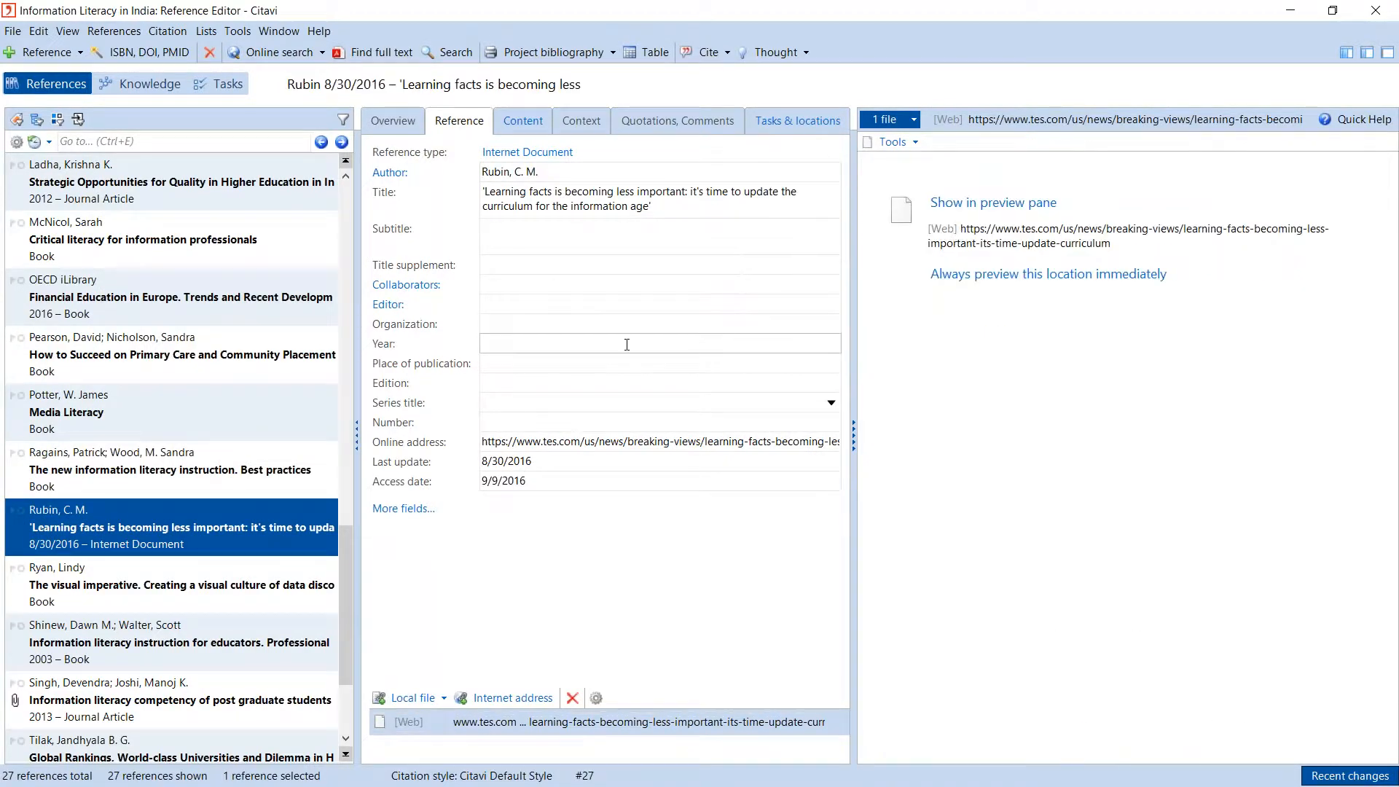
Display the TES article's web page in the preview pane again and try reloading it from the reference's linked files.
click(1039, 206)
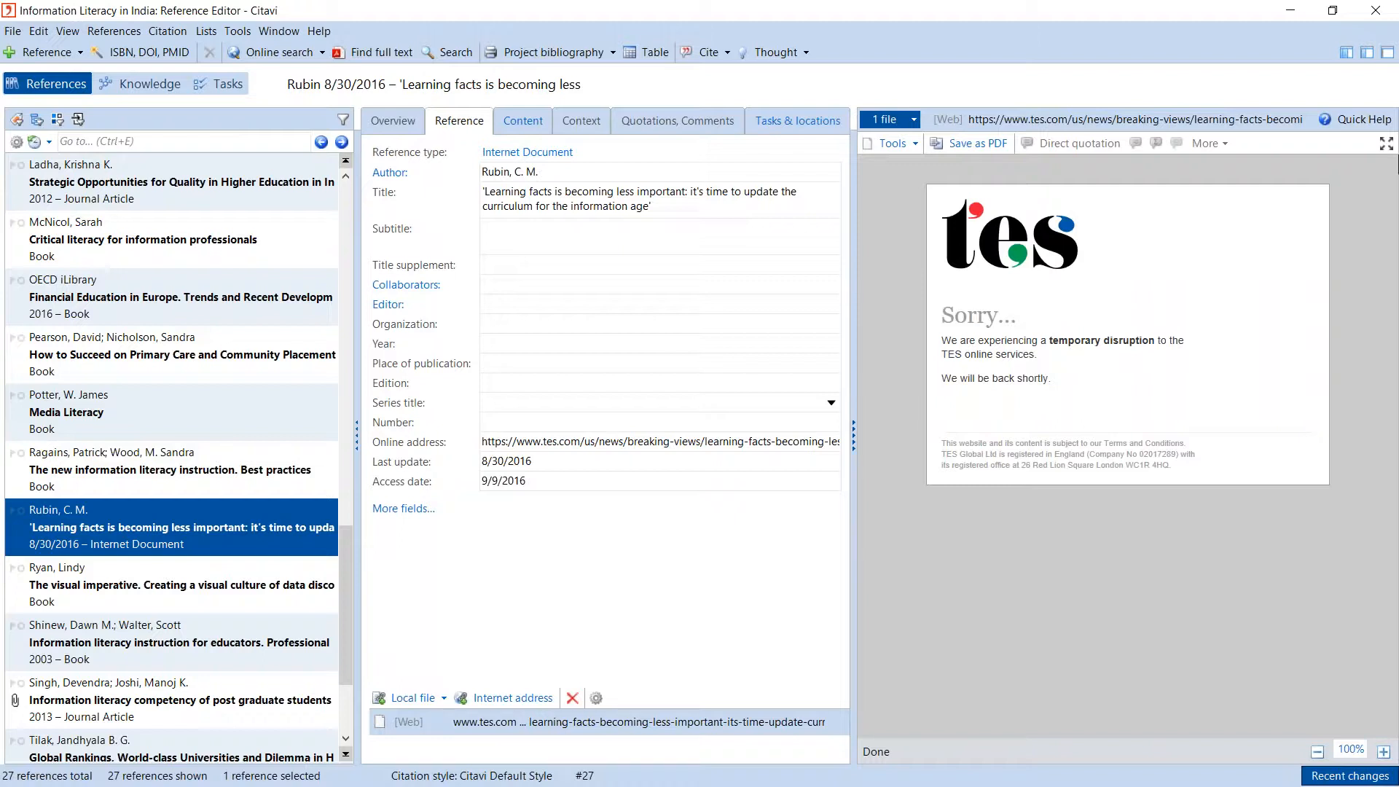
click(912, 119)
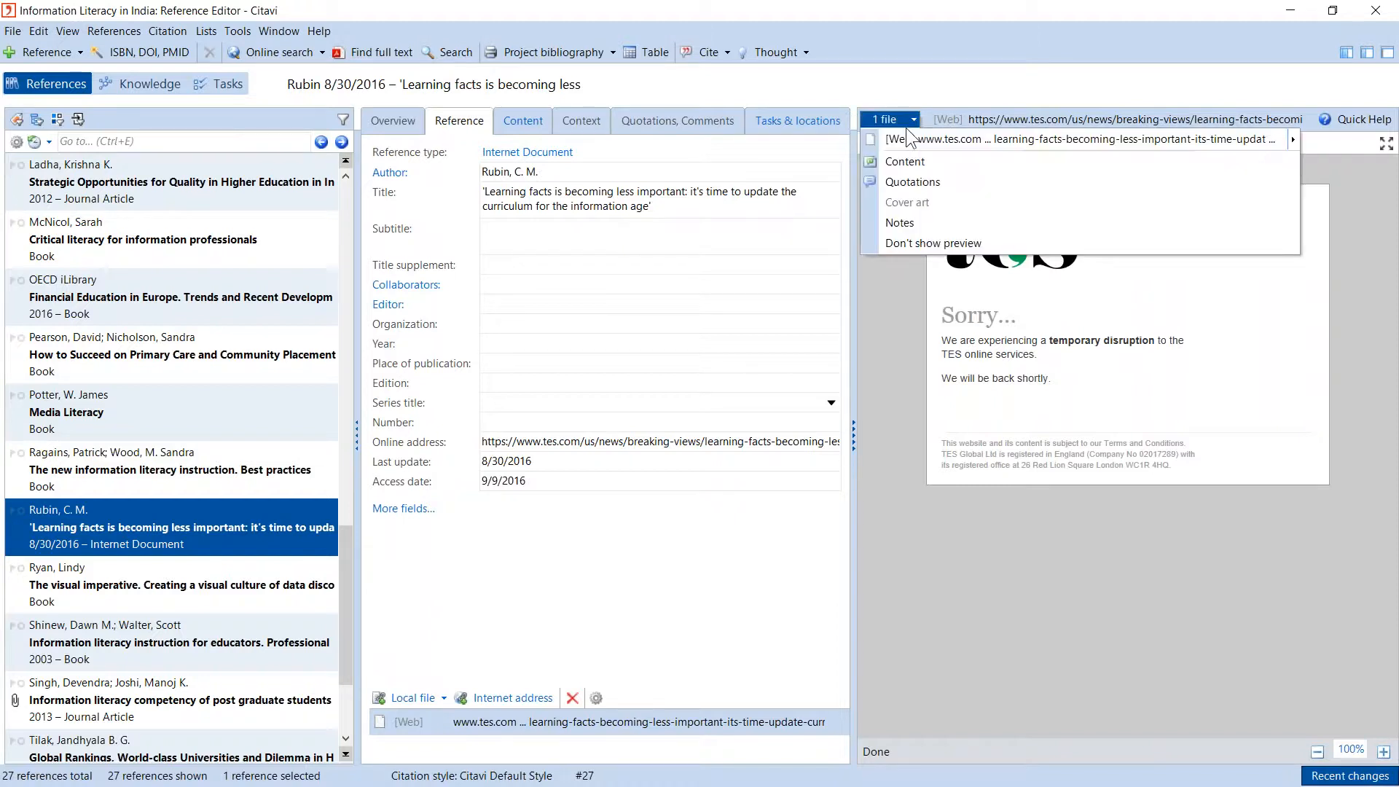
click(913, 137)
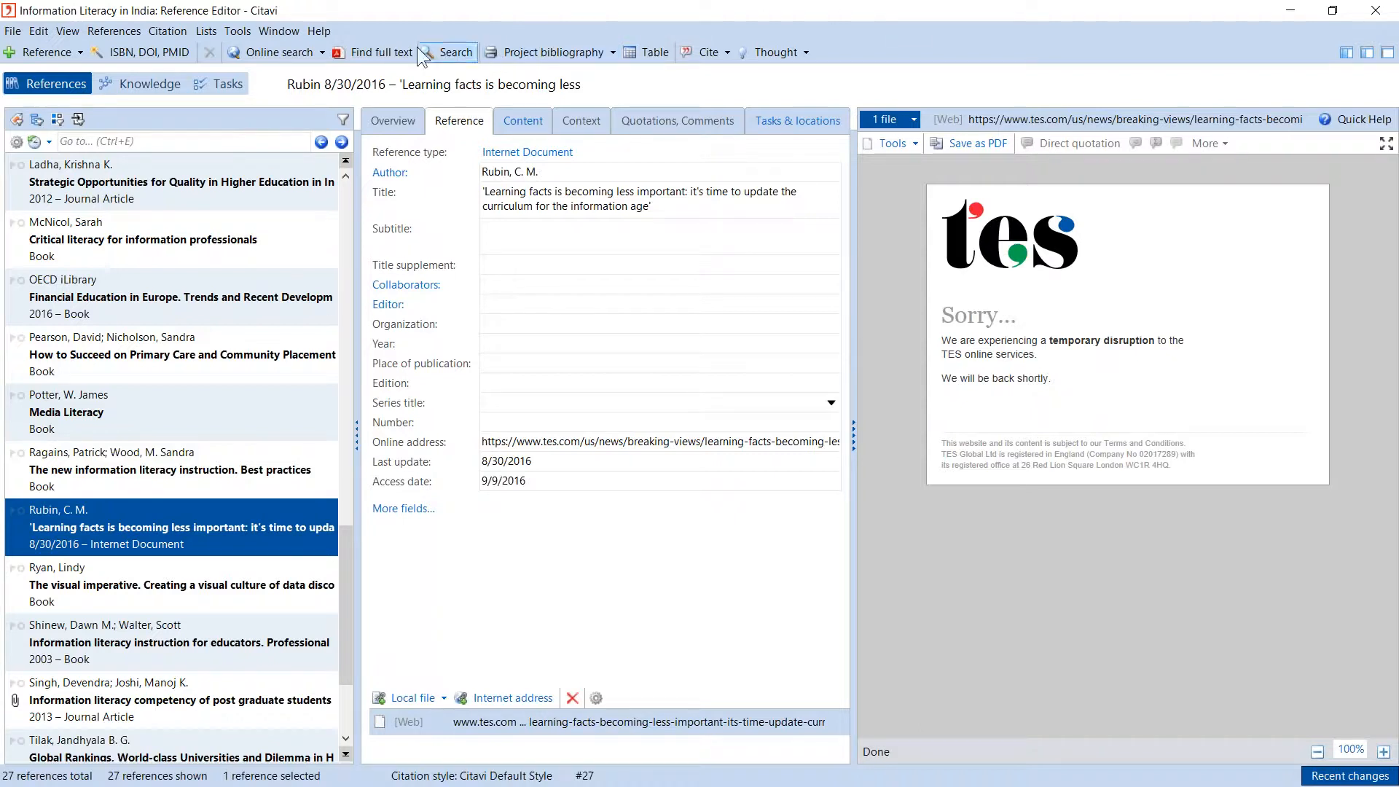
Look at the databases and search fields offered by the simple online search and close it.
click(273, 54)
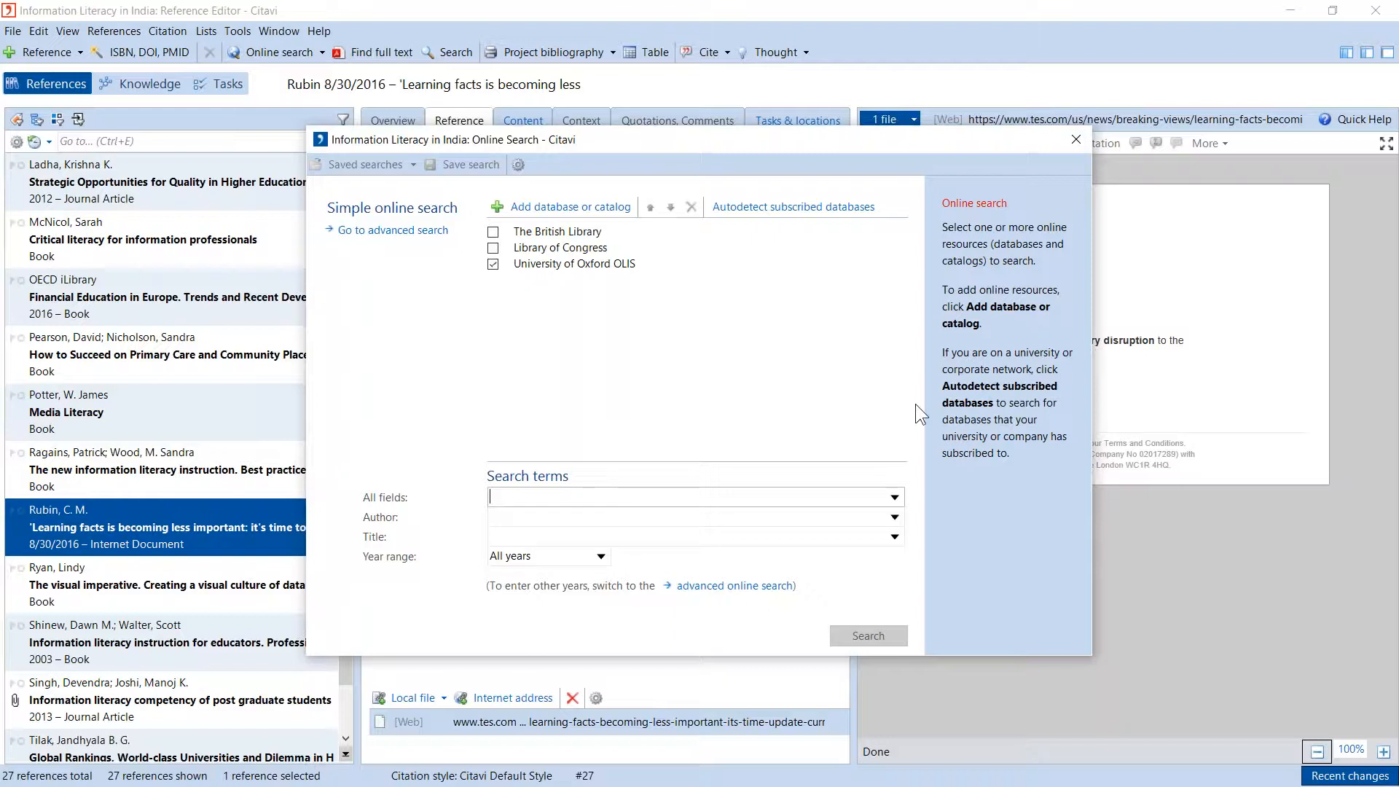
click(1075, 139)
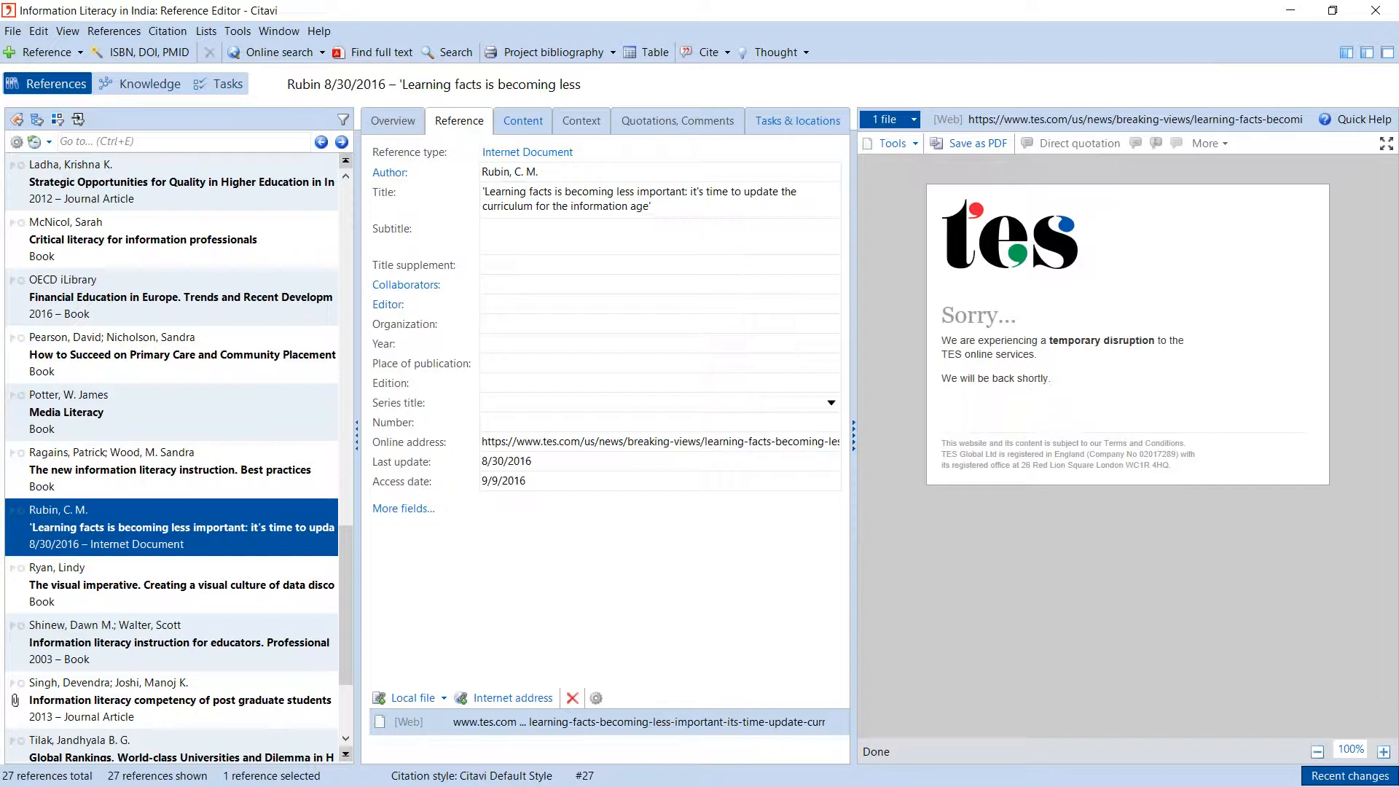
Select the 2002 journal article "Growing The Community of the Informed" and look at the available citing options.
drag(340, 563, 329, 209)
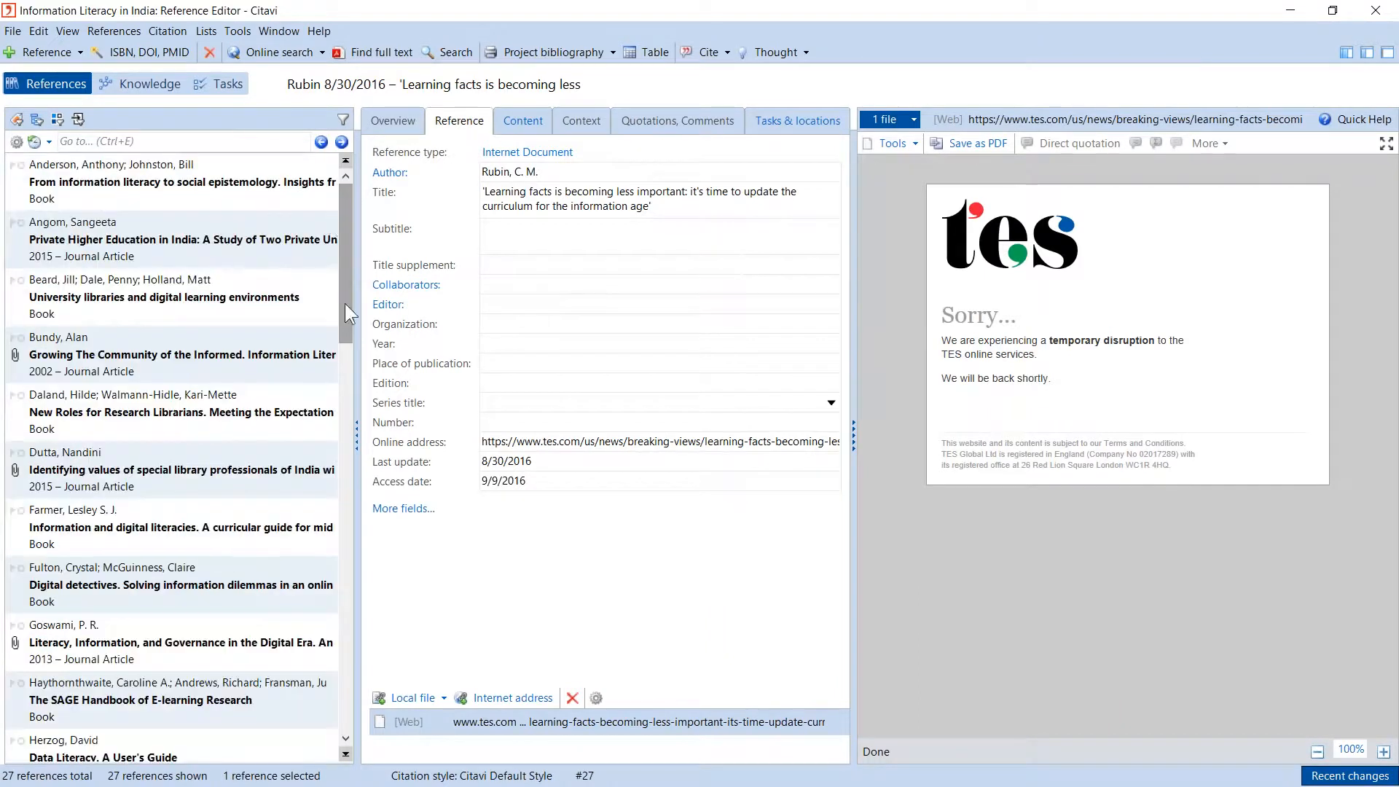
click(174, 358)
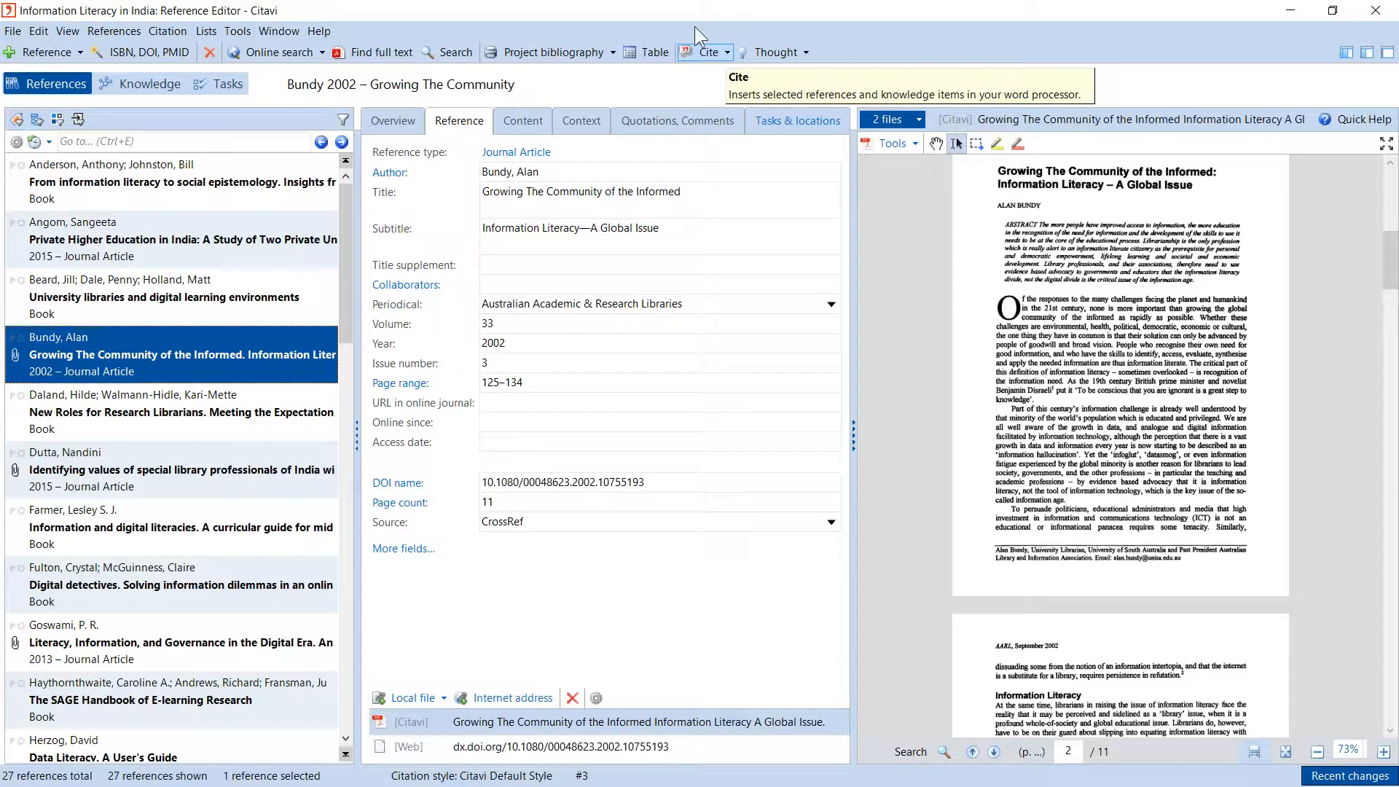
click(722, 51)
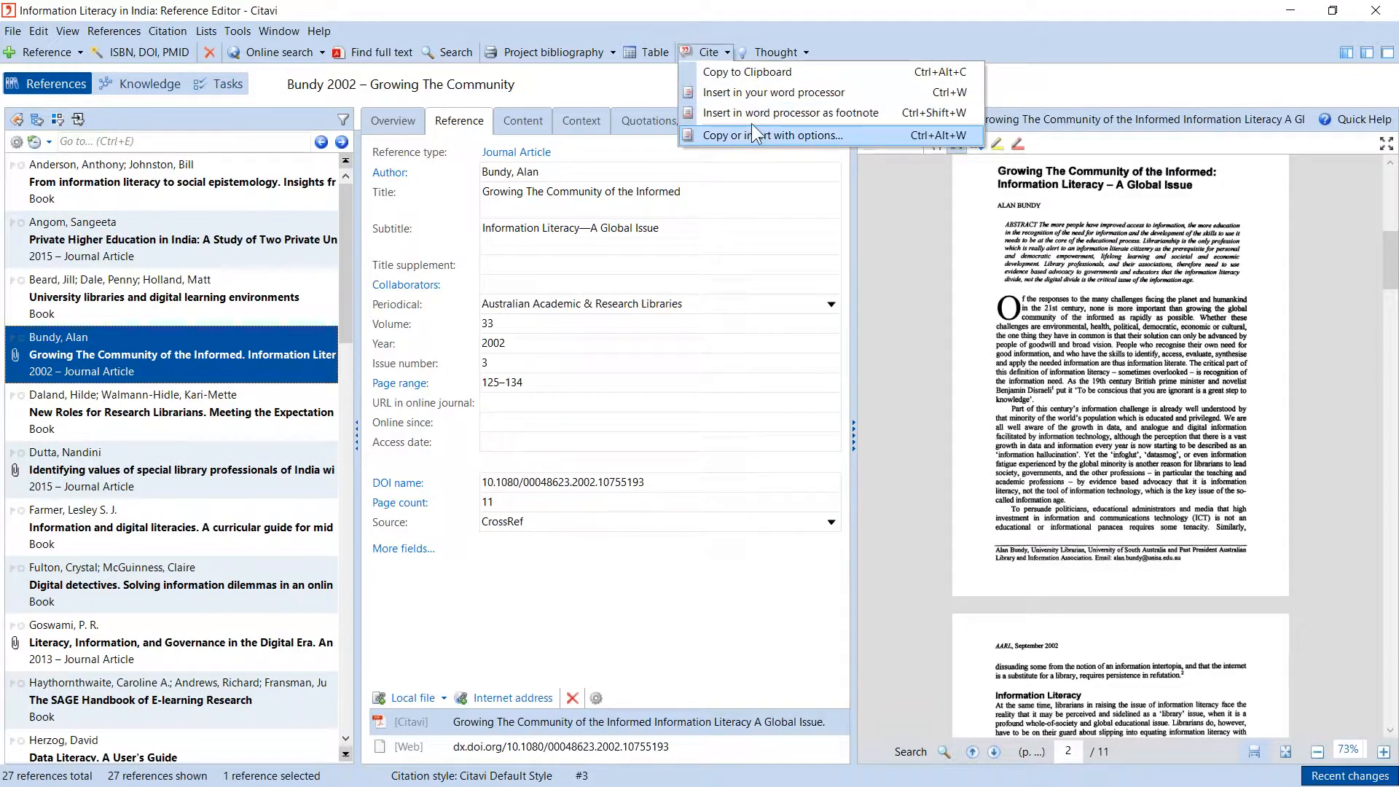
Generate a print preview of the project bibliography in the current citation style and enlarge its window.
click(613, 55)
click(612, 55)
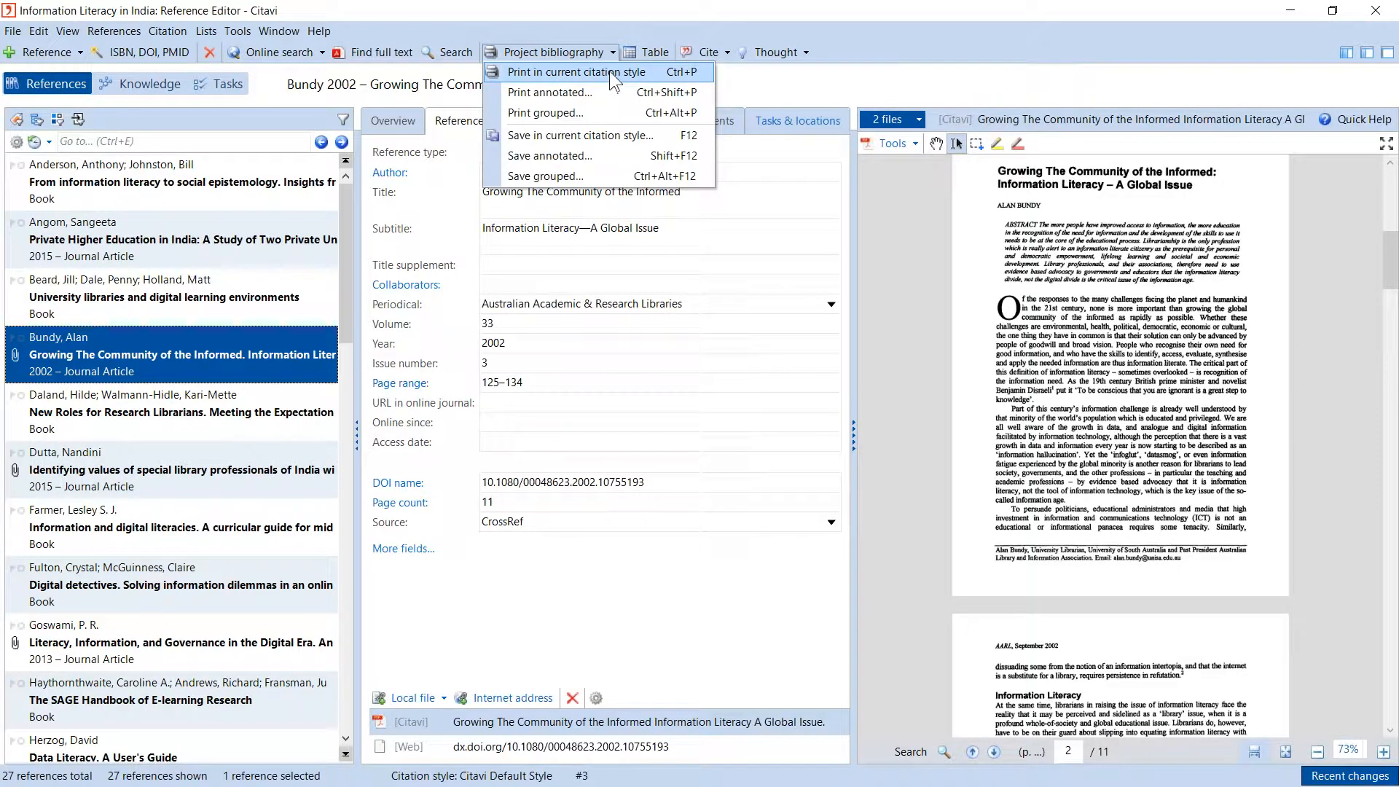
click(610, 71)
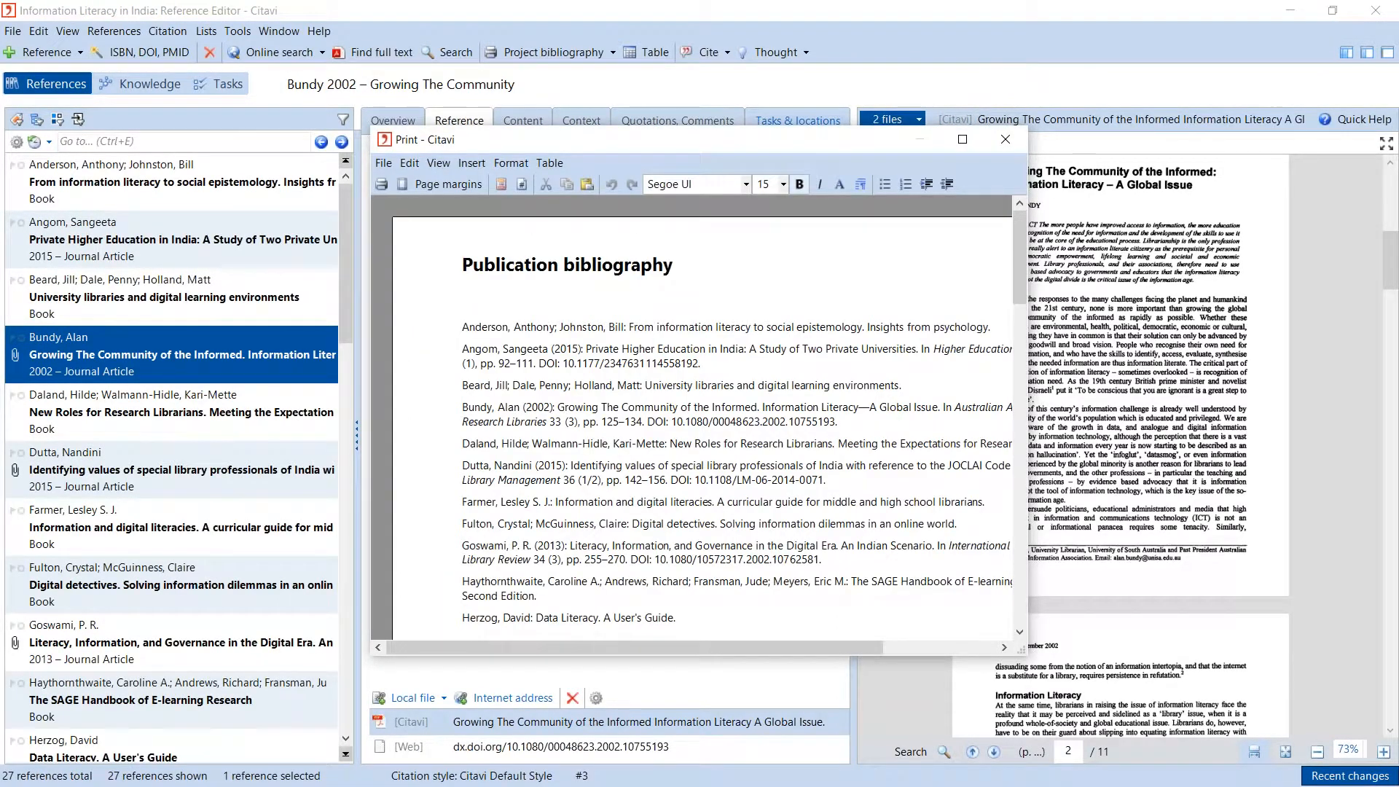
drag(592, 141, 416, 33)
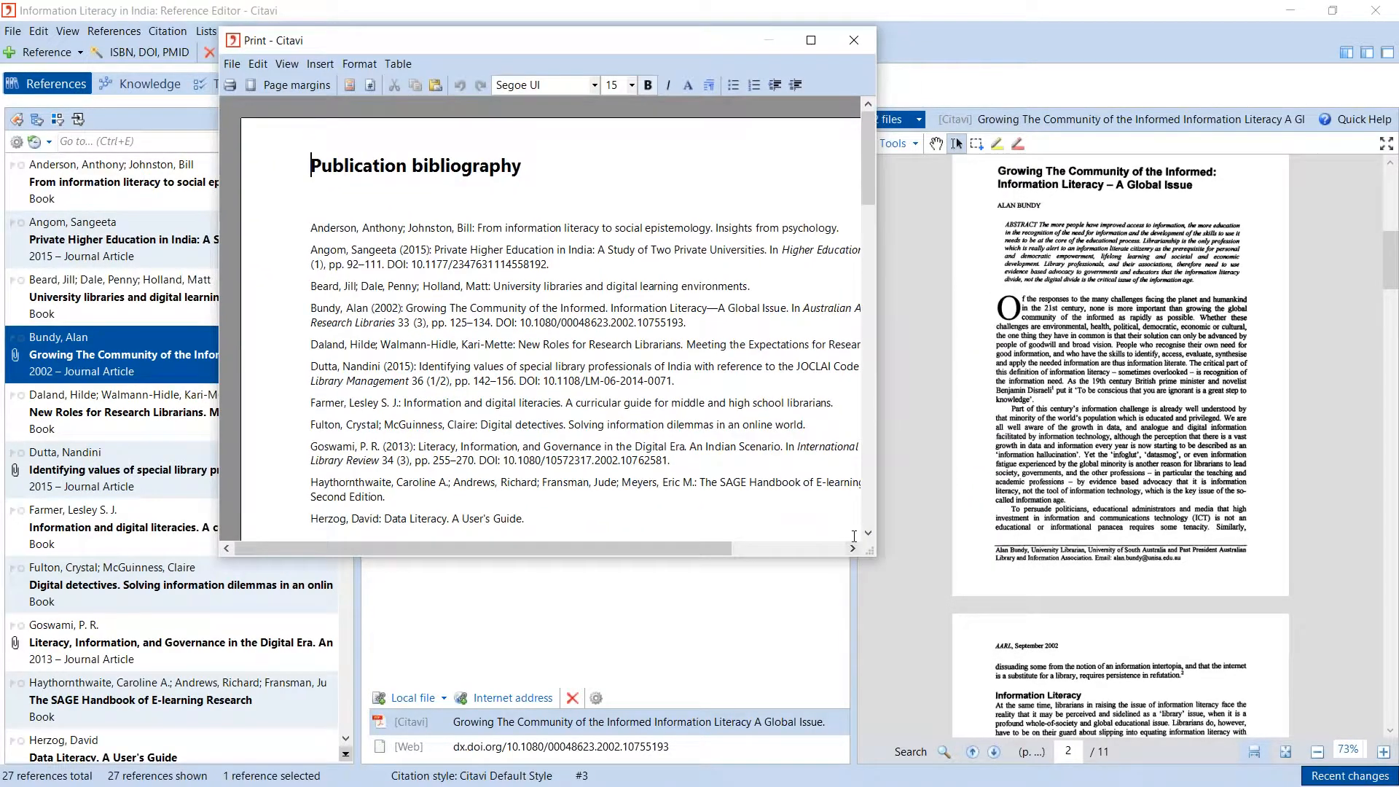
drag(1158, 587, 1184, 635)
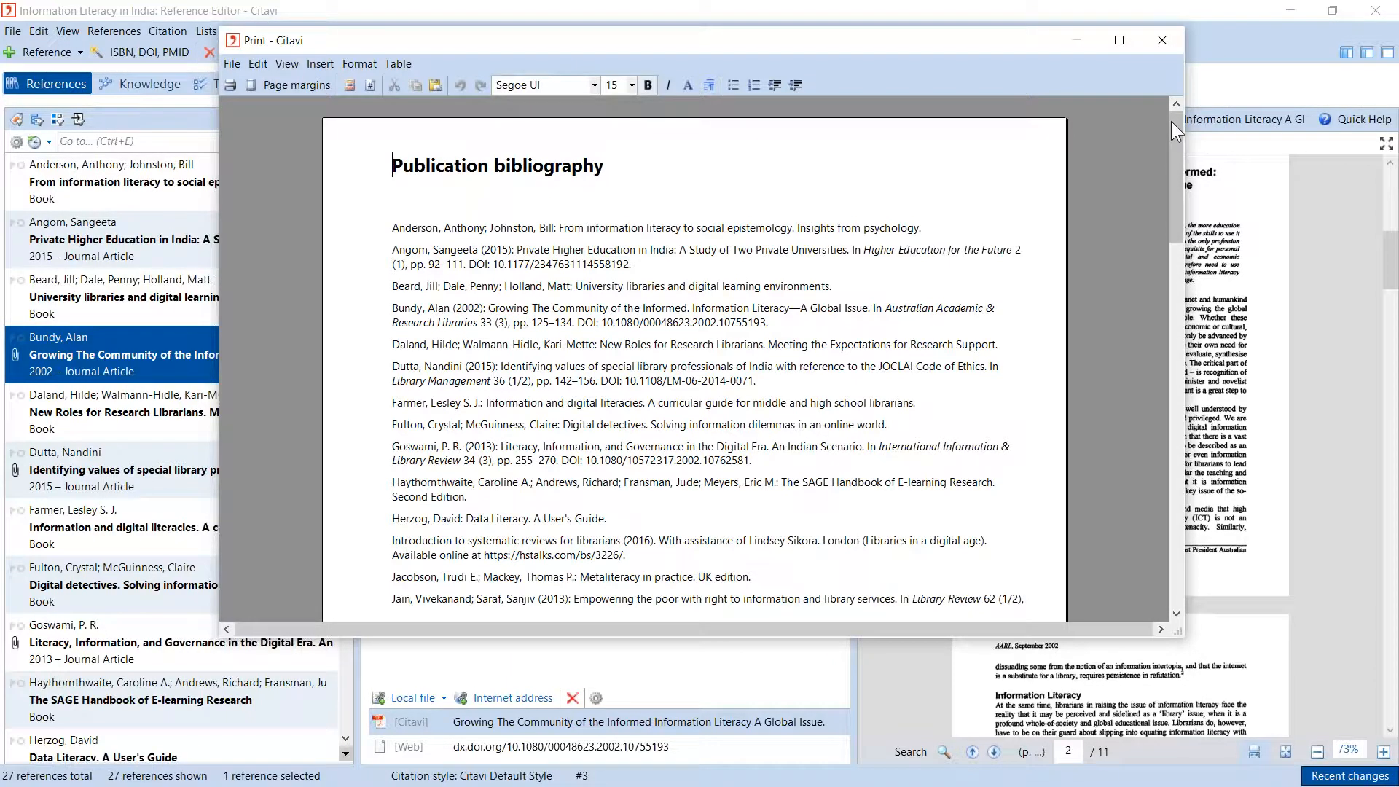
mouse_move(846, 47)
mouse_down()
mouse_move(847, 89)
mouse_move(691, 144)
mouse_move(824, 41)
mouse_up()
Examine the journal article entries in the publication bibliography, checking how page ranges and issue numbers are formatted.
drag(1150, 162, 1148, 190)
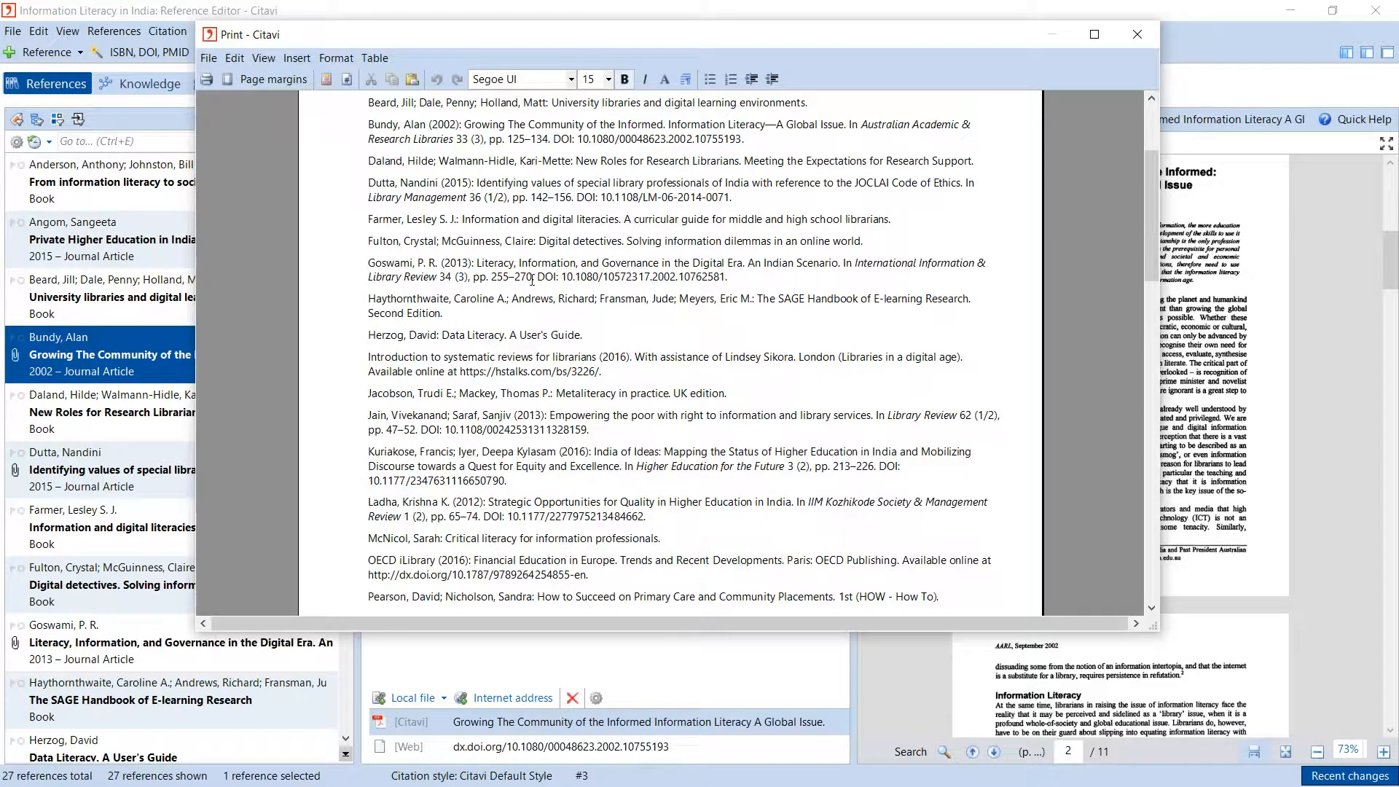
drag(543, 197, 510, 197)
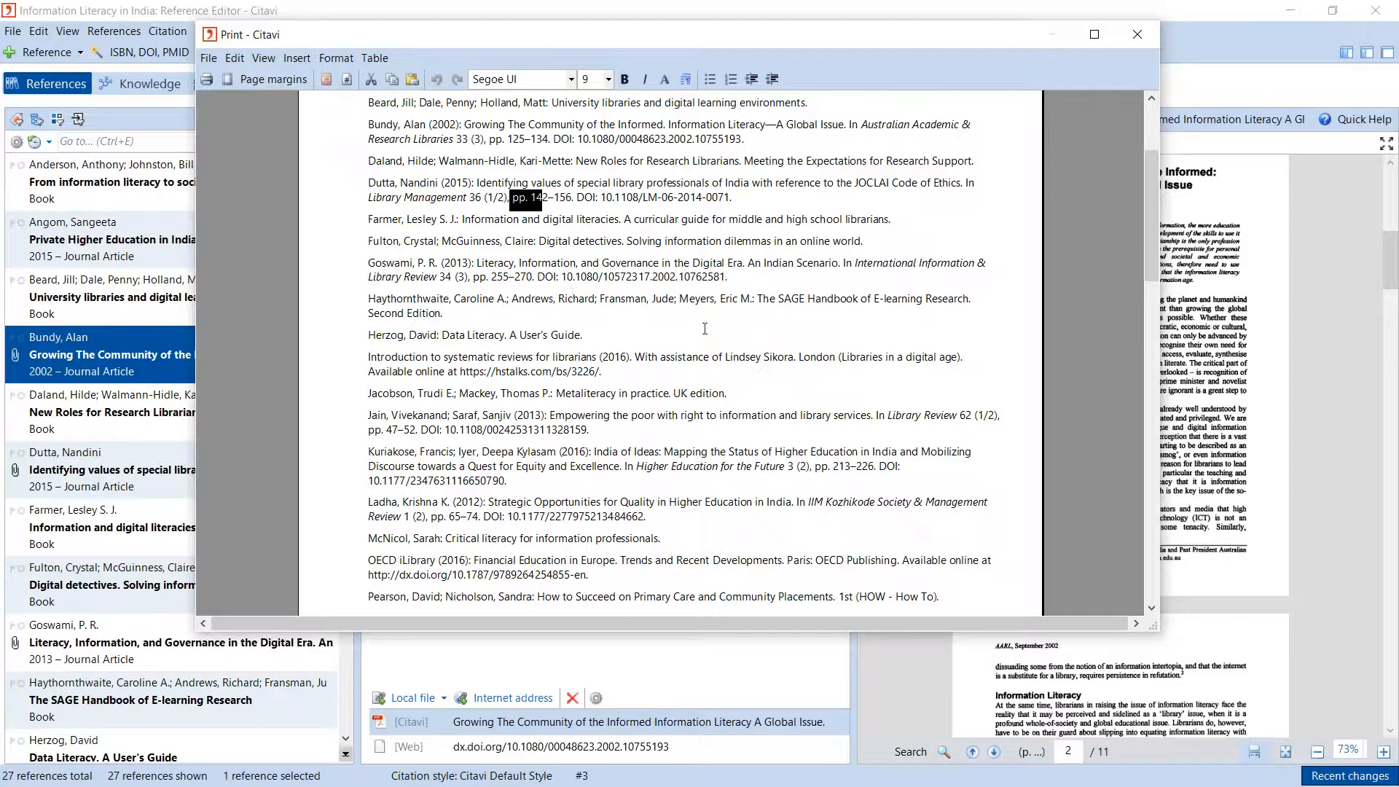
drag(470, 277, 452, 277)
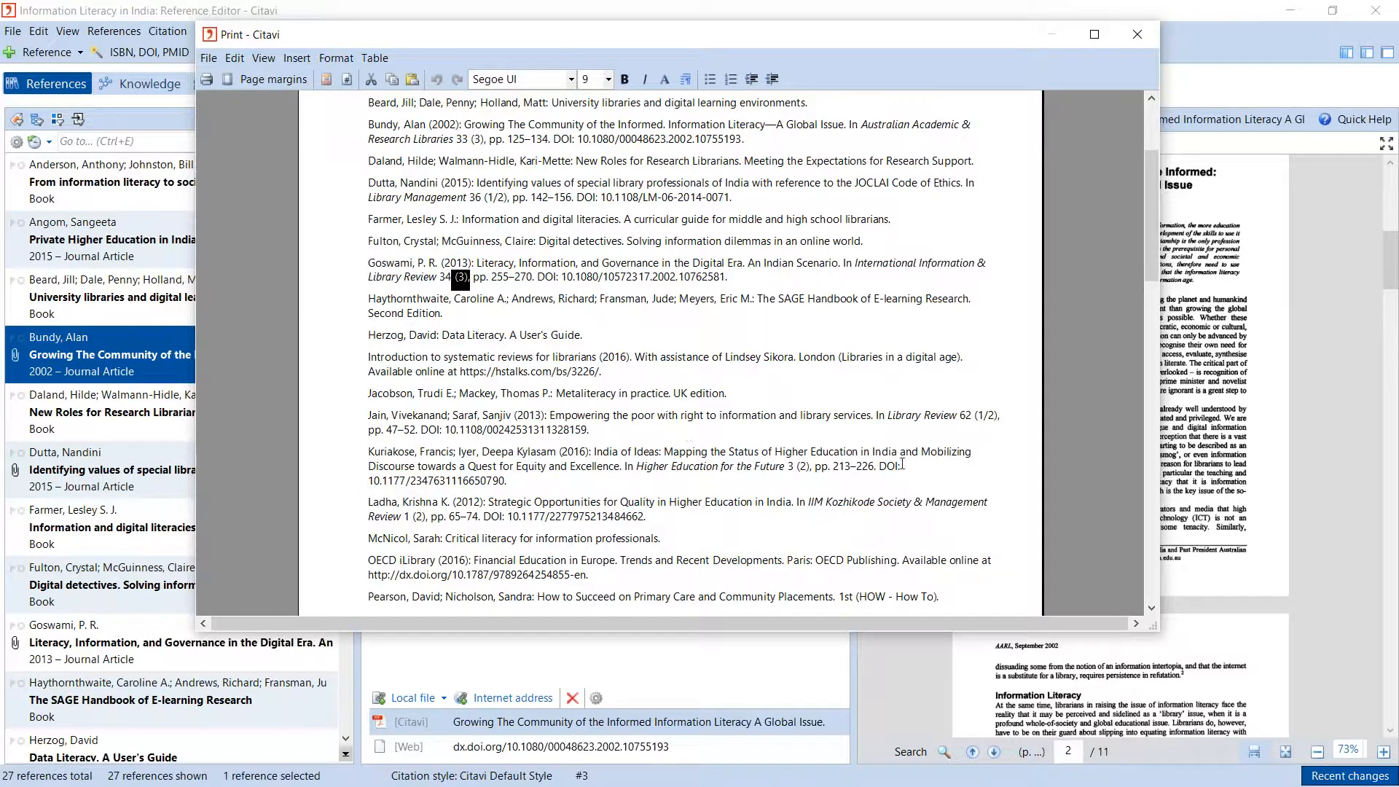
scroll(843, 409, up, 3)
scroll(843, 410, up, 2)
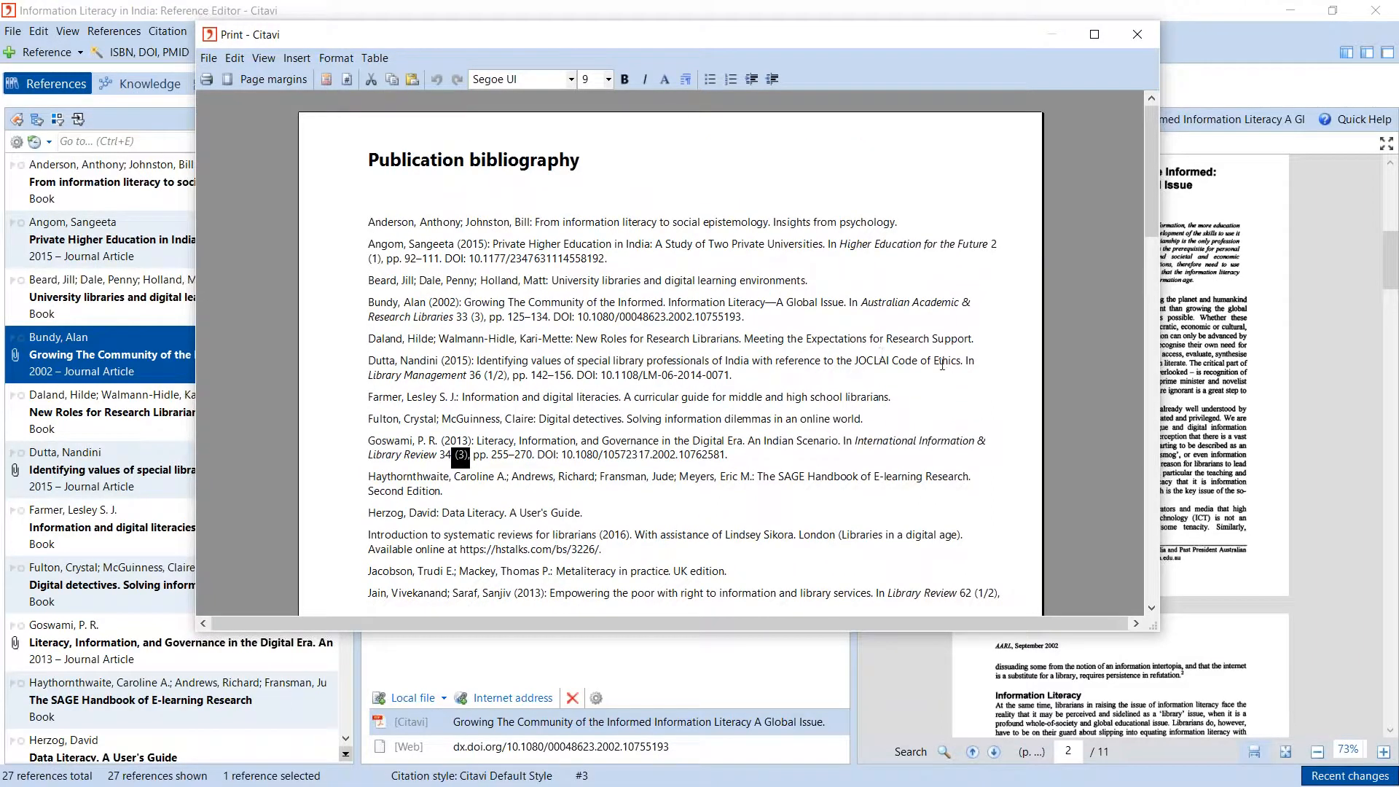
scroll(495, 379, down, 1)
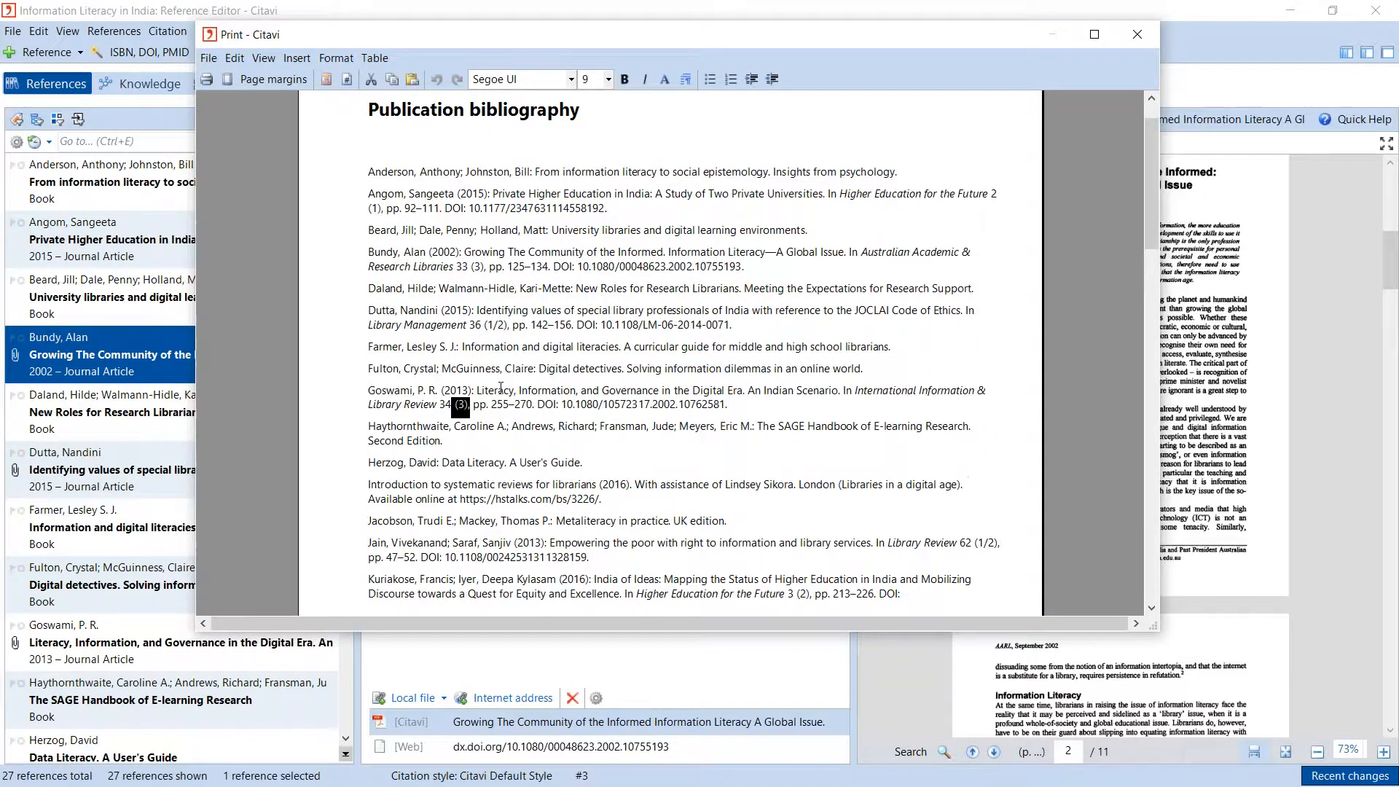
scroll(500, 387, down, 1)
Check the "Data Literacy. A User's Guide" entry and the rest of the bibliography through its end, and close the preview.
click(586, 412)
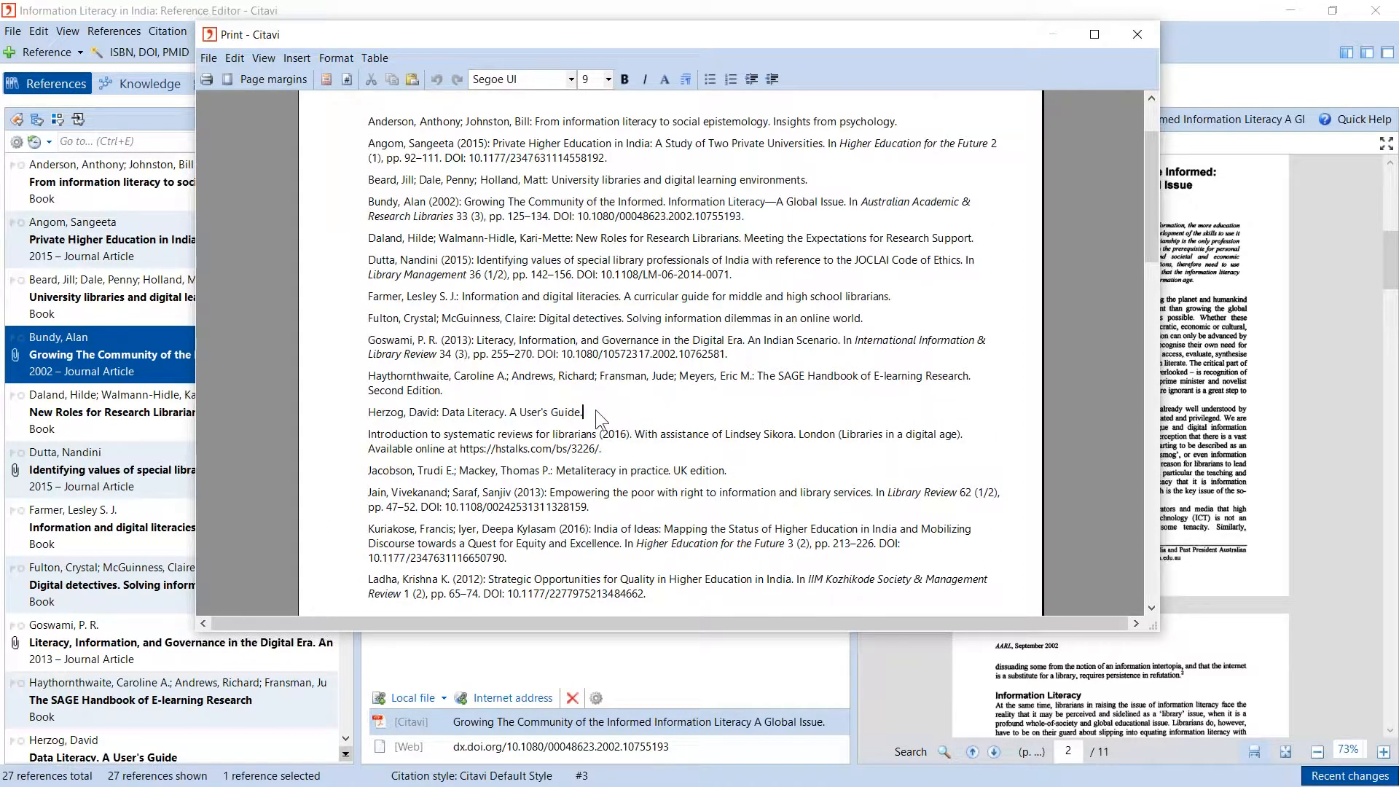
triple_click(575, 414)
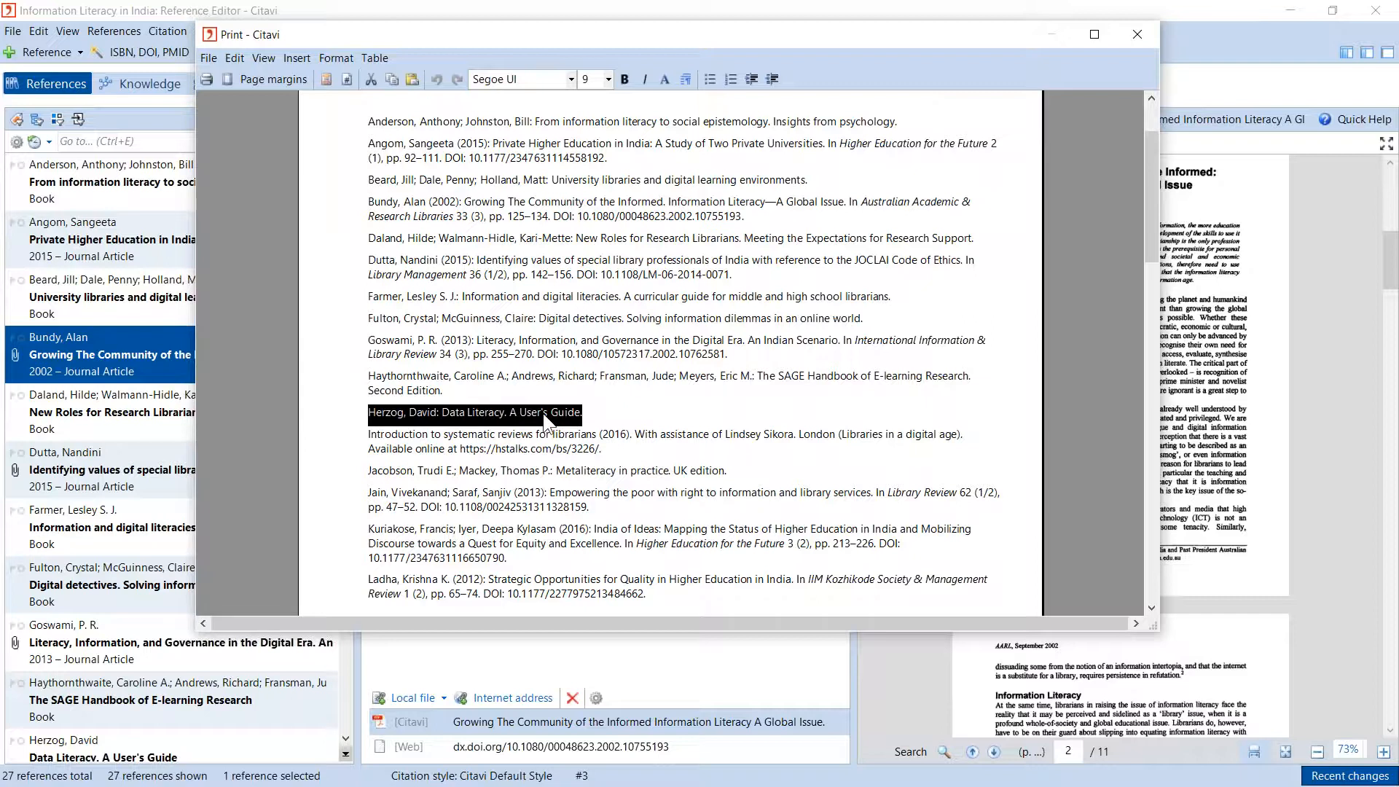
click(643, 417)
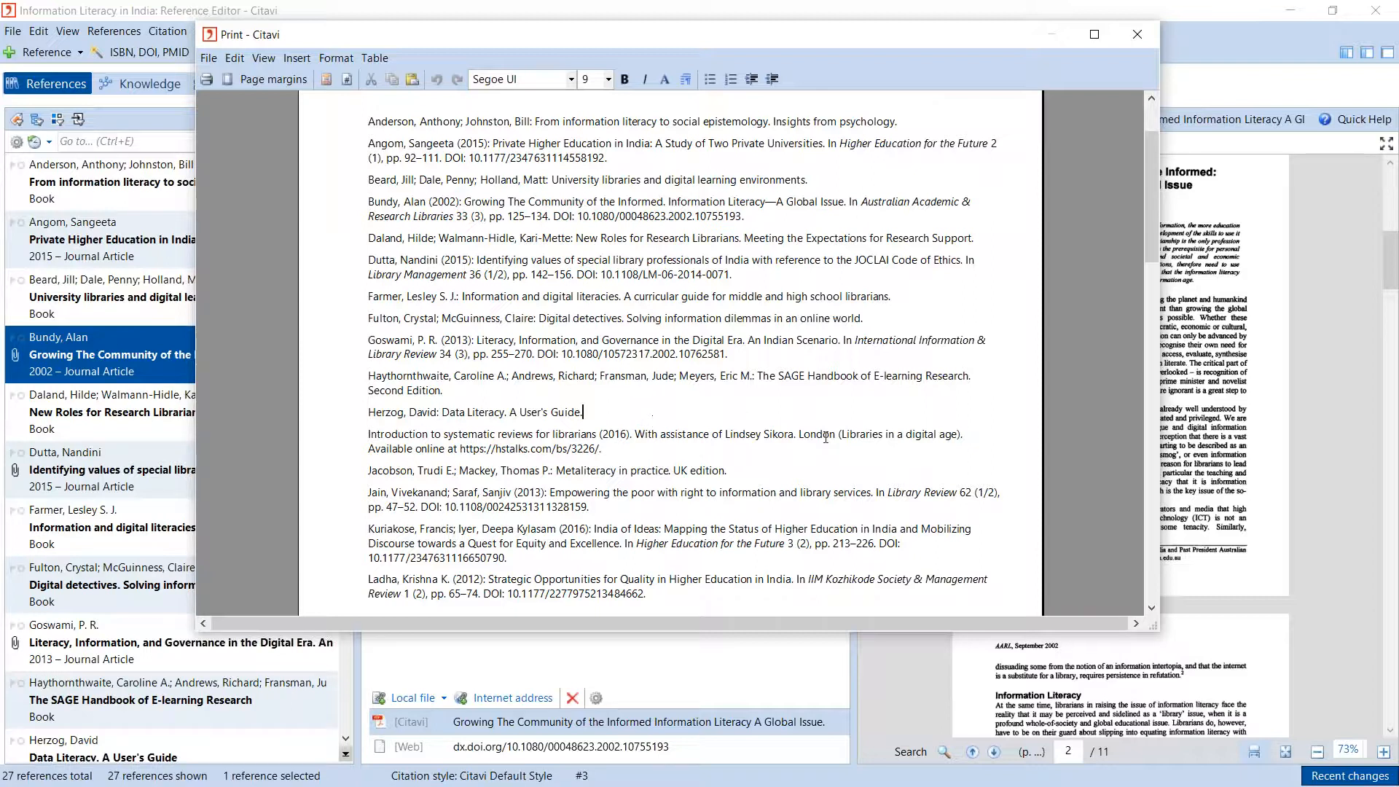
drag(1022, 380, 306, 120)
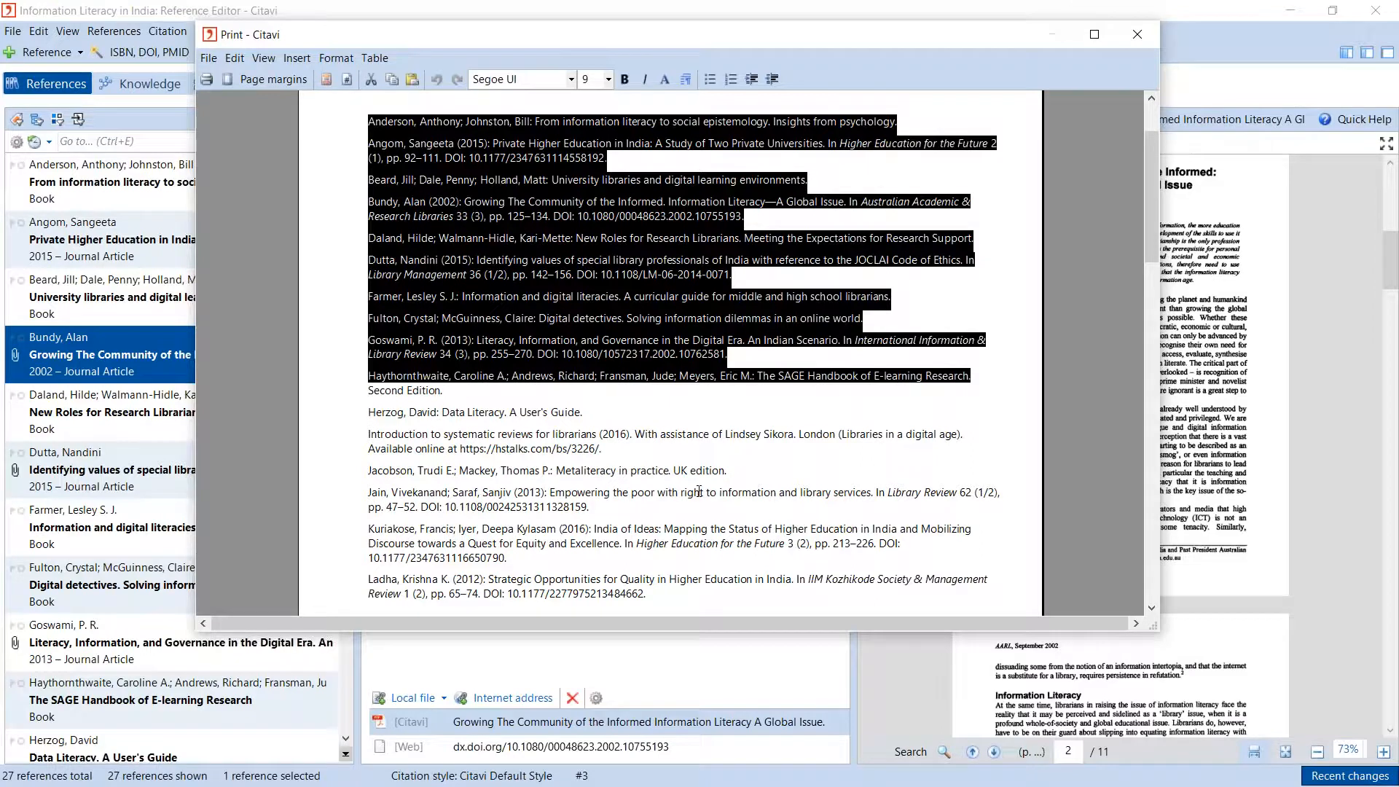
scroll(700, 488, down, 1)
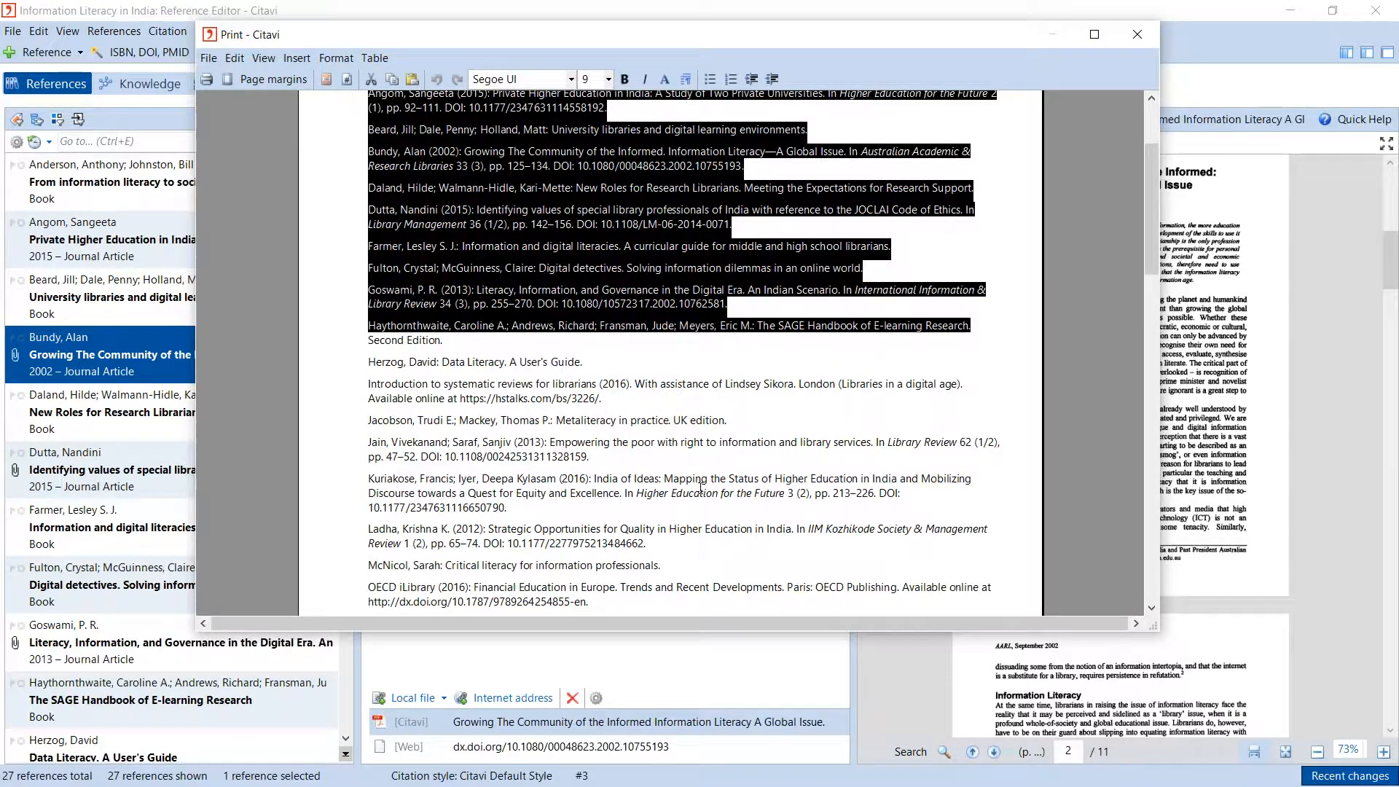
scroll(701, 488, down, 1)
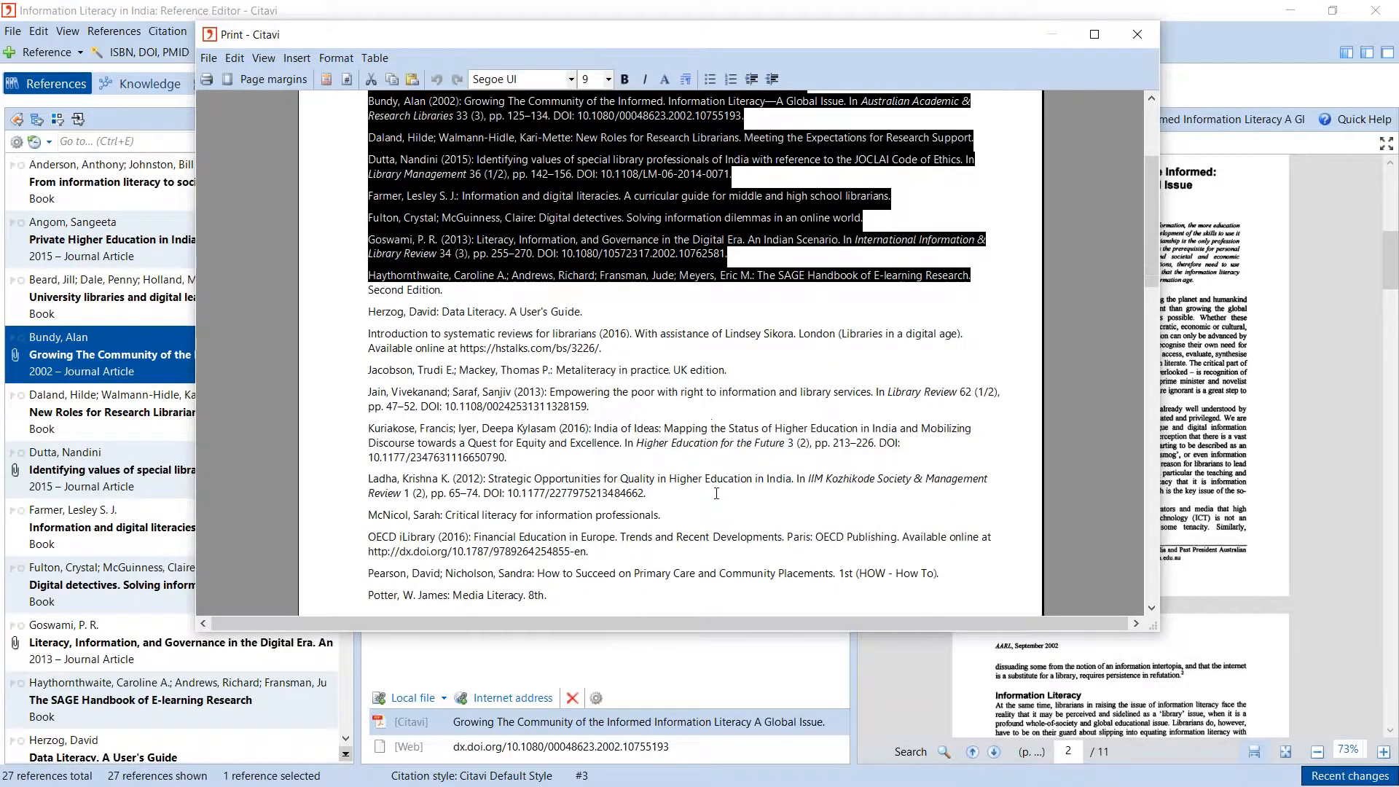
scroll(716, 493, down, 5)
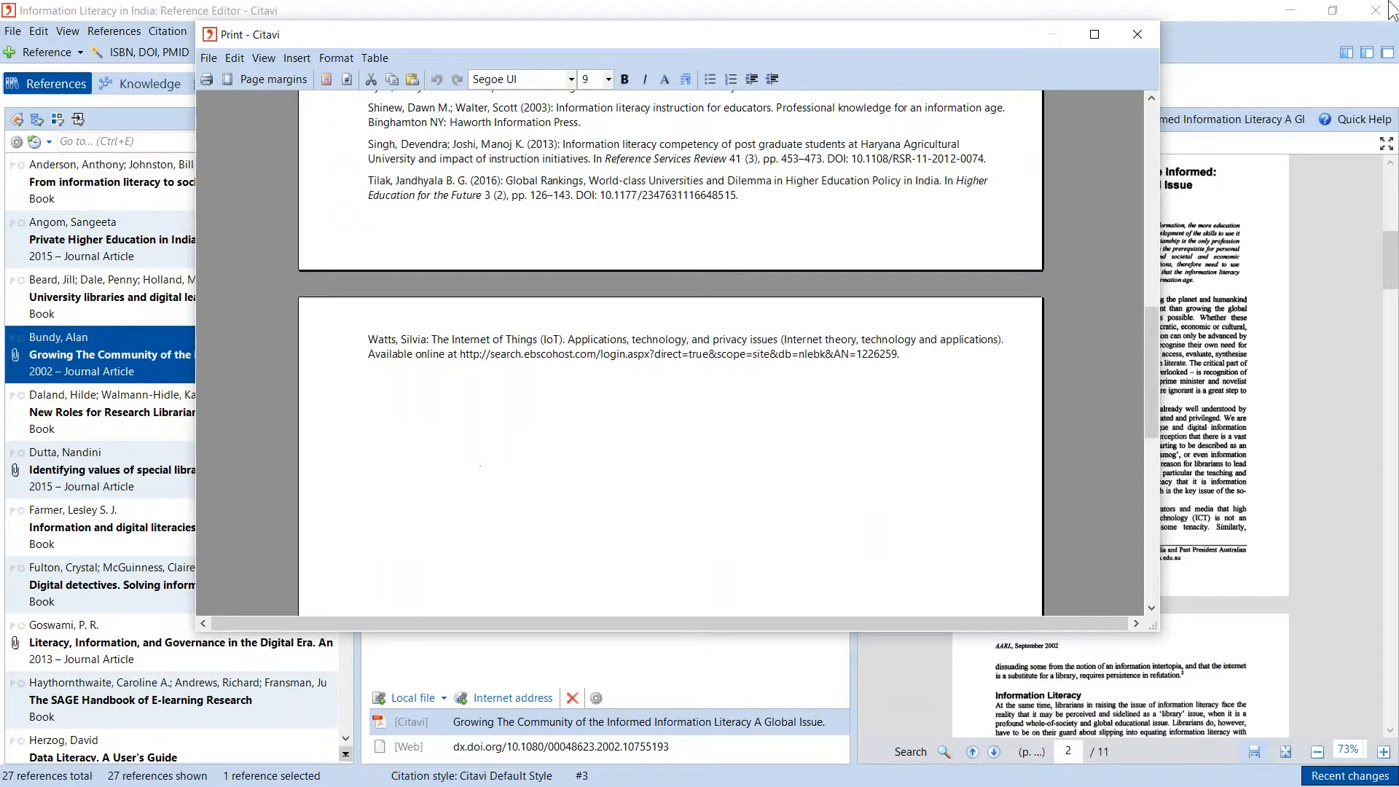
click(1138, 32)
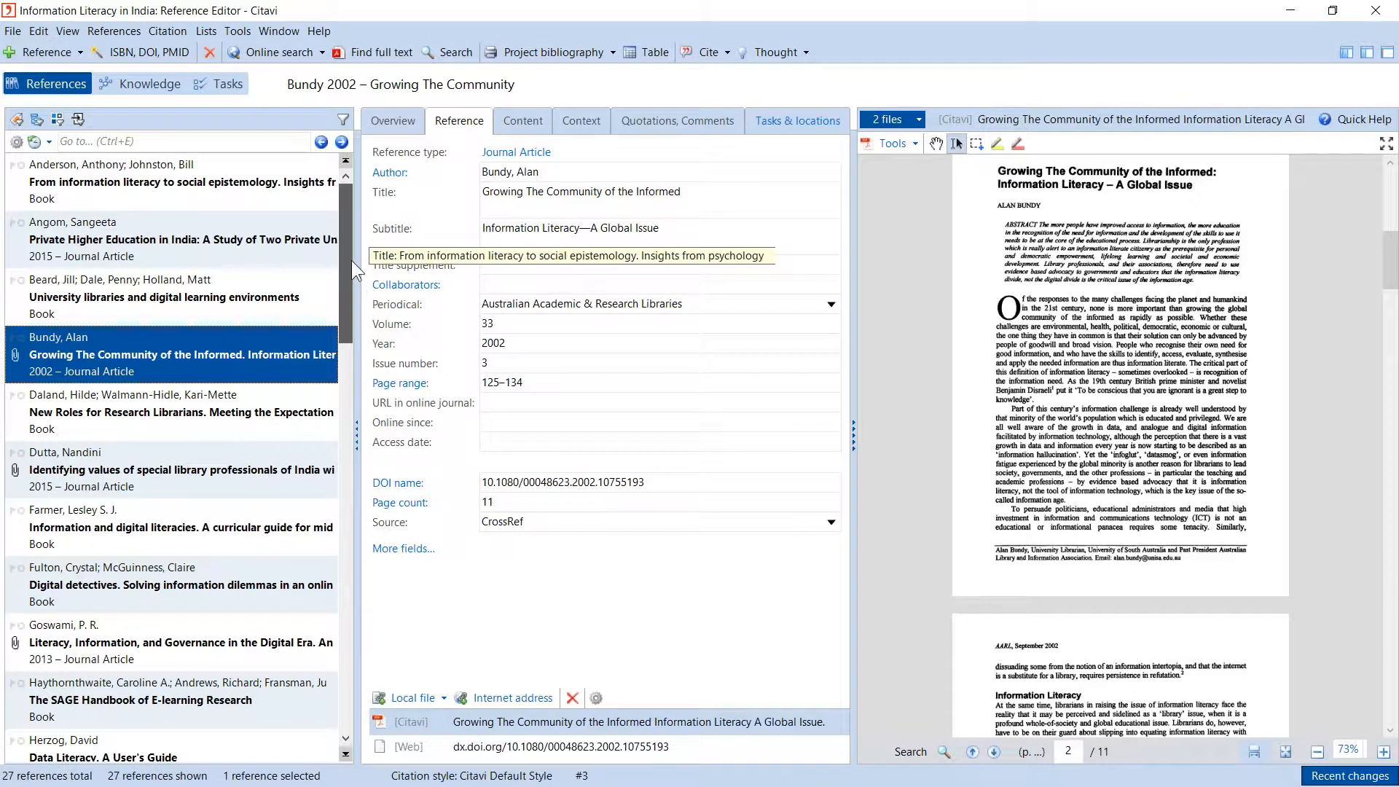
Open the 2013 journal article "Literacy, Information, and Governance in the Digital Era" and bring its abstract into view in the PDF preview.
drag(351, 260, 346, 347)
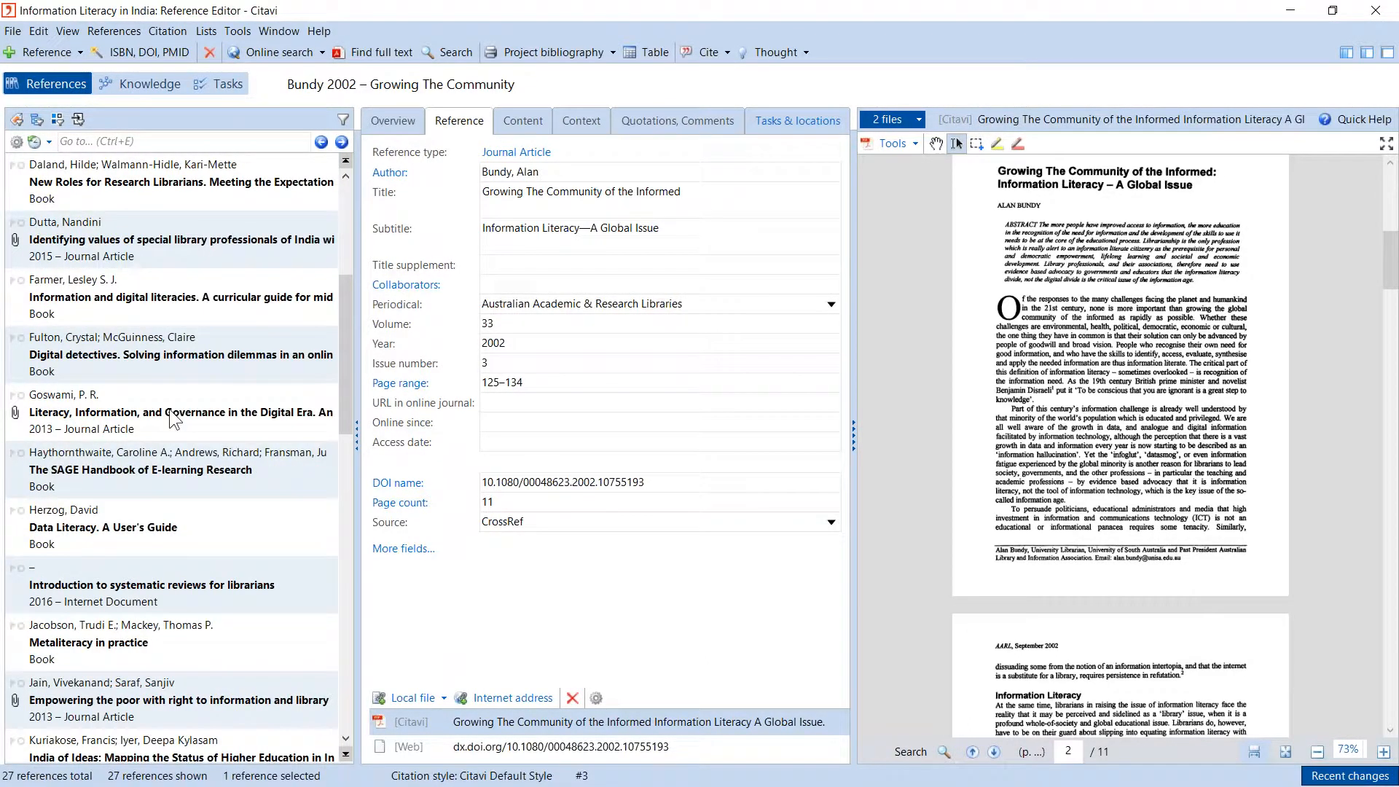
click(174, 419)
scroll(1161, 458, down, 6)
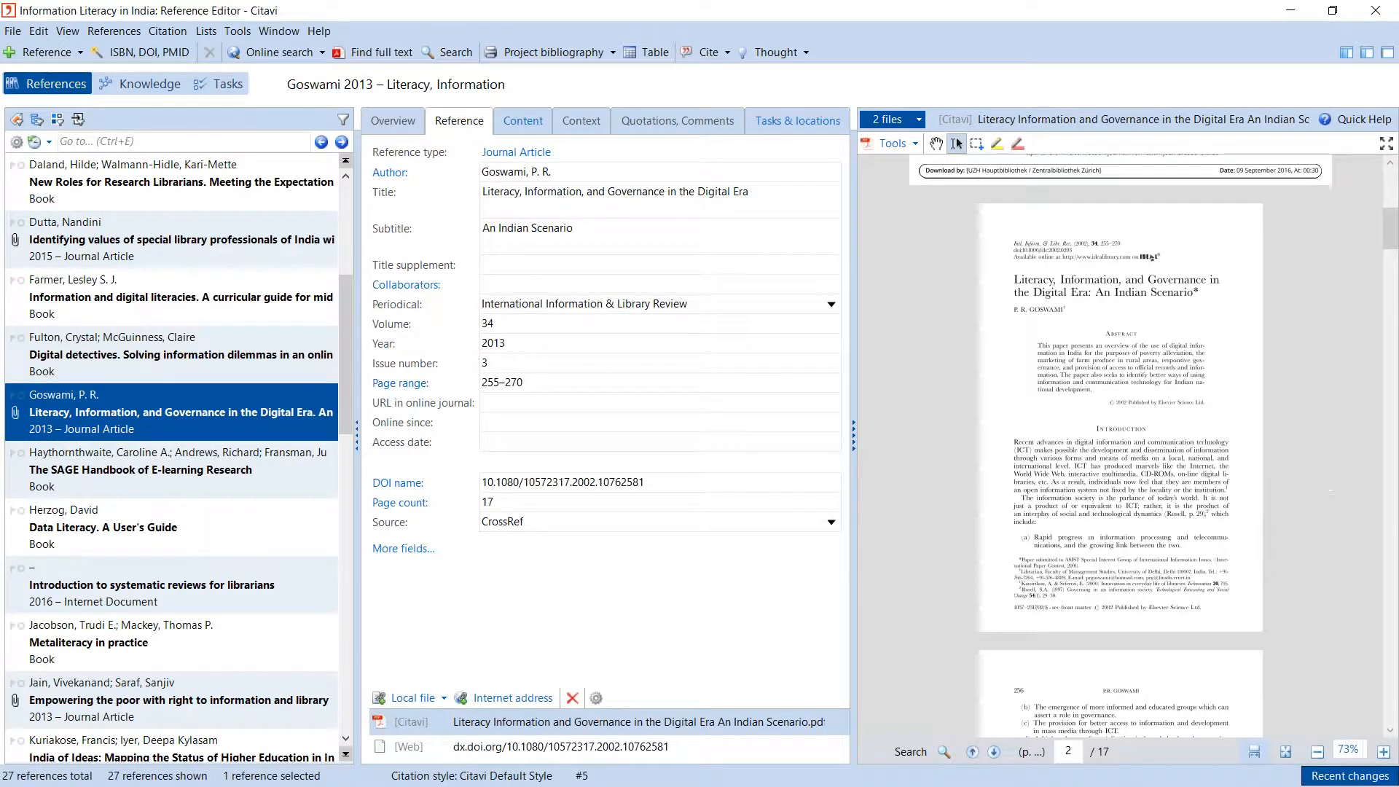
scroll(953, 457, down, 1)
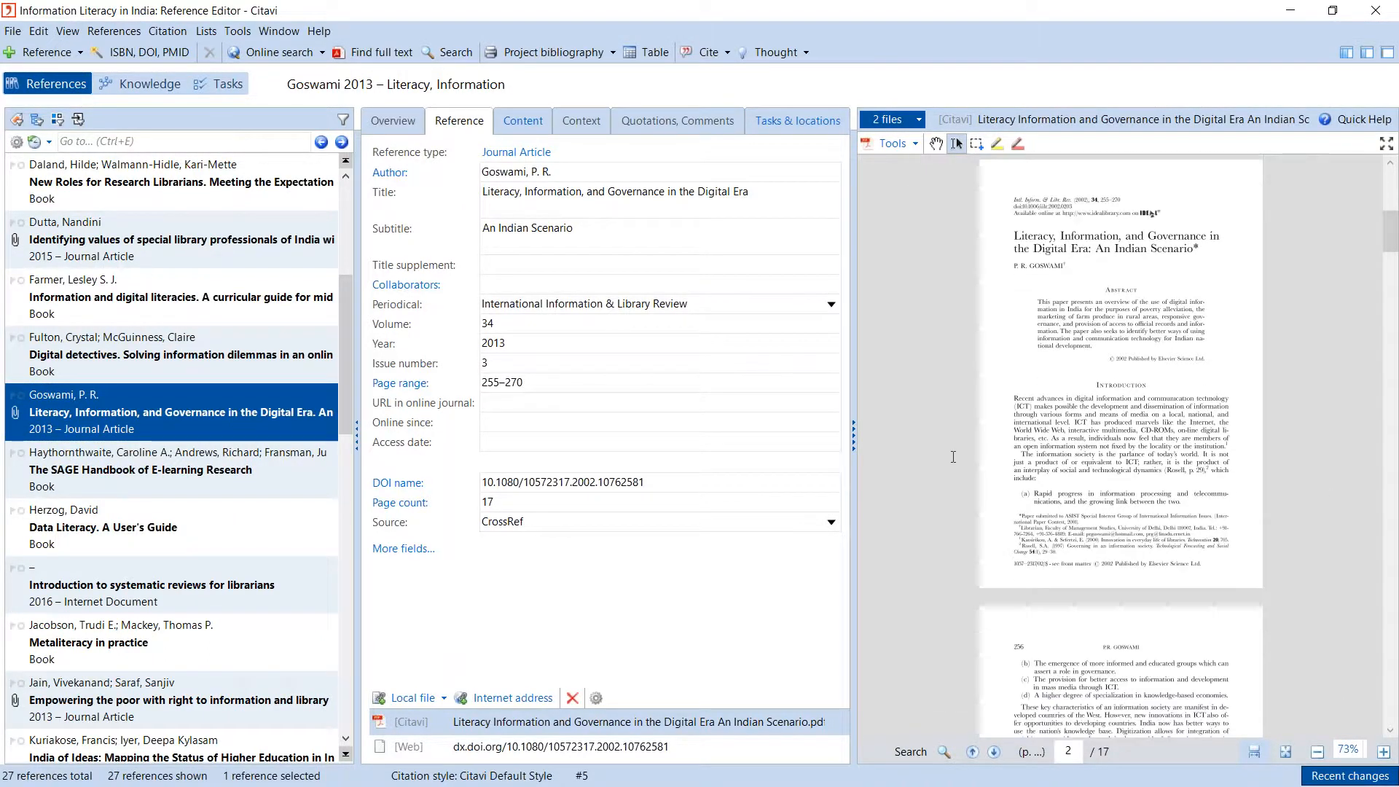
Collapse the reference list and enlarge the article's PDF to 179% for reading the abstract and introduction.
click(1367, 53)
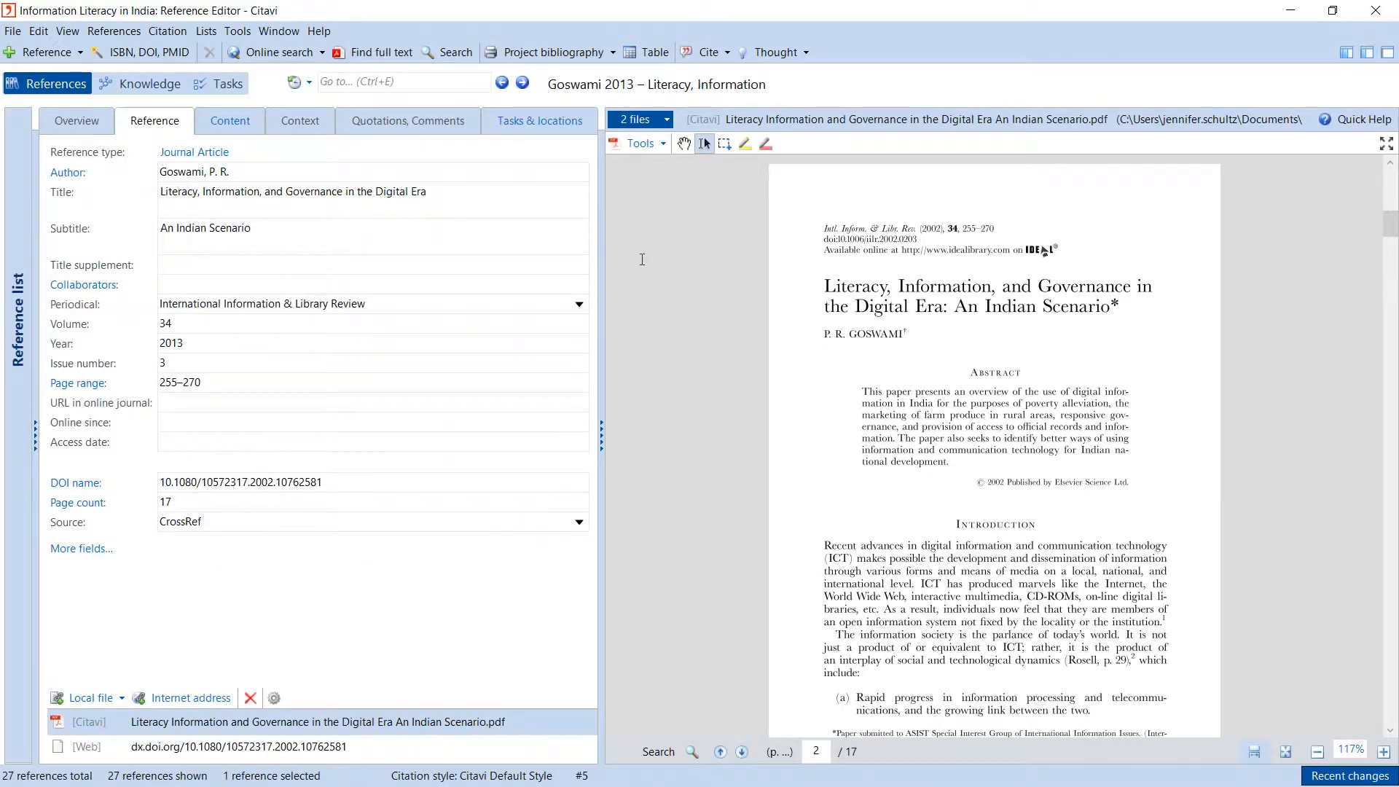
click(1384, 752)
click(1384, 752)
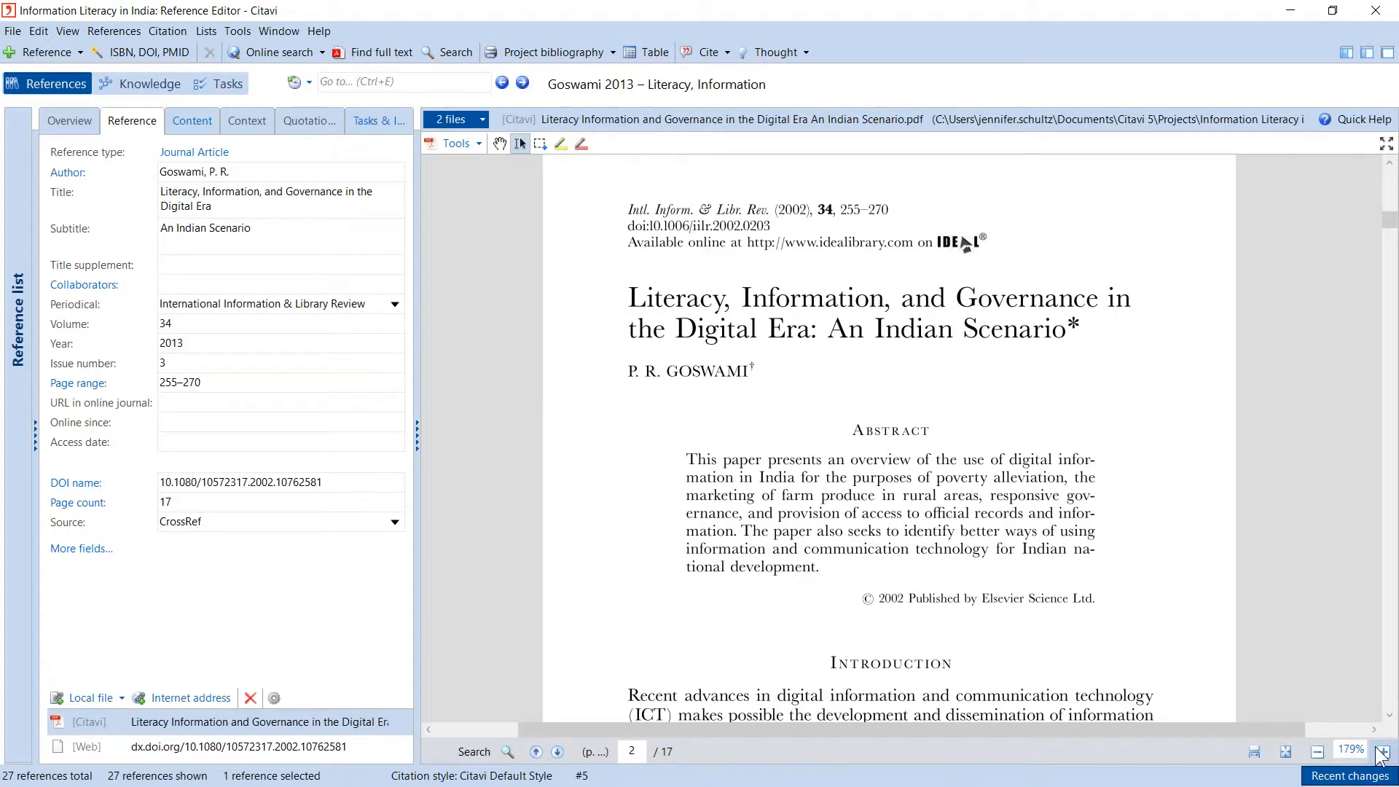
scroll(1132, 515, down, 3)
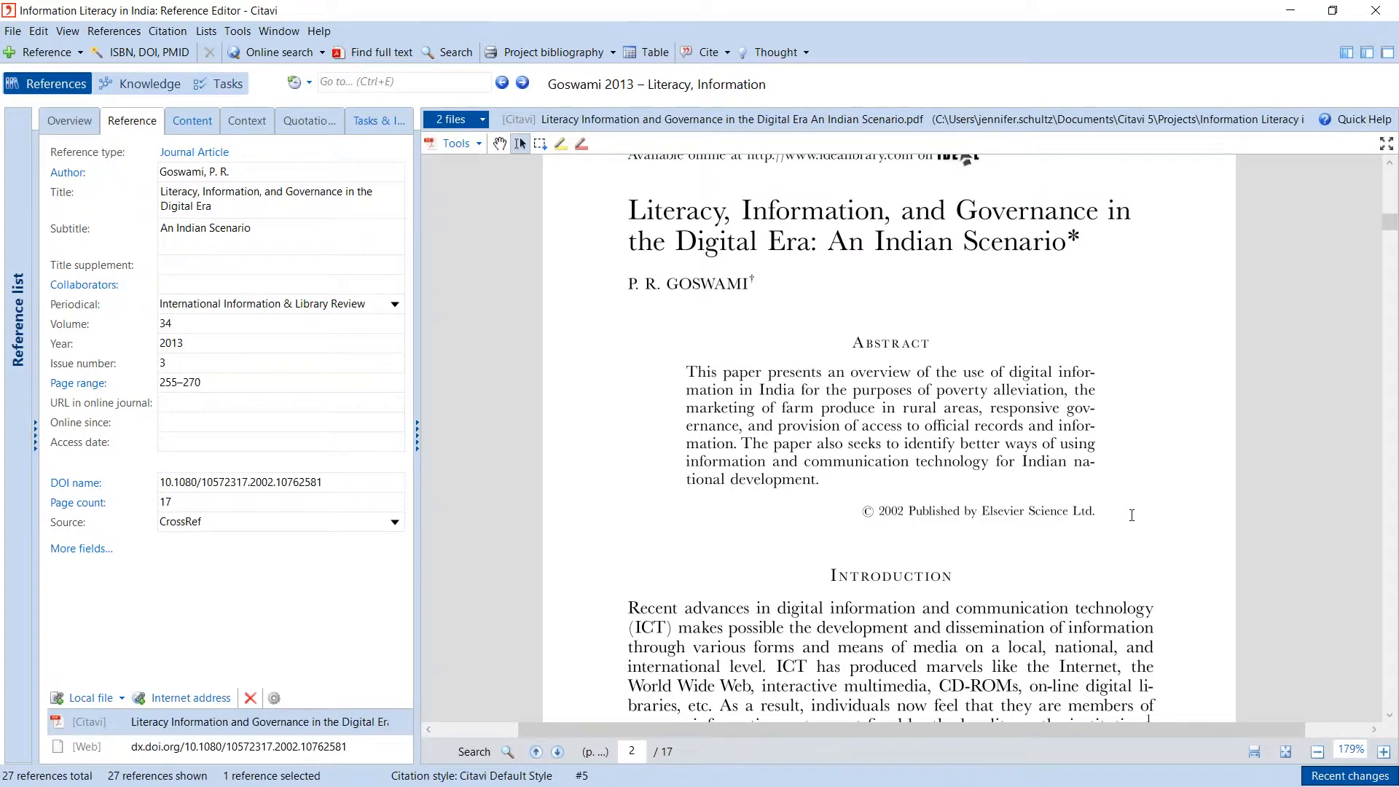
Highlight the first sentence of the Introduction, from "Recent advances in digital information" to "international level", in yellow.
scroll(1131, 516, down, 5)
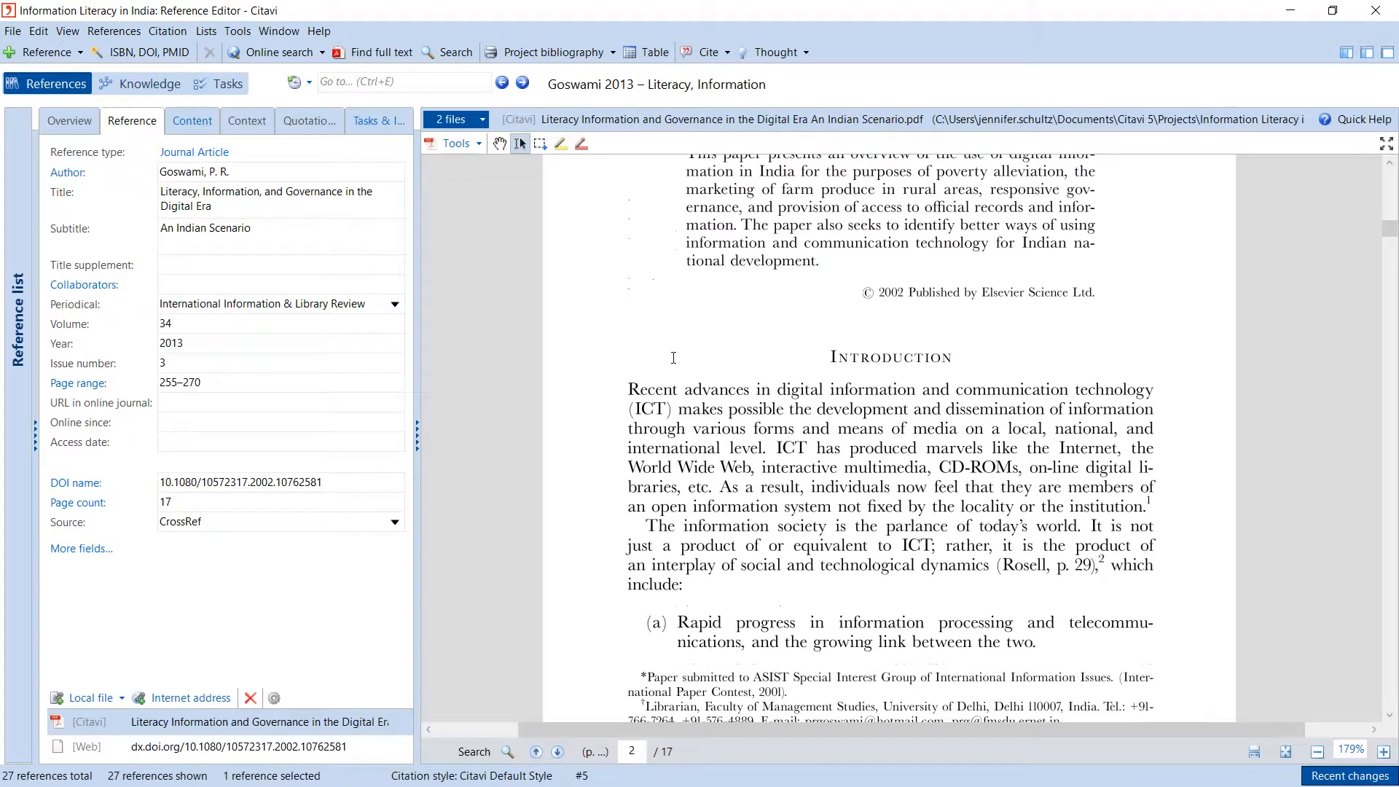
scroll(673, 357, down, 3)
click(560, 144)
mouse_move(628, 301)
mouse_down()
mouse_move(796, 314)
mouse_move(765, 361)
mouse_up()
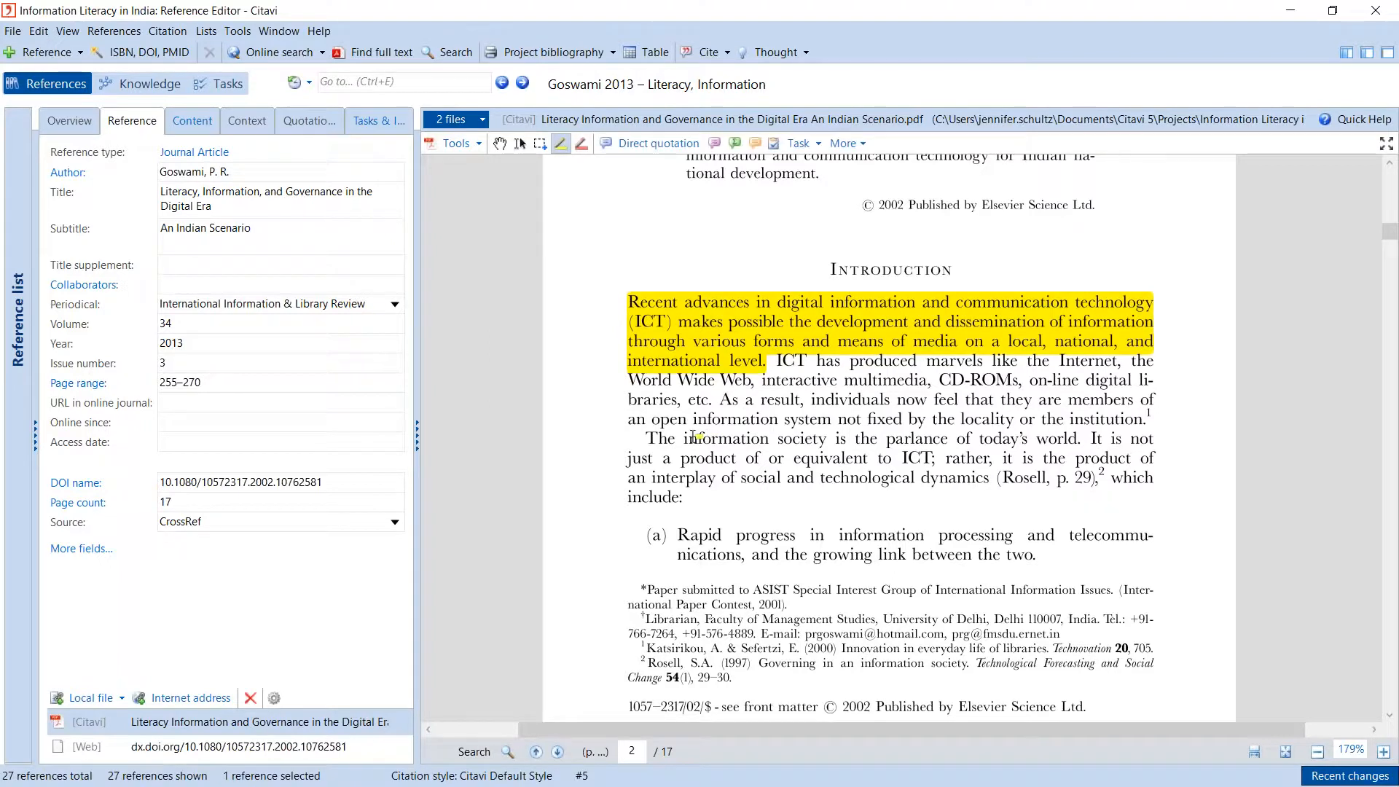
Highlight list item (a), "Rapid progress in information processing and telecommunications", in yellow at the end of the Introduction's first page.
scroll(694, 437, down, 3)
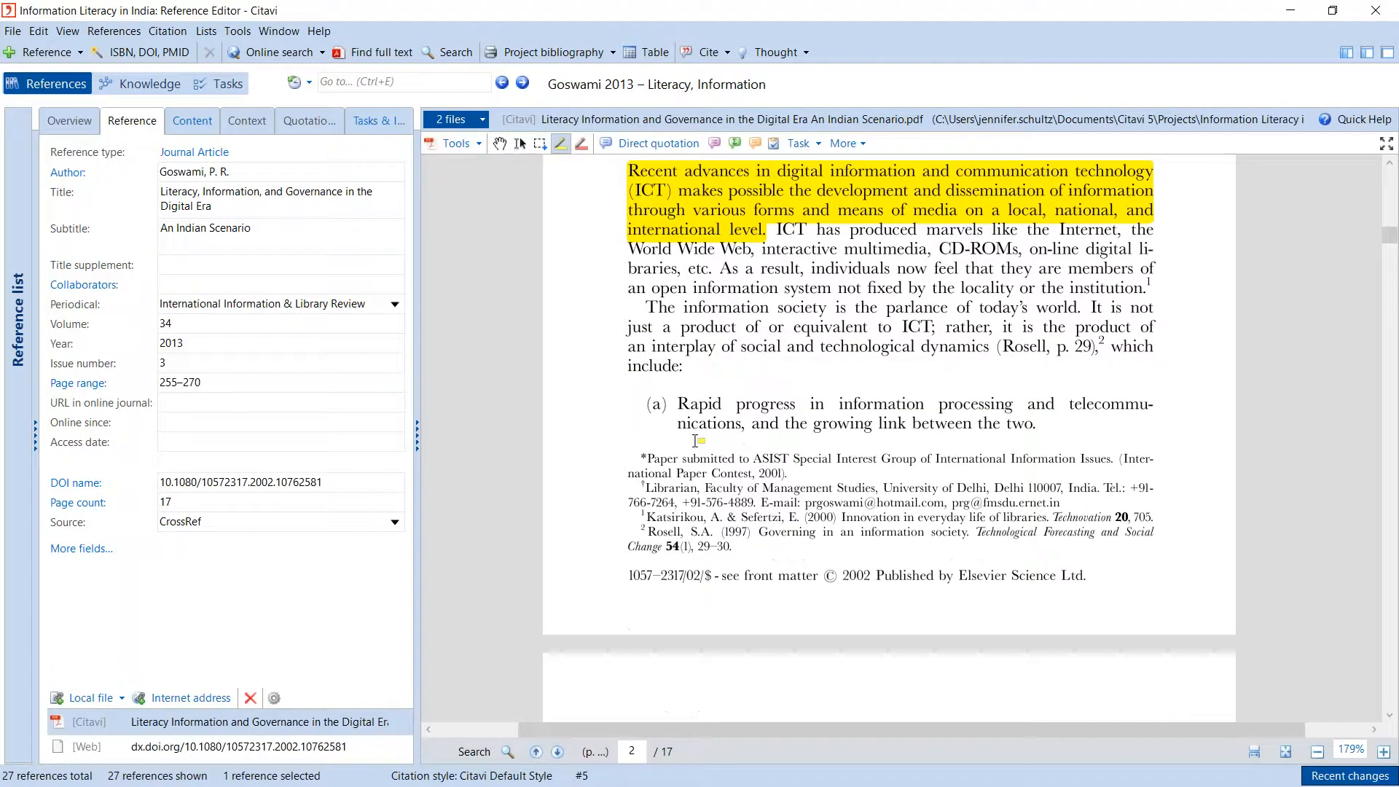
scroll(695, 440, down, 8)
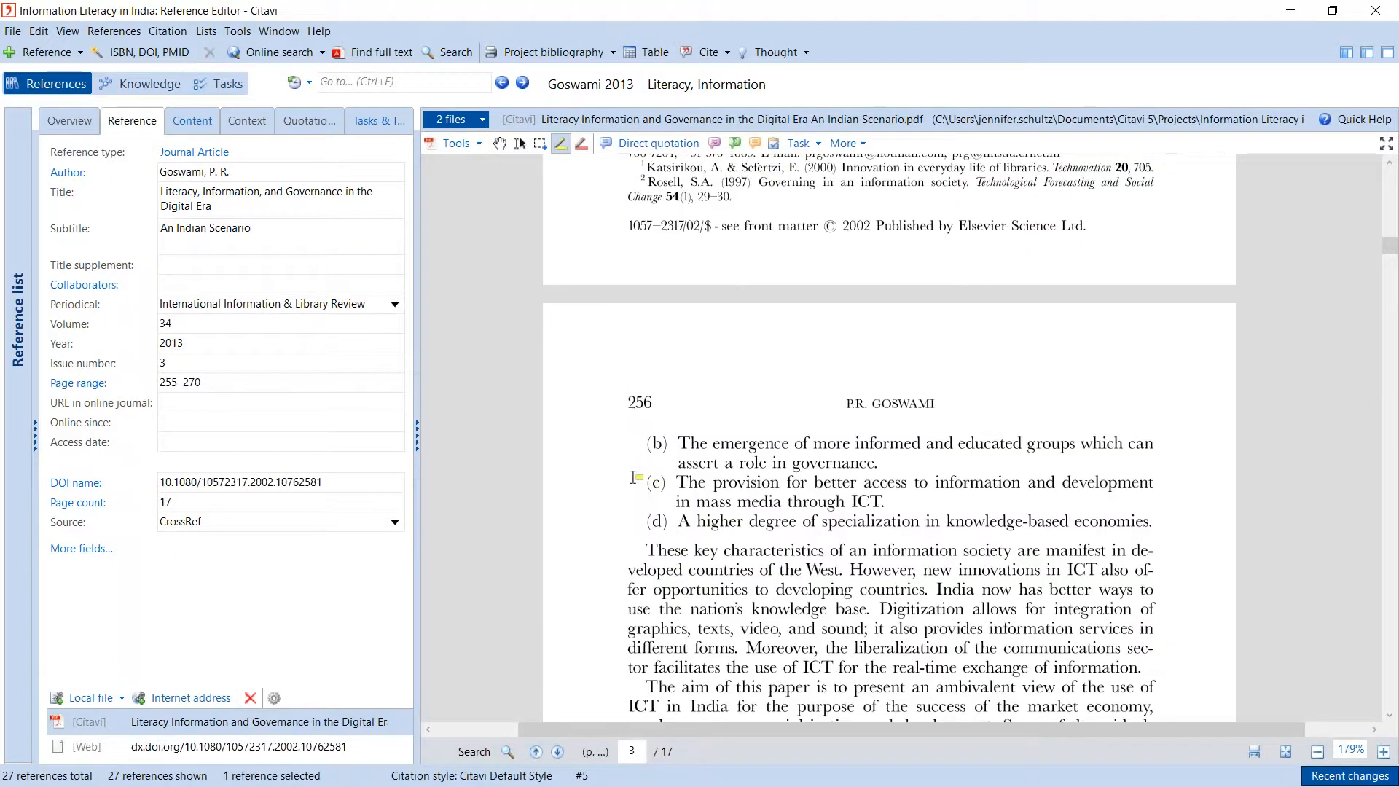
scroll(633, 477, up, 5)
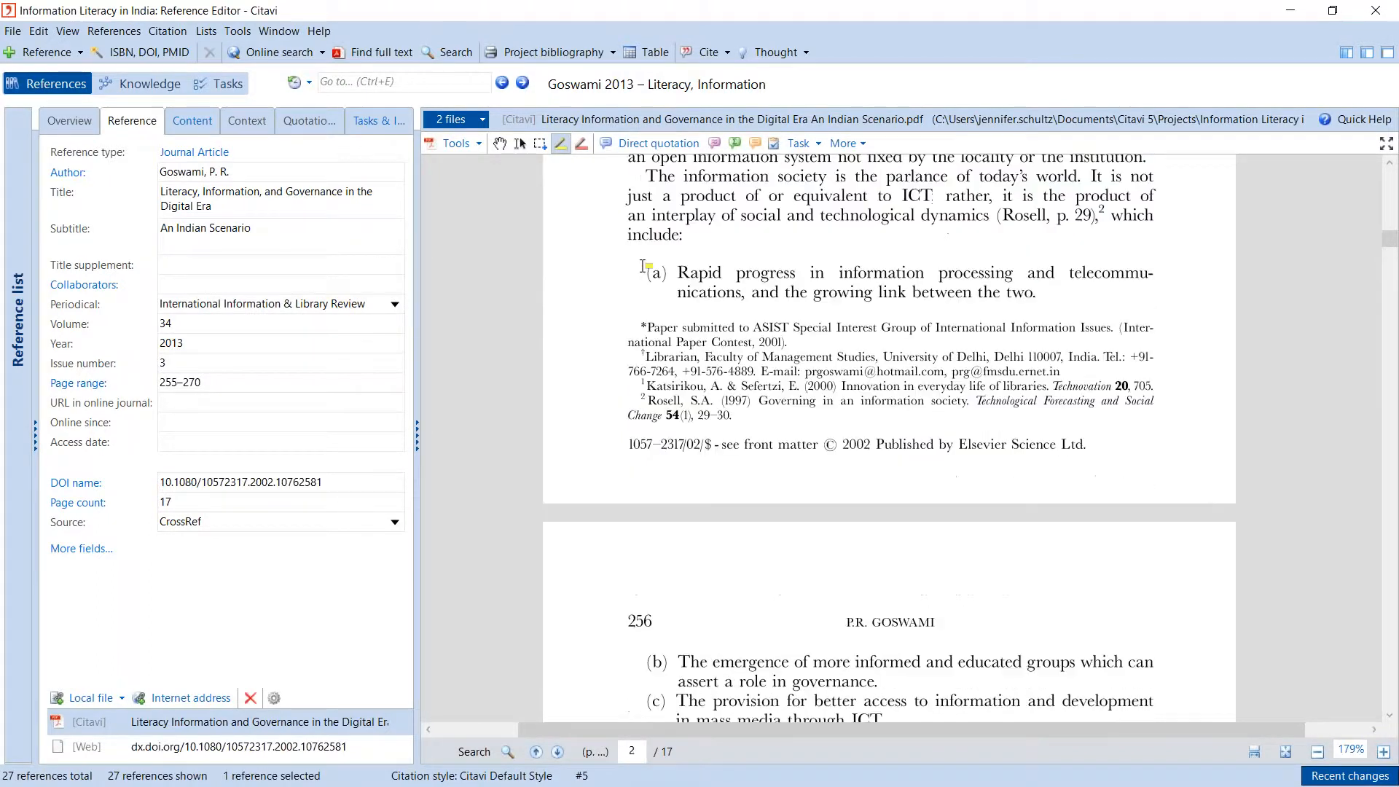
mouse_move(642, 267)
mouse_down()
mouse_move(1078, 274)
mouse_move(1093, 297)
mouse_up()
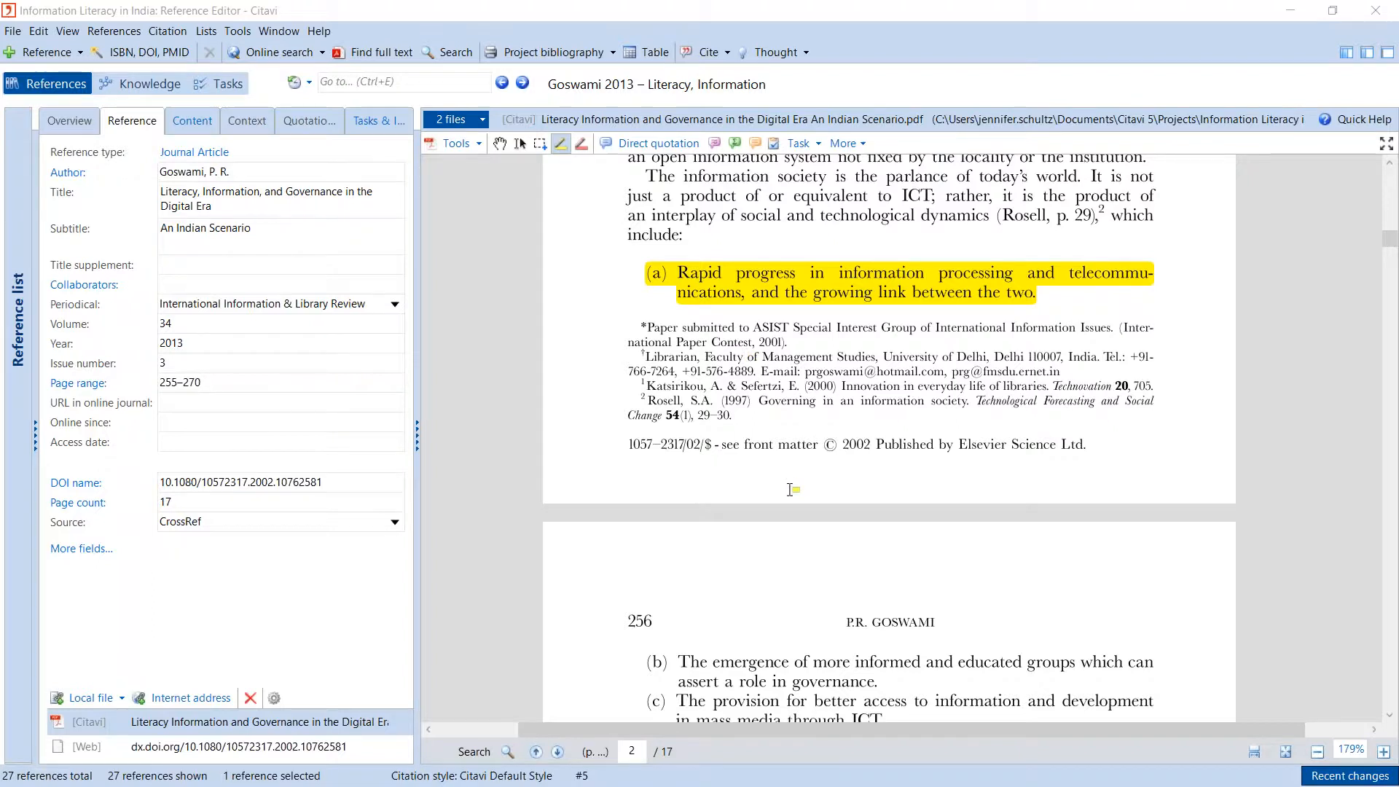
Mark list items (b) to (d) at the top of page 256 and save them as a direct quotation.
ctrl+scroll(791, 490, down, 2)
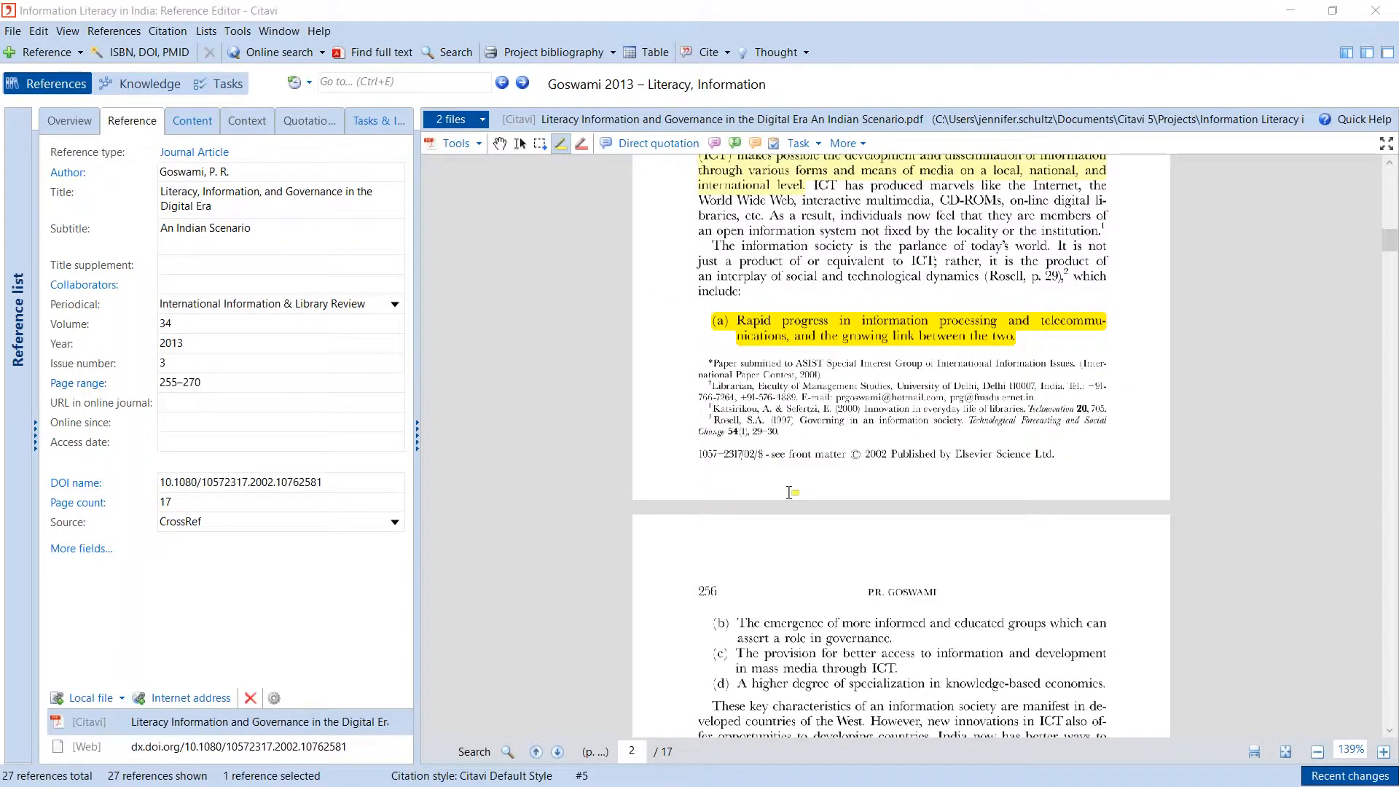
ctrl+scroll(789, 493, up, 3)
click(1390, 715)
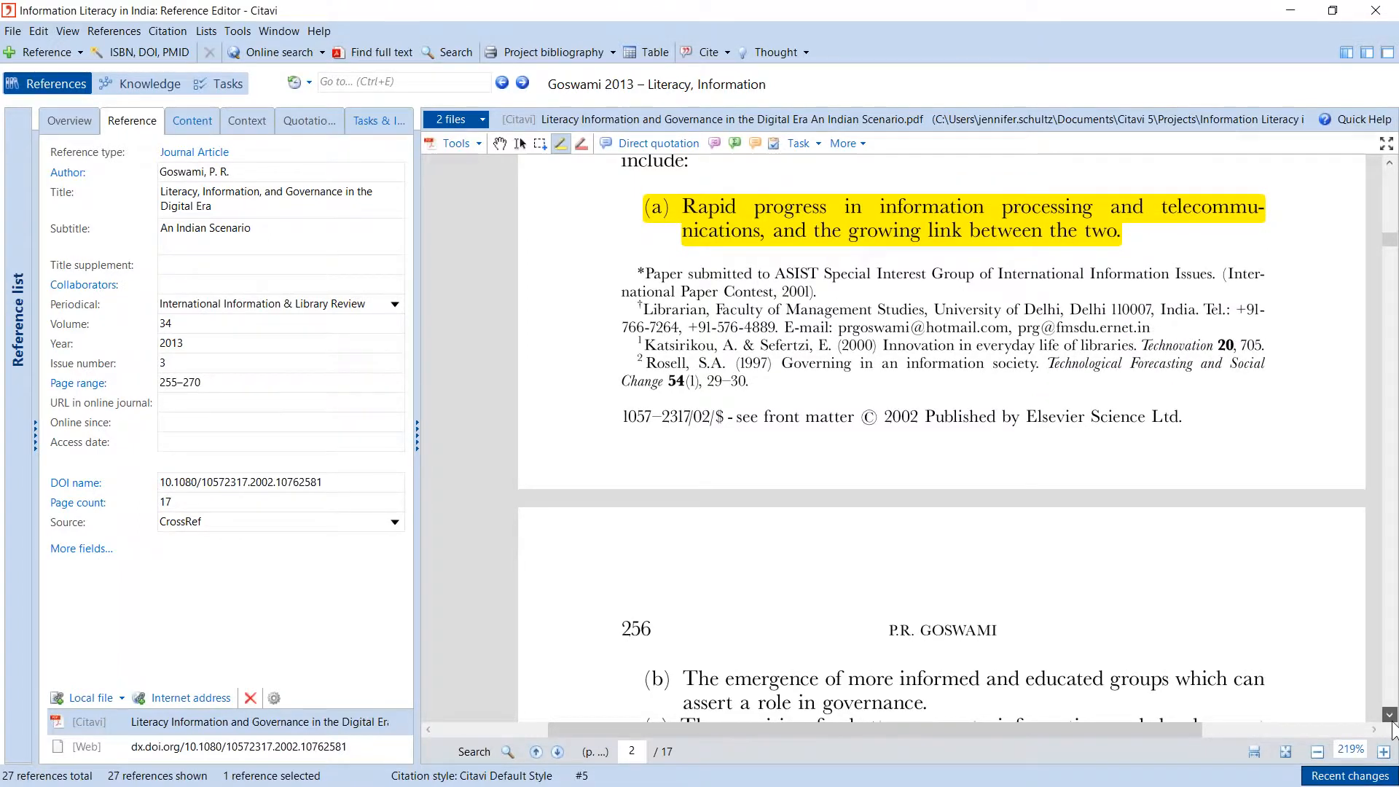
scroll(647, 397, down, 3)
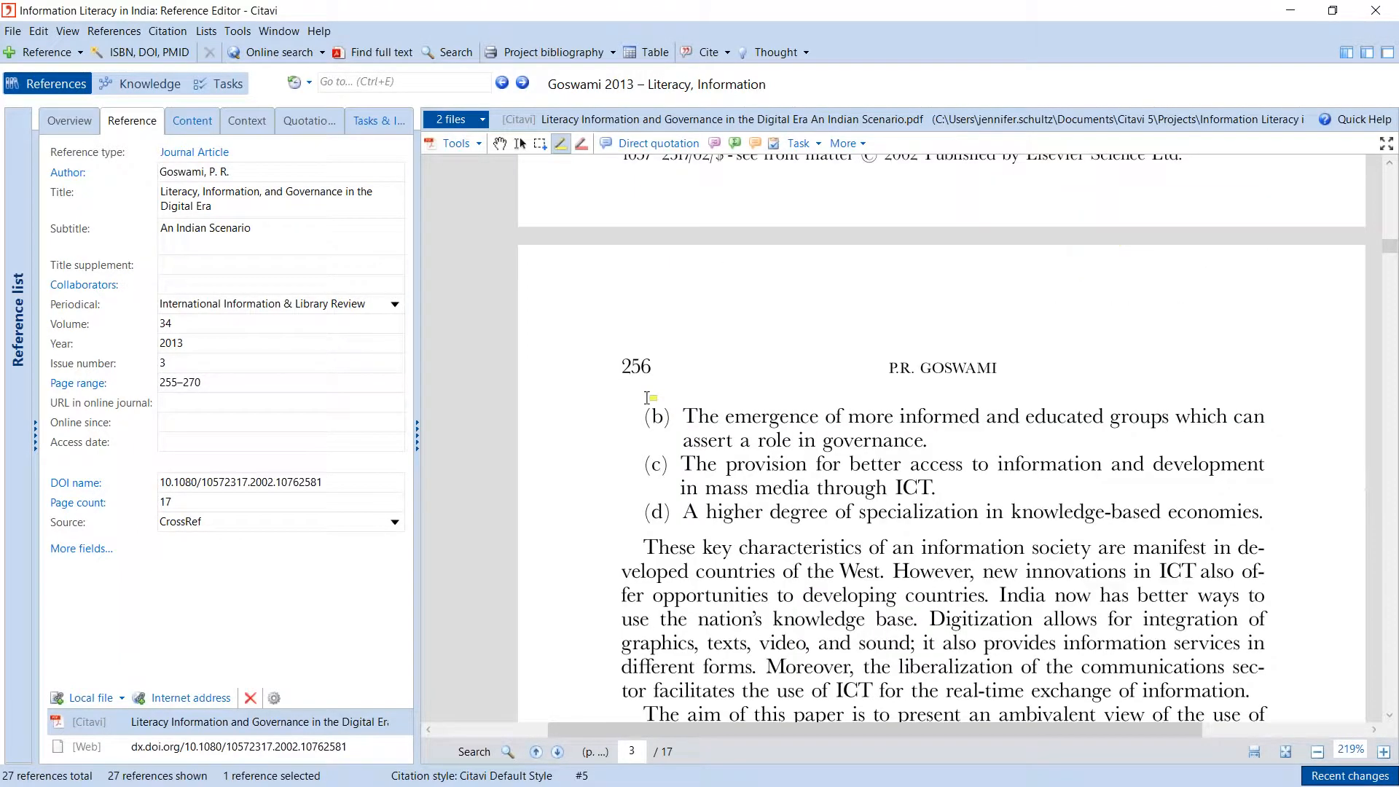
drag(647, 397, 1274, 507)
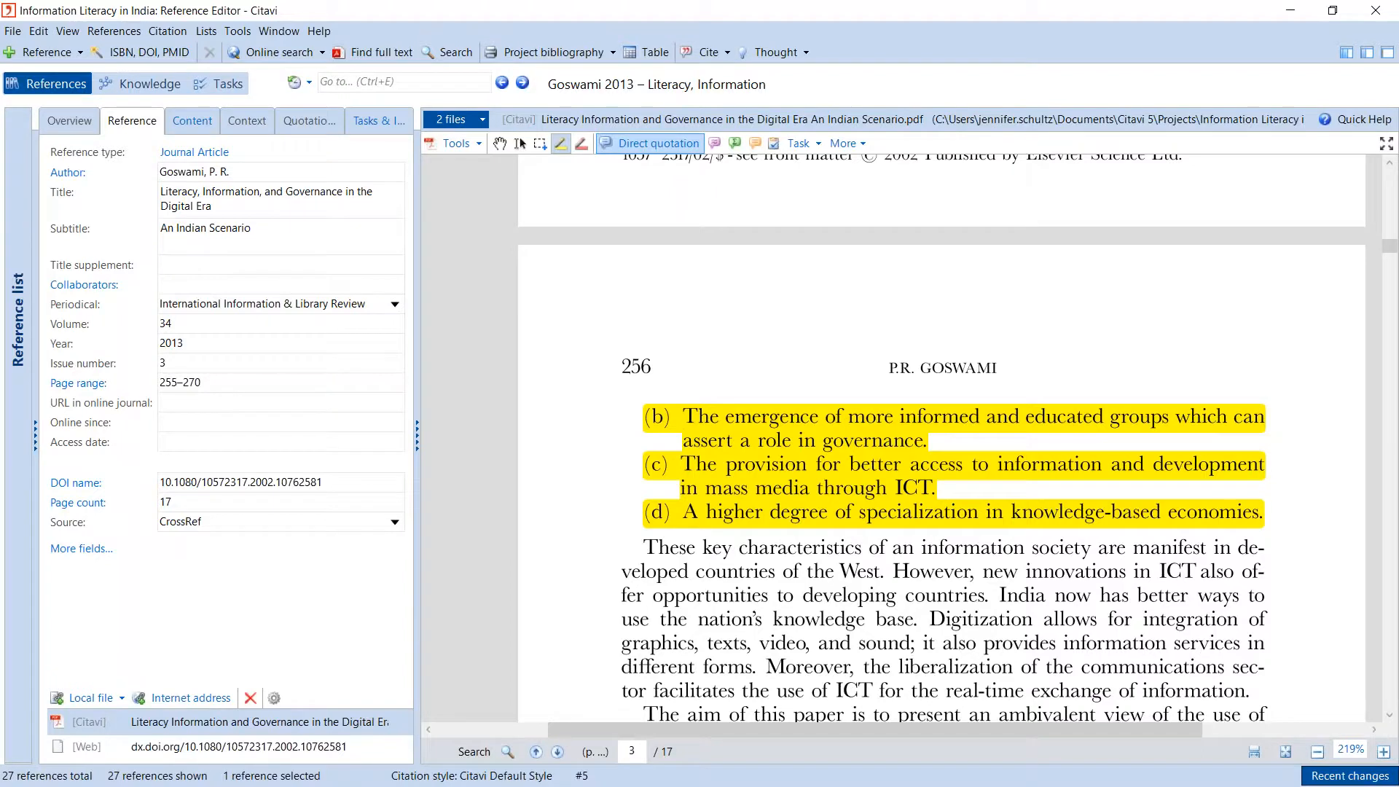
key(d)
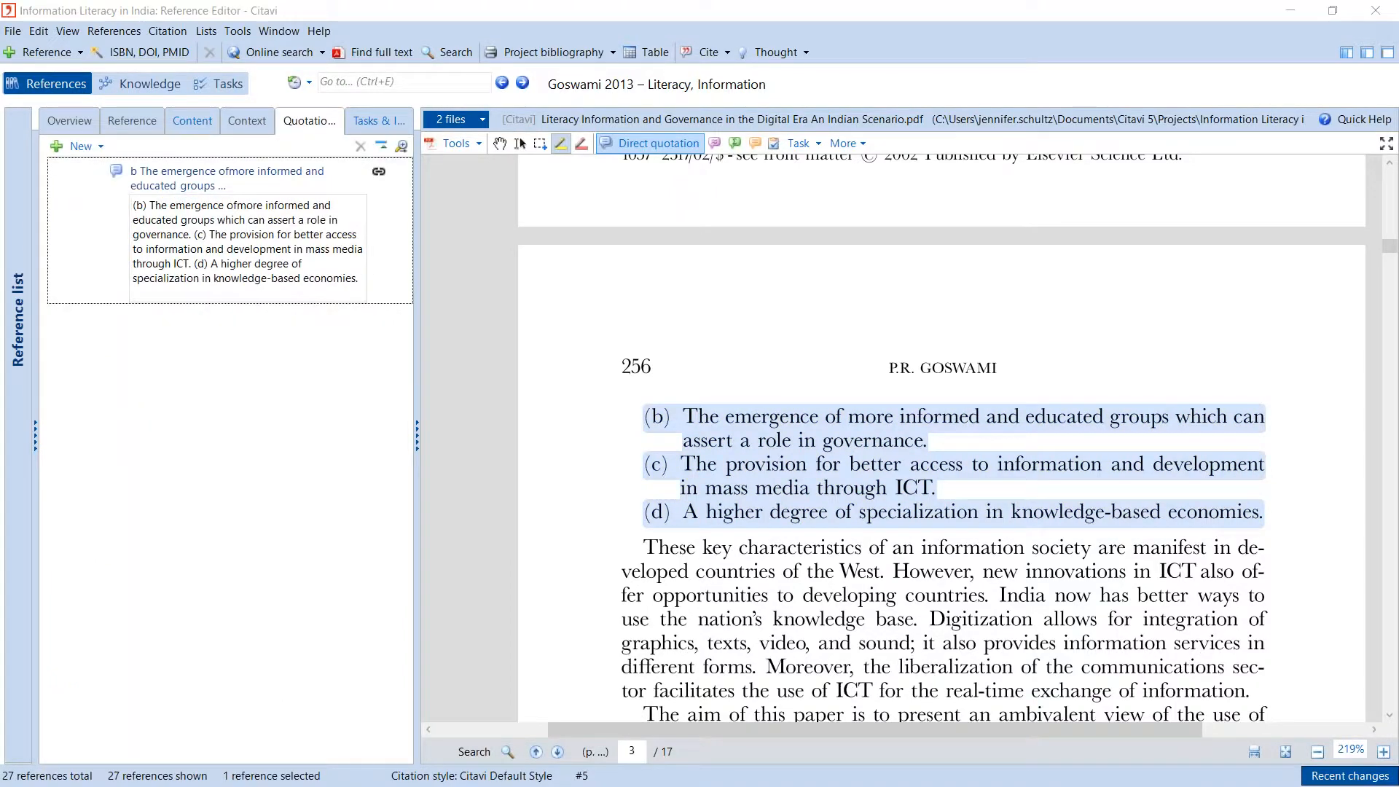
Replace the new quotation's heading with "List of information society characteristics".
click(221, 231)
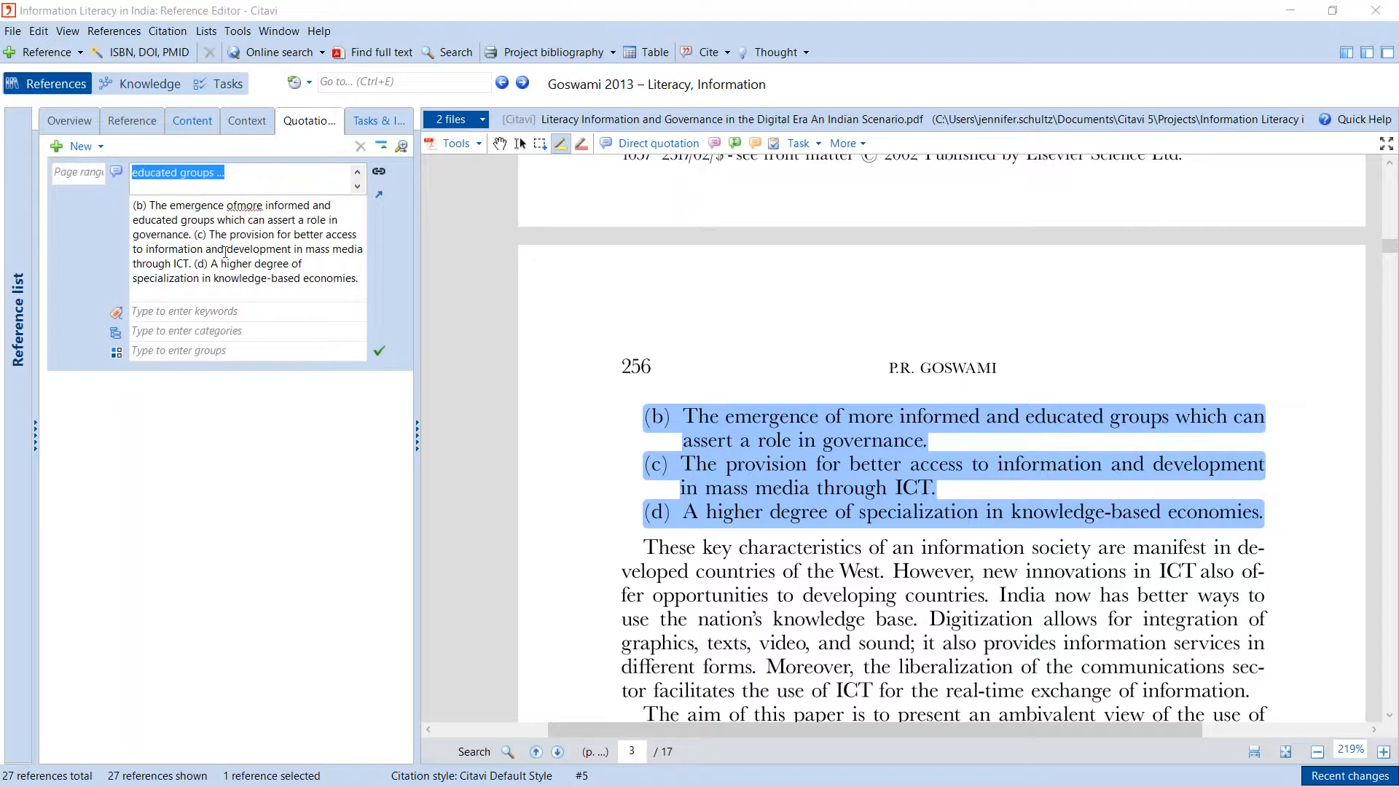
click(274, 250)
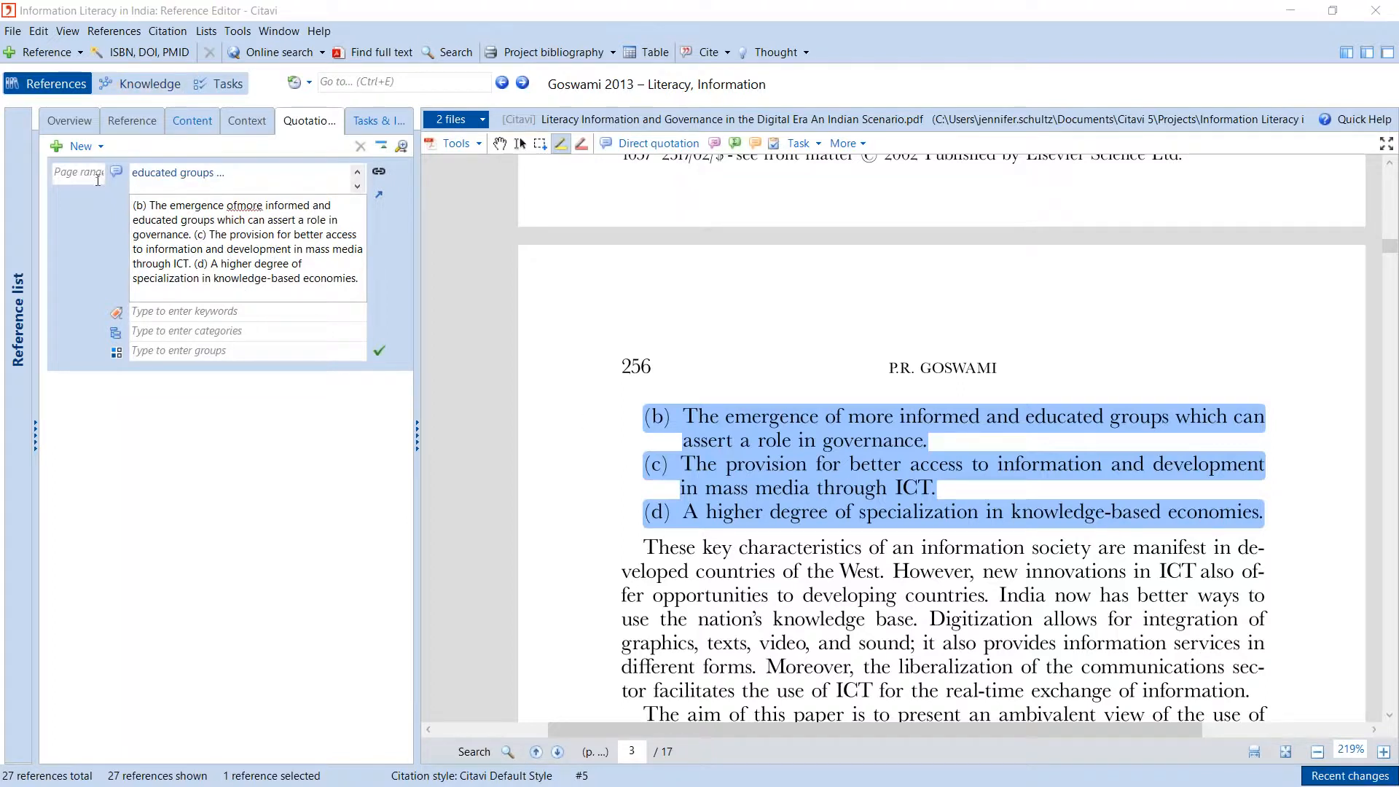
click(131, 176)
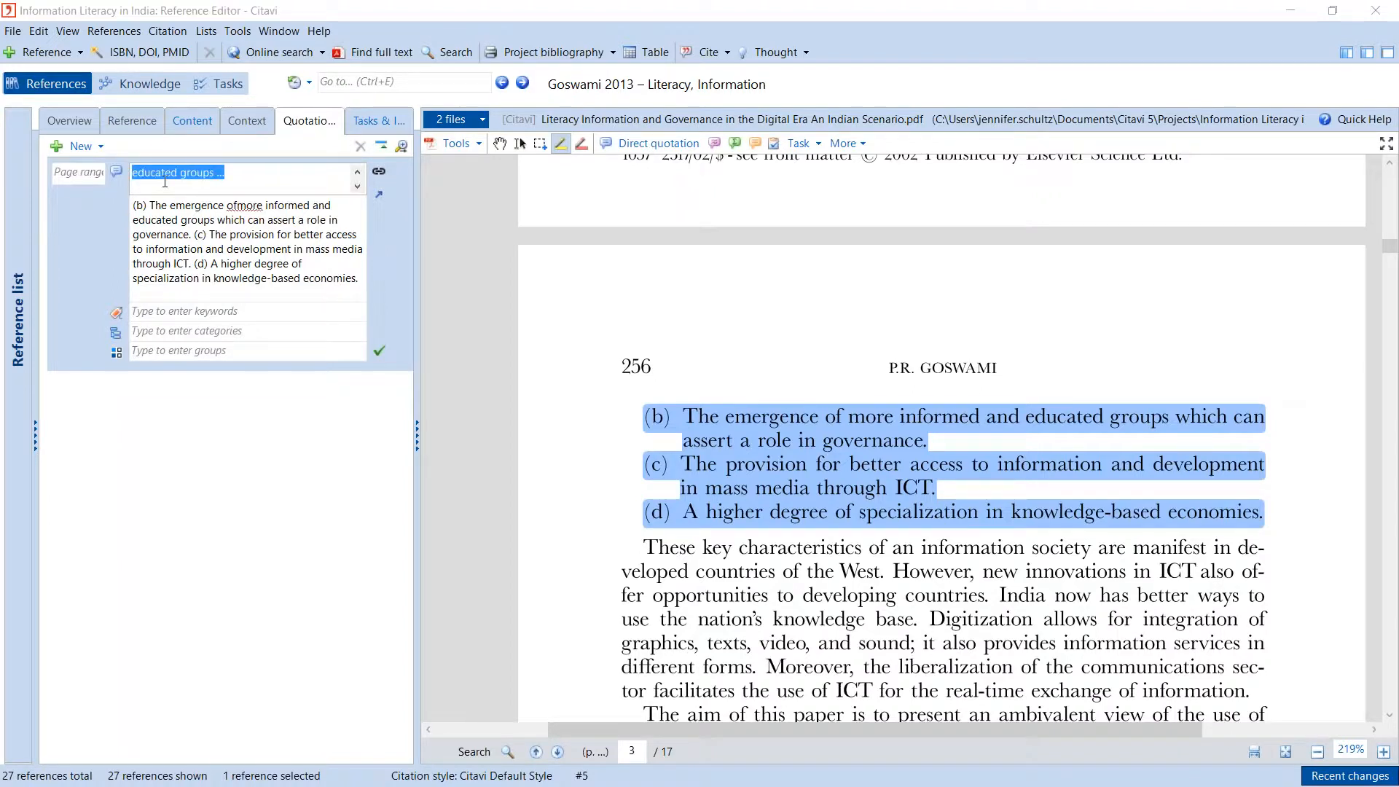
key(BackSpace)
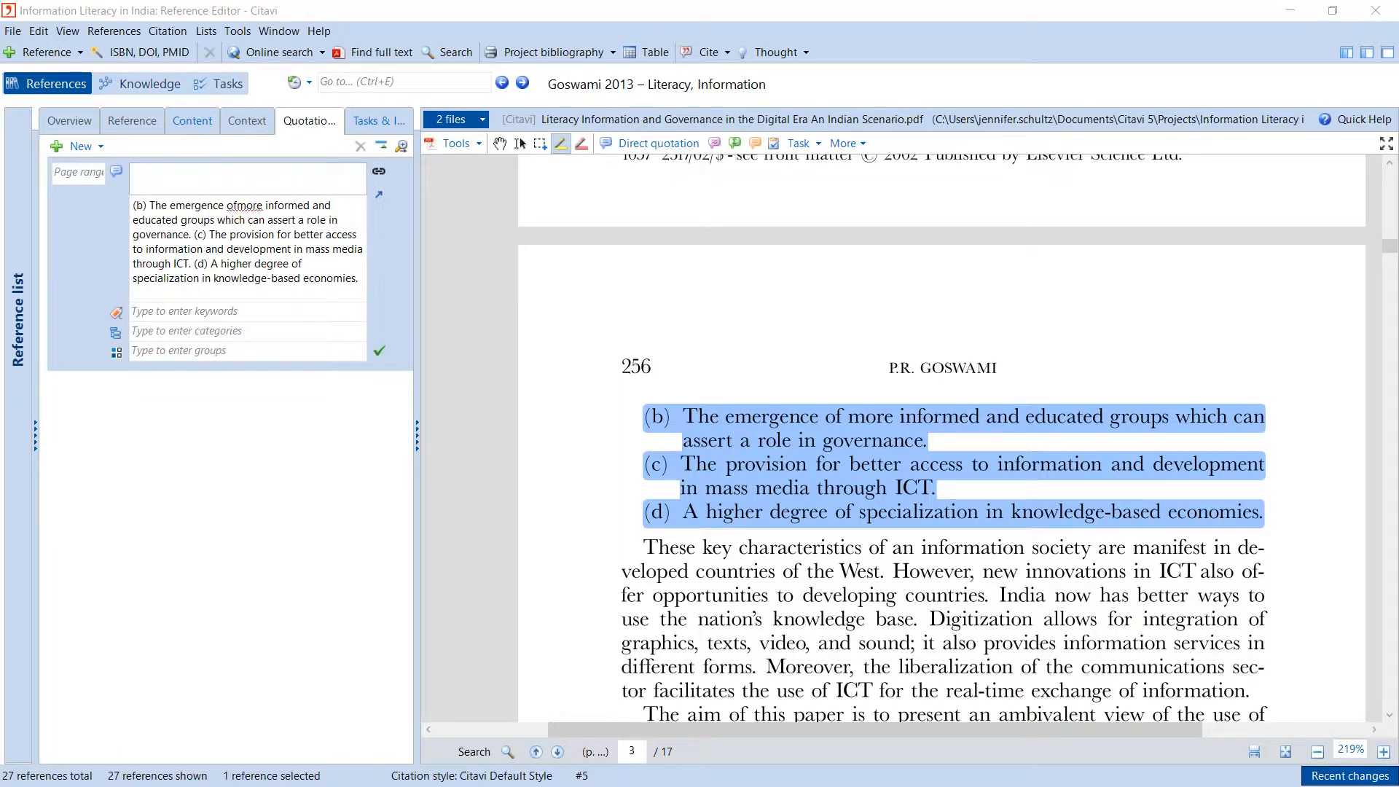
text(List of information c)
key(BackSpace)
text(scoie)
key(BackSpace)
key(BackSpace)
key(BackSpace)
key(BackSpace)
key(BackSpace)
text(society)
text( s)
key(BackSpace)
text(characteristics)
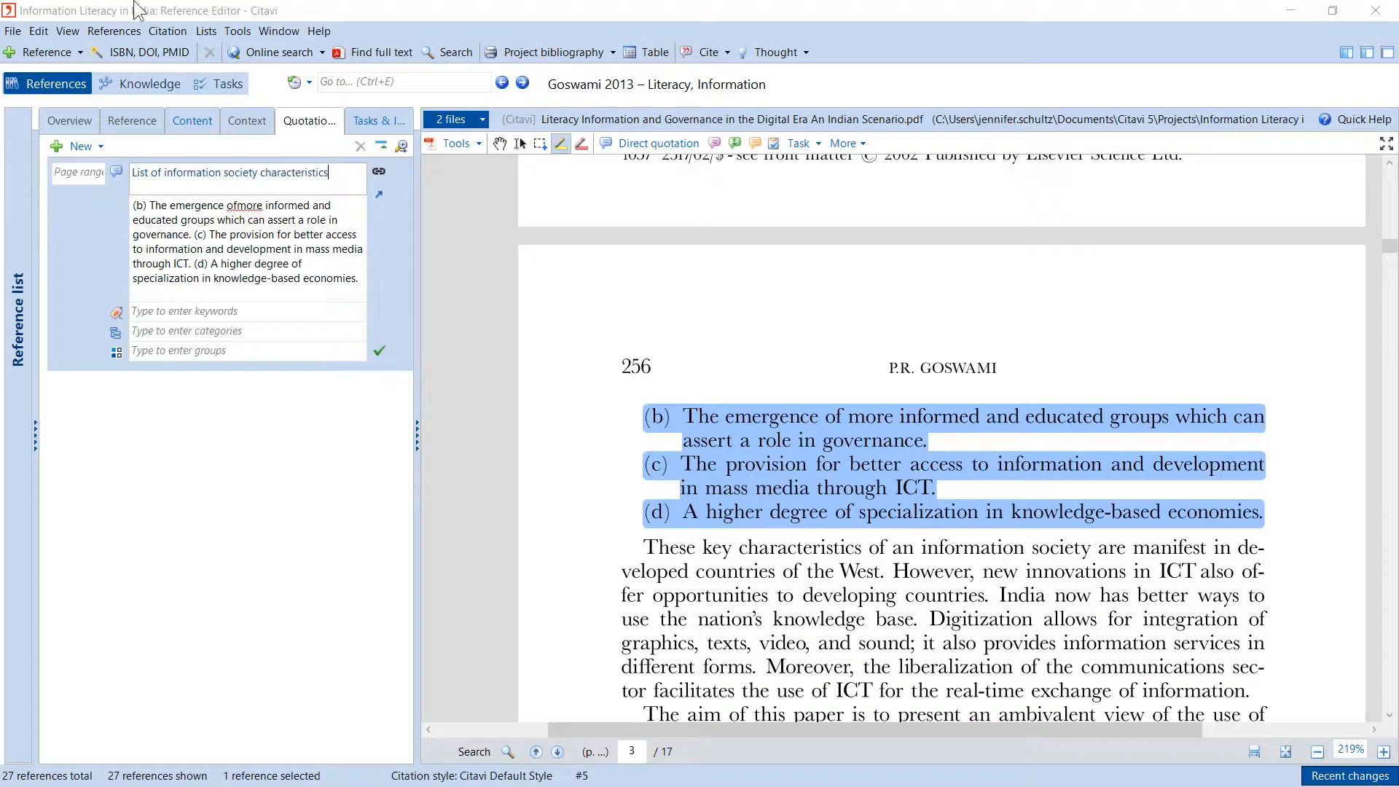
Set the quotation's page range to 256 and enclose its text in double quotation marks.
click(78, 171)
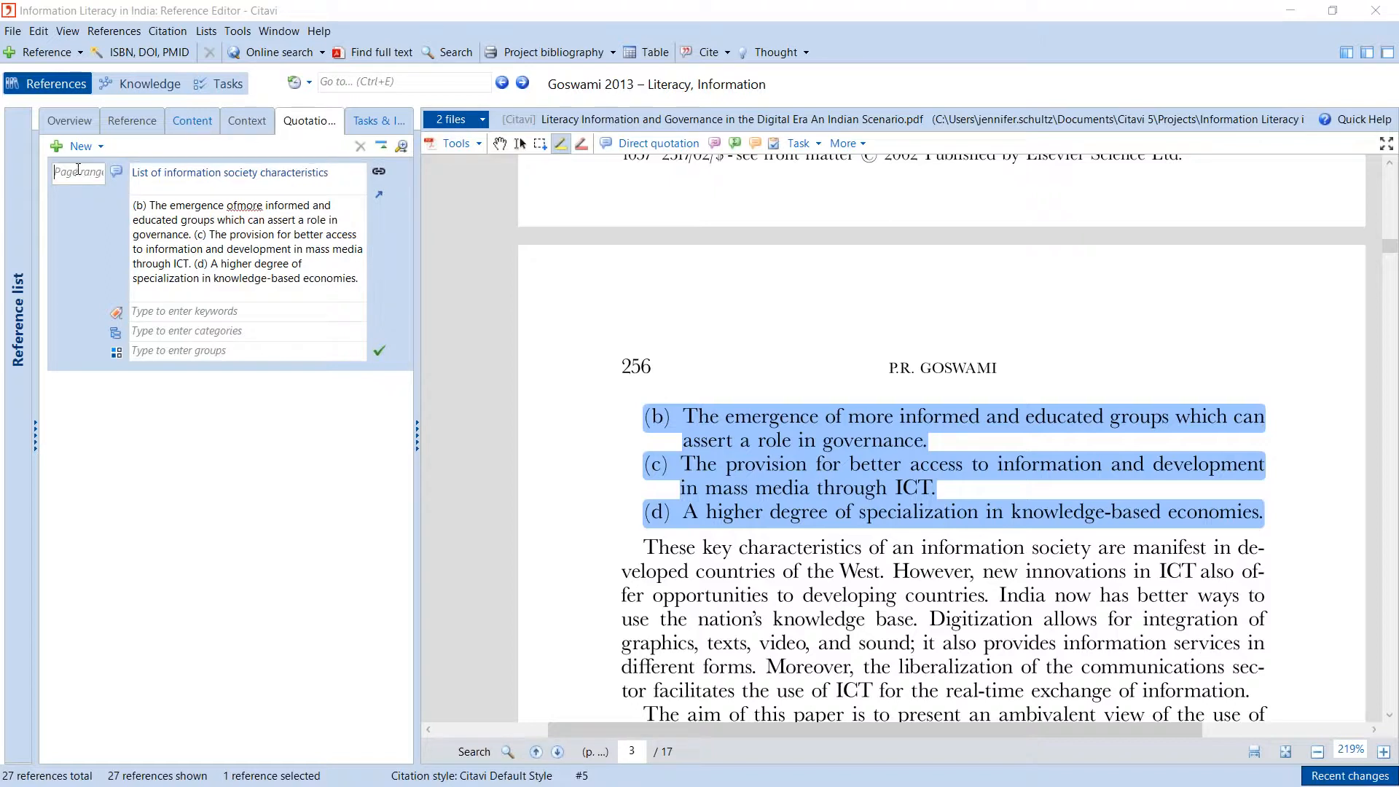
text(256)
click(300, 279)
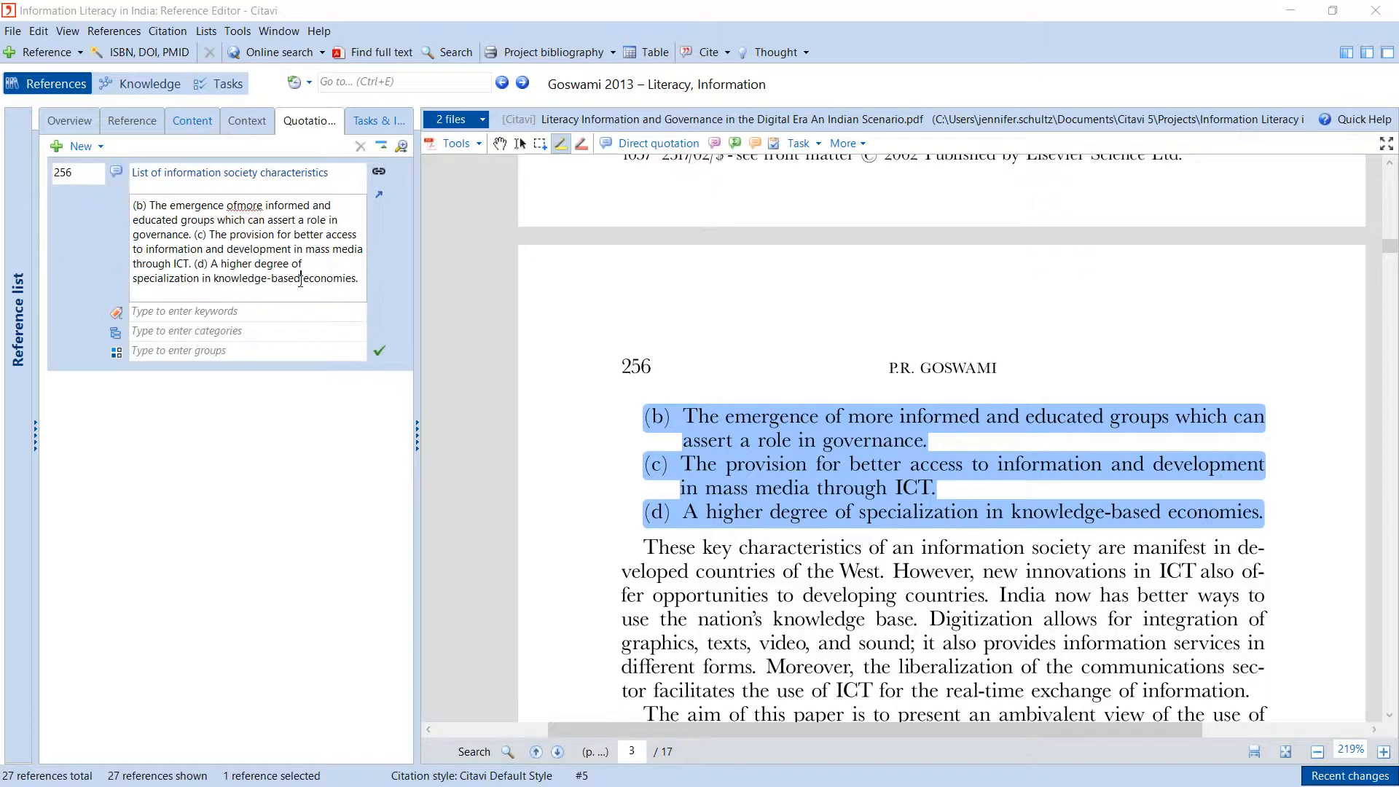
key(ctrl+Home)
text(")
click(362, 284)
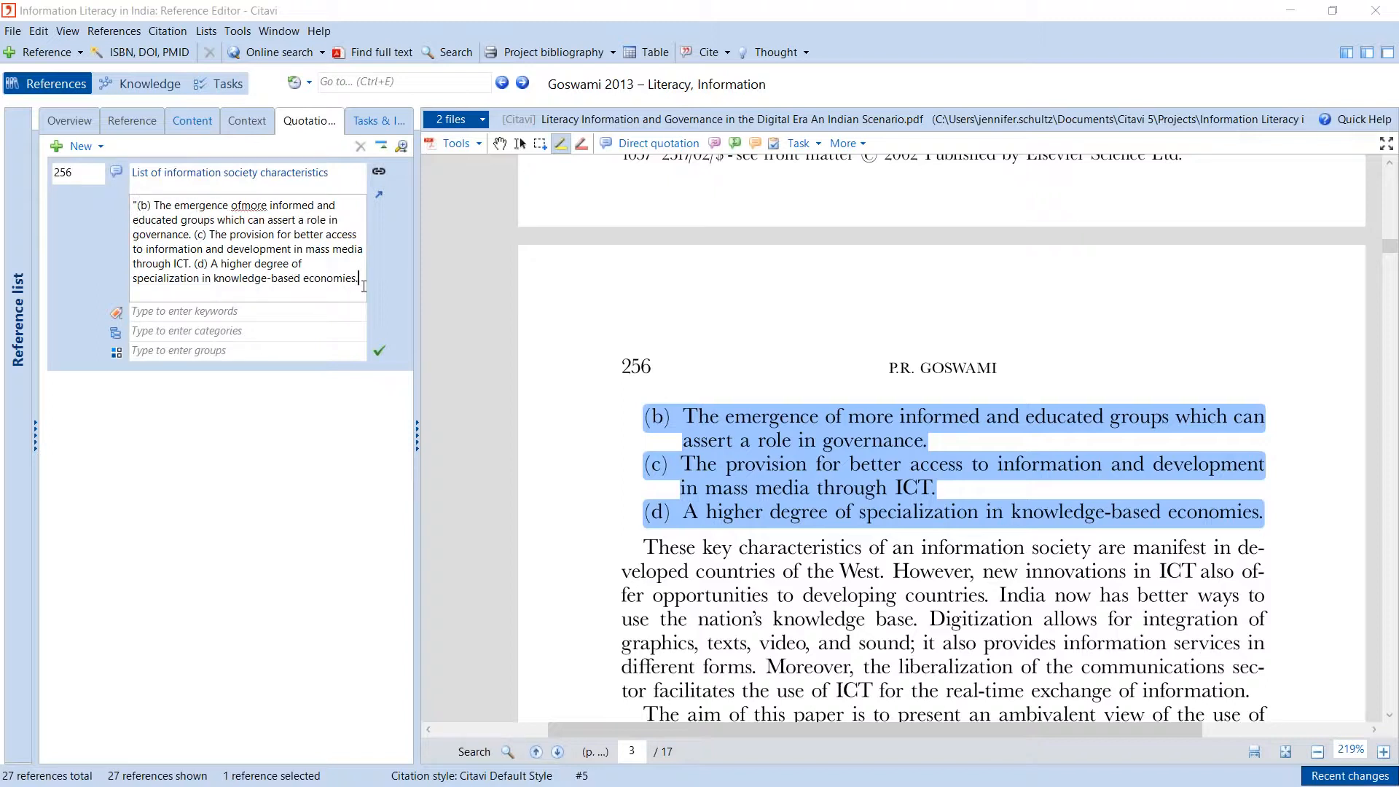
text(")
Put items (c) and (d) of the quotation text on separate lines.
click(193, 236)
text(£)
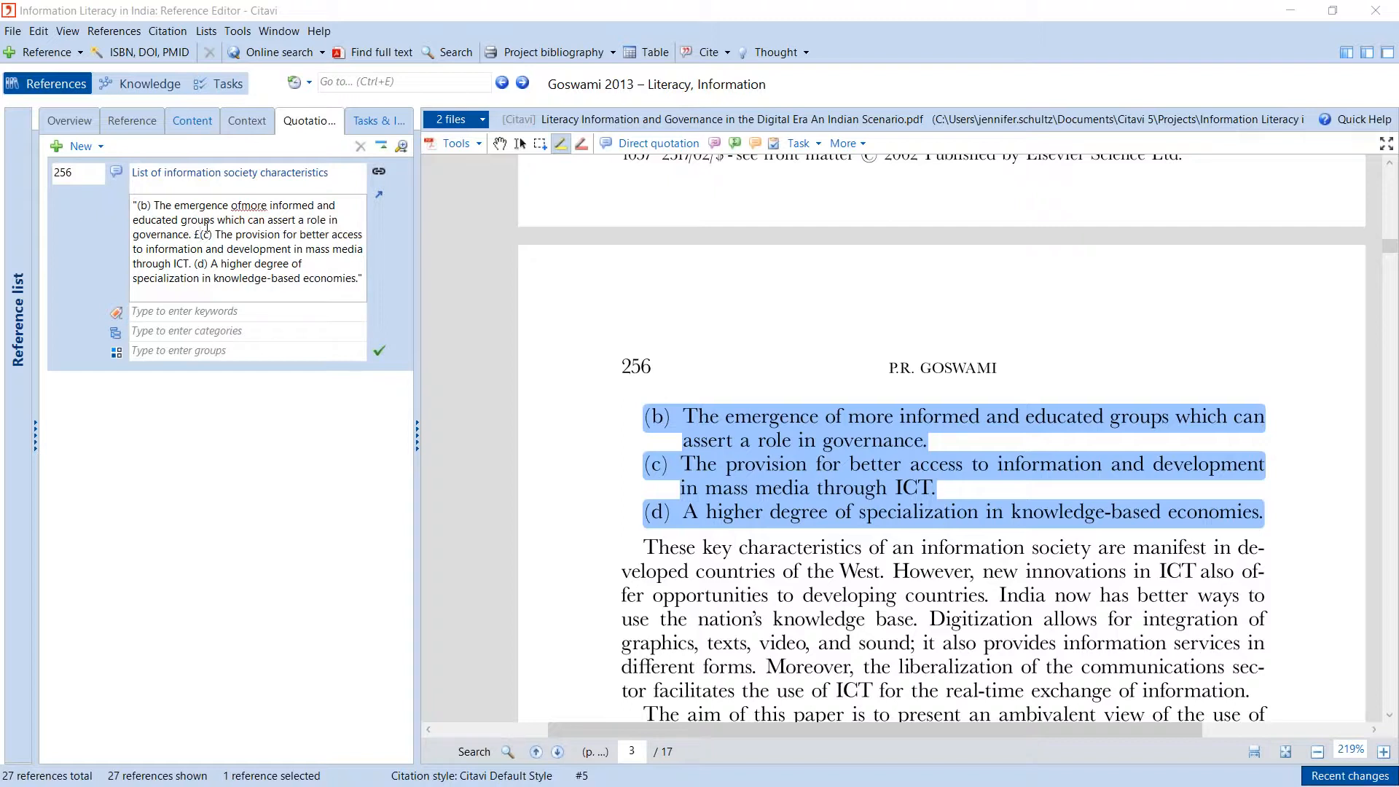
key(BackSpace)
key(Return)
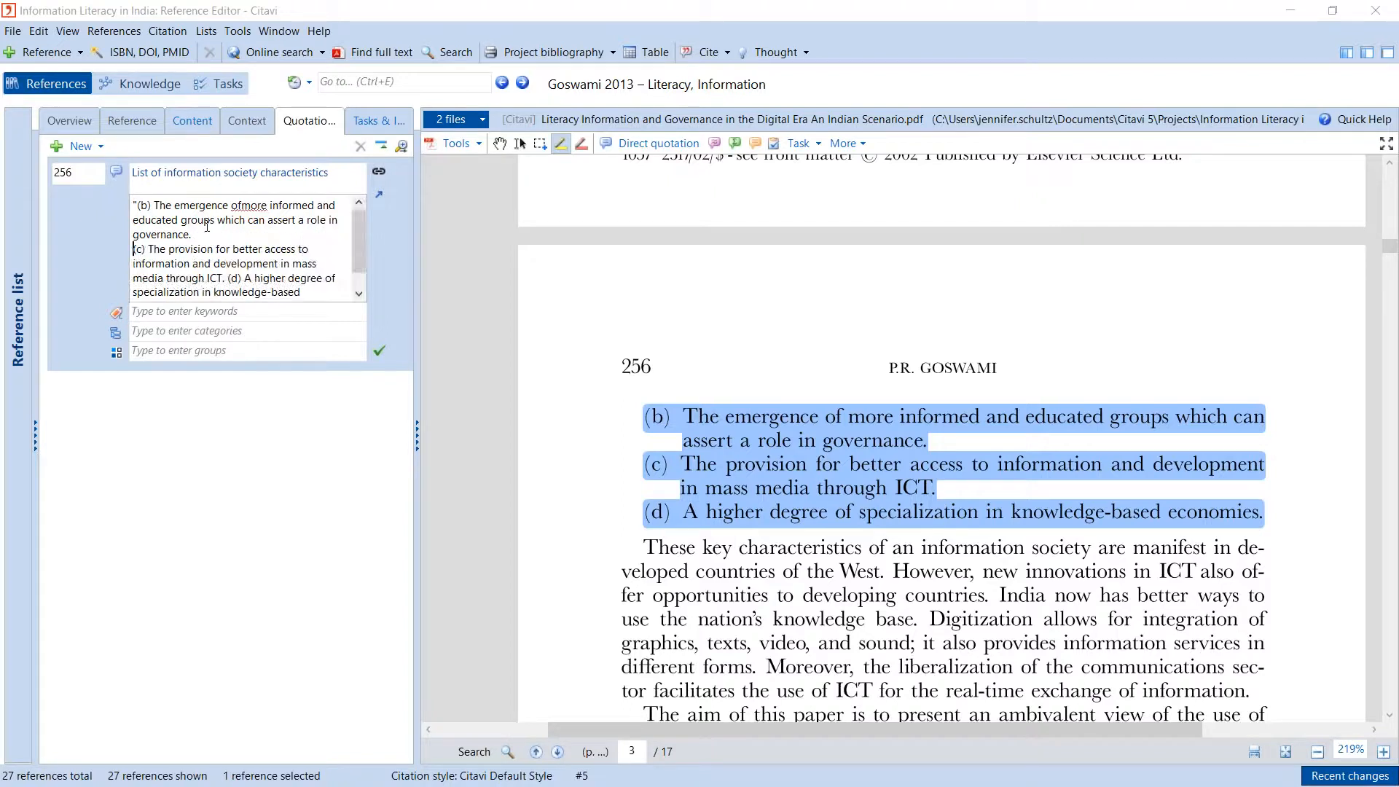
click(228, 280)
key(Return)
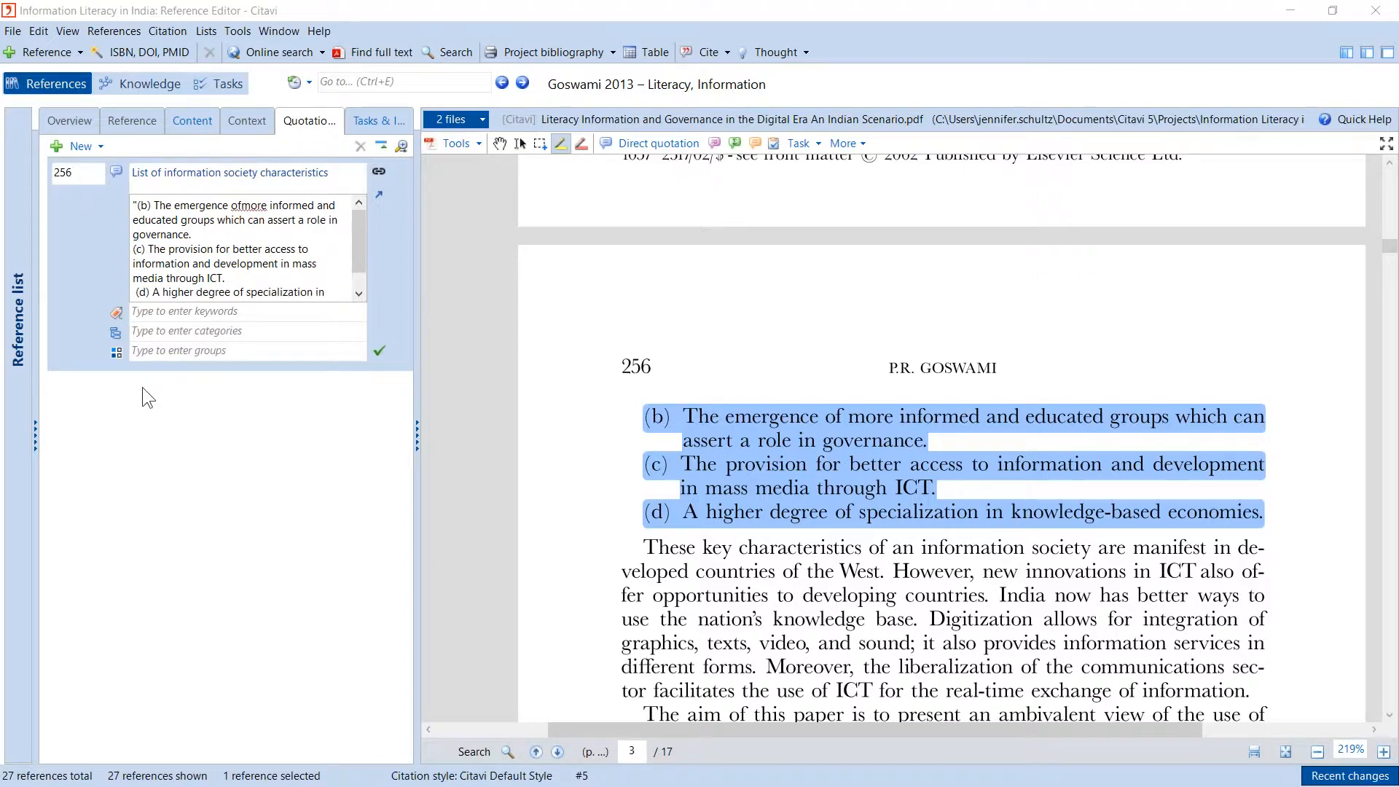
drag(358, 242, 358, 265)
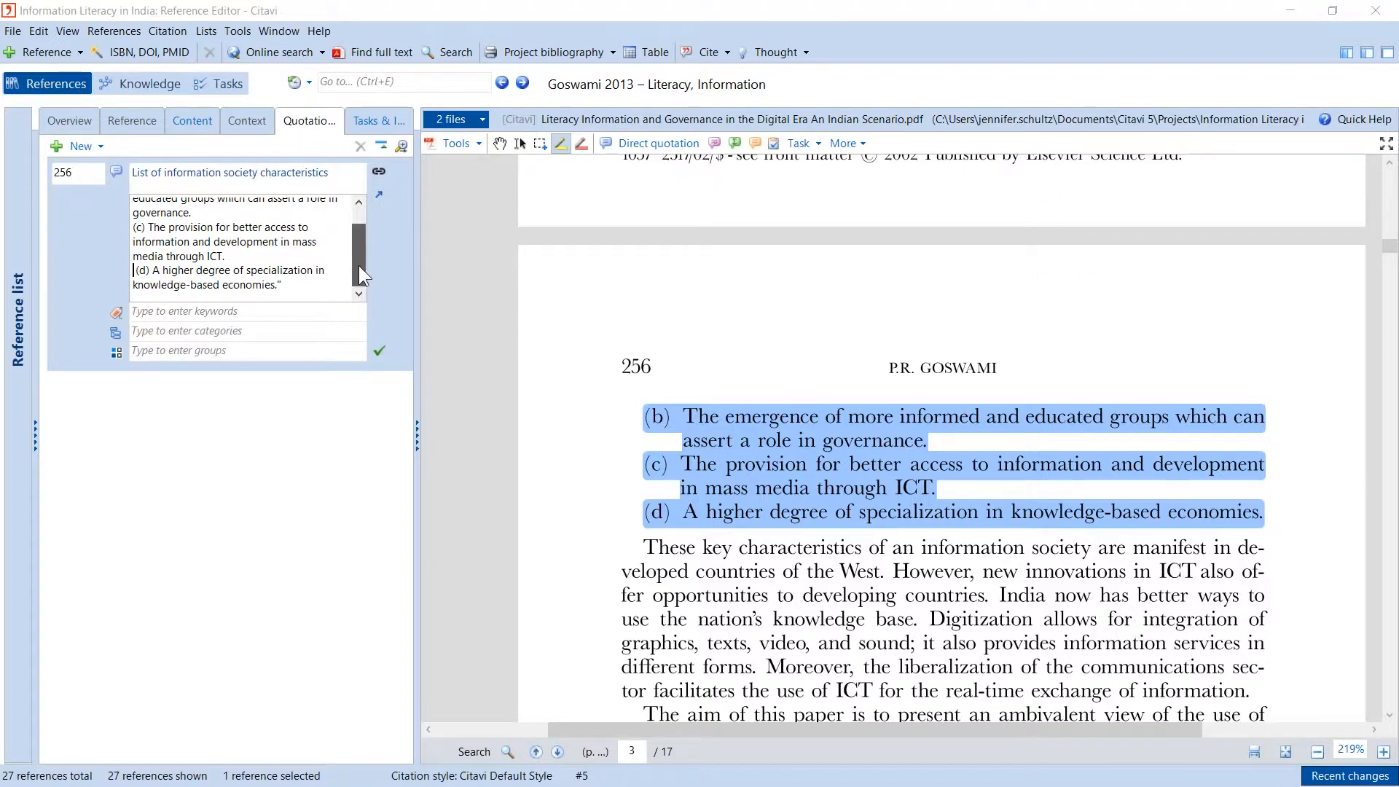
Create the category "Introduction" and assign it to the quotation.
click(240, 331)
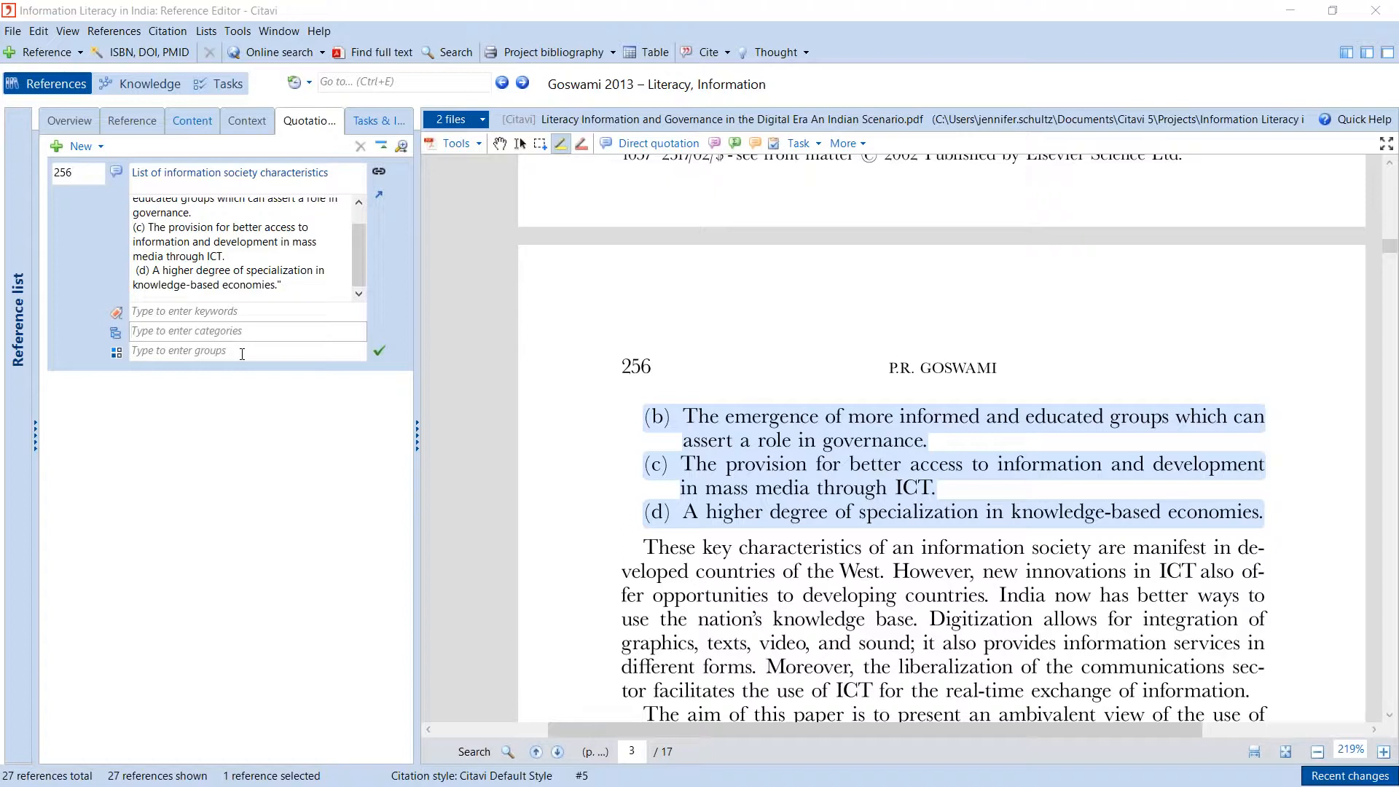
text(Intr)
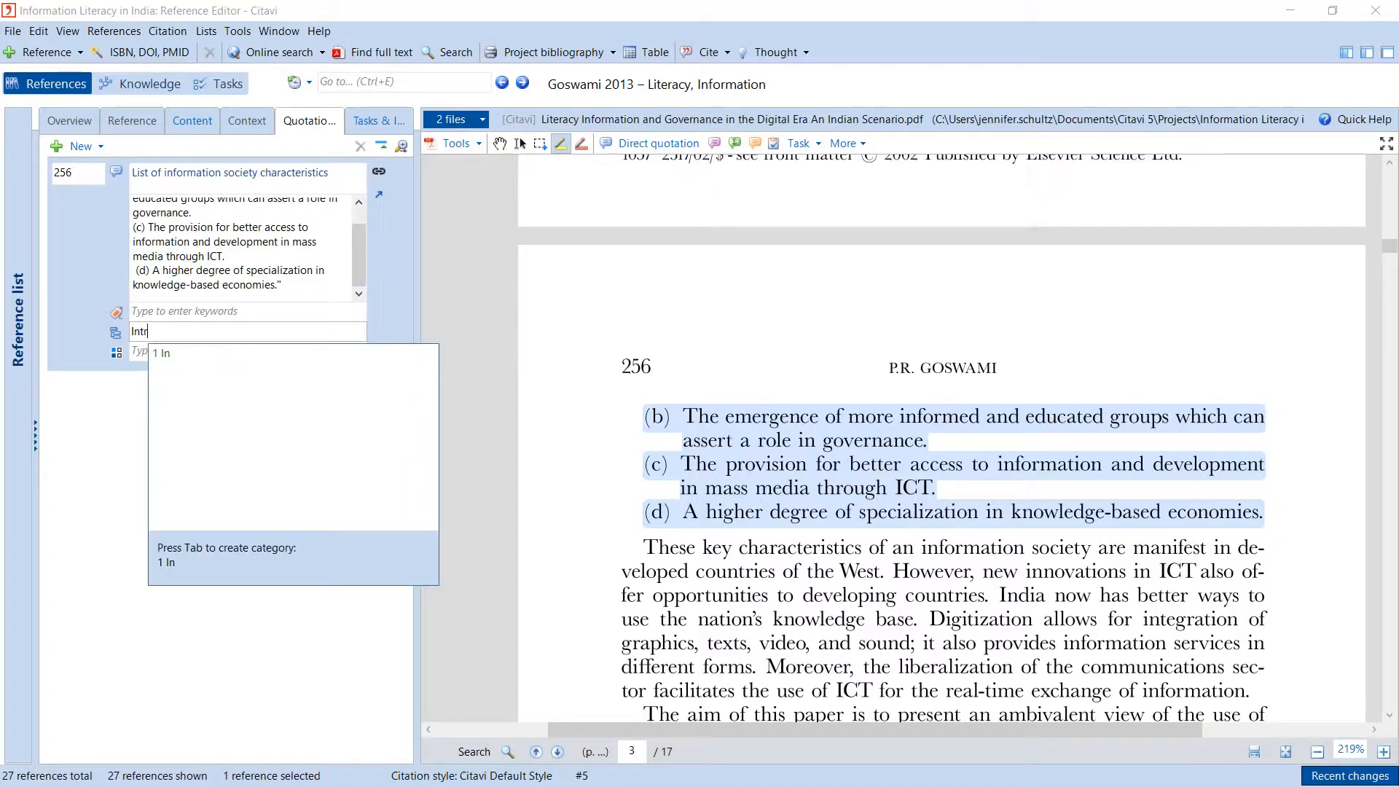
text(oduction)
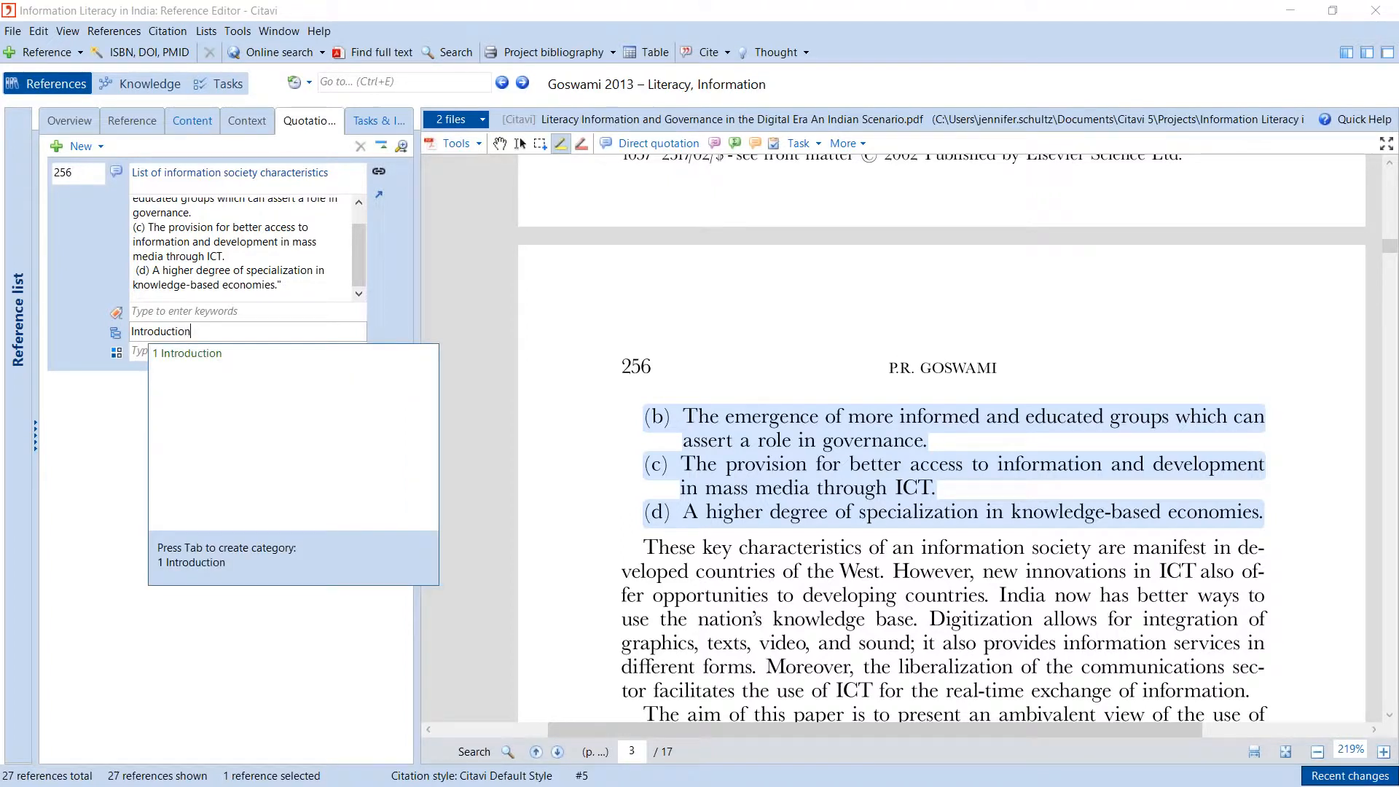
key(Tab)
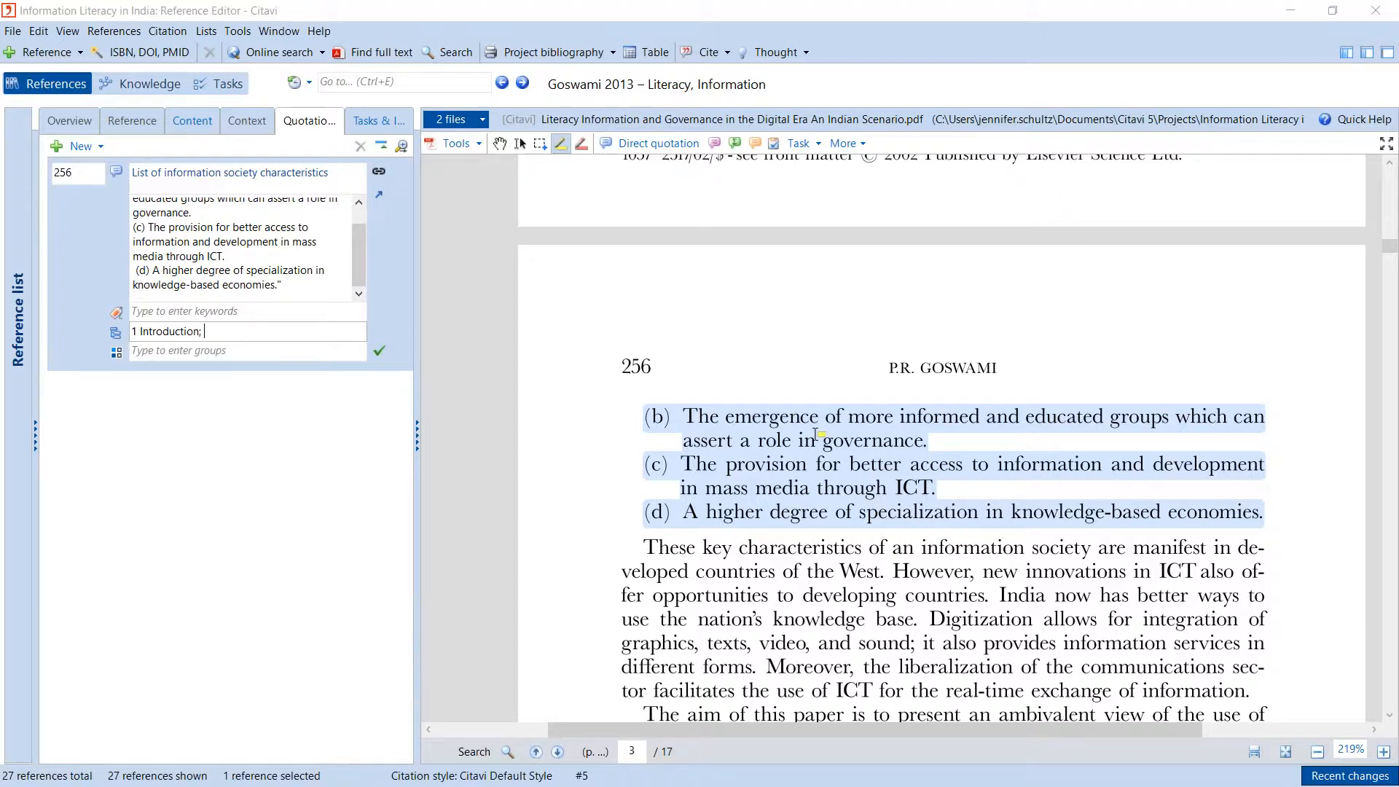
Select the indented "Successful e-government" passage on PDF page 9 as a rectangular image area.
scroll(816, 435, down, 3)
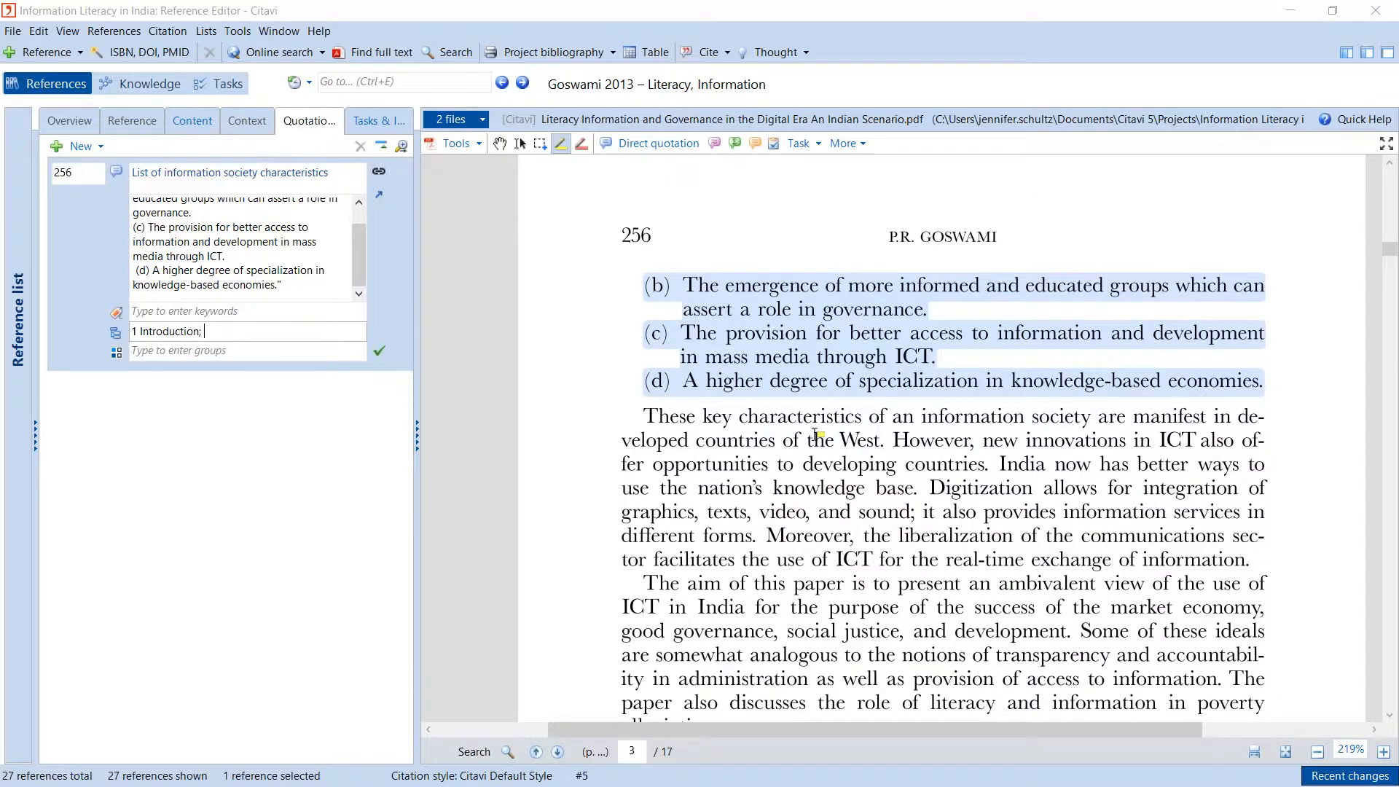
scroll(816, 435, down, 3)
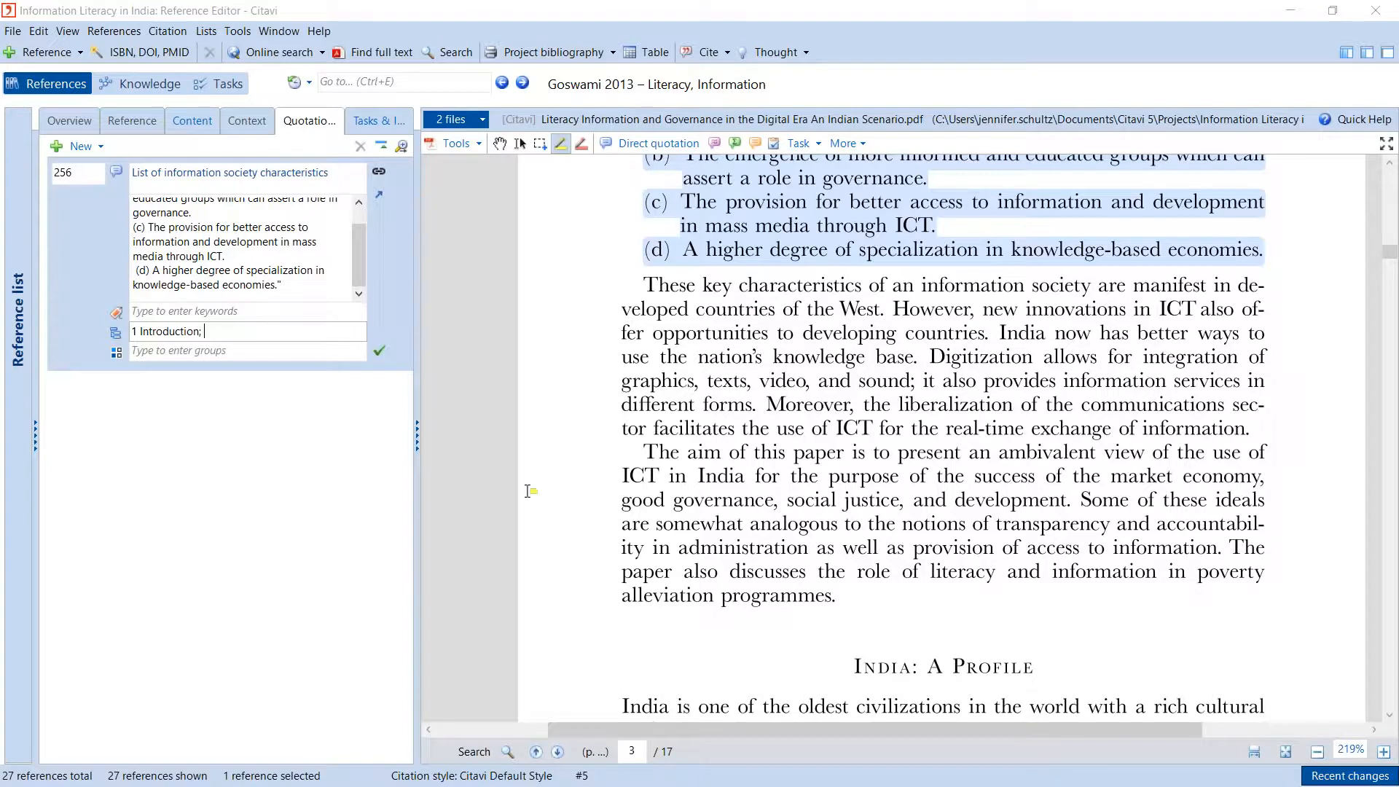
scroll(526, 491, down, 12)
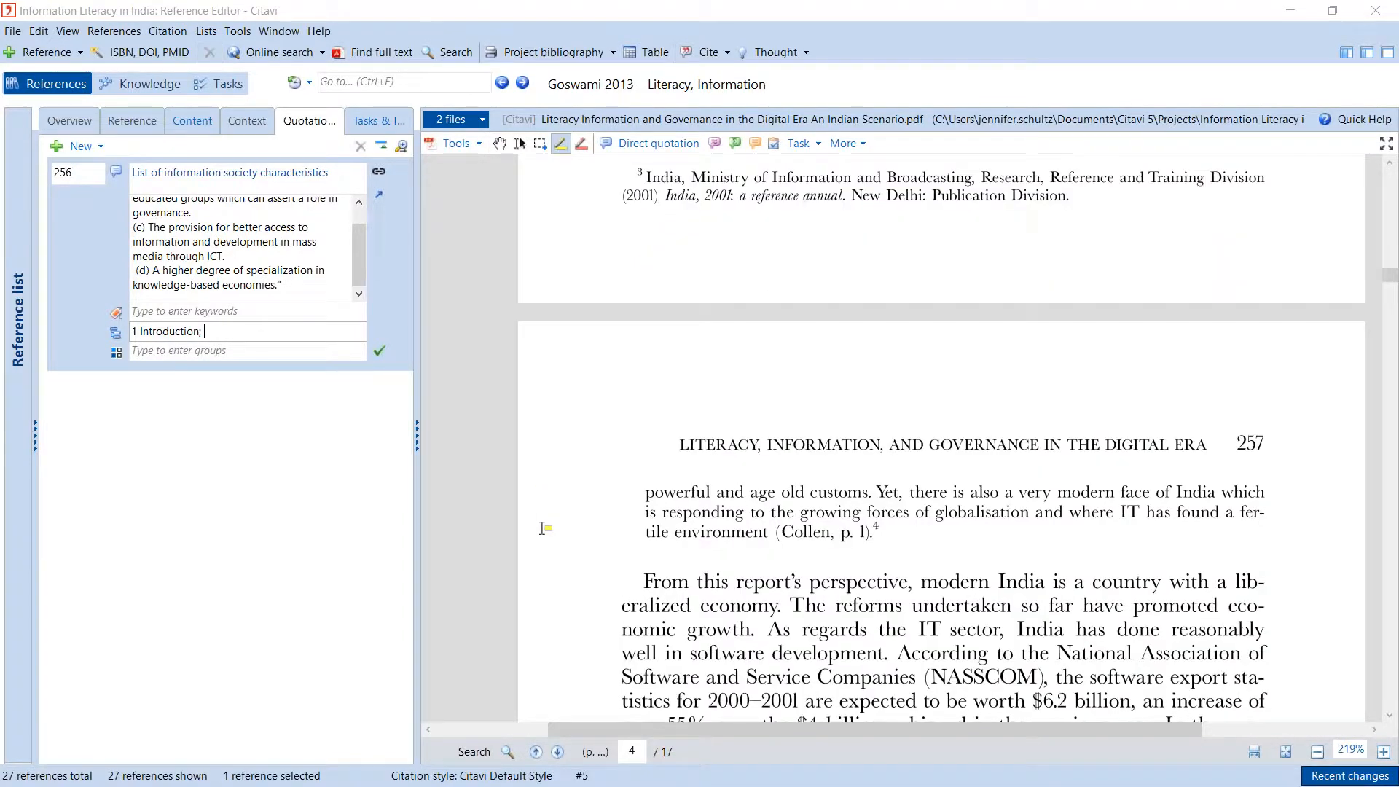
scroll(862, 433, down, 20)
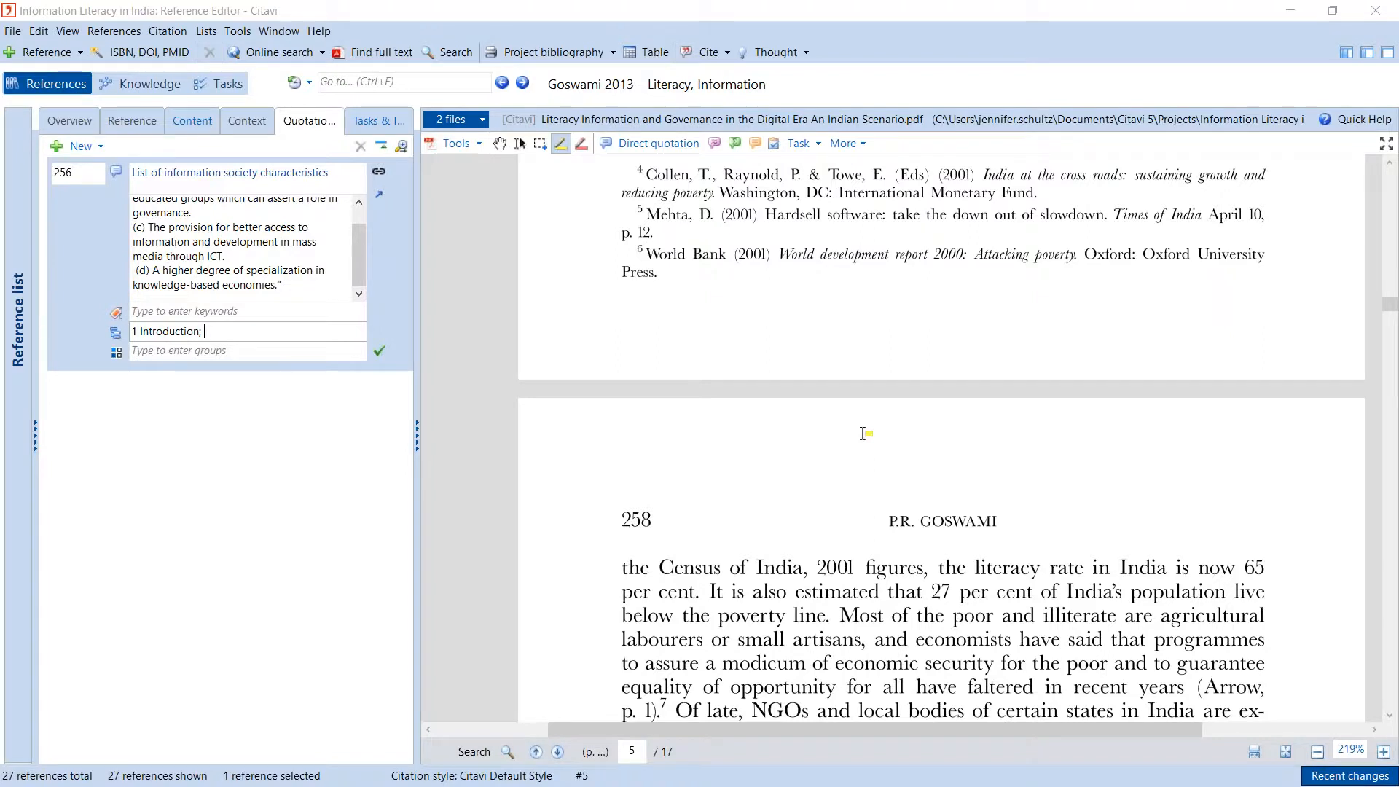
scroll(865, 433, down, 20)
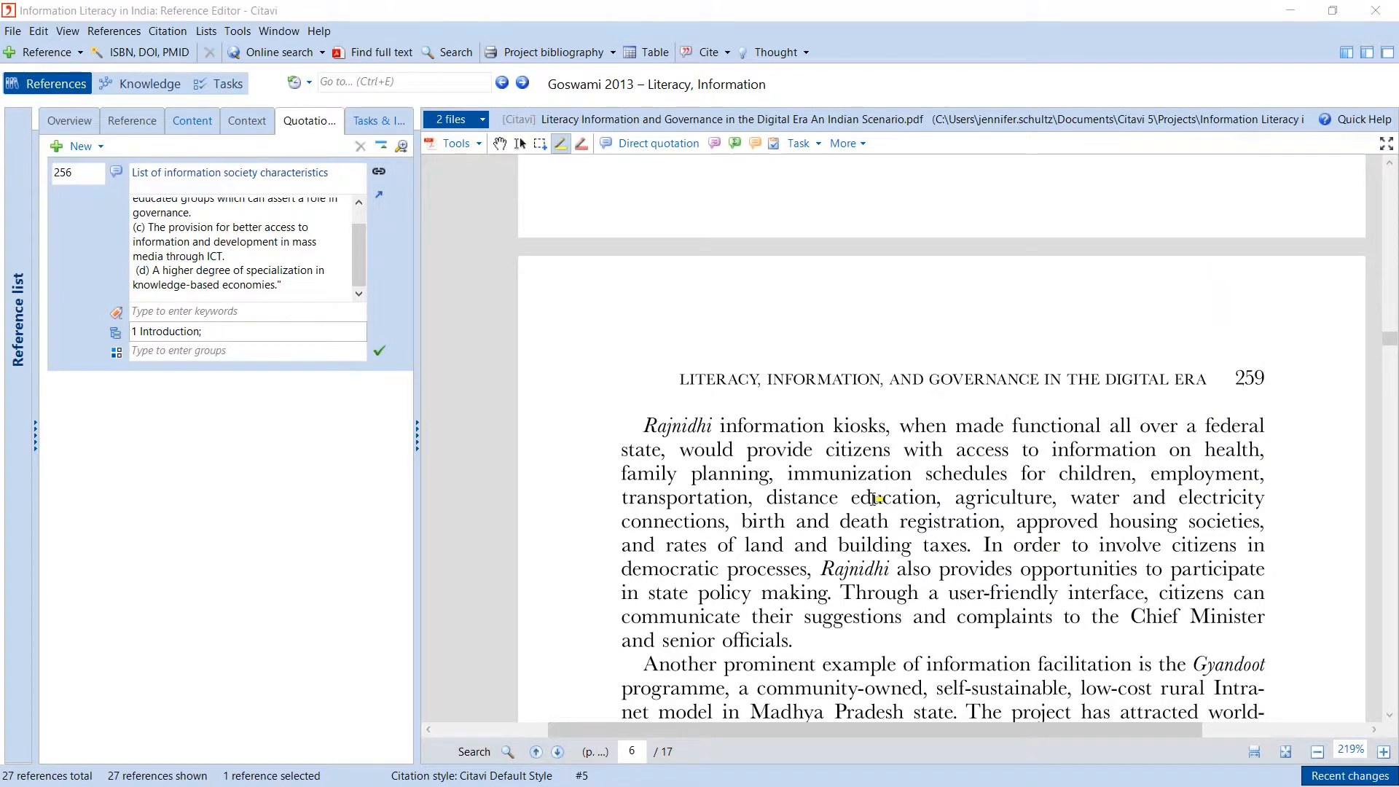
scroll(874, 499, down, 20)
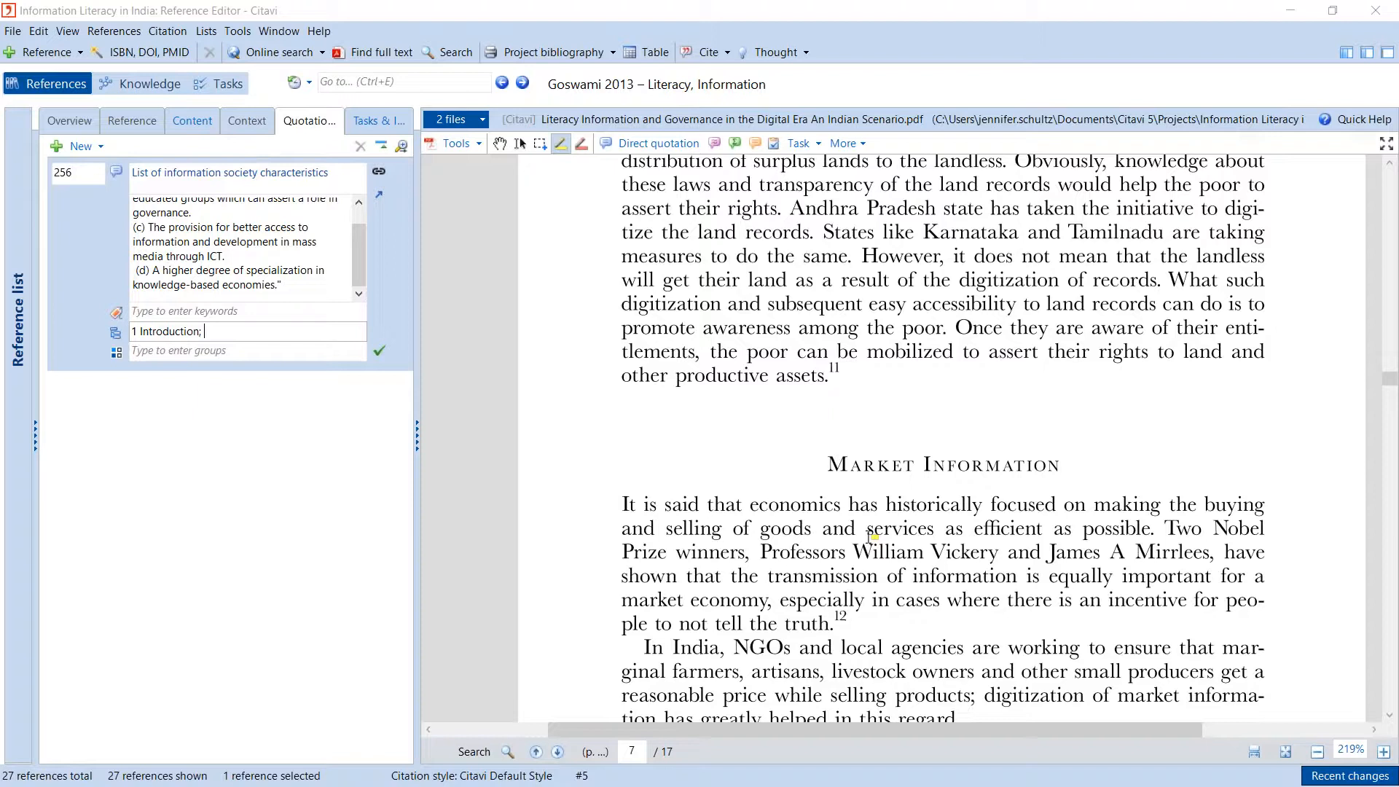
scroll(870, 536, down, 20)
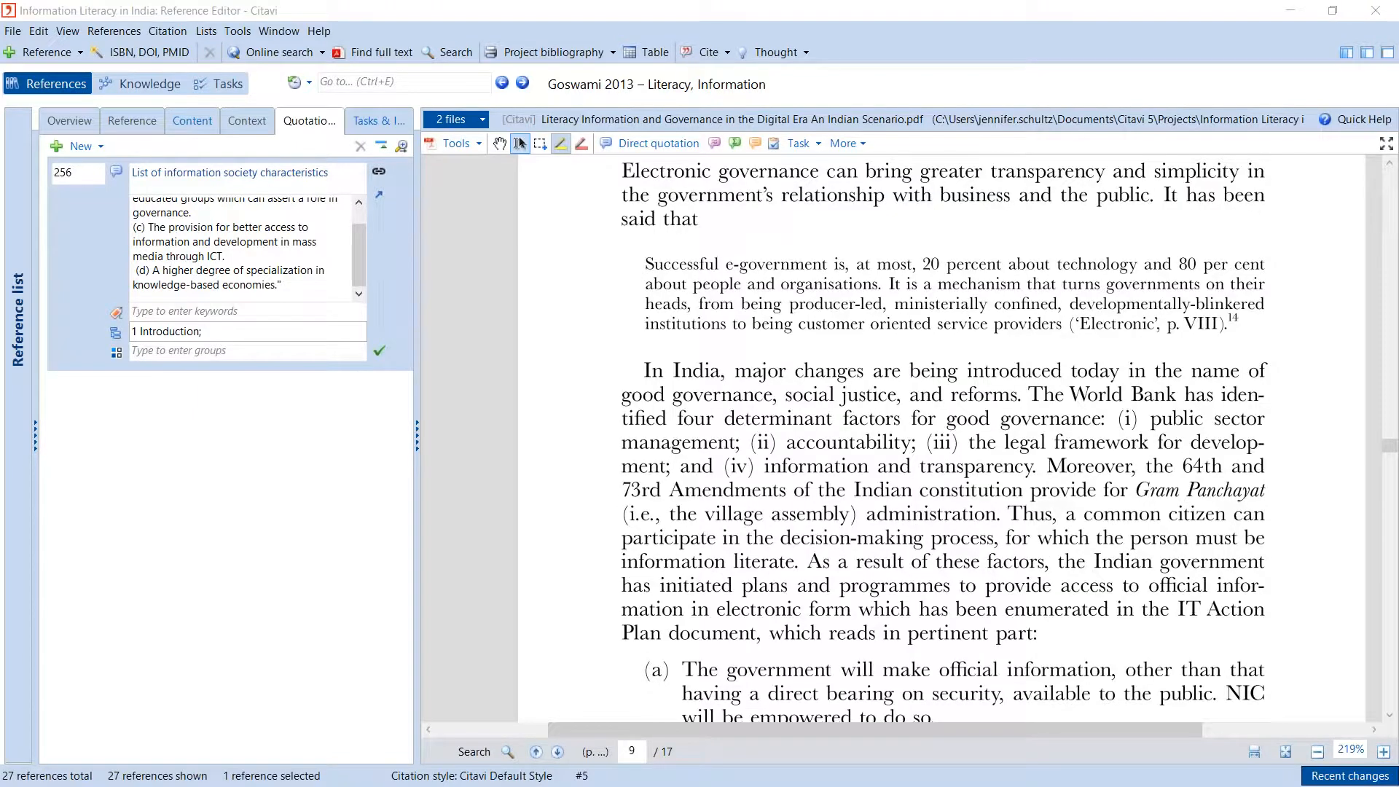
click(540, 143)
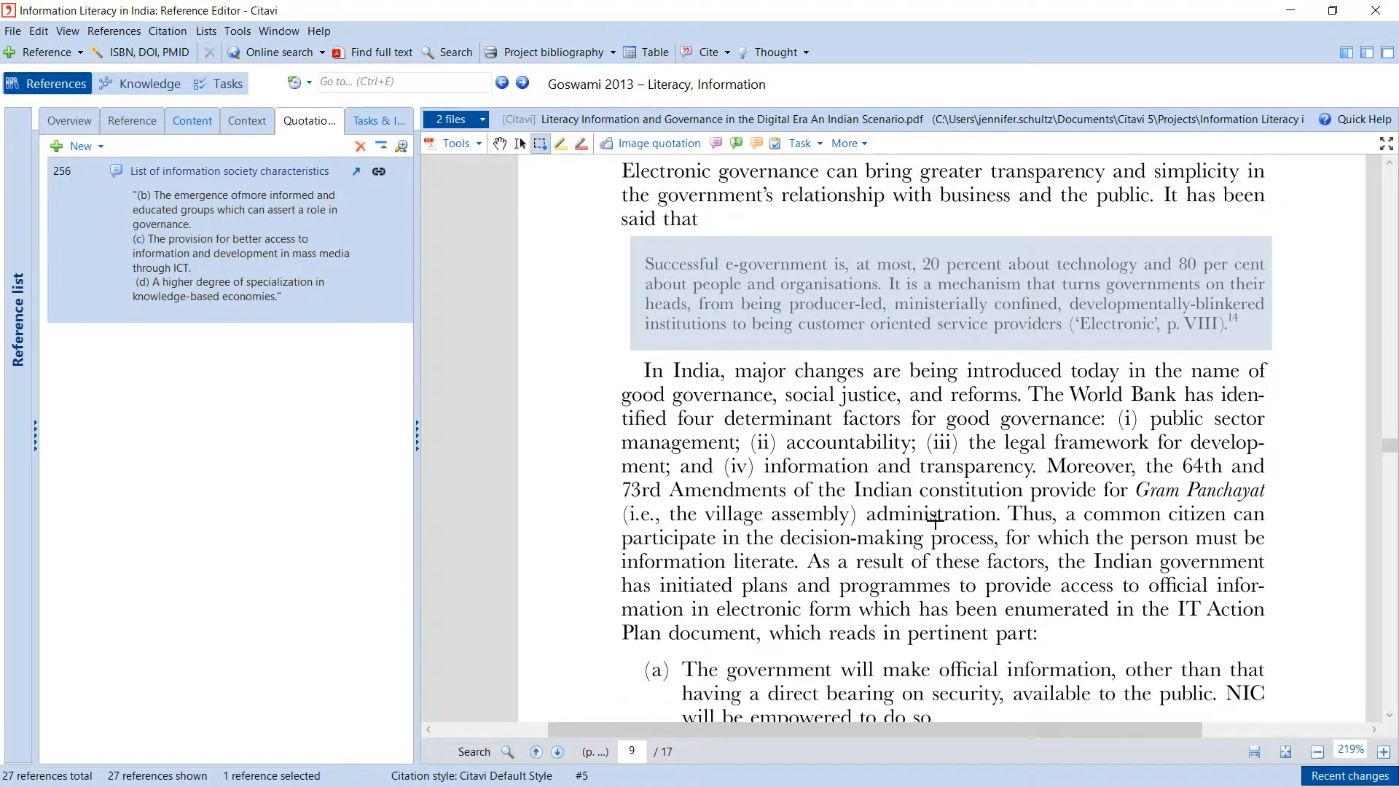
Save the Kerala on-line healthcare passage on PDF page 11, up to "Thiruvananthapuram", as a direct quotation.
scroll(935, 520, down, 10)
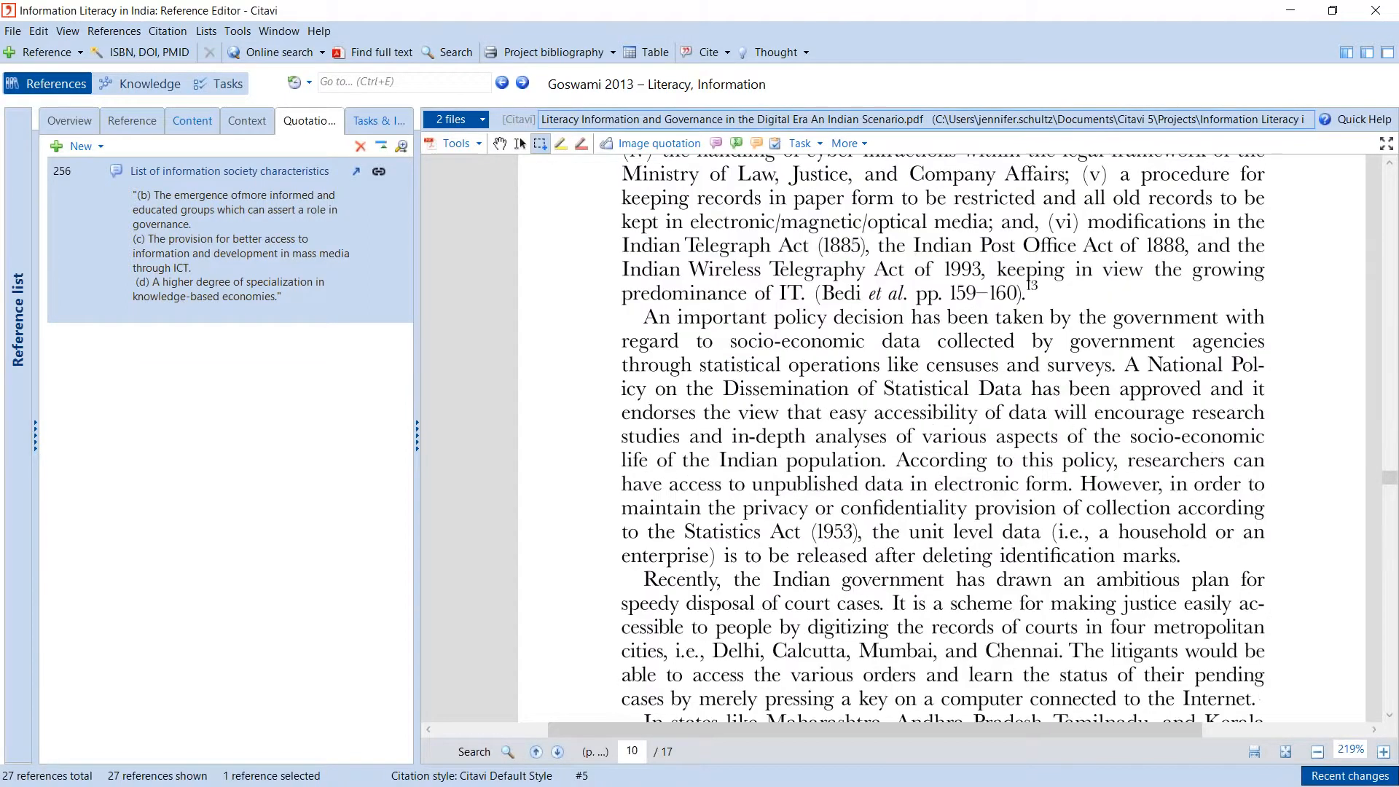
drag(643, 318, 763, 373)
click(899, 478)
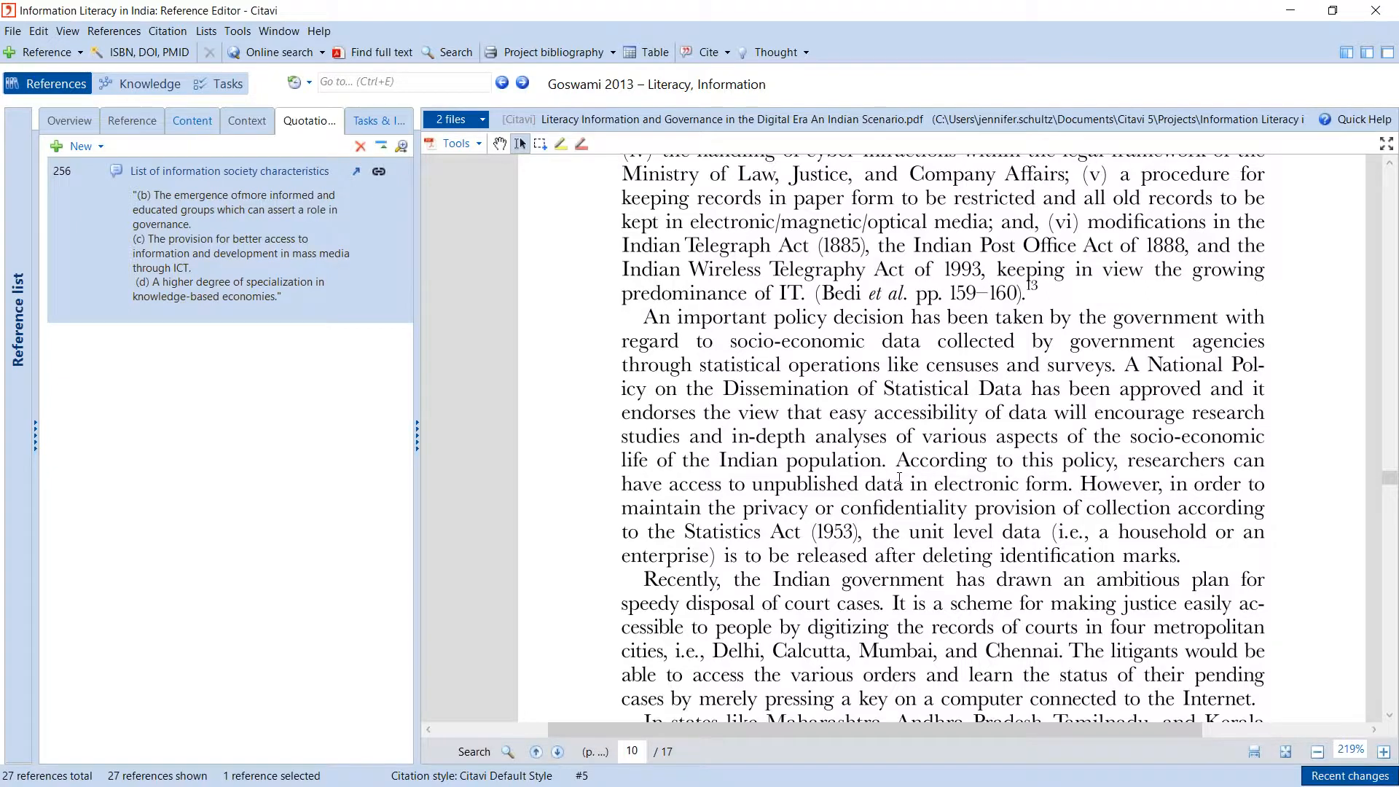
scroll(899, 478, down, 3)
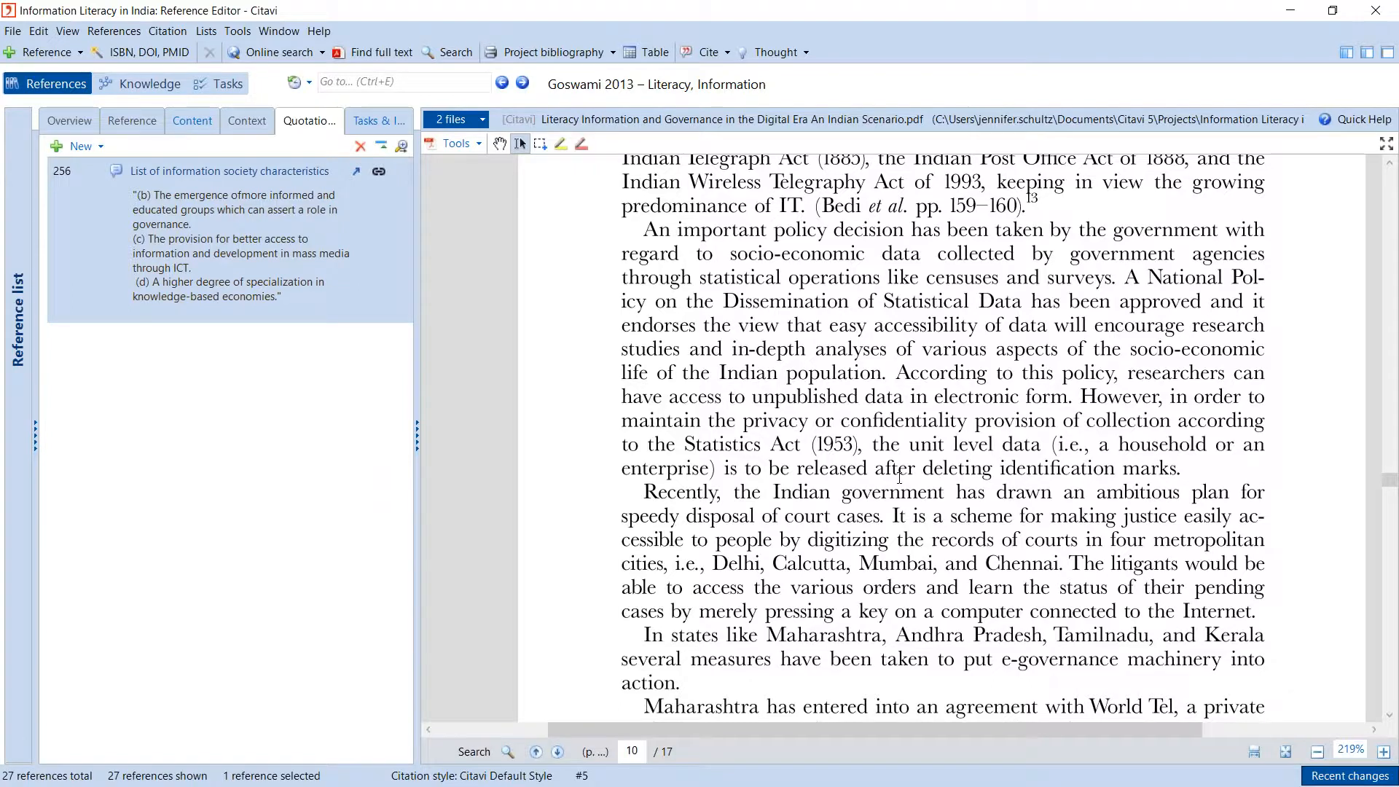
scroll(899, 478, down, 3)
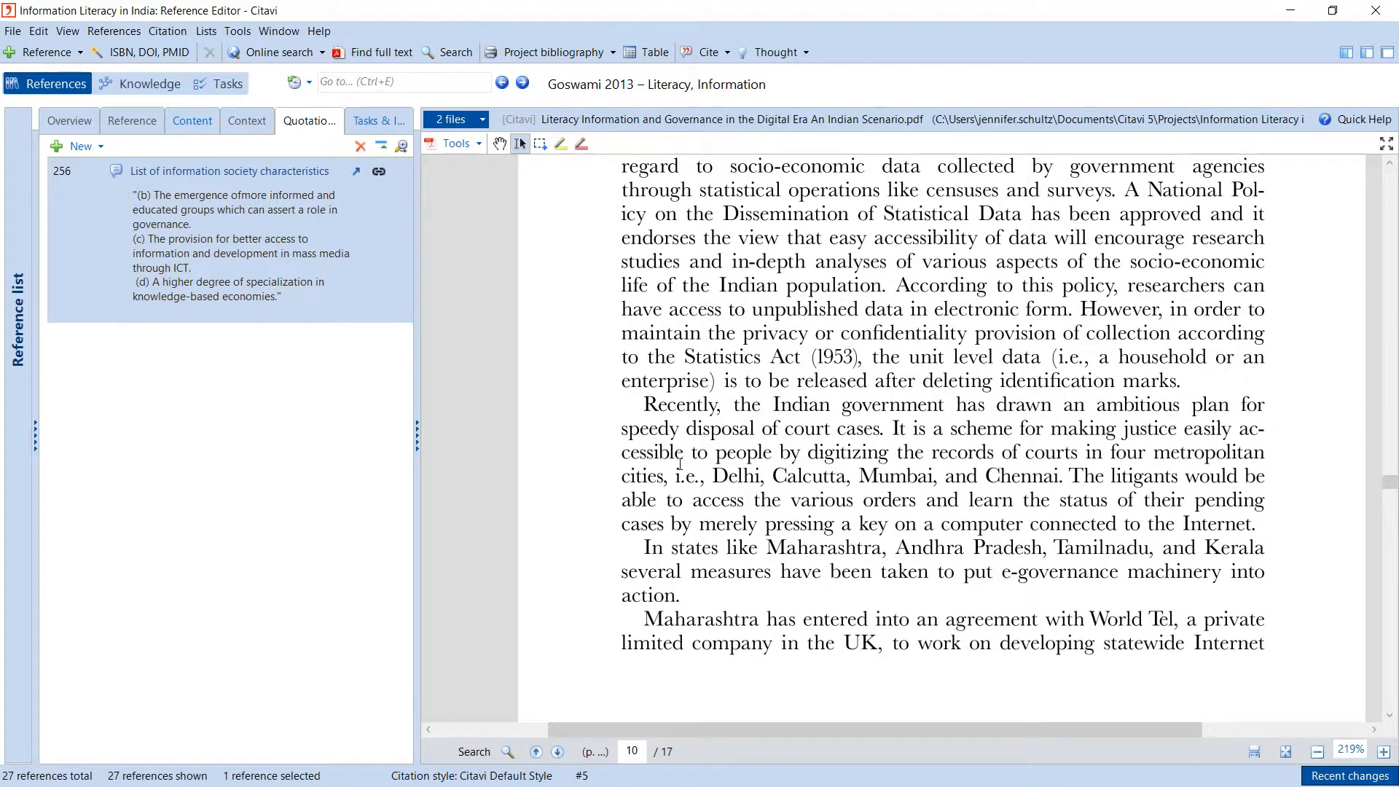
scroll(680, 463, down, 15)
drag(643, 415, 686, 536)
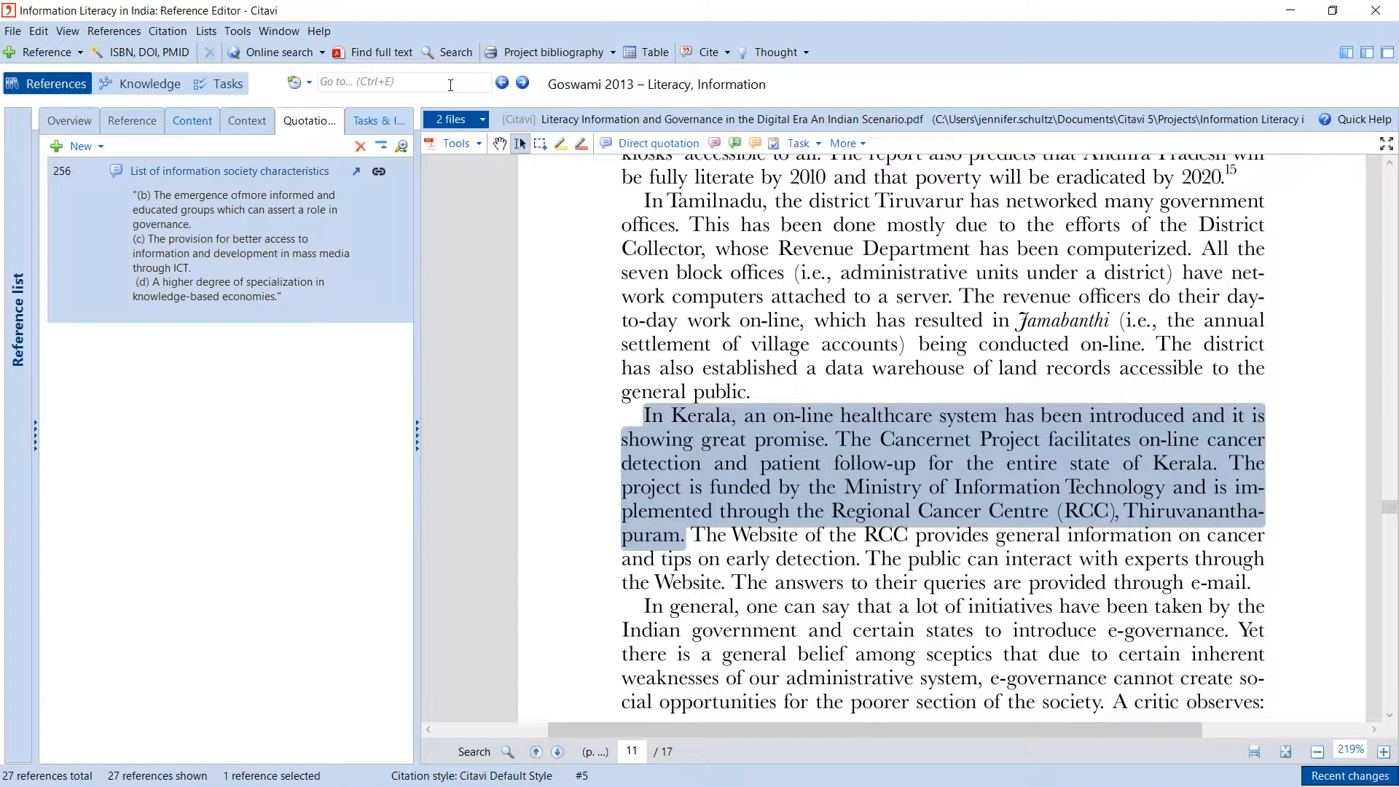
click(650, 143)
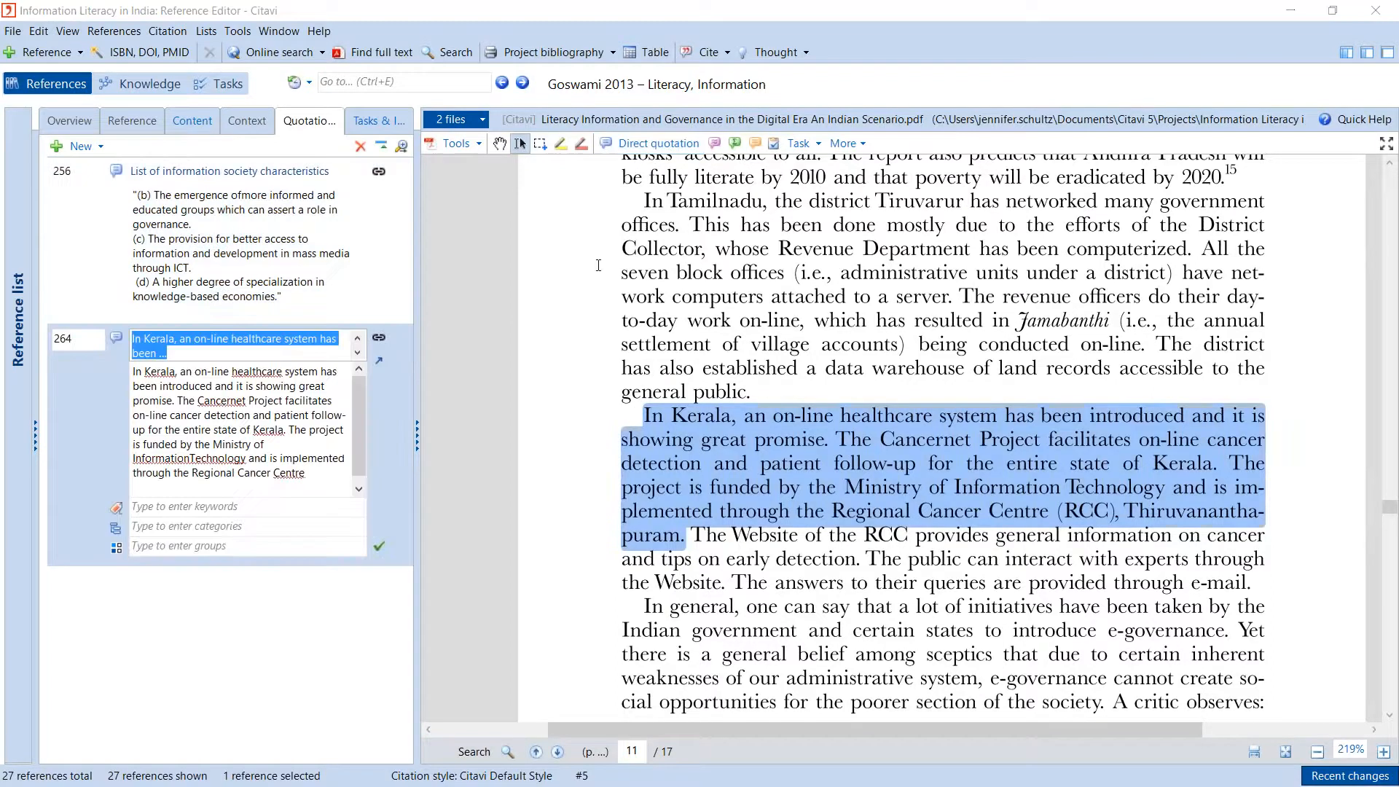
Enter "Example of information literacy initiativ in healthcare sector" as the core statement of the Kerala quotation.
text(Example of information )
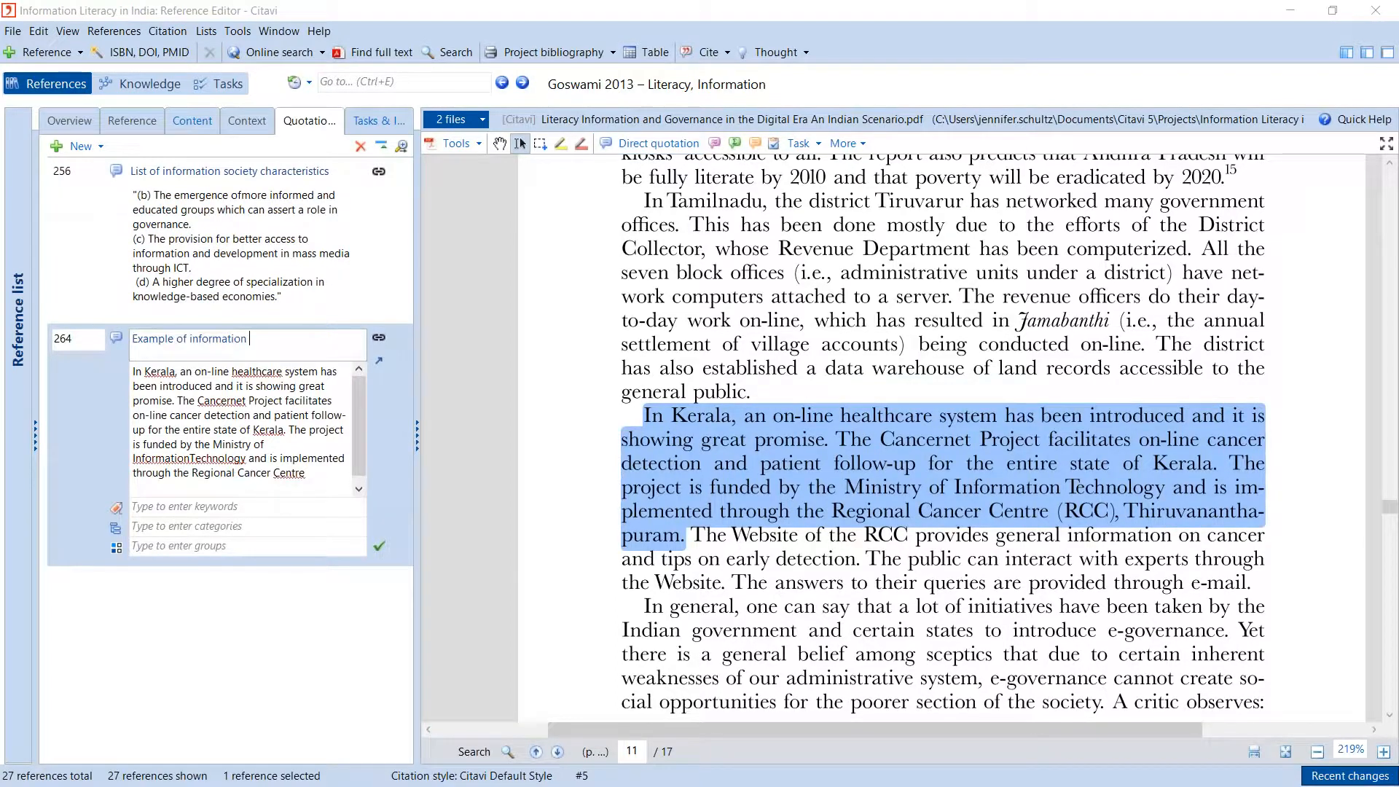
text(literacy initia)
text(v in he)
text(althcare s)
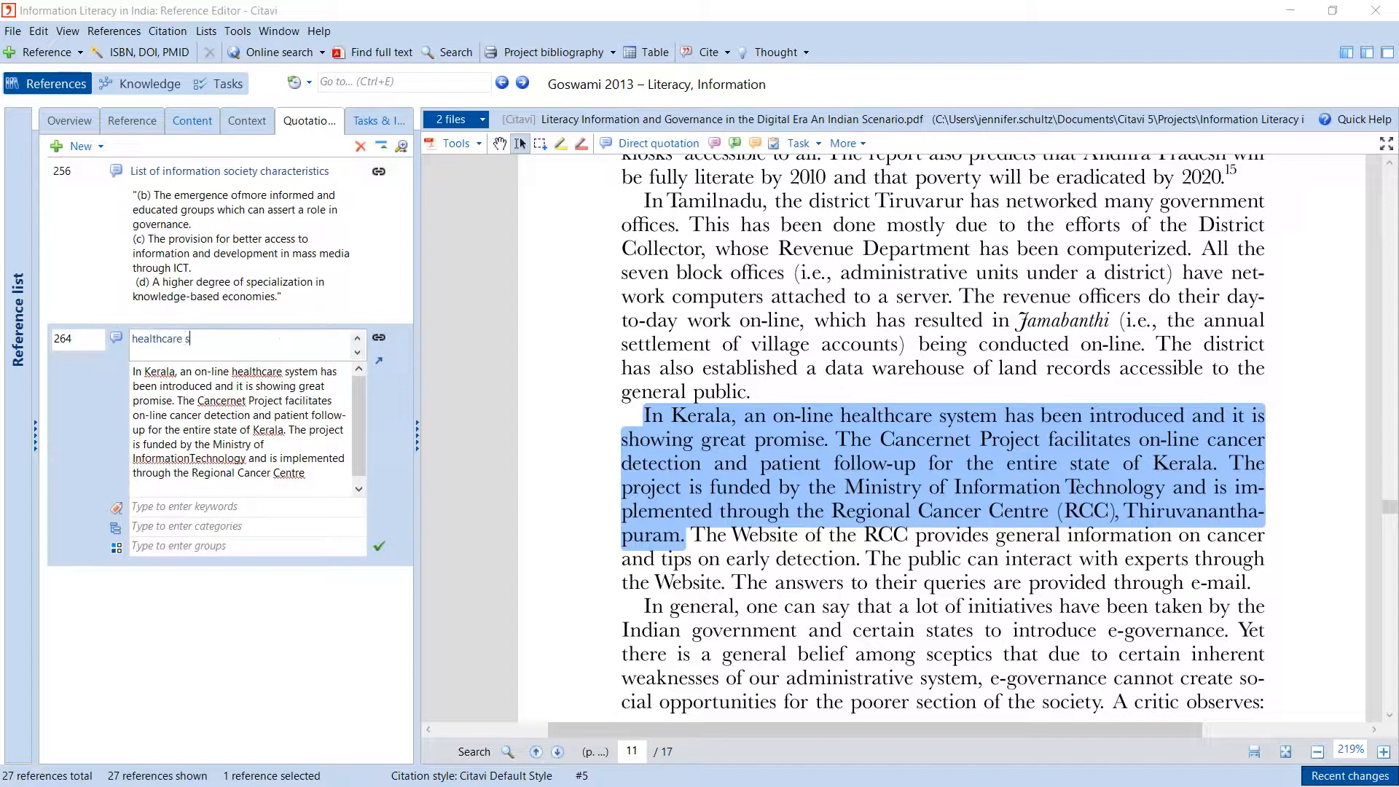
text(ector)
Create the category "Information Literacy in healthcare", assign it to the Kerala quotation and save the entry.
click(202, 528)
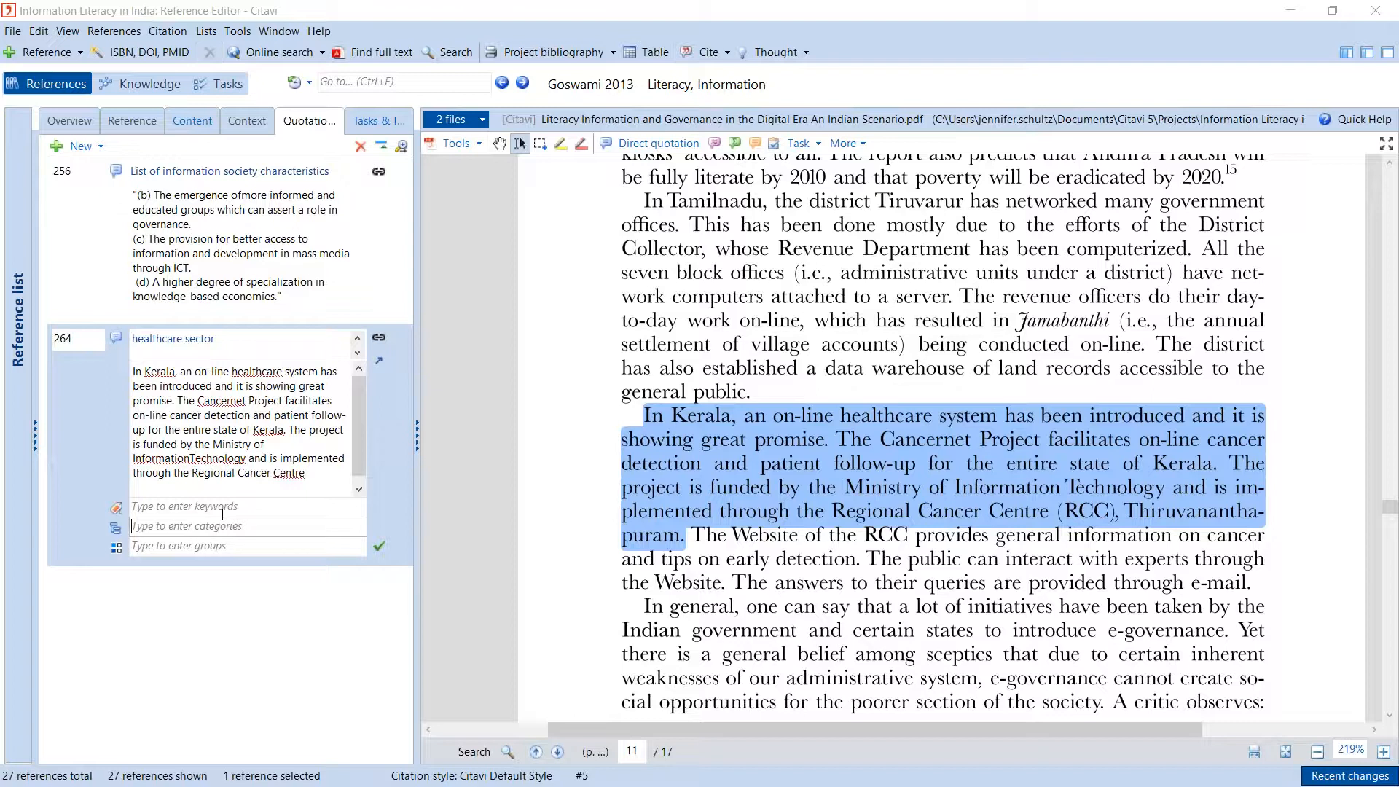
text(In)
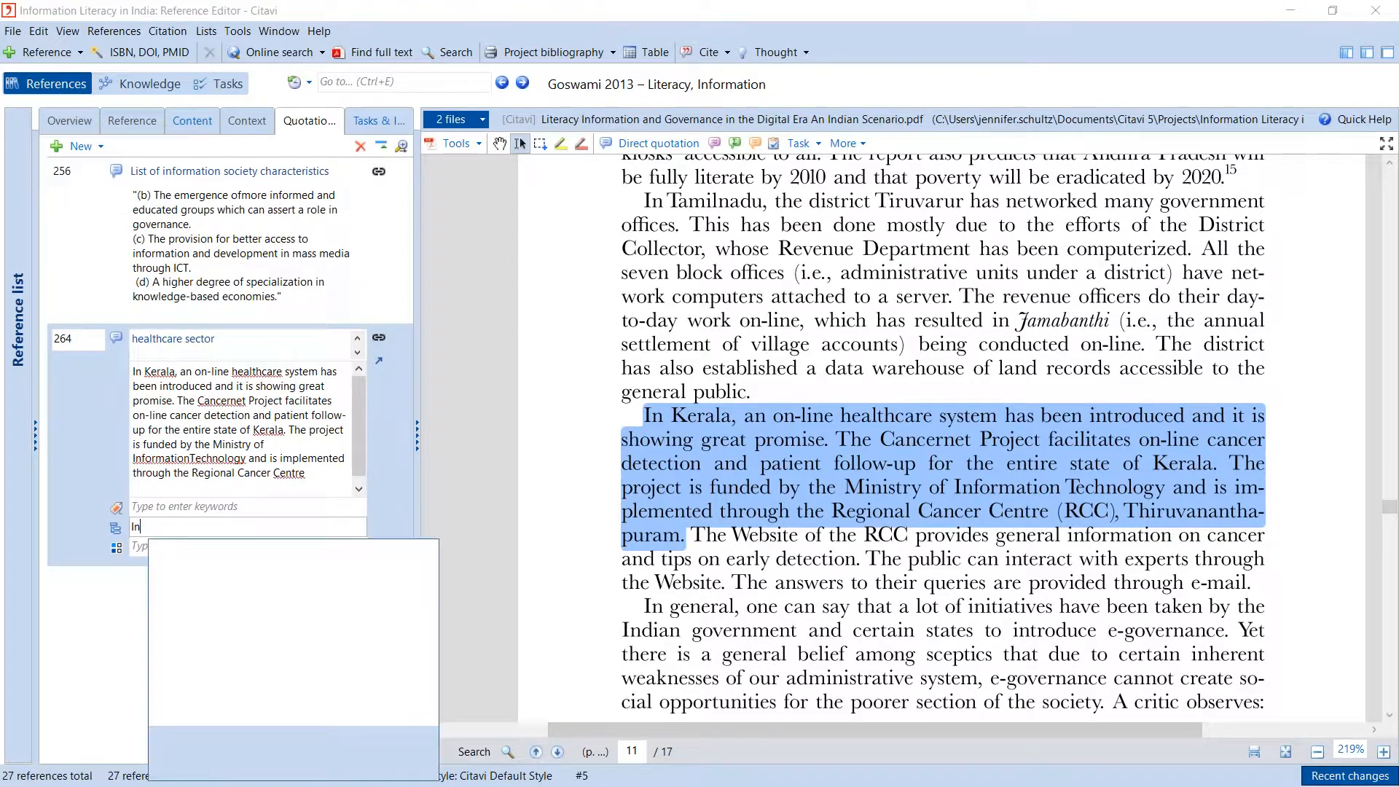
text(formation Lit)
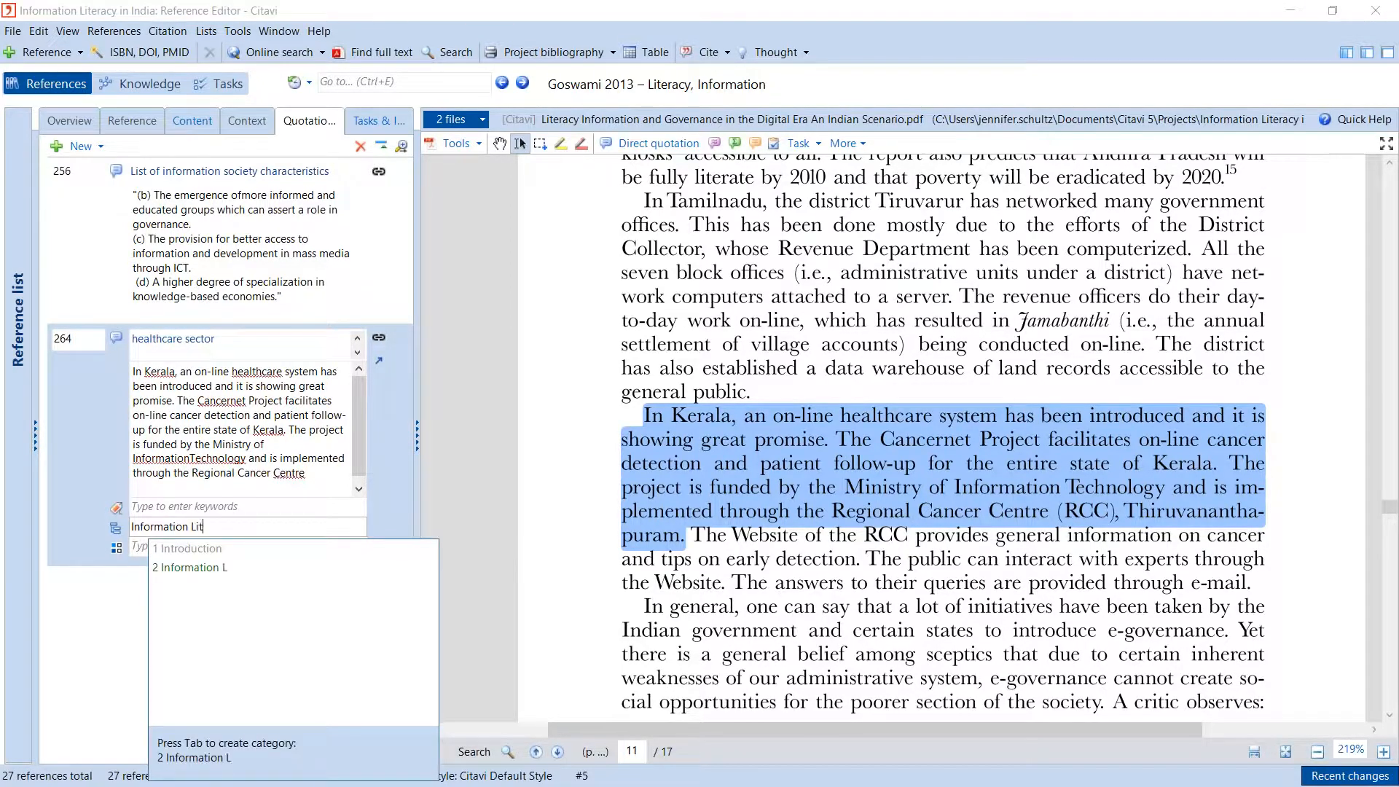
text(eracy in healthcare)
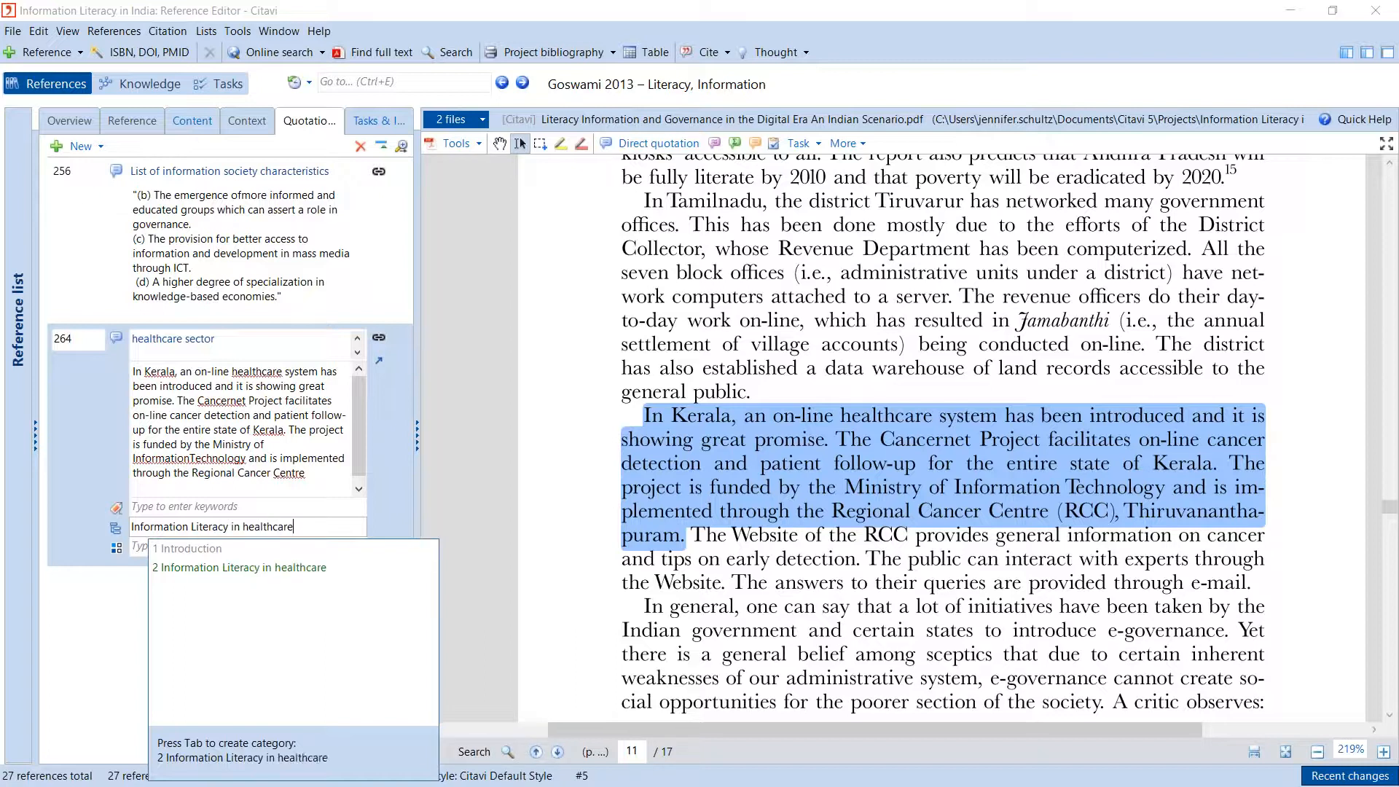
key(Tab)
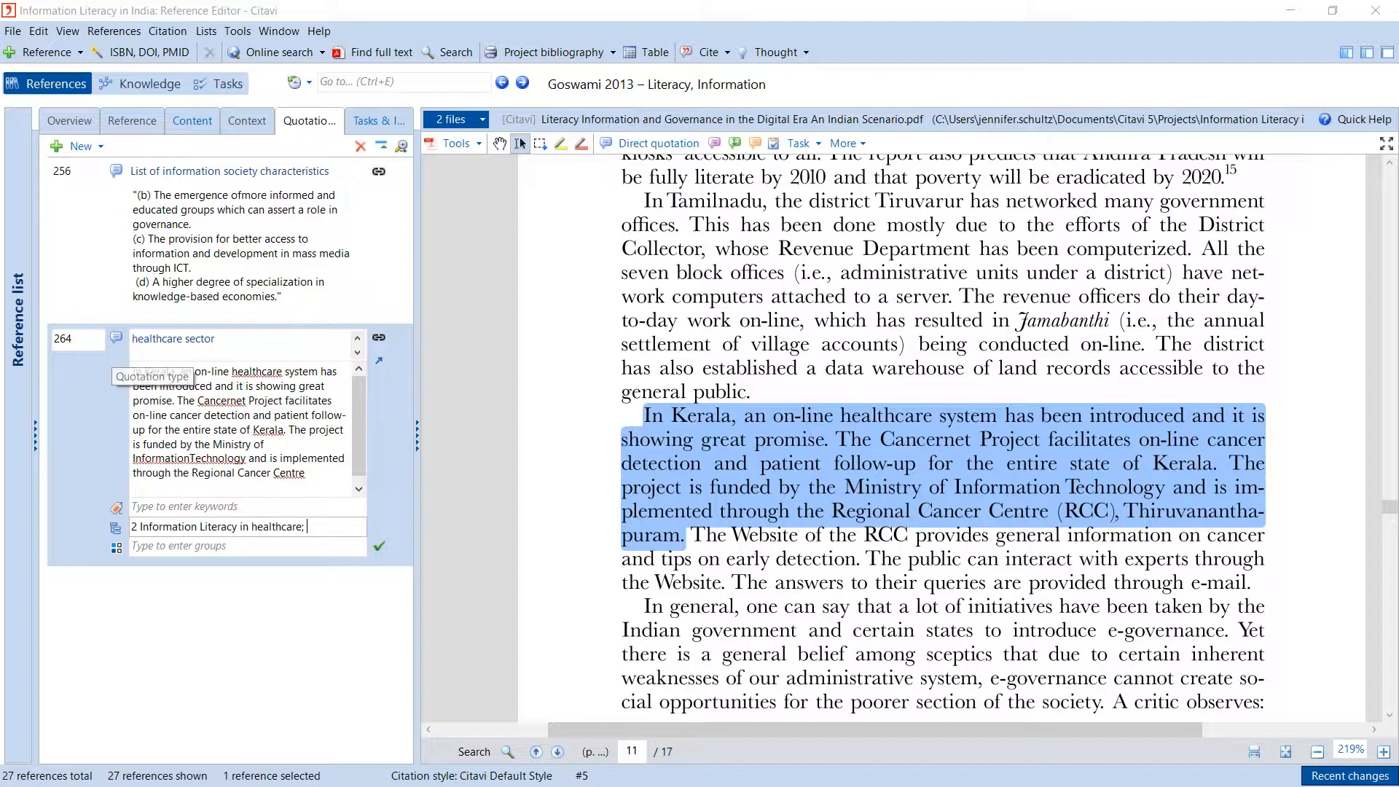
click(379, 546)
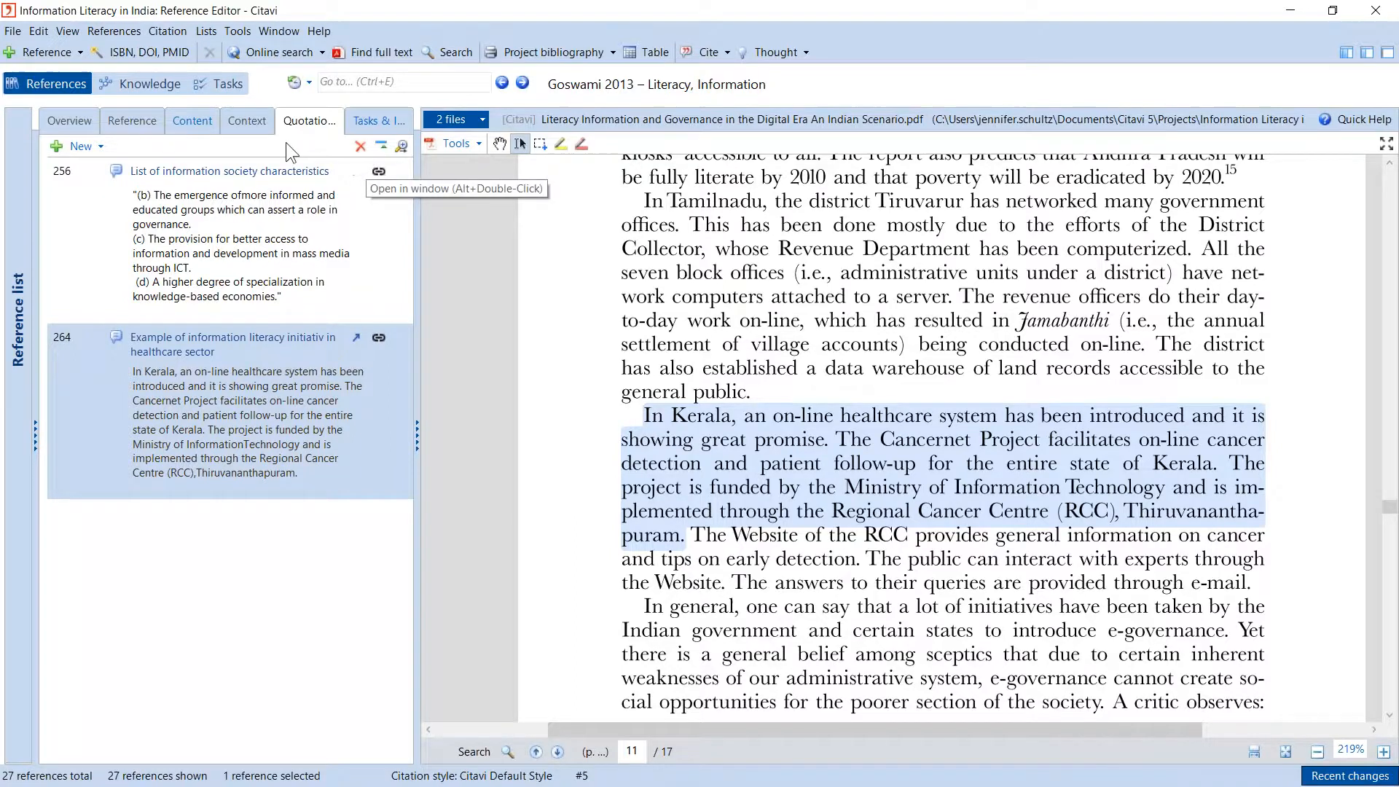
Redisplay the reference list and look through the project's Knowledge Organizer and Task Planner.
click(1345, 51)
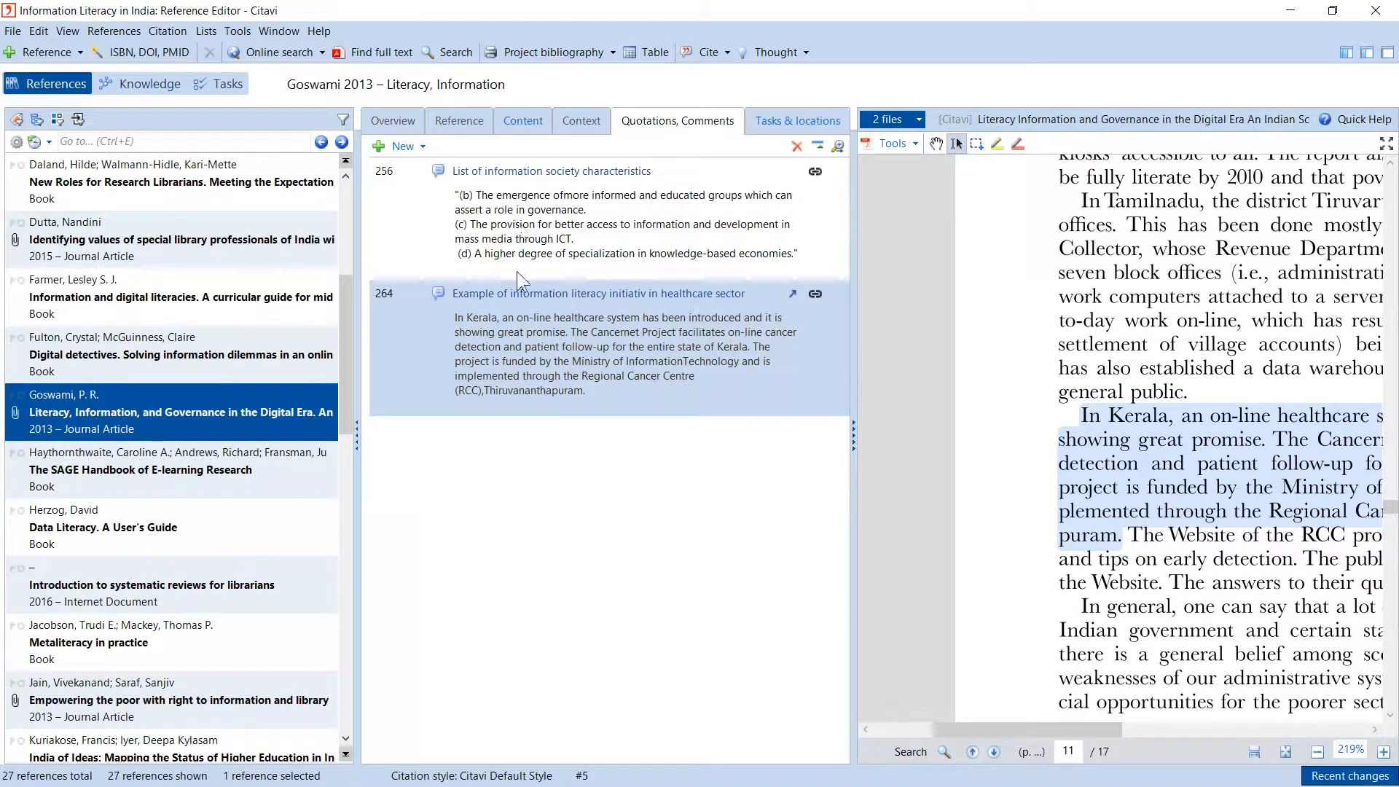
click(135, 85)
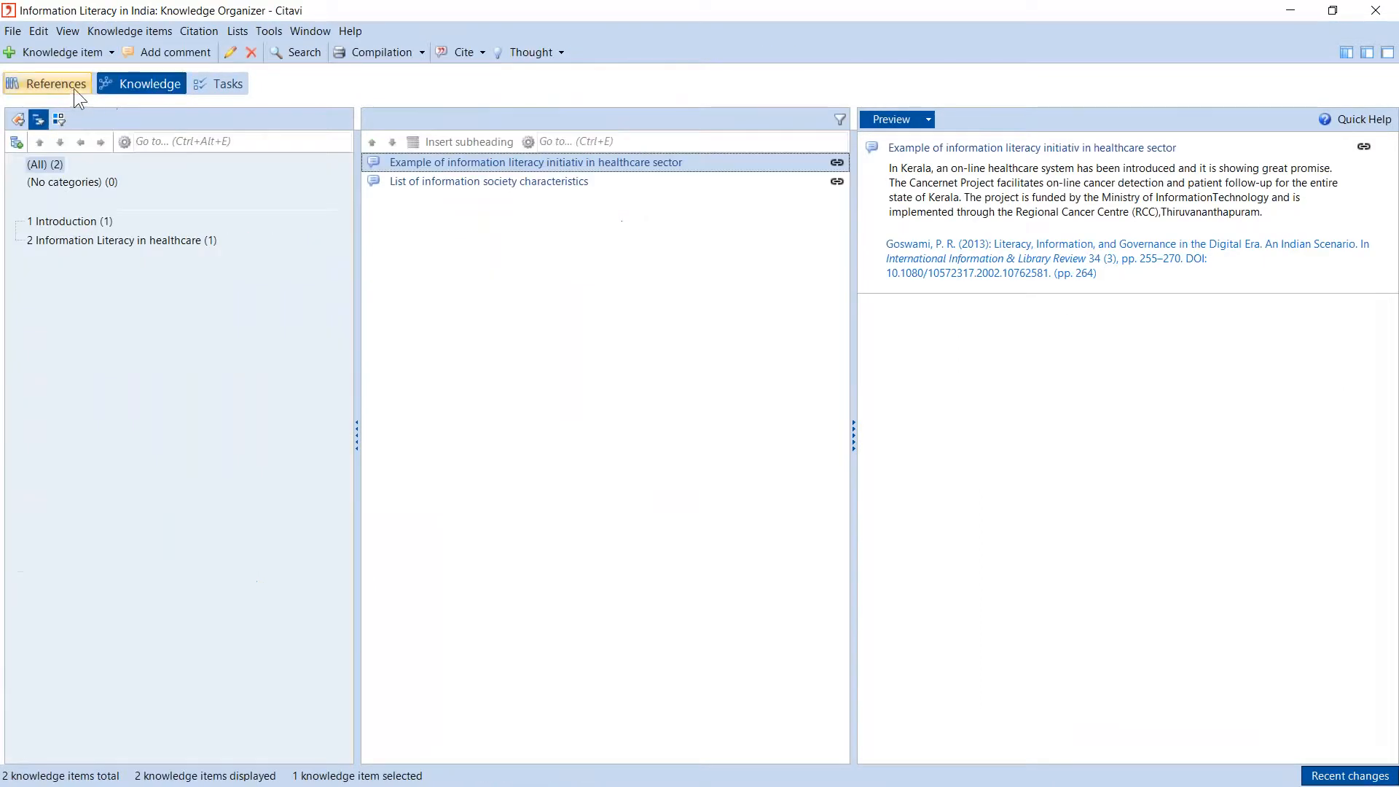
click(61, 81)
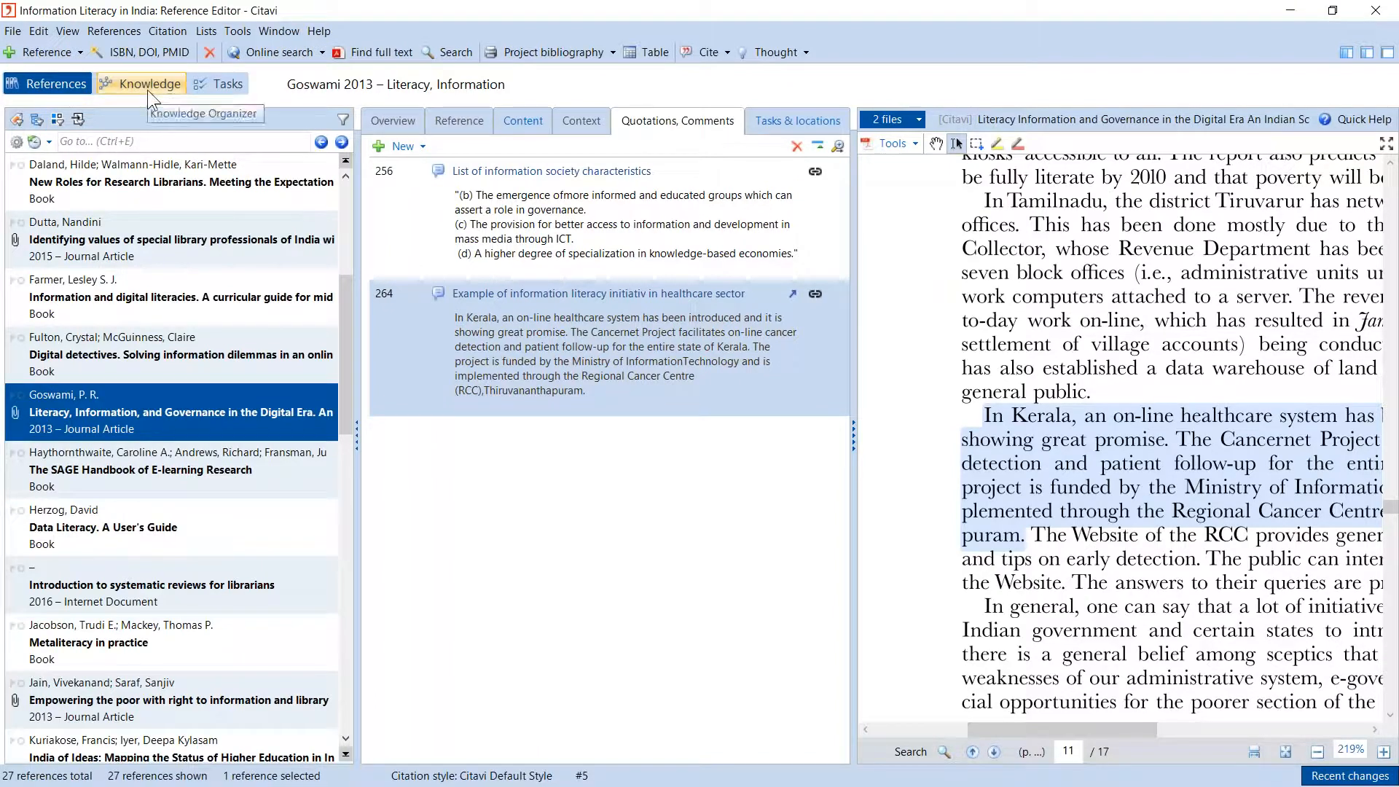
click(229, 85)
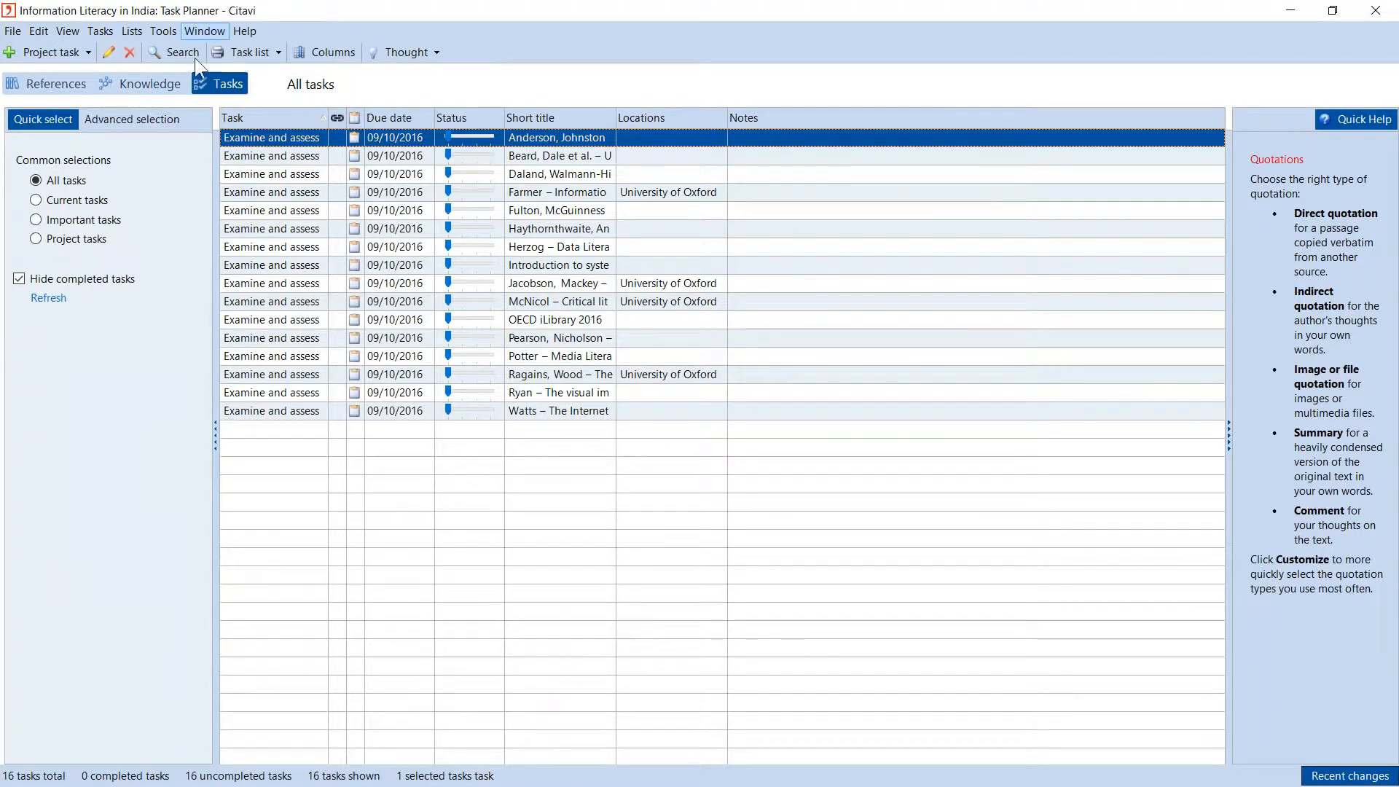
Review the knowledge items filed under the categories "Introduction" and "Information Literacy in healthcare".
click(146, 86)
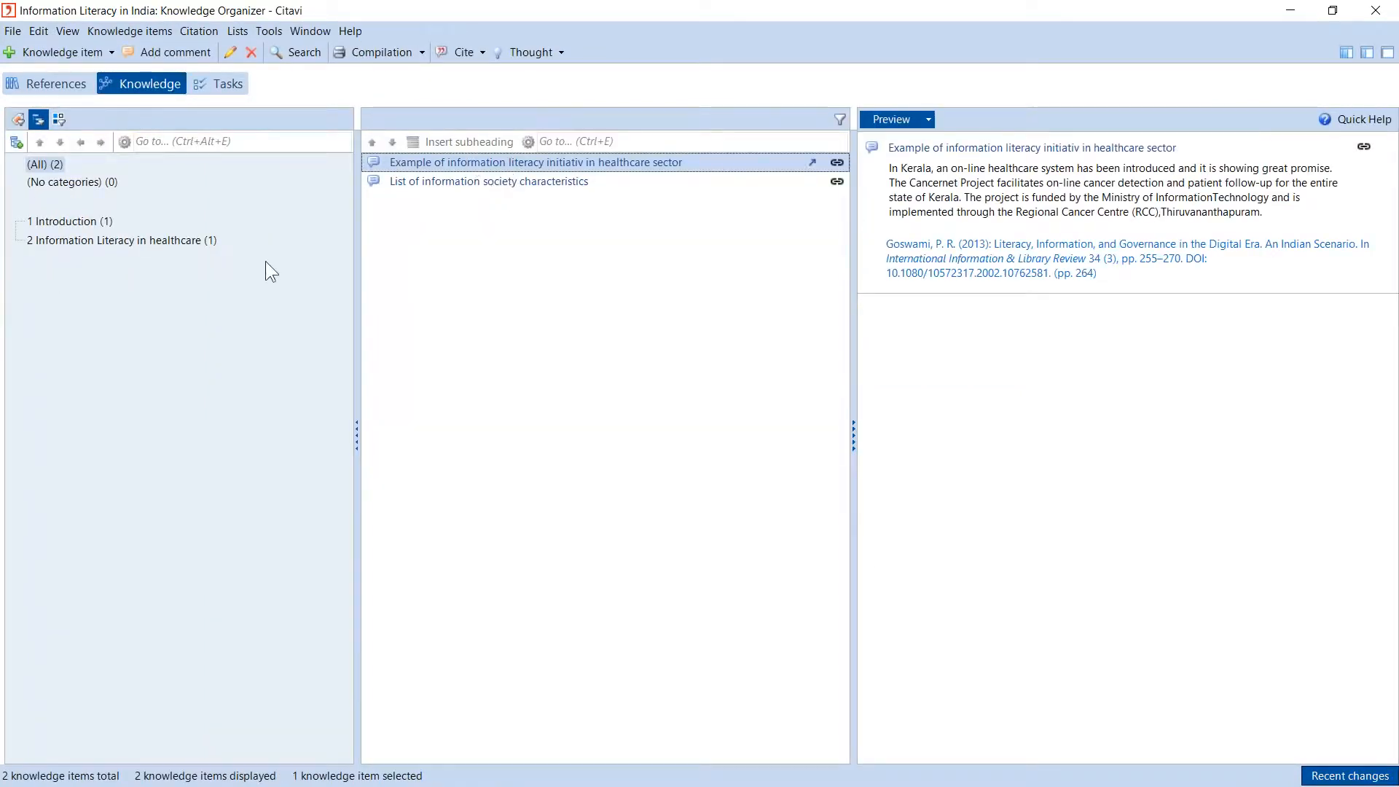
click(87, 224)
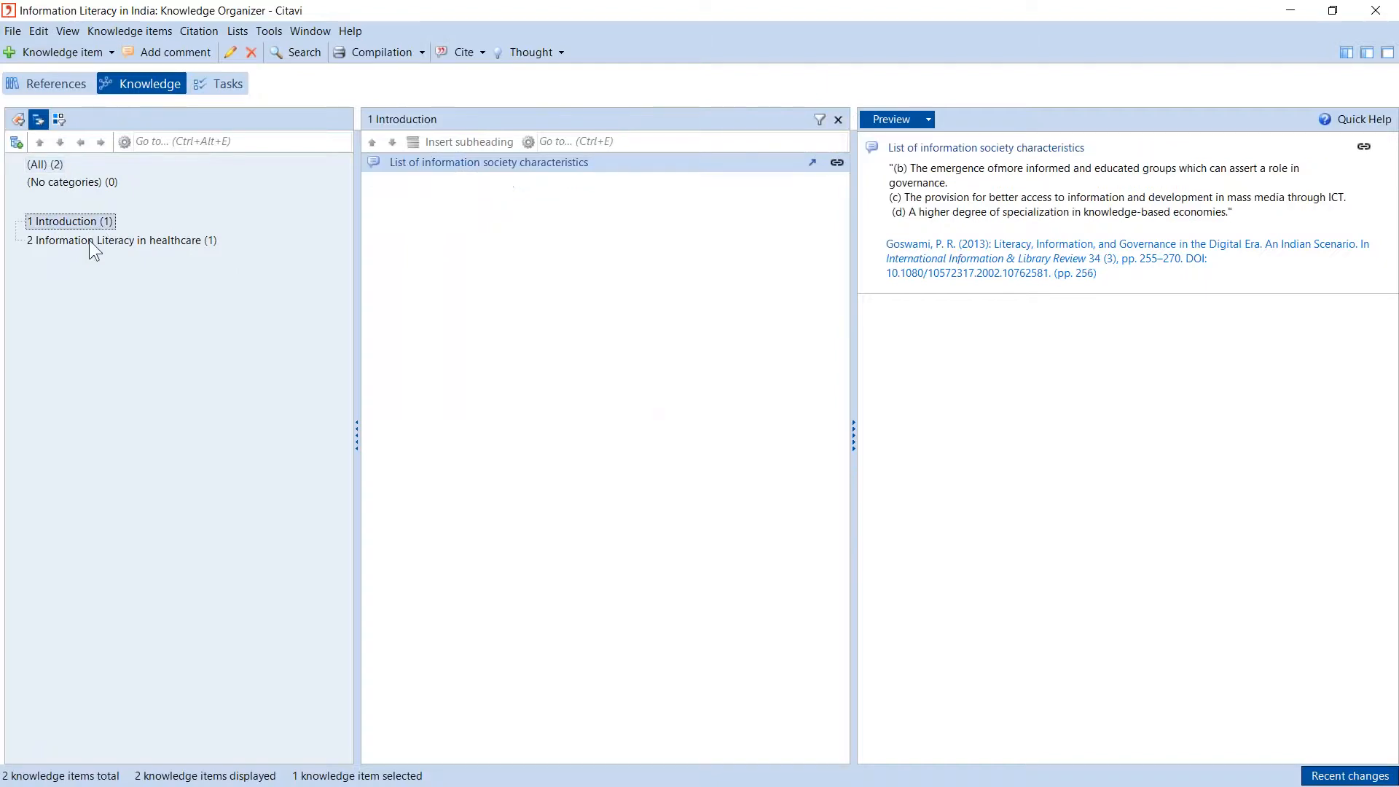
click(97, 242)
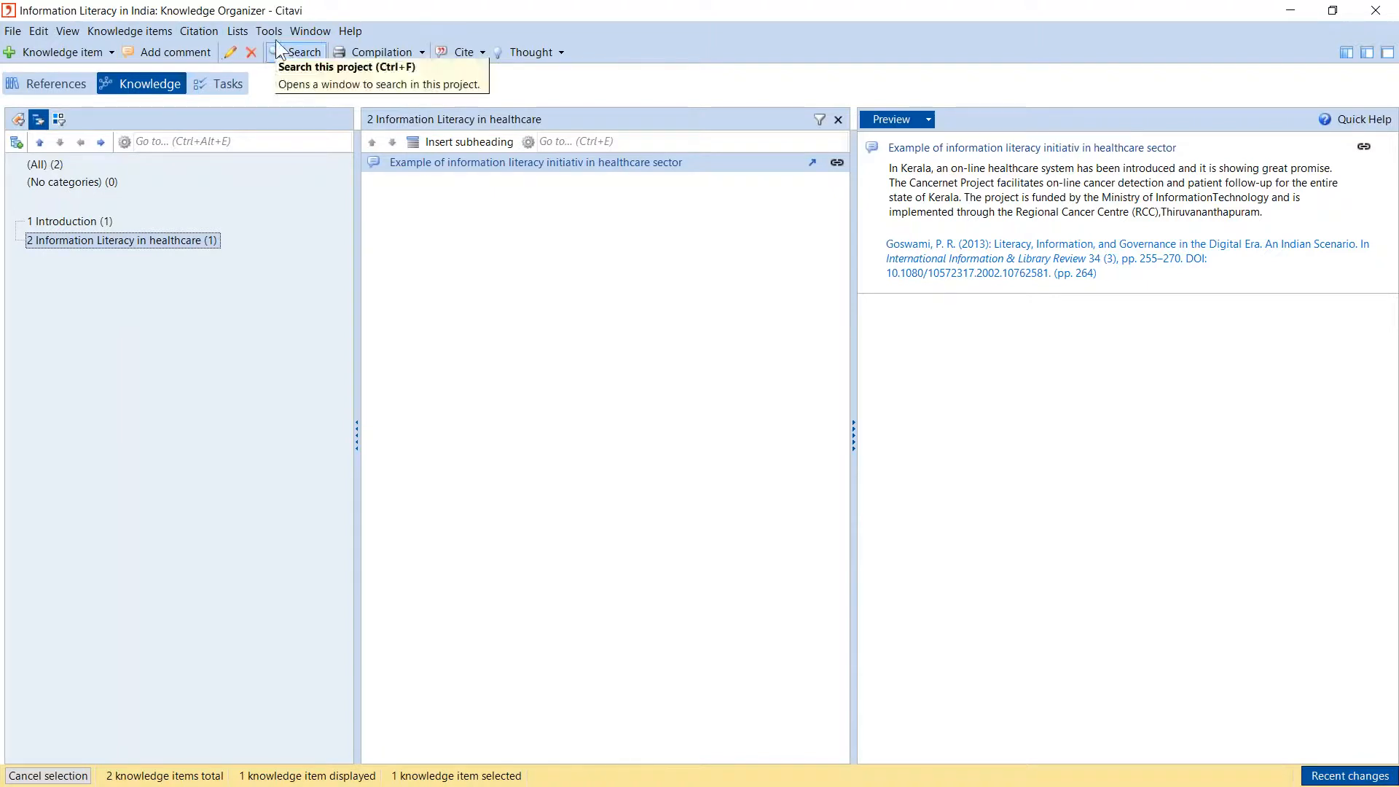
Open the sample project "DEMO Information Literacy" and display its Knowledge Organizer.
click(305, 33)
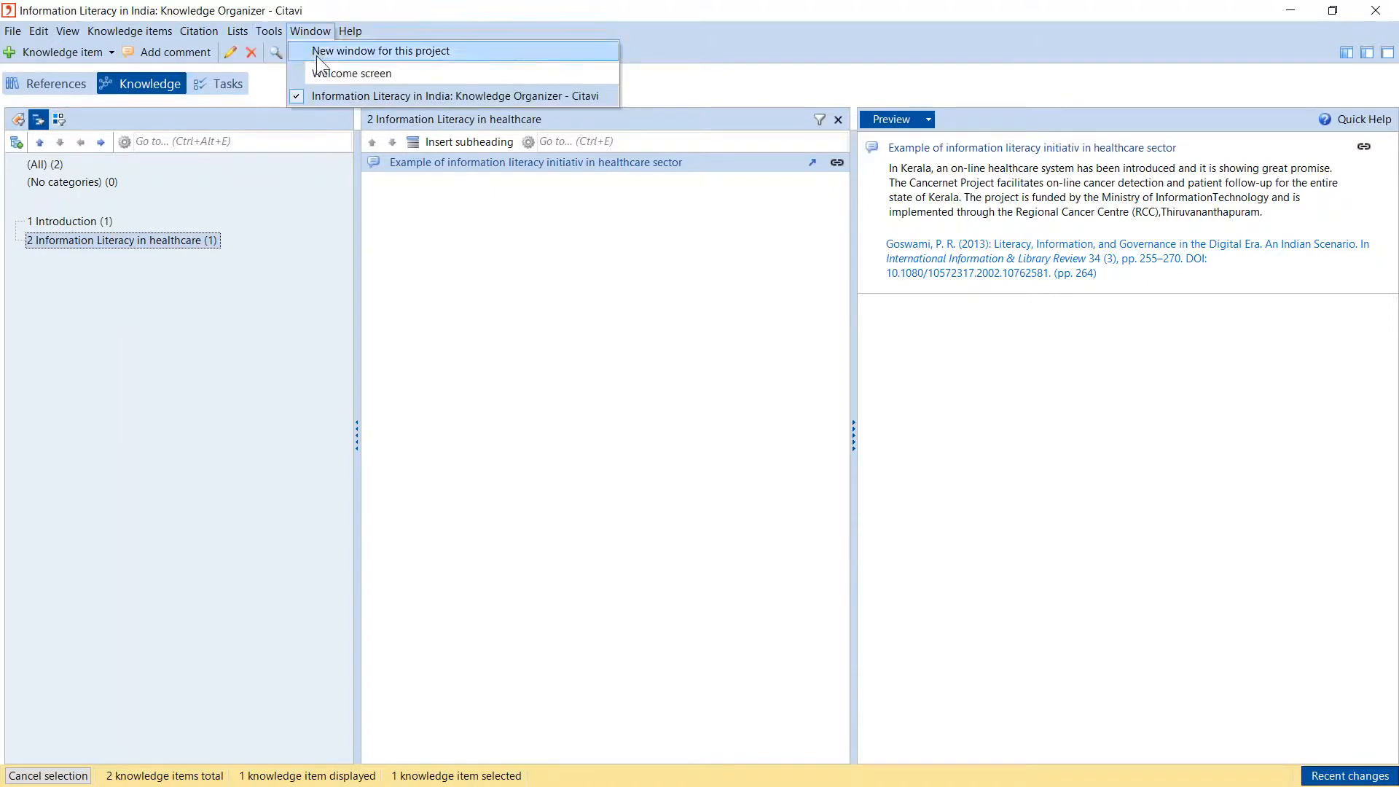
click(332, 74)
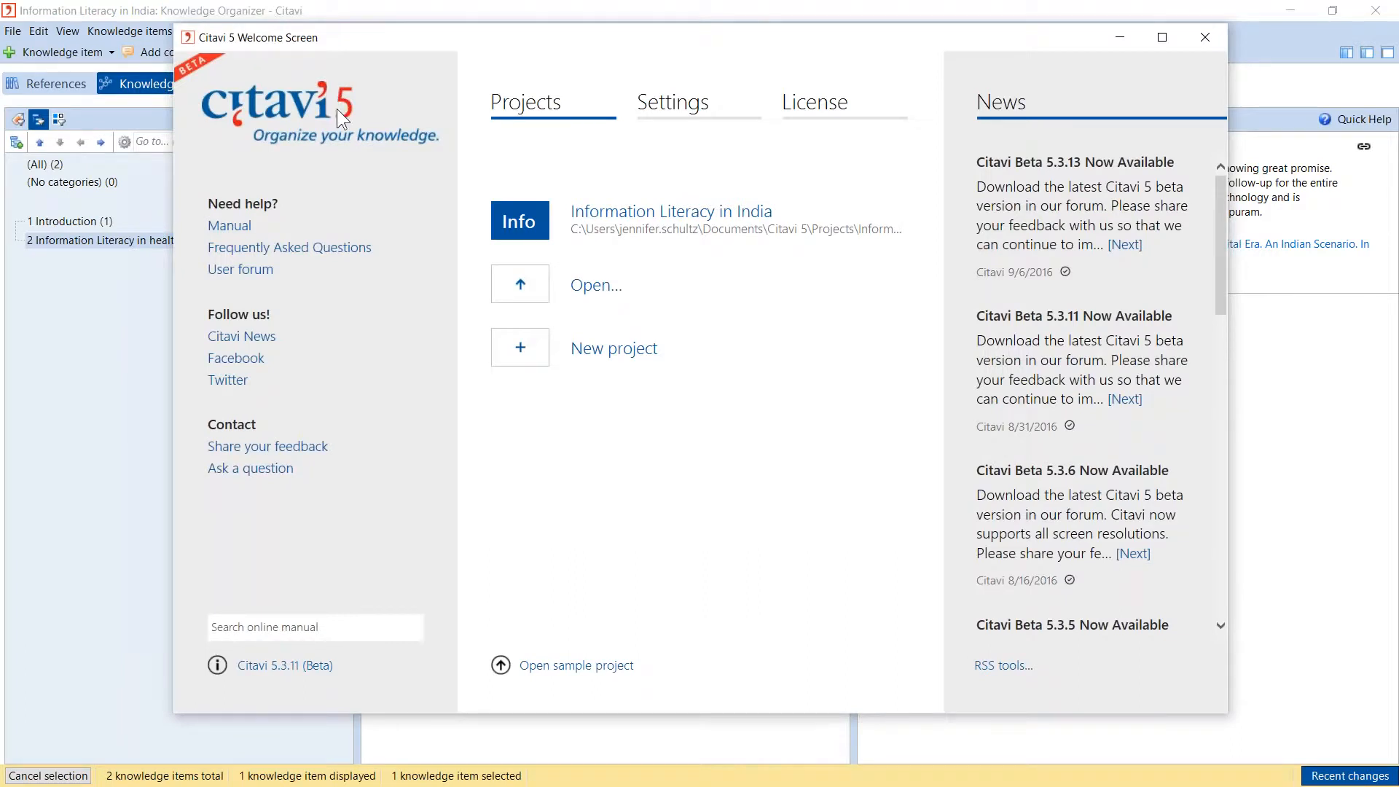
click(587, 668)
click(672, 209)
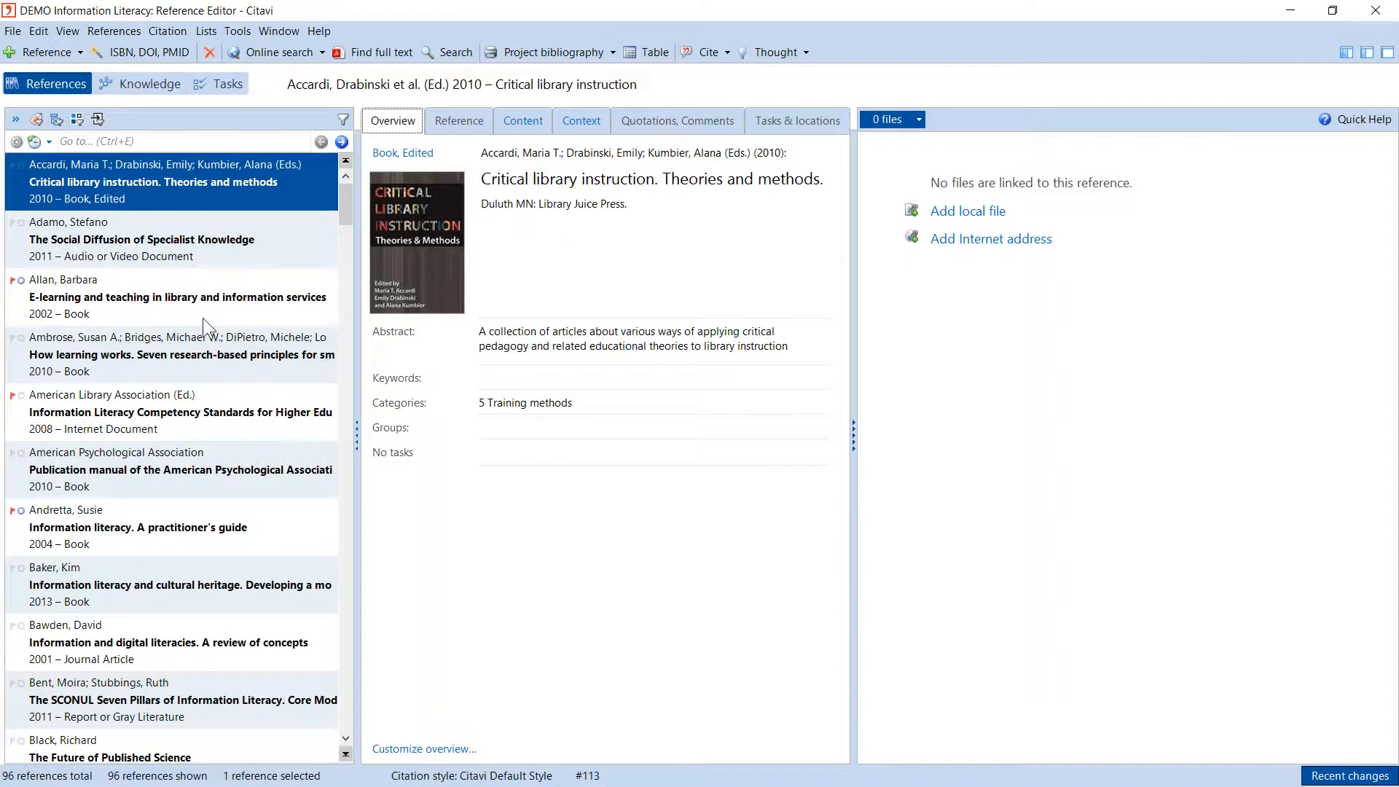
click(152, 89)
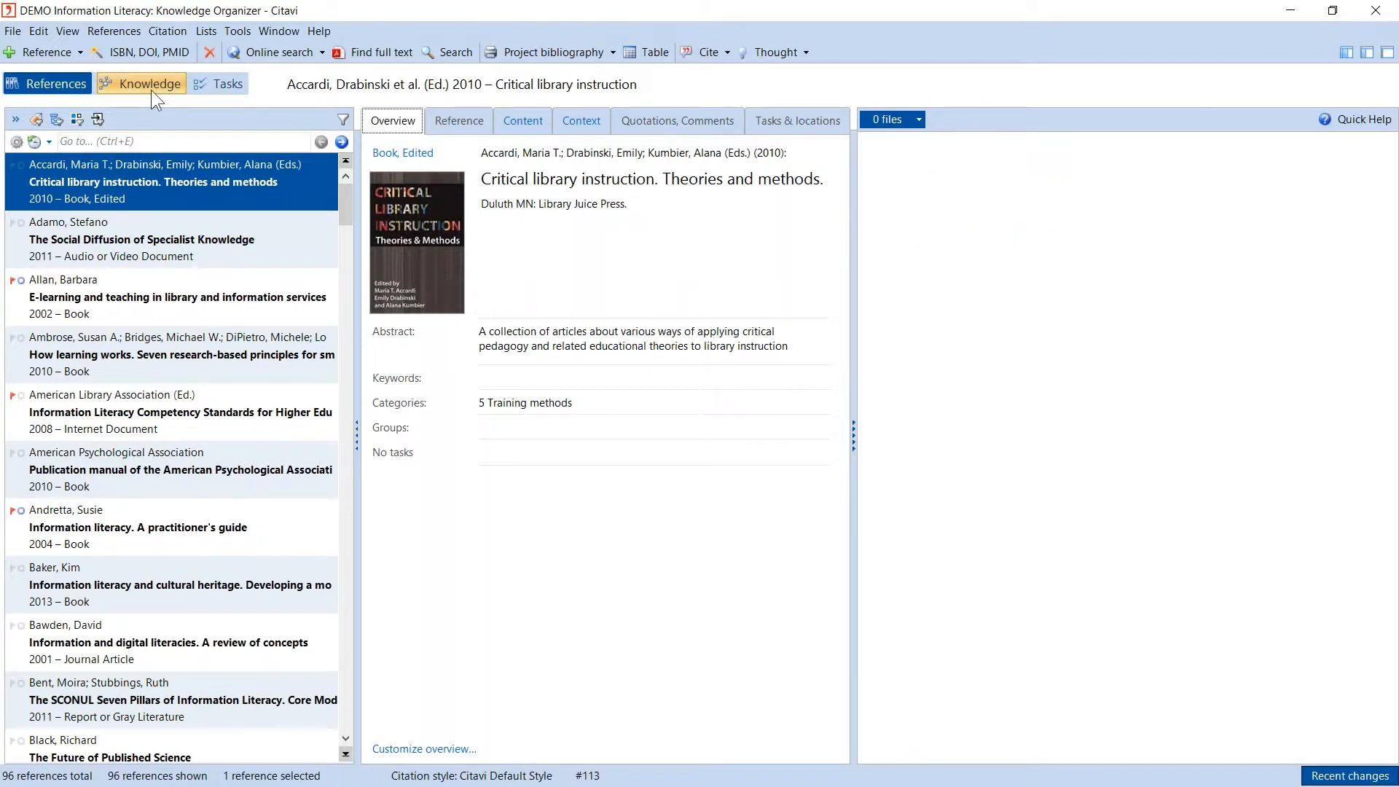
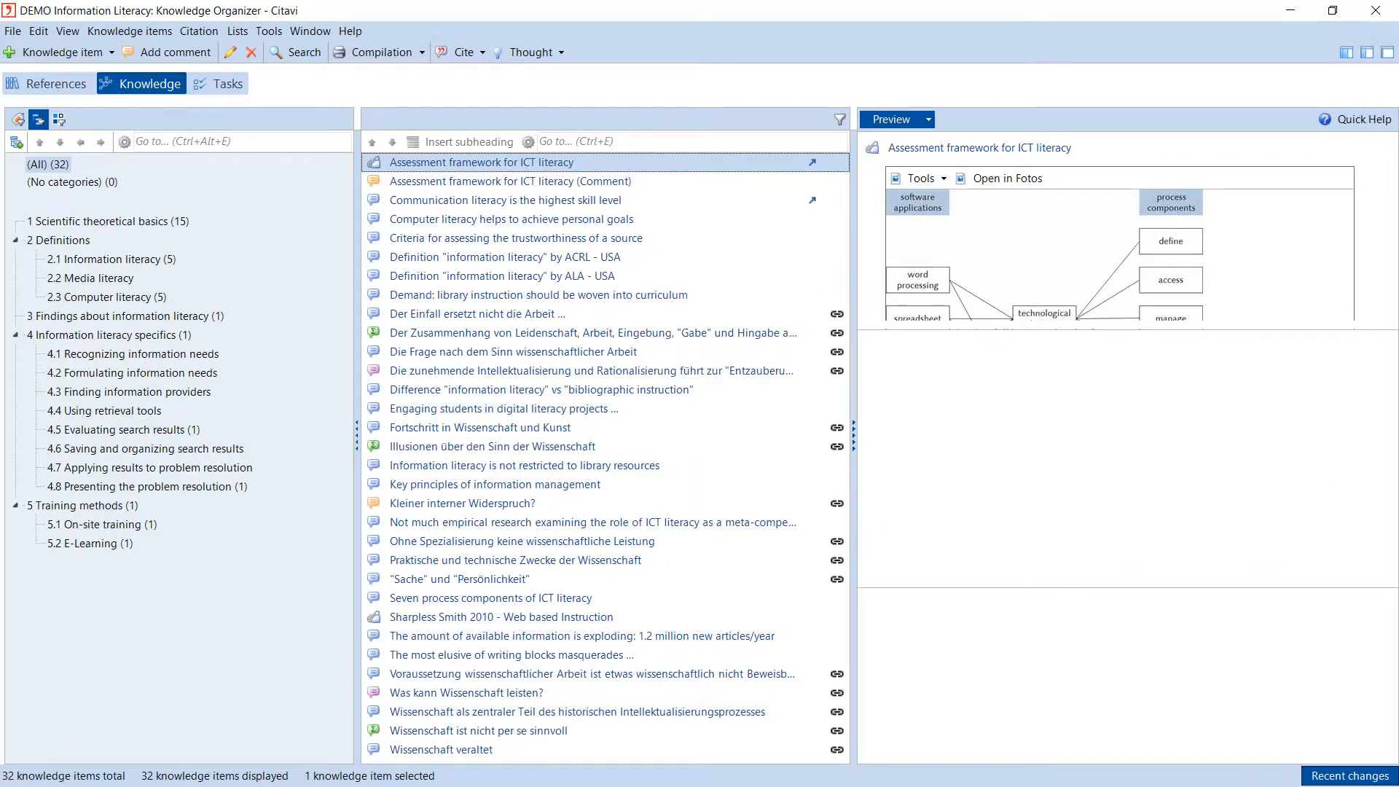
Preview "Communication literacy is the highest skill level", and preview the library resources and ALA definition items of category 2.1 Information literacy together.
click(505, 200)
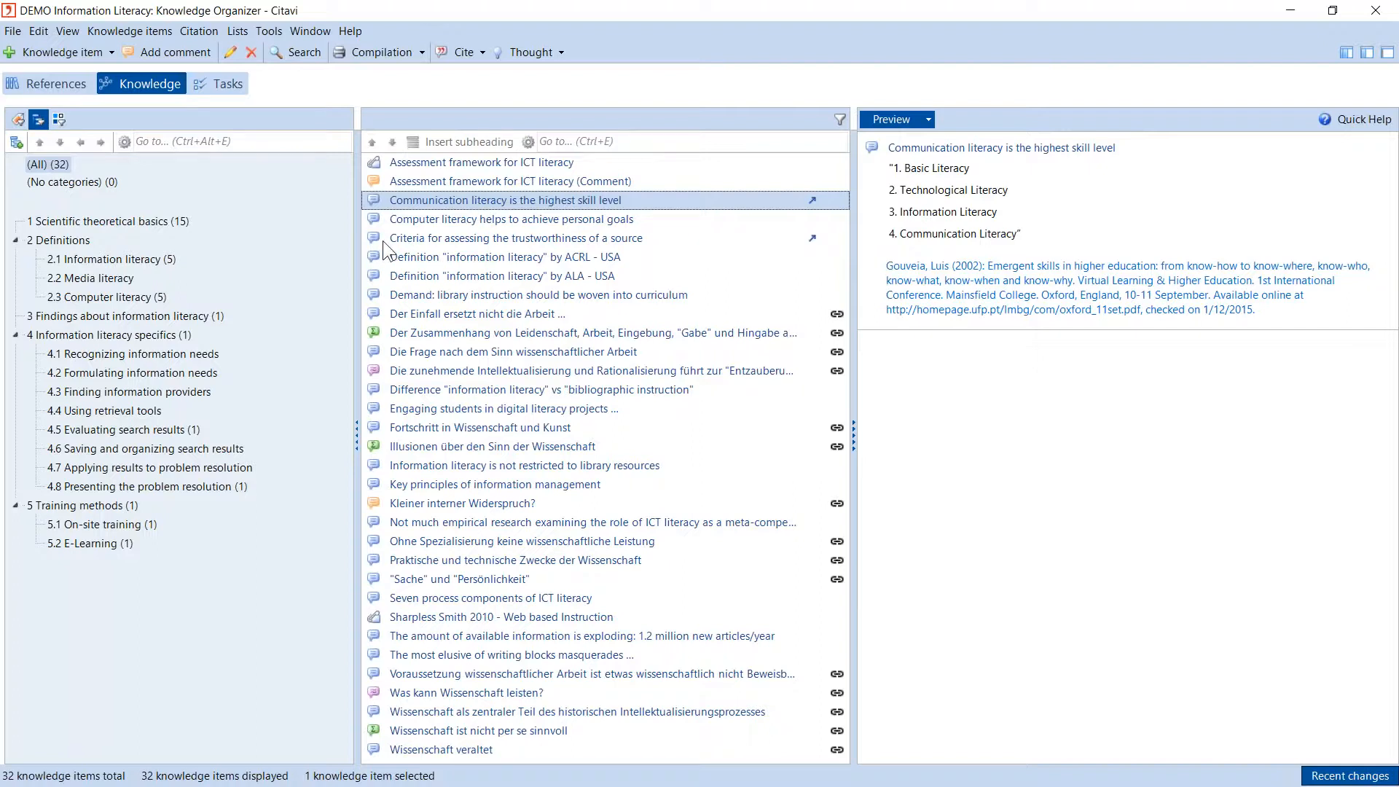
click(125, 260)
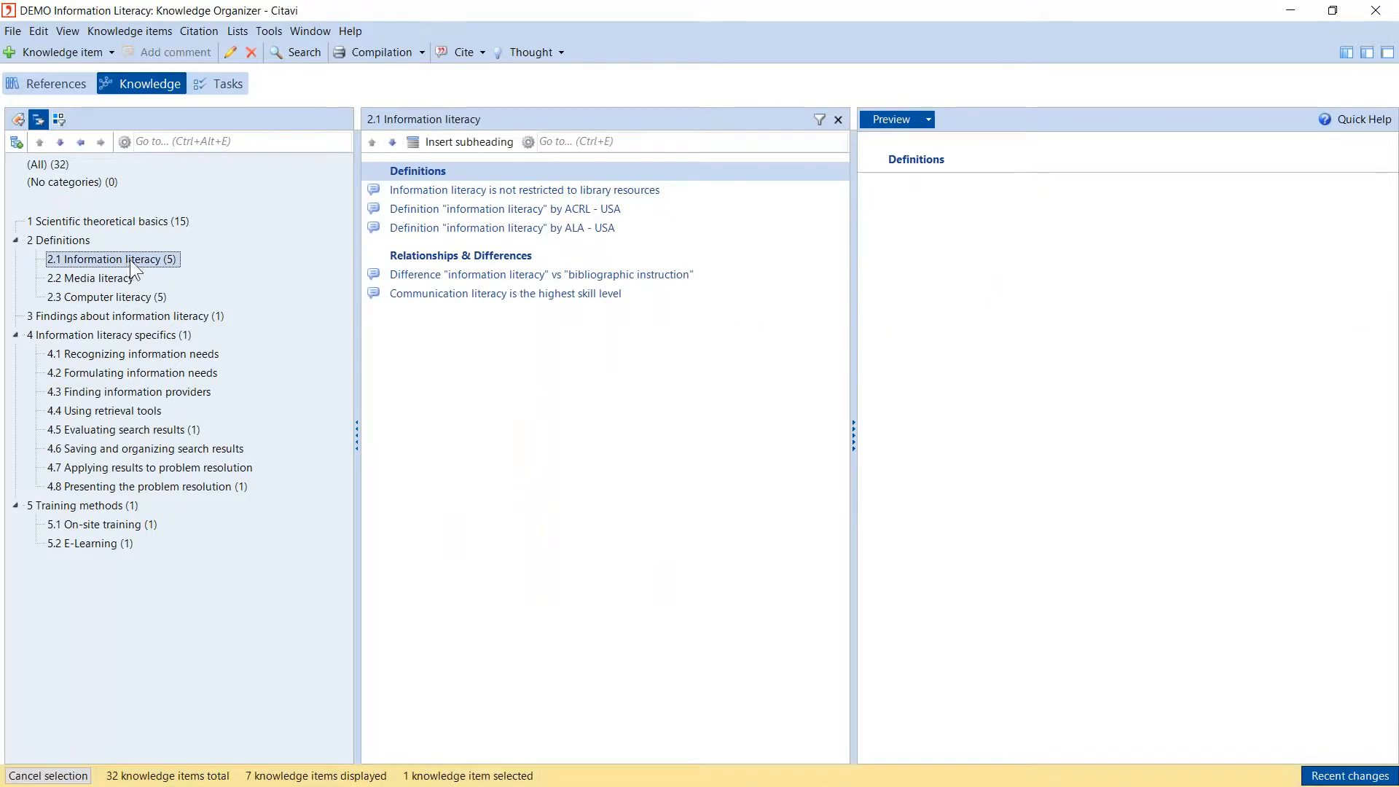
click(514, 190)
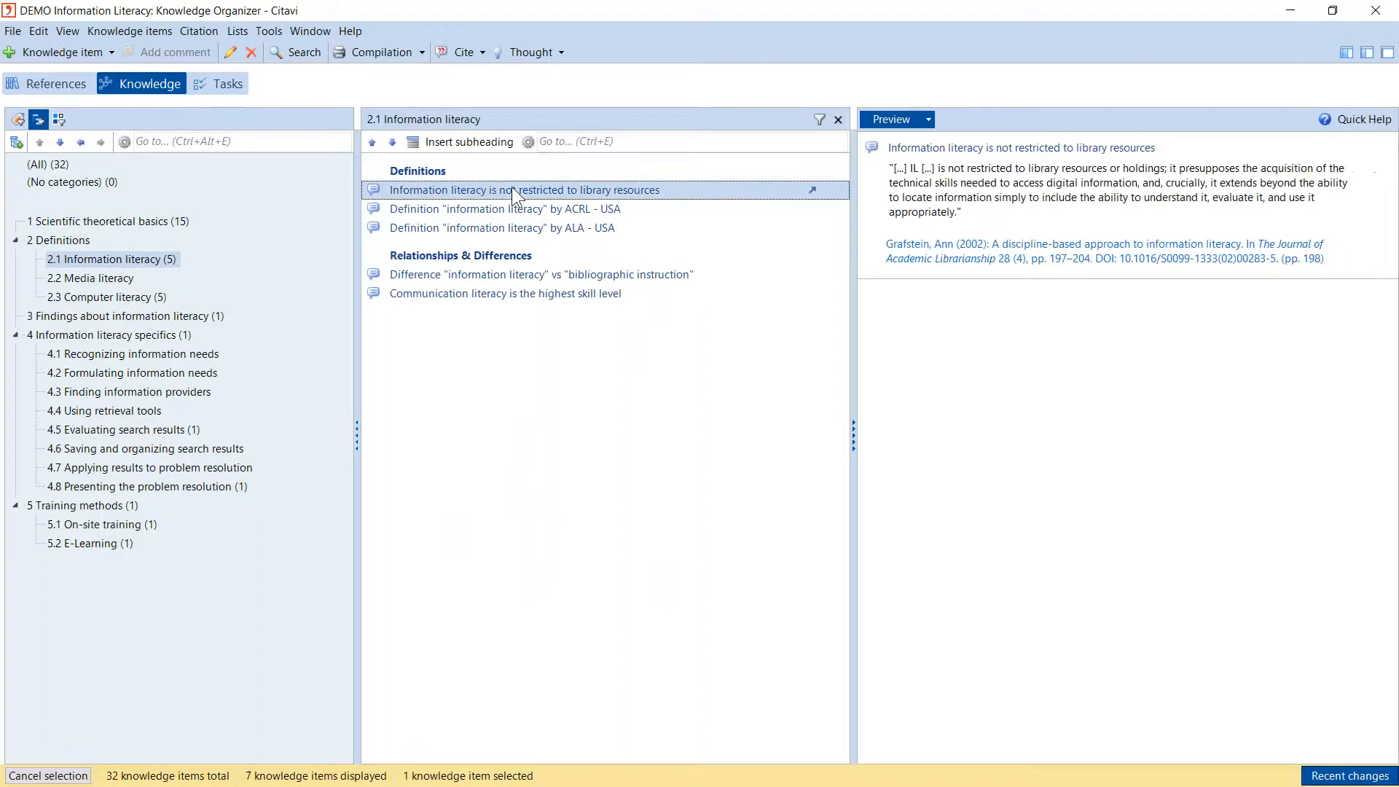
ctrl+click(493, 225)
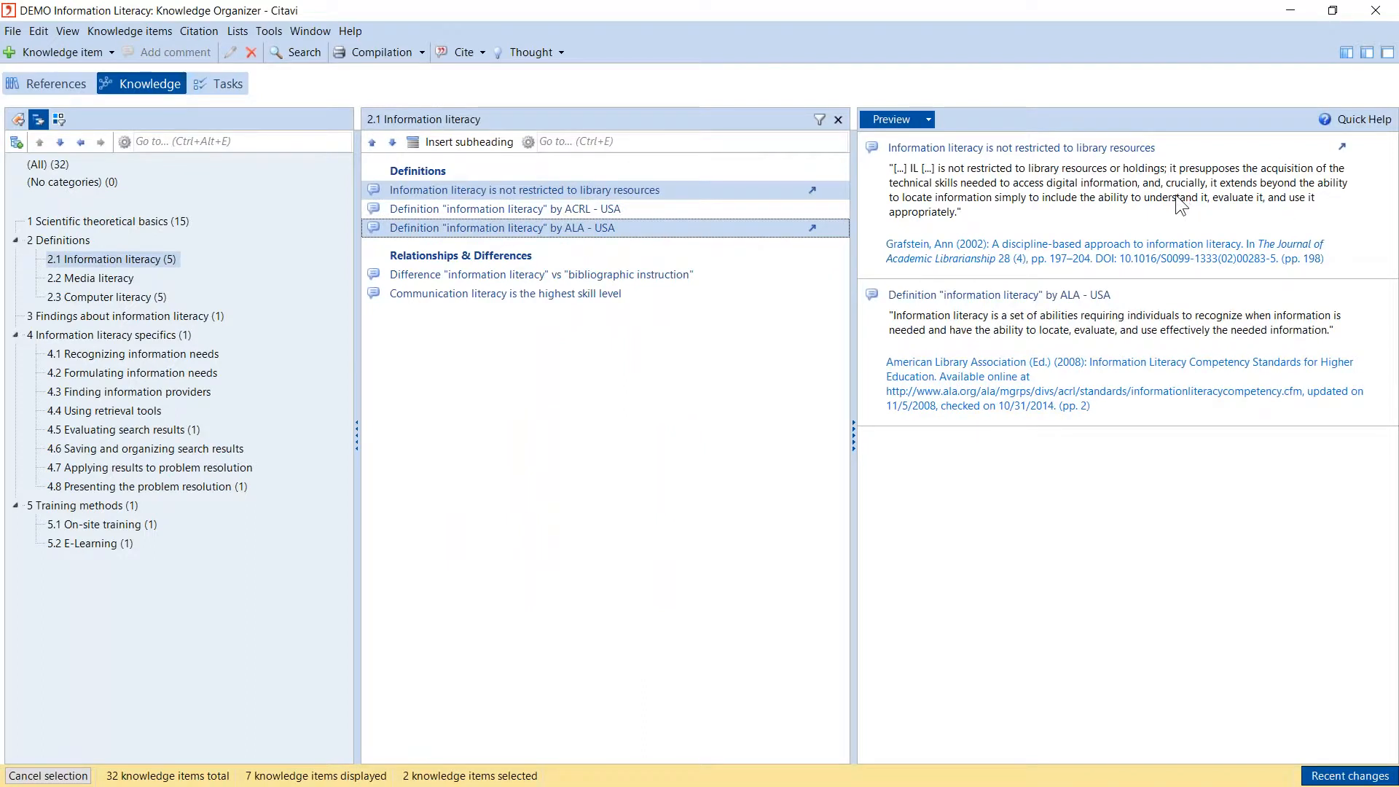
Move the item Definition "information literacy" by ALA - USA under the subheading "Relationships & Differences".
click(421, 171)
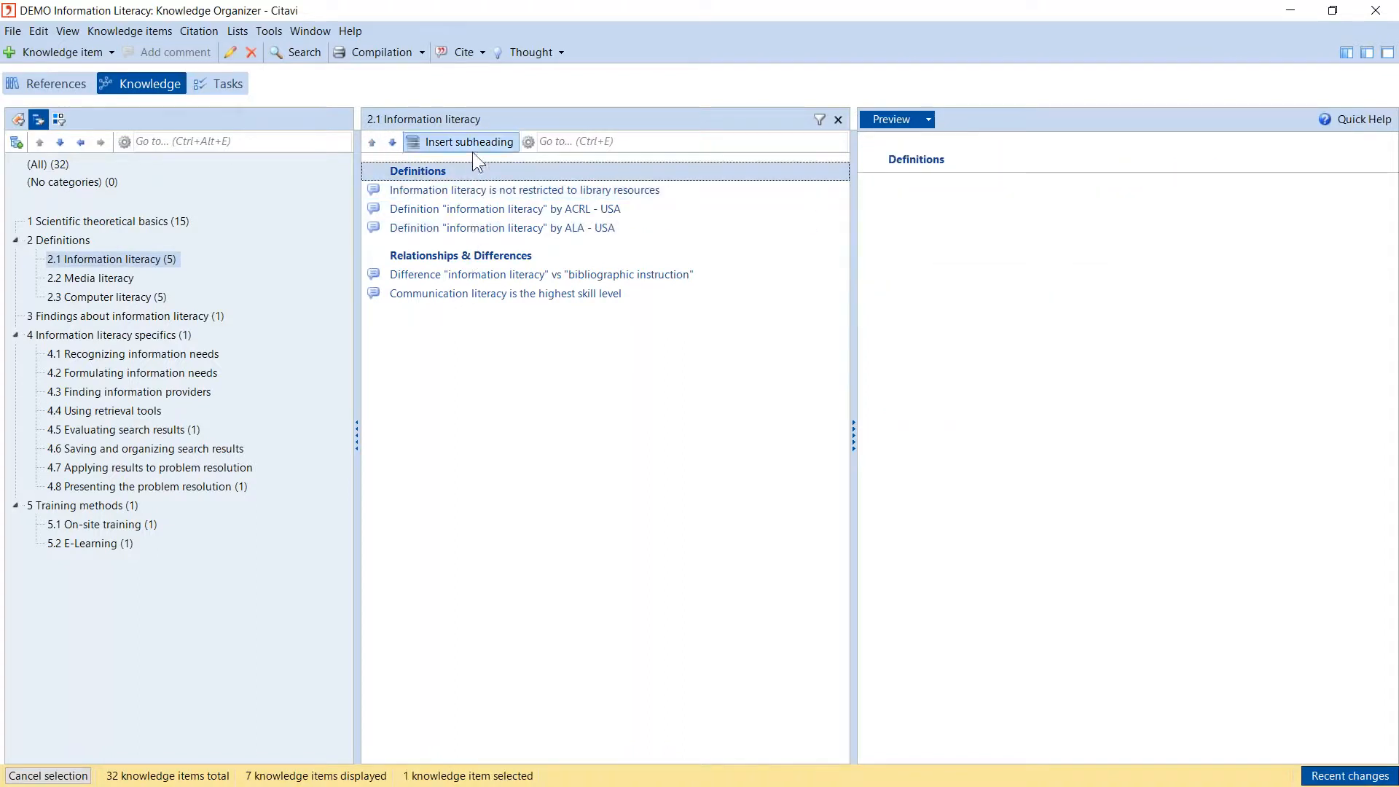
click(475, 229)
drag(471, 227, 478, 243)
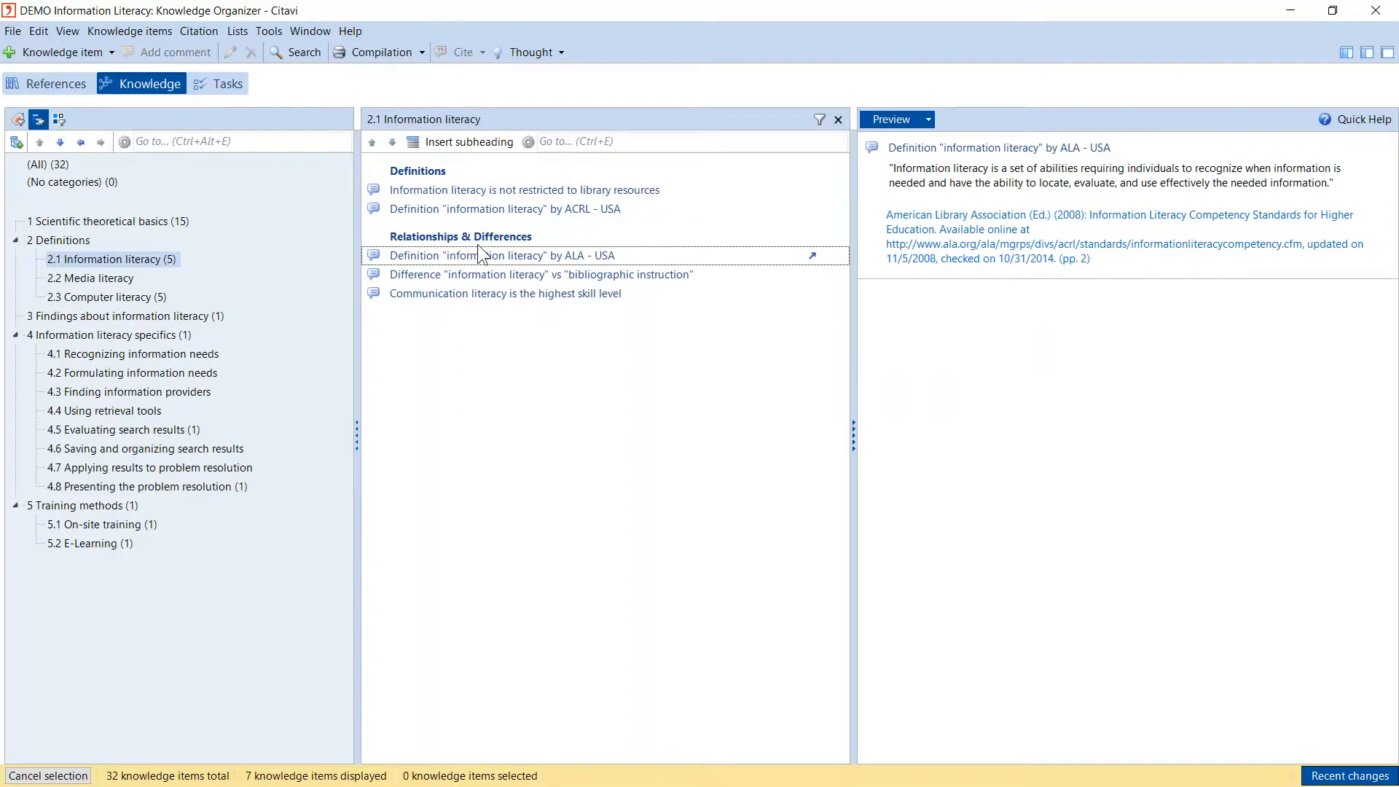
click(120, 260)
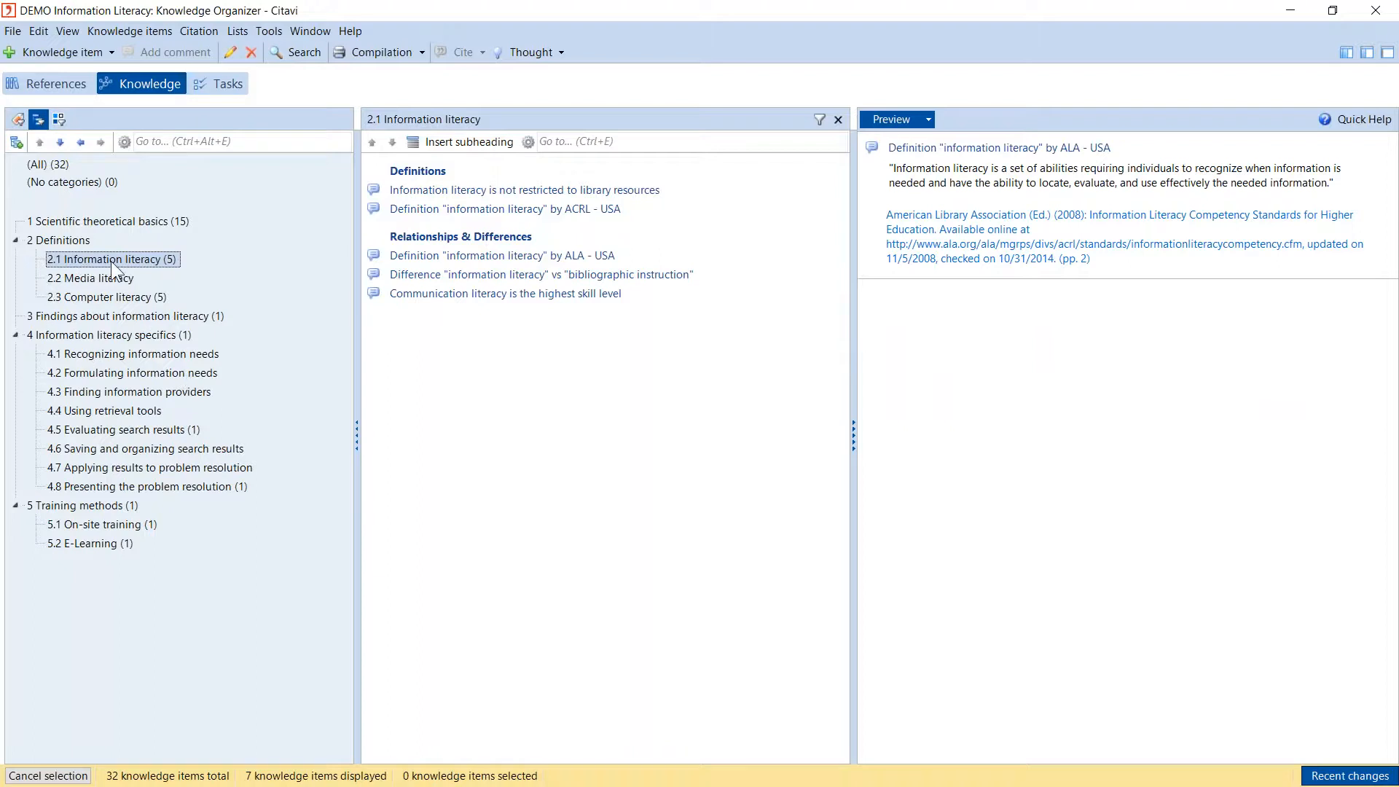
key(F2)
key(Return)
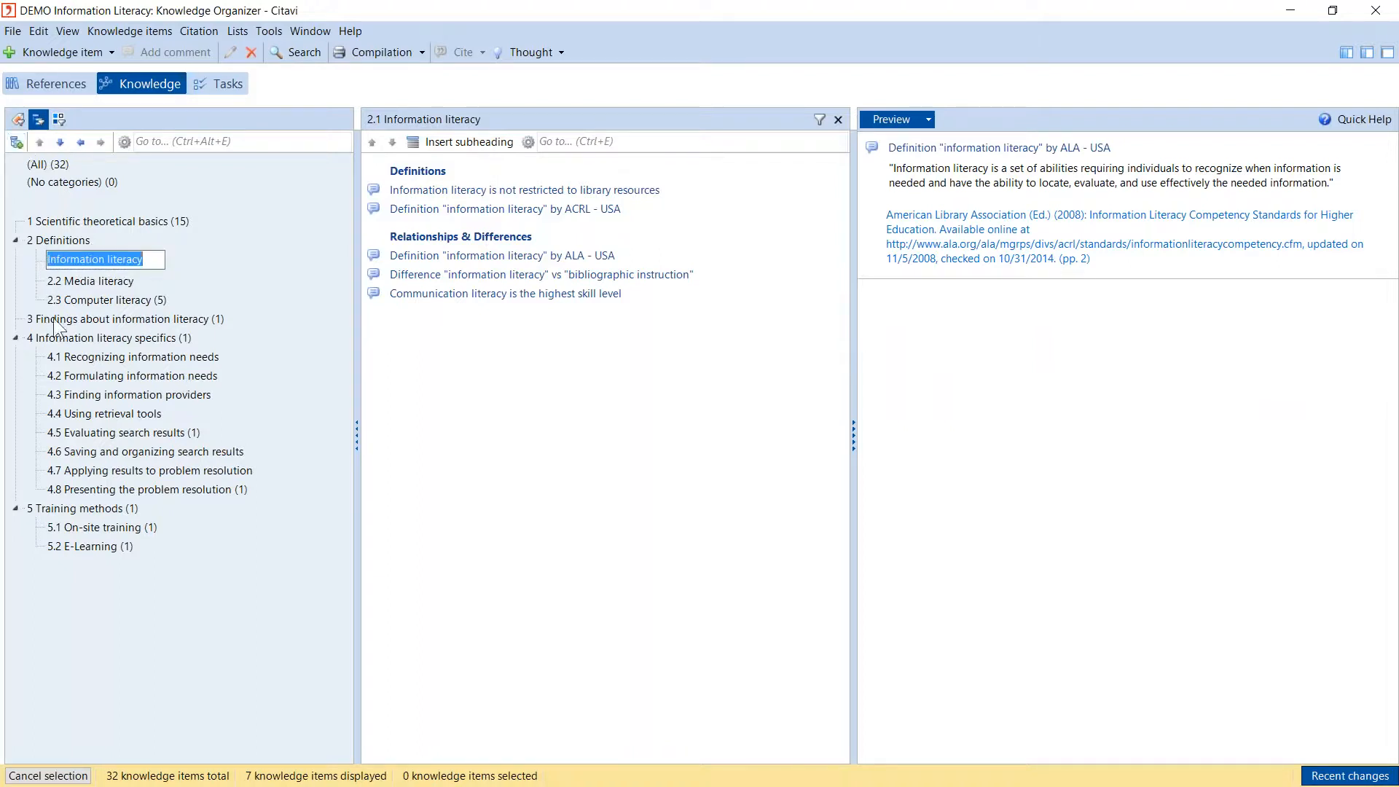
key(Down)
key(Up)
Add a subcategory named "Definitions" under category 2.1 Information literacy.
click(16, 142)
click(59, 184)
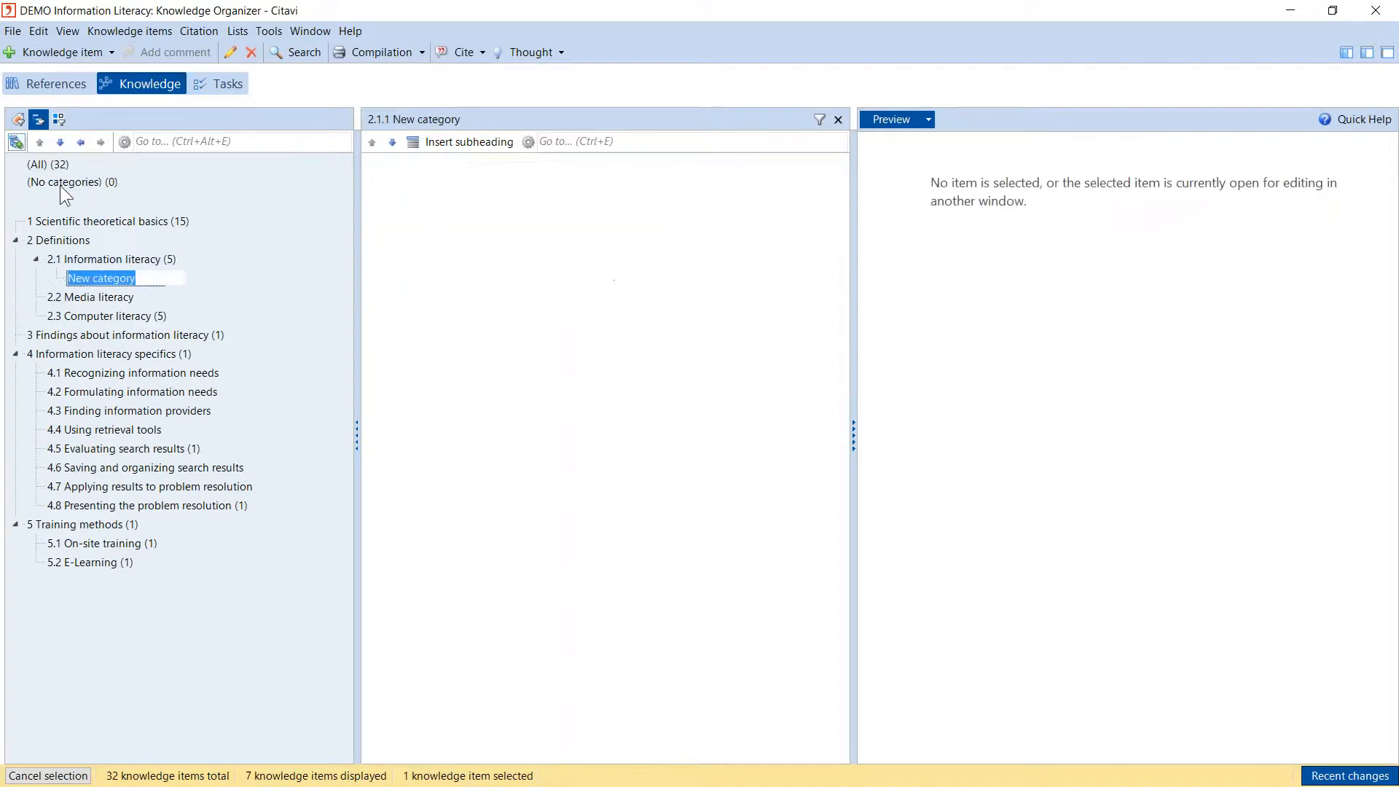
text(In)
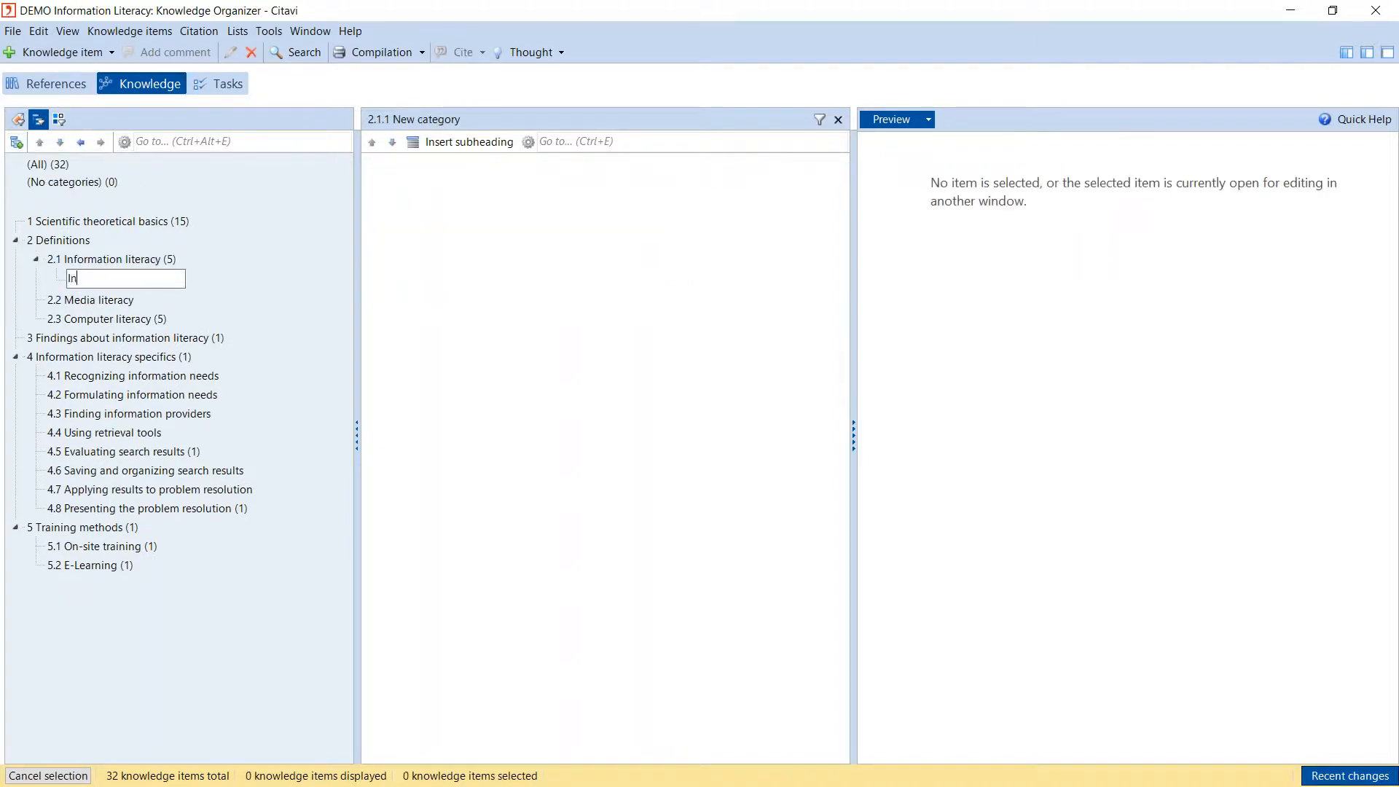
text(formation li)
key(BackSpace)
key(BackSpace)
key(BackSpace)
key(BackSpace)
key(BackSpace)
key(BackSpace)
key(BackSpace)
key(BackSpace)
key(BackSpace)
key(BackSpace)
key(BackSpace)
key(BackSpace)
key(BackSpace)
key(BackSpace)
text(def)
key(BackSpace)
key(BackSpace)
key(BackSpace)
text(Definitions)
key(Return)
click(88, 352)
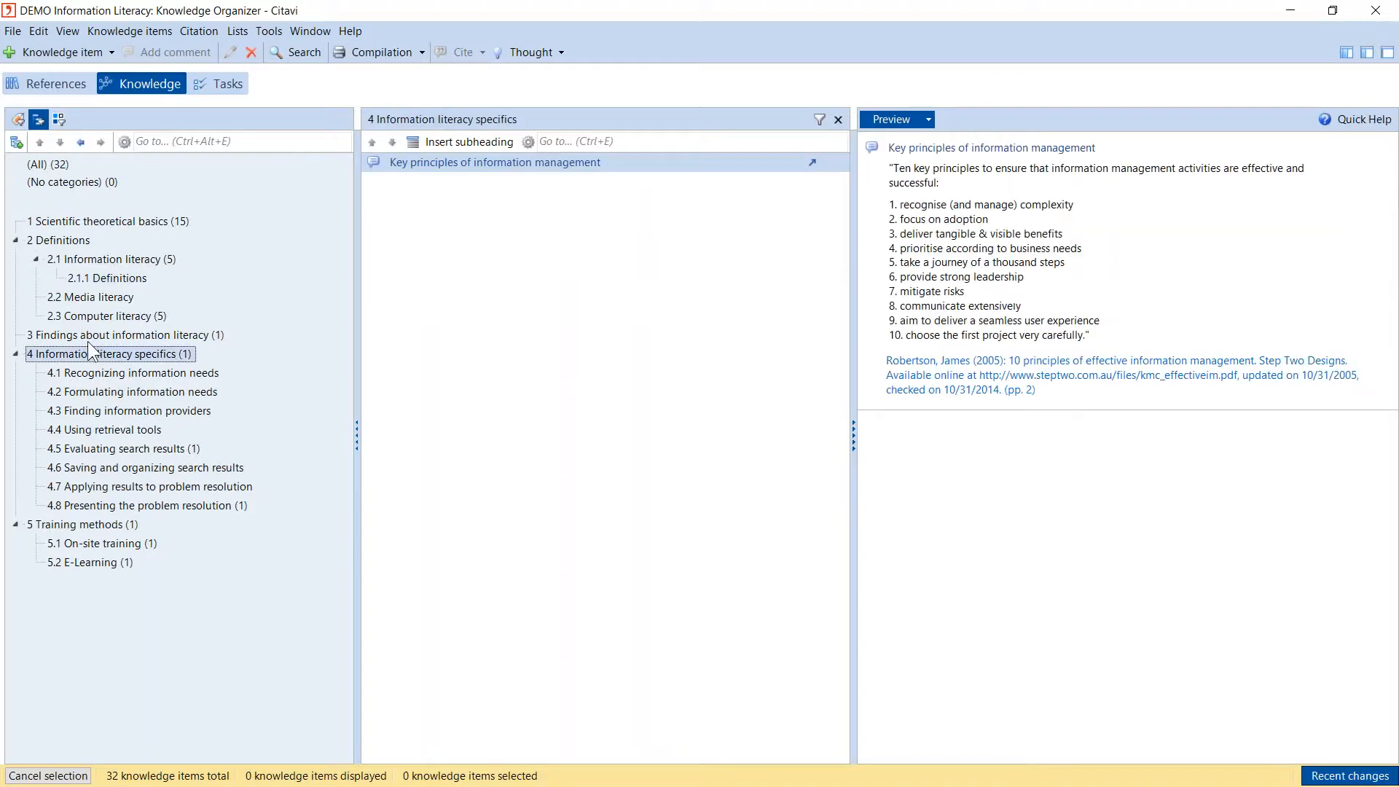
Add a subcategory named "American defintions" under category 2.1.1 Definitions.
click(135, 281)
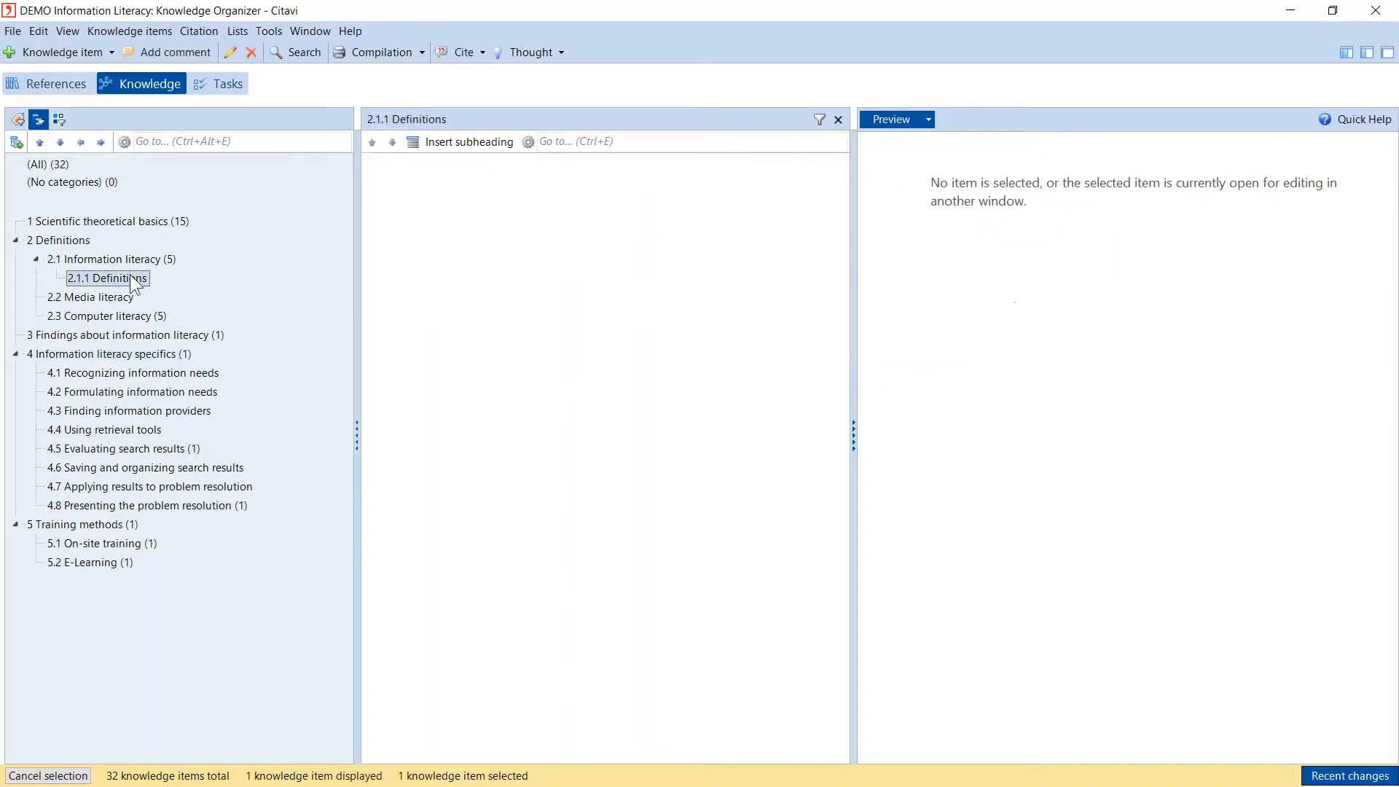
click(17, 142)
click(58, 181)
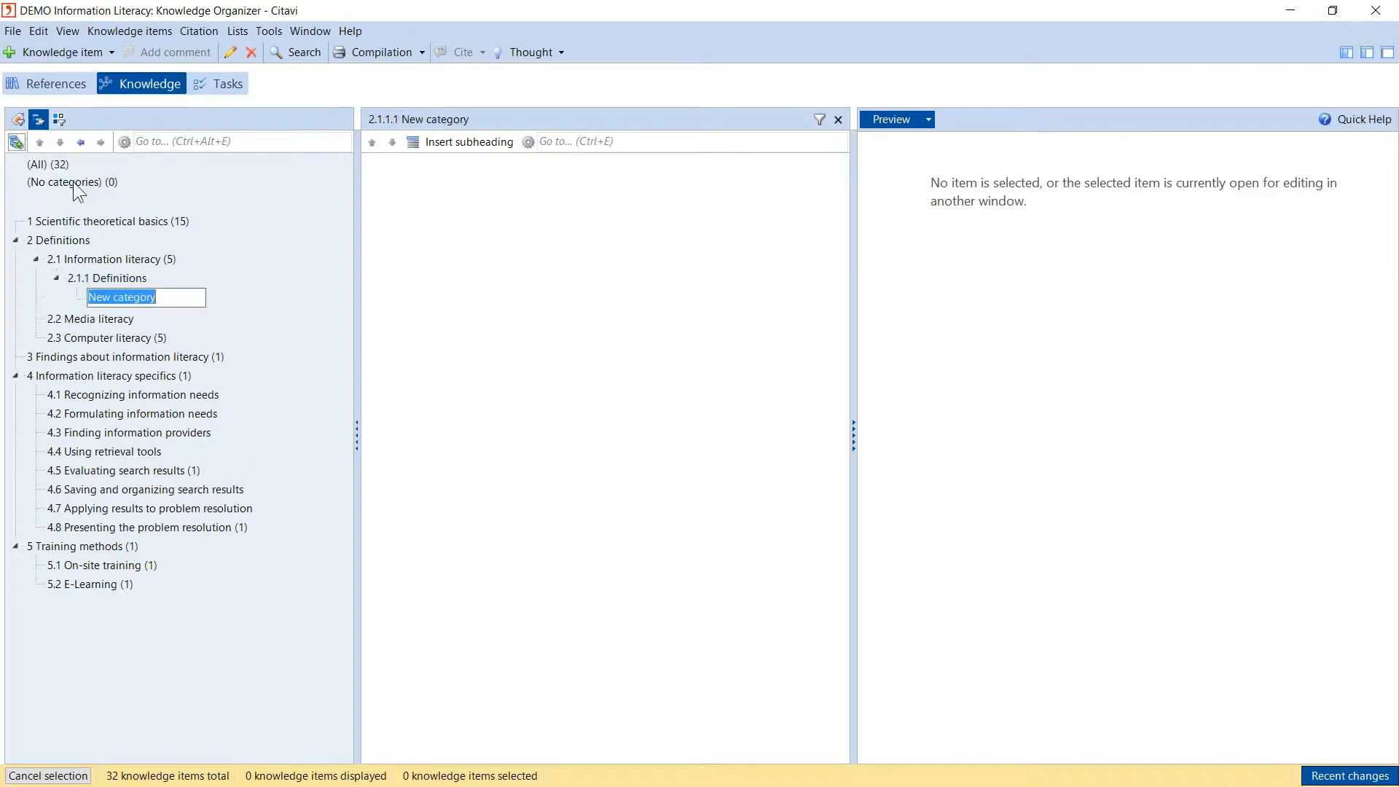
text(D)
text(e)
key(BackSpace)
key(BackSpace)
text(American )
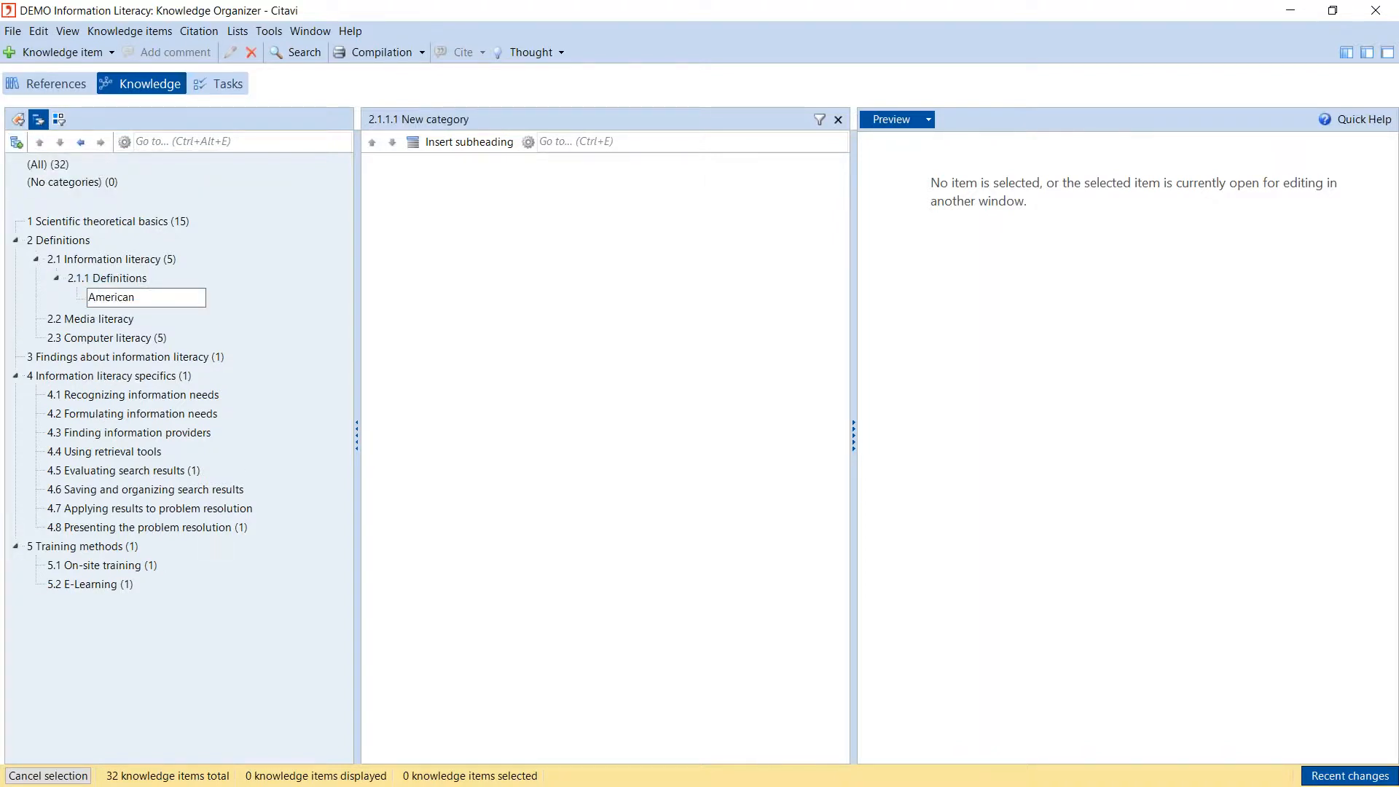
text(defintions)
key(Return)
Add a subcategory named "ACRL group" under category 2.1.1.1 American defintions.
click(111, 280)
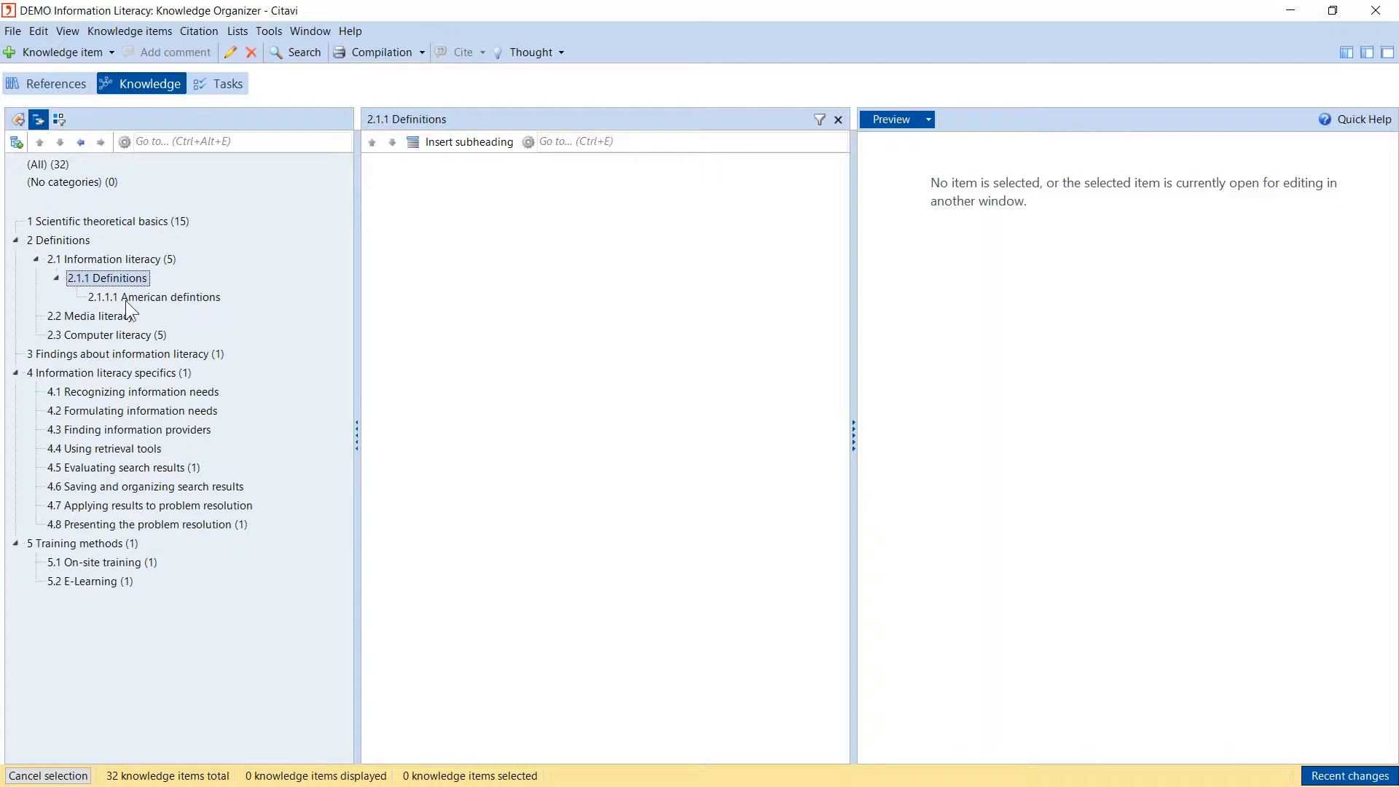
click(144, 299)
click(16, 141)
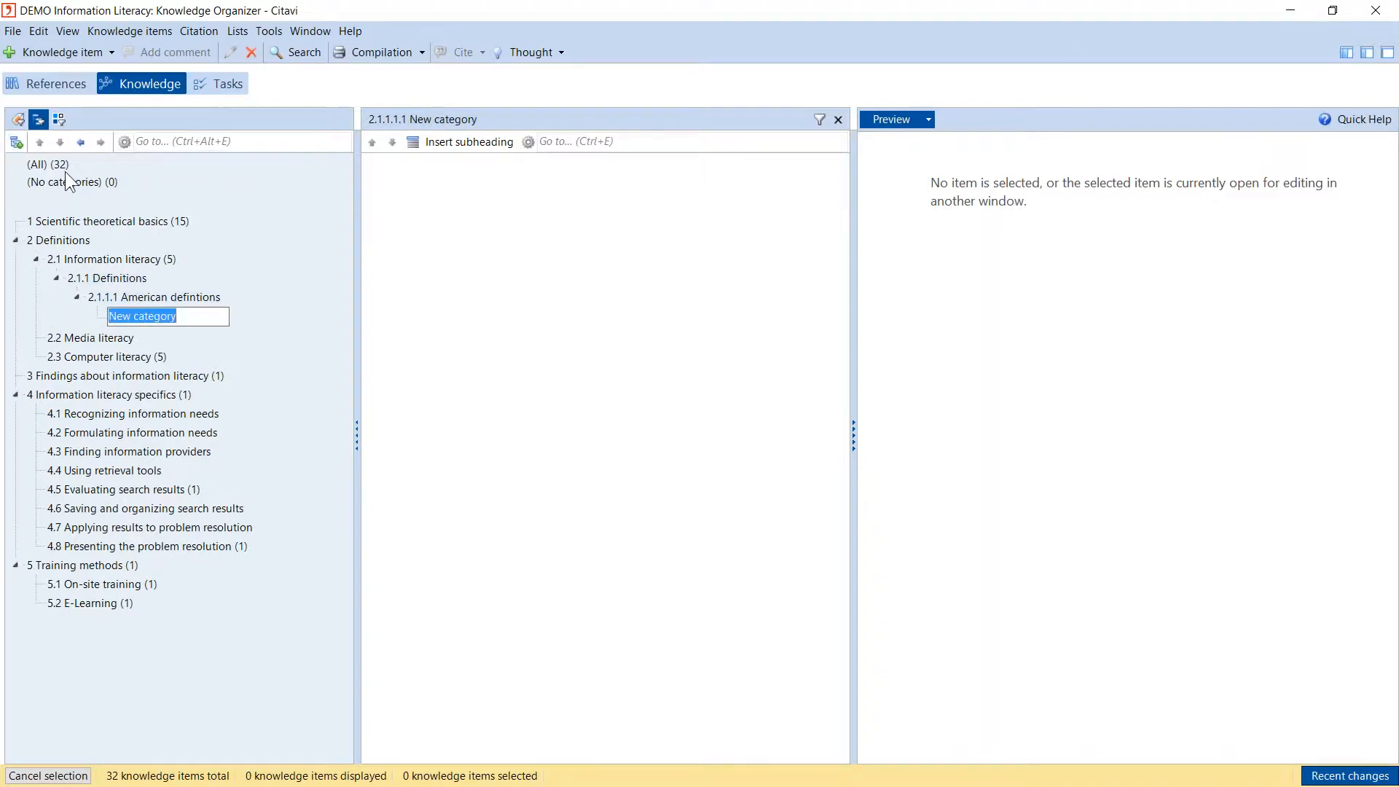
text(ACRL group)
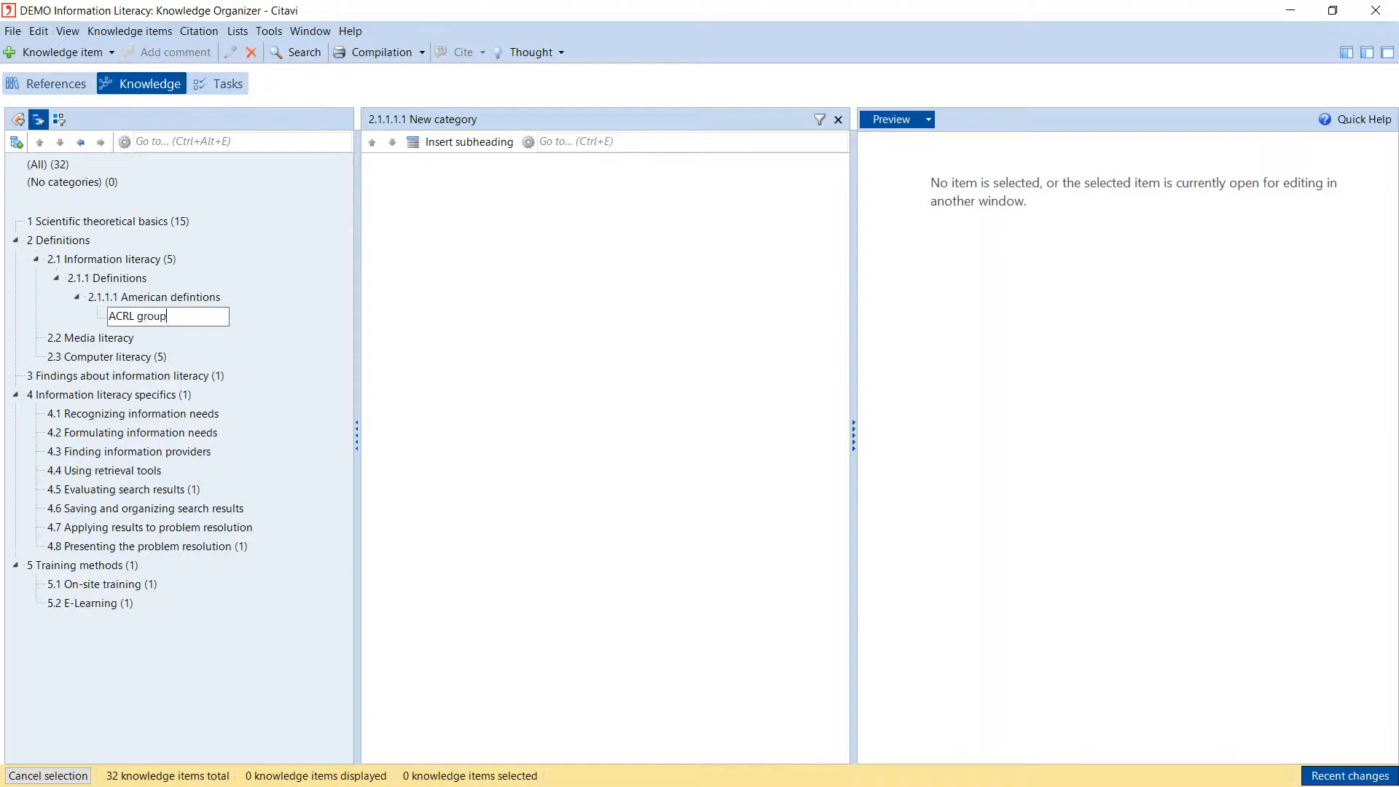
click(130, 415)
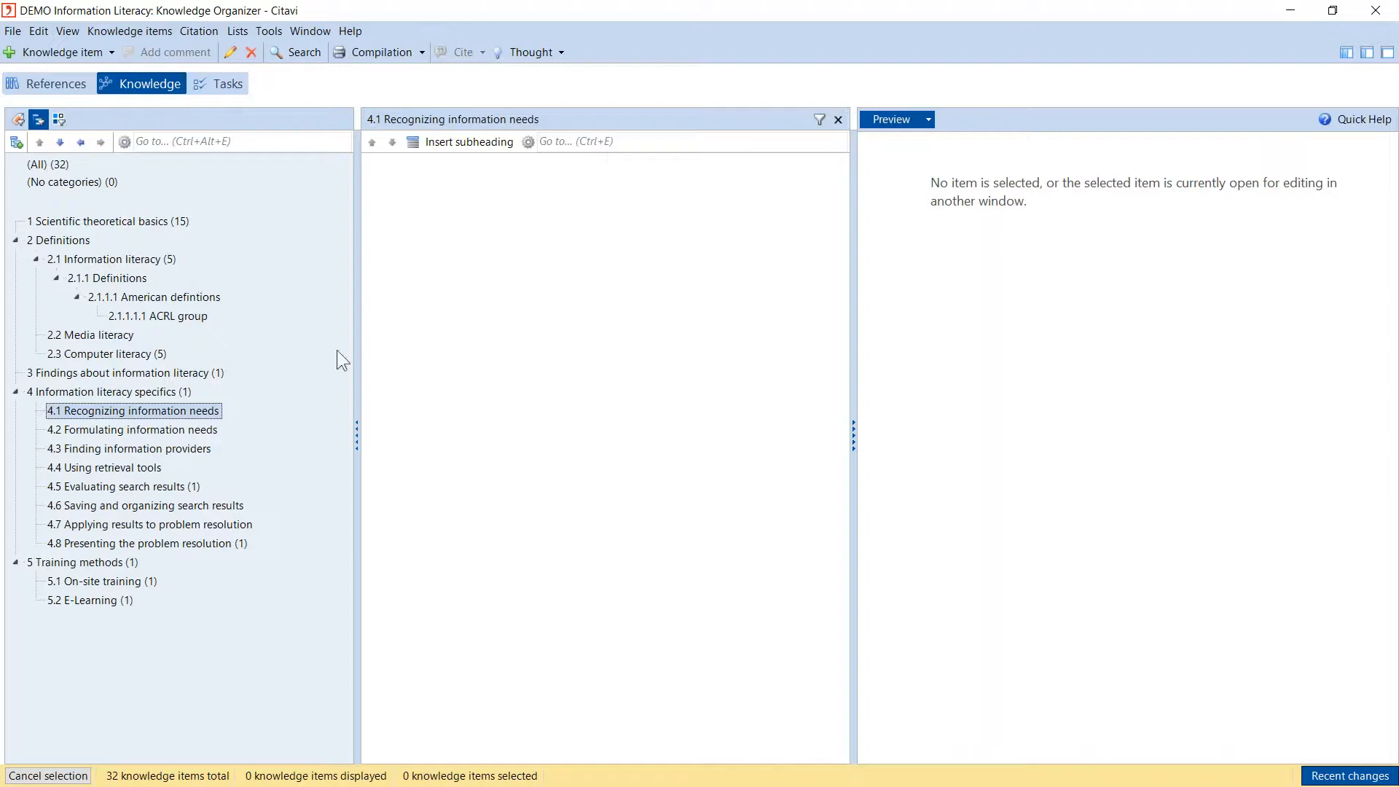
Review the knowledge items under 2.1 Information literacy and 4 Information literacy specifics, and display all knowledge items of the project.
click(82, 240)
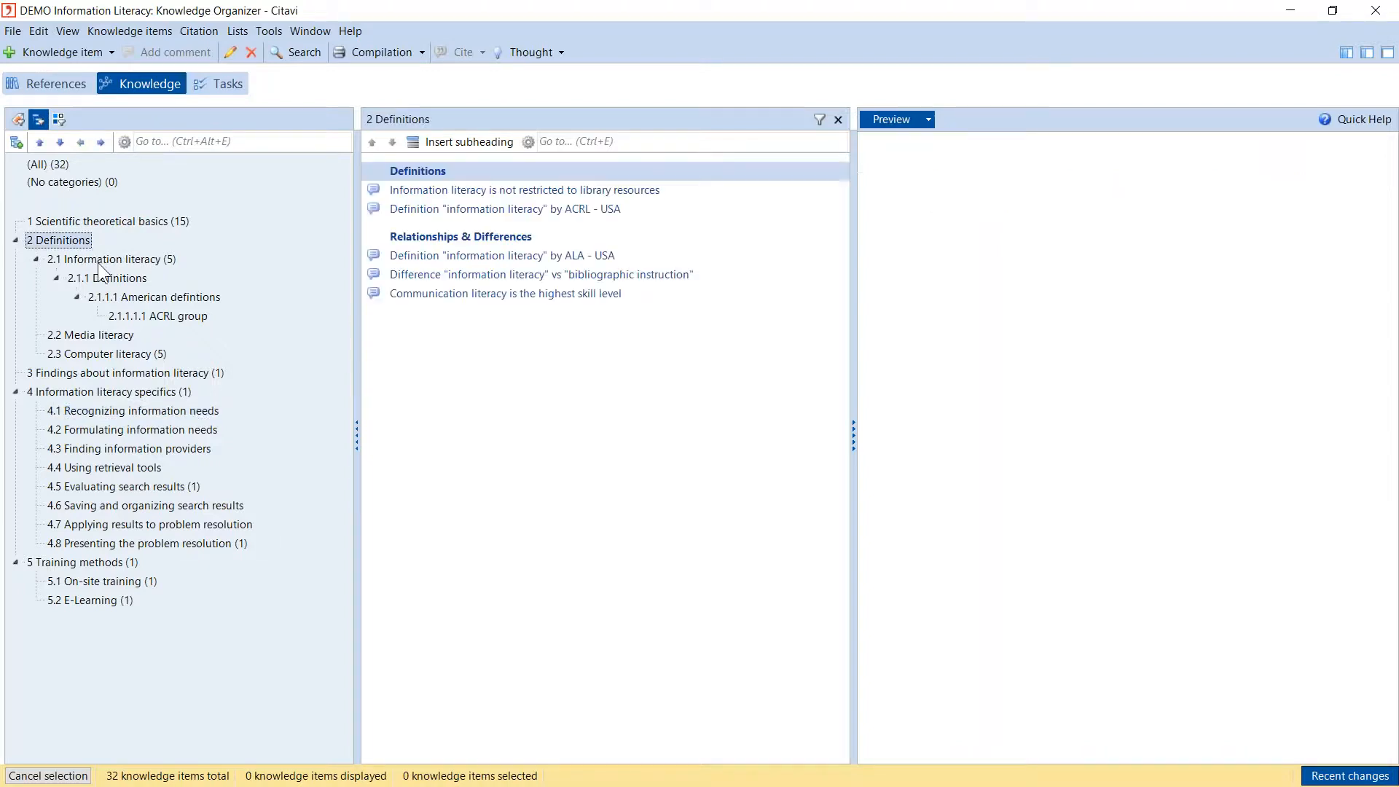
click(98, 260)
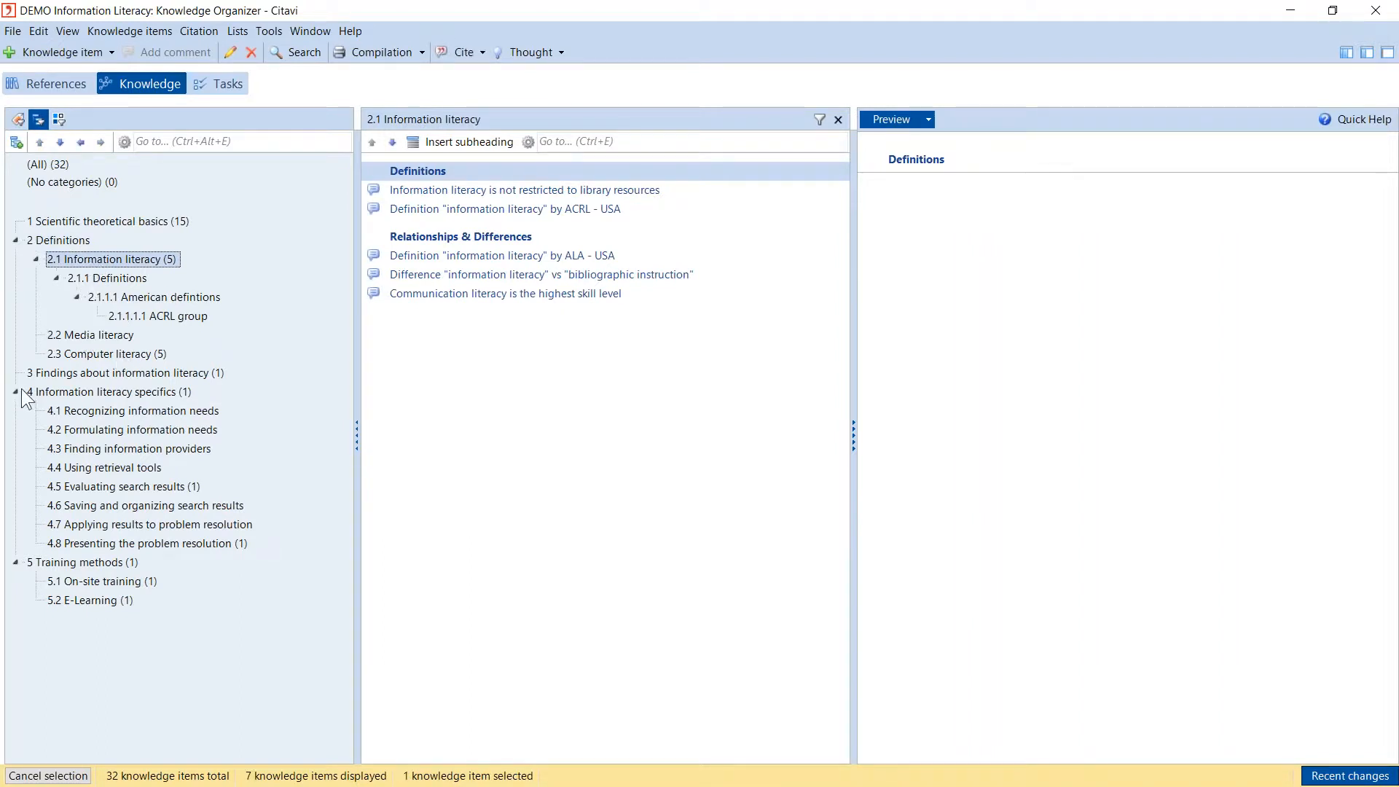
click(88, 392)
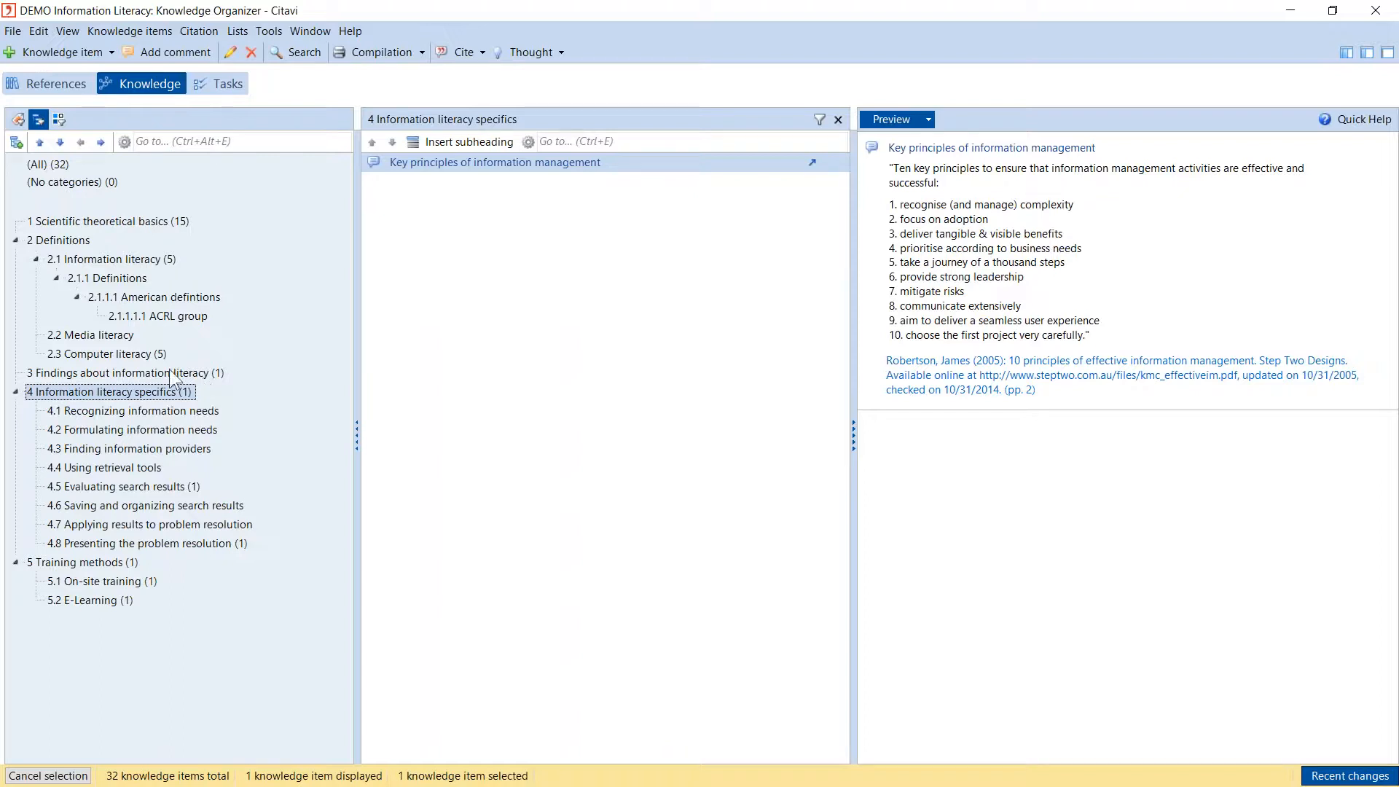
click(136, 262)
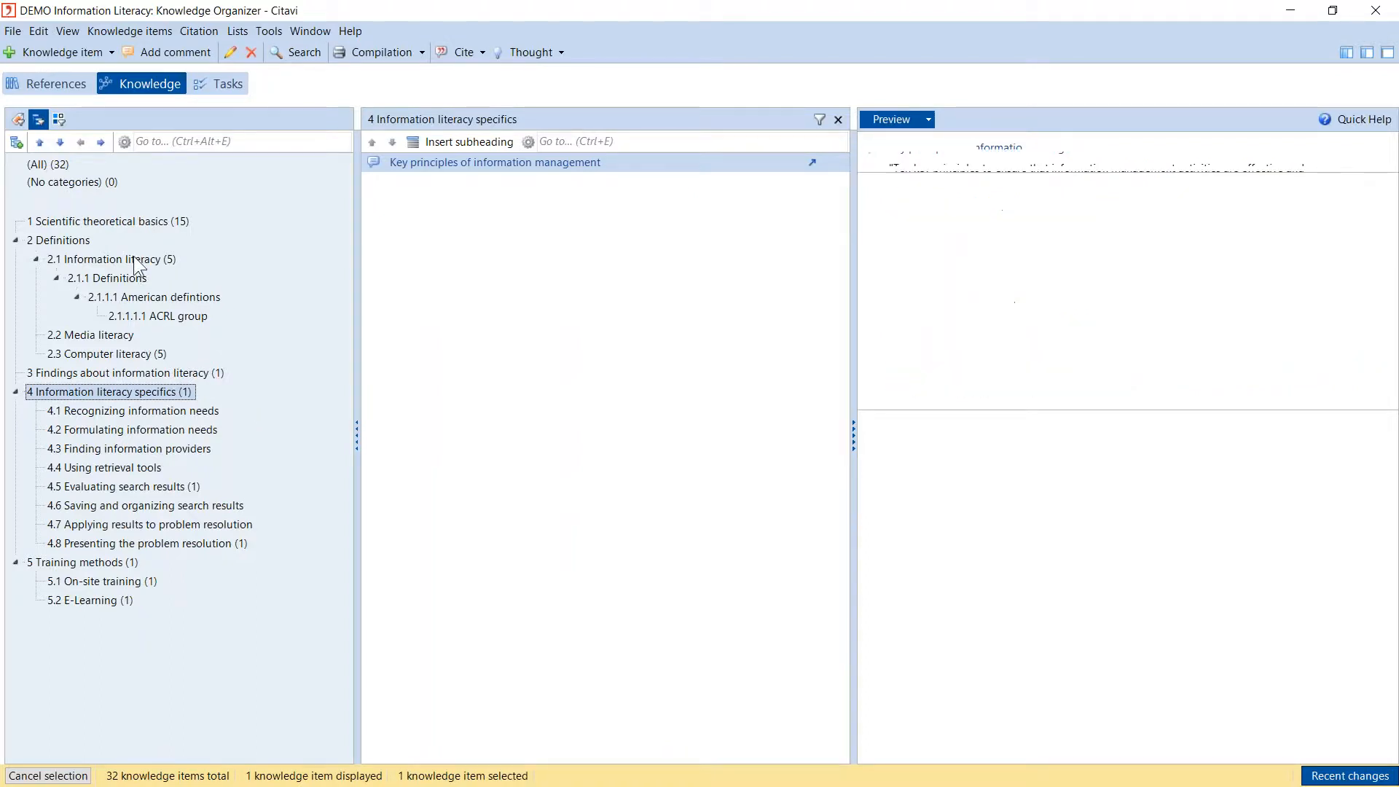
click(82, 182)
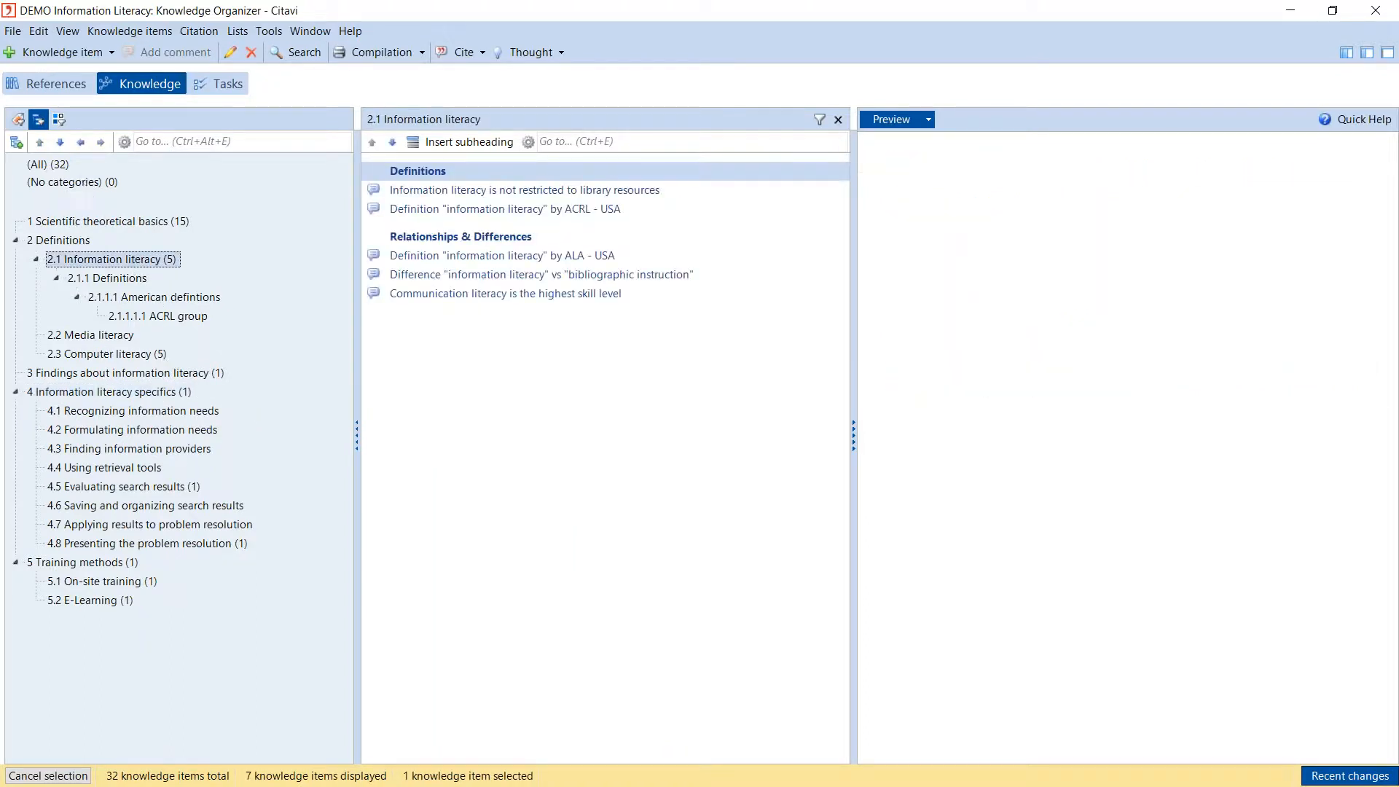
click(58, 166)
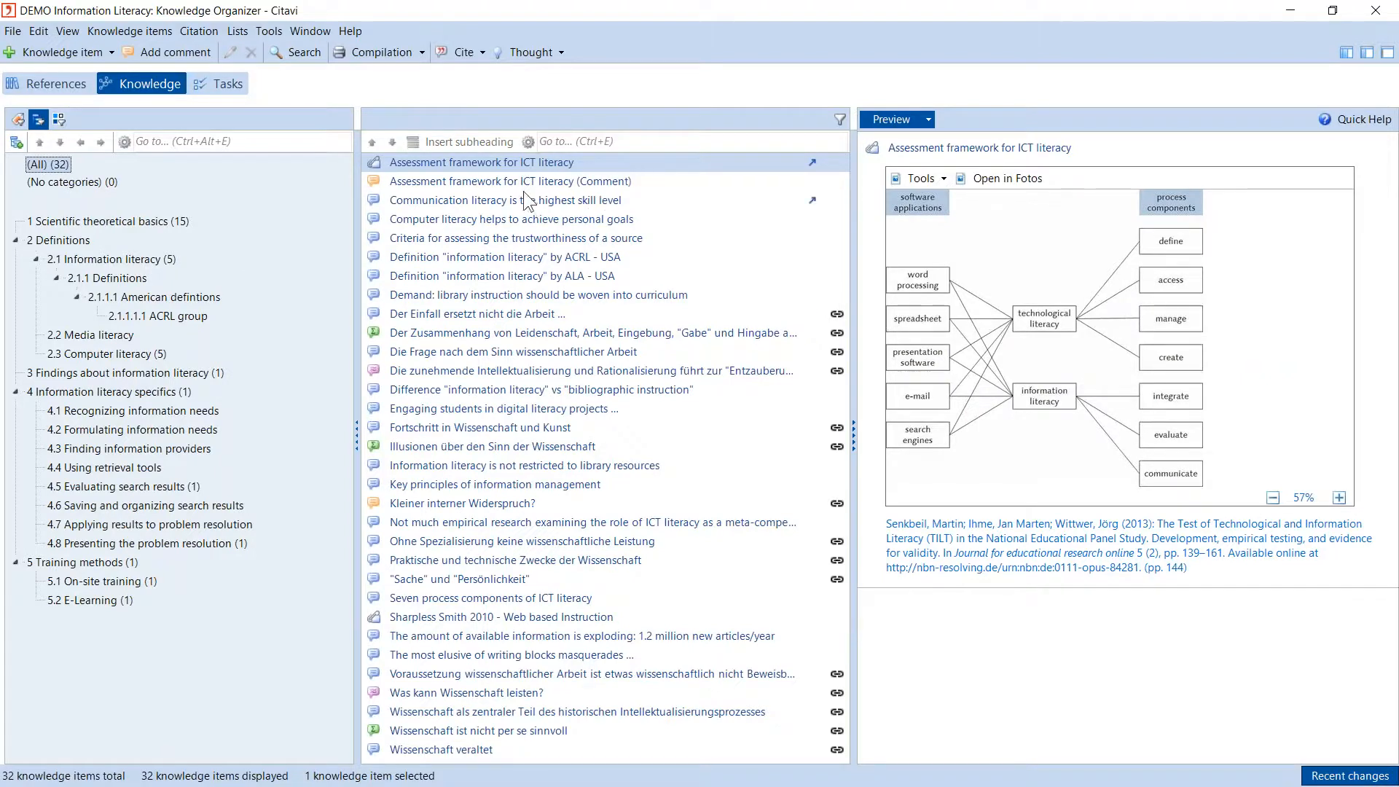
Create a new thought with the text "It seems that information literacy definitions vary by country".
click(530, 53)
text(It seems tha)
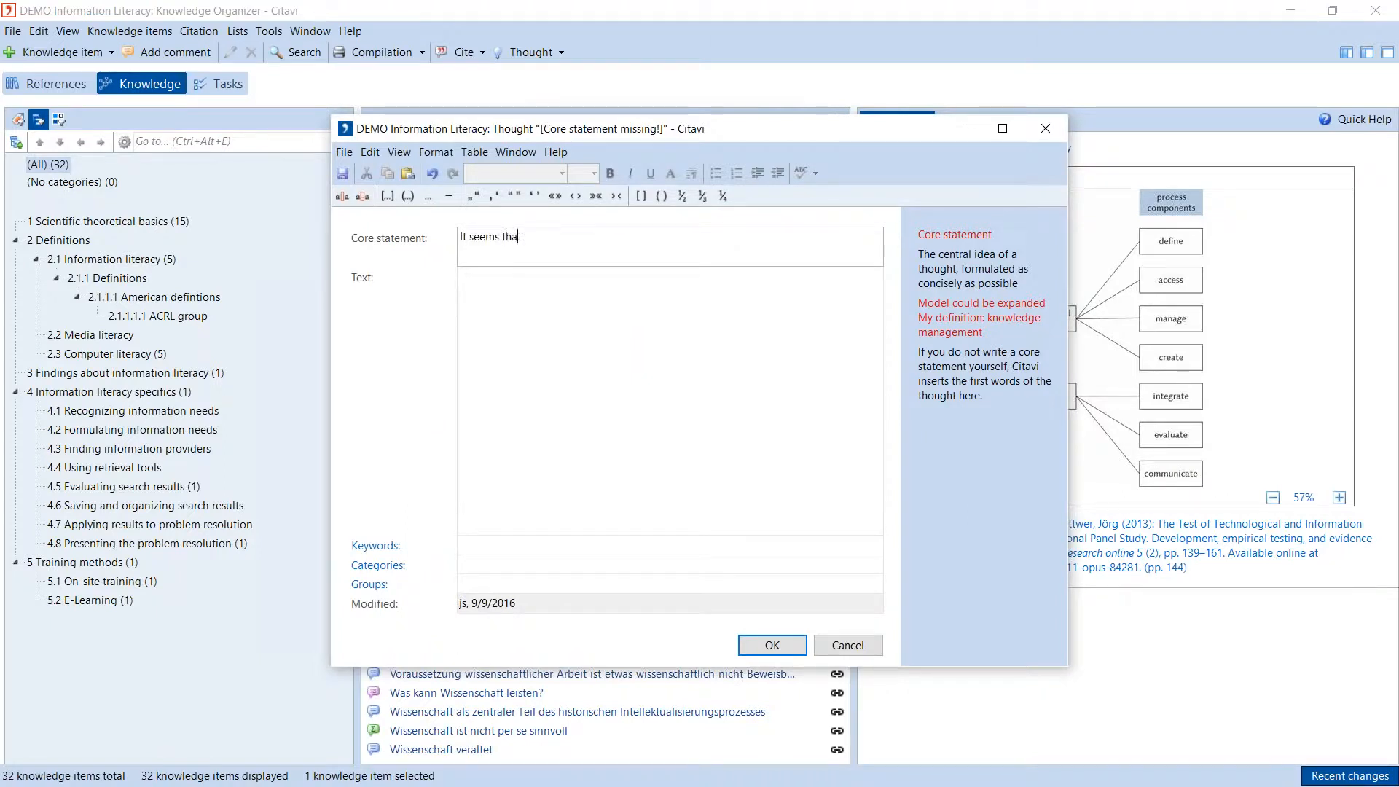
text(t information literacy d)
text(initions vary by country)
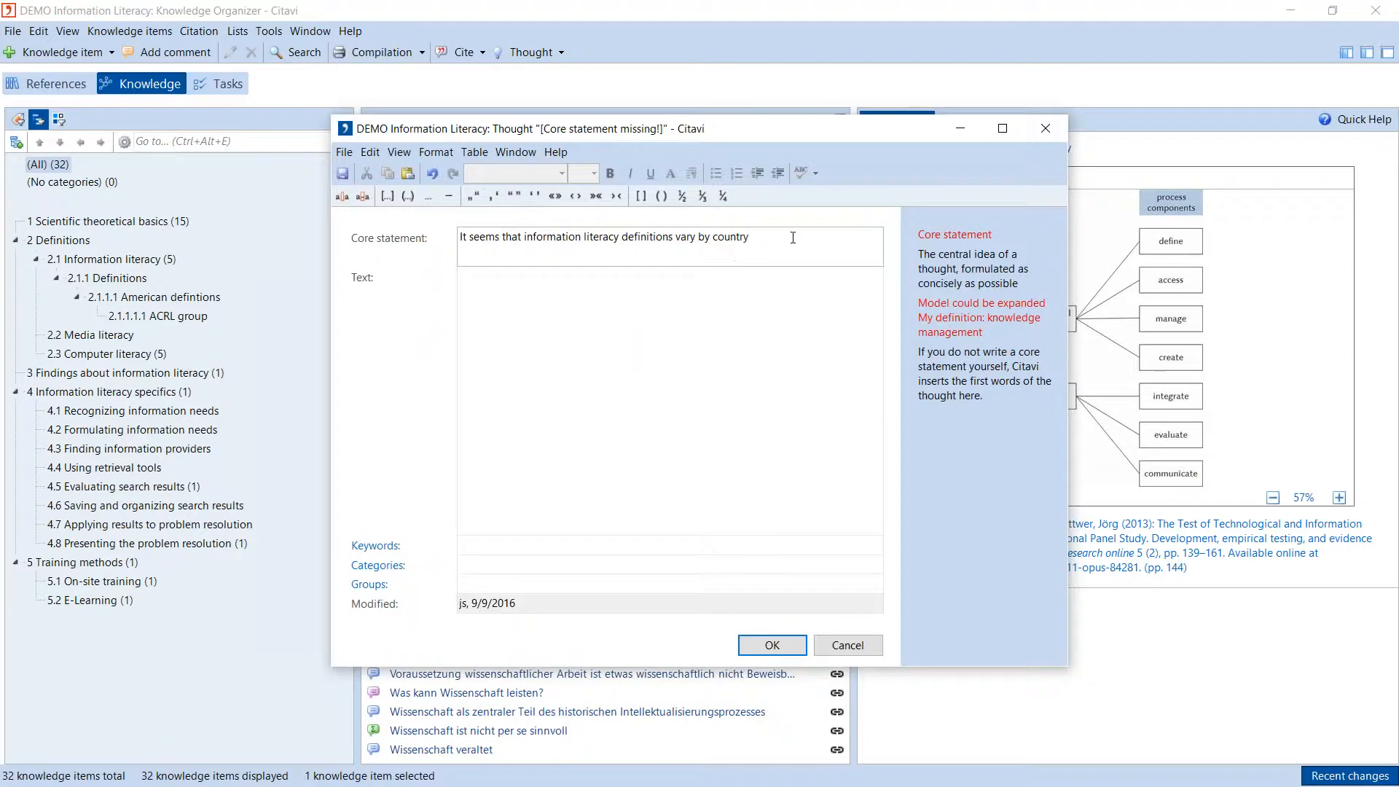
drag(793, 238, 459, 237)
key(ctrl+x)
click(684, 387)
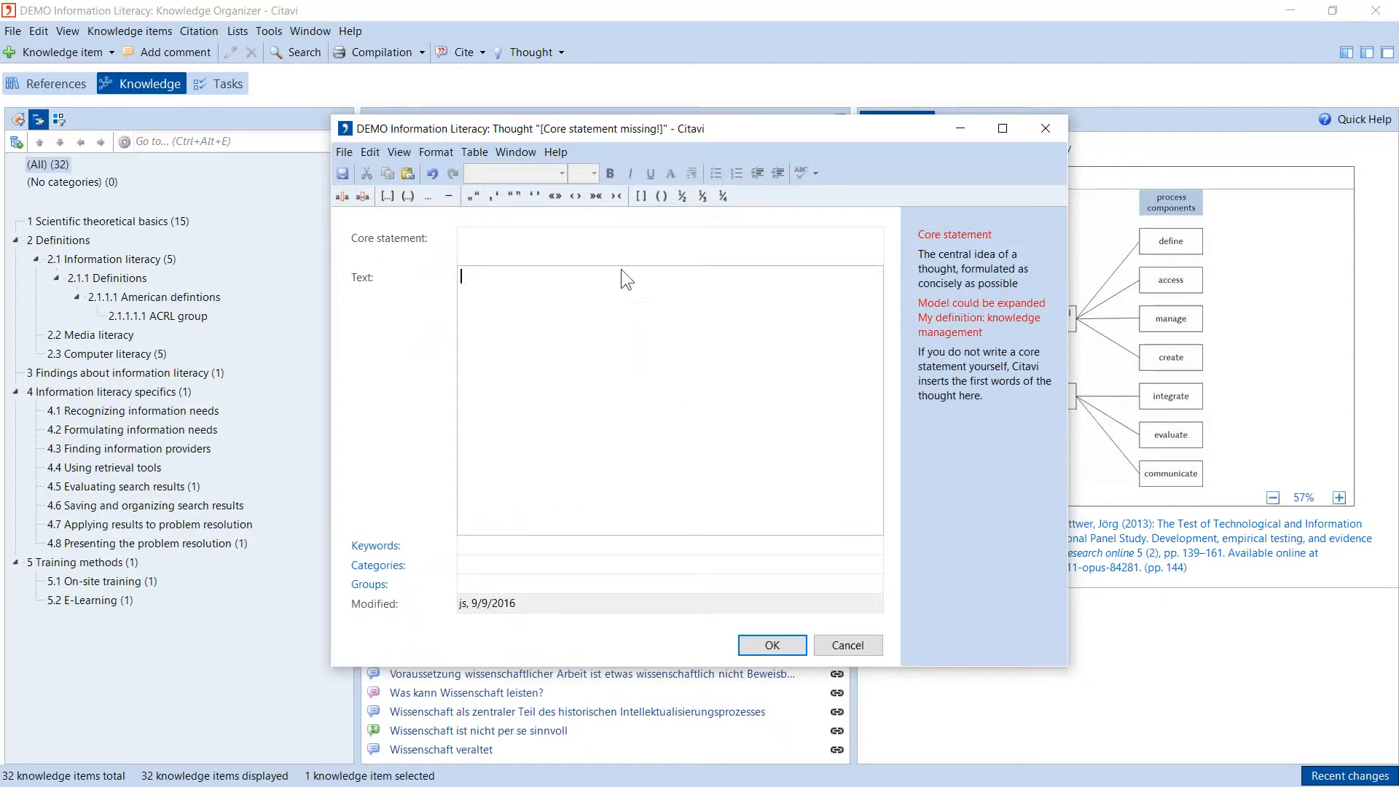
key(ctrl+v)
click(763, 256)
click(767, 280)
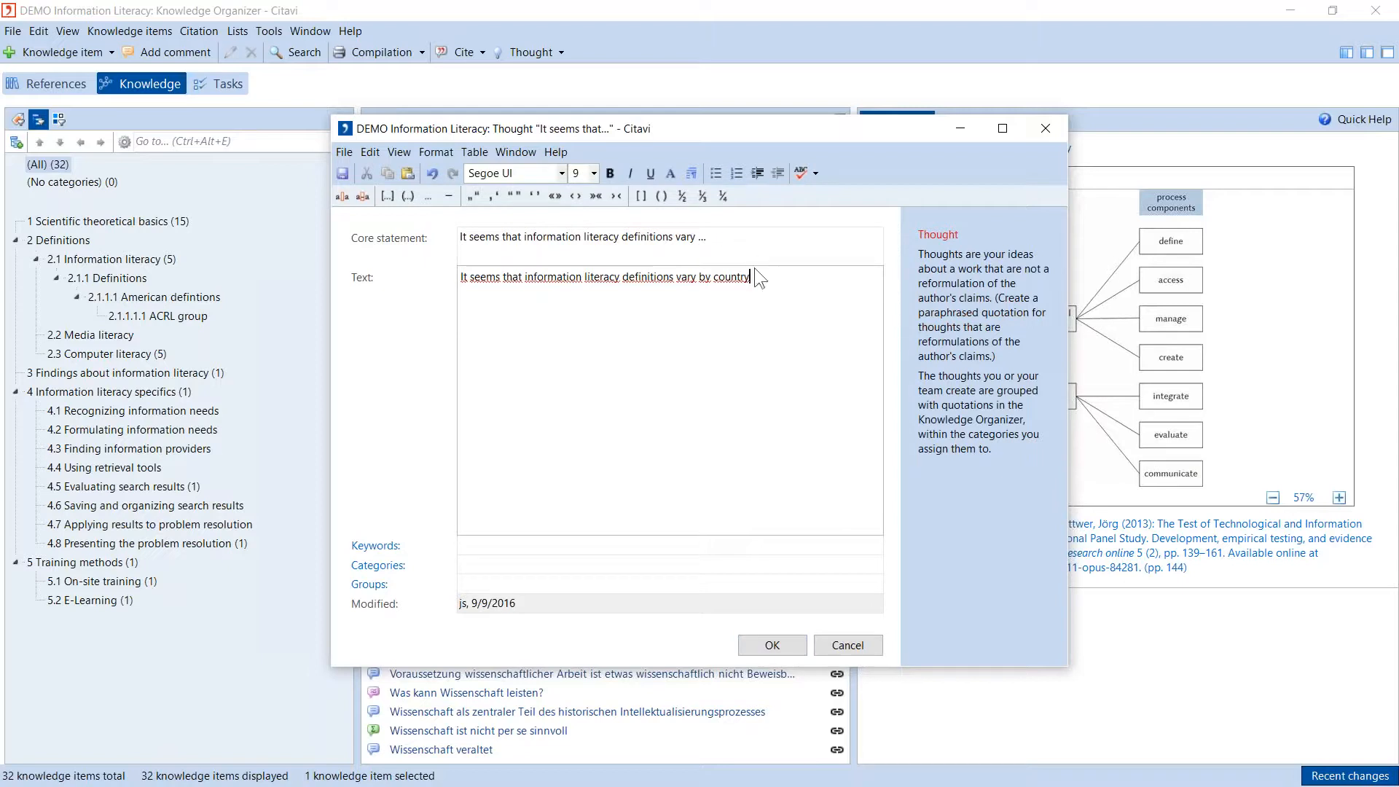
Set the thought's core statement to "Defnitions are different by country?".
drag(734, 238, 445, 239)
key(Delete)
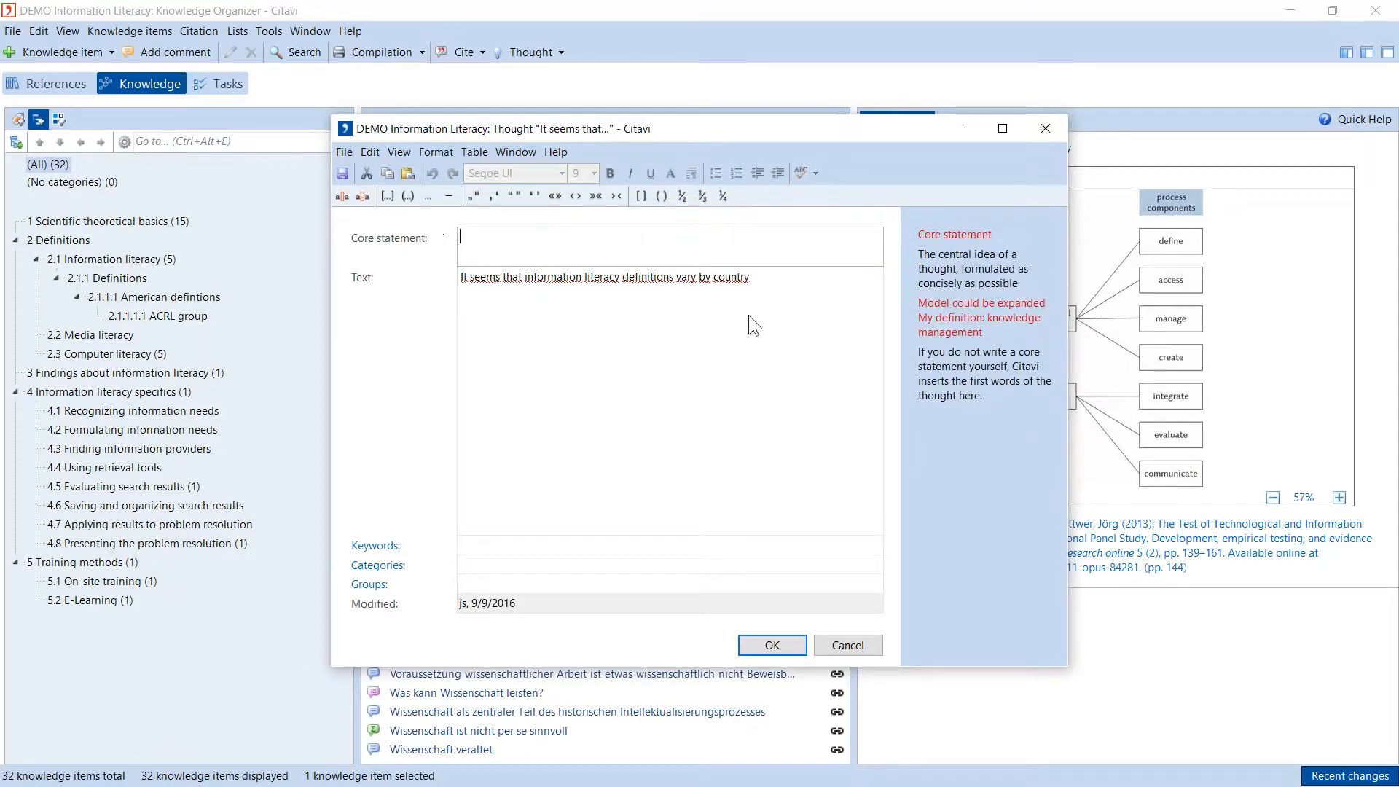
text(Defnitions are different by country?)
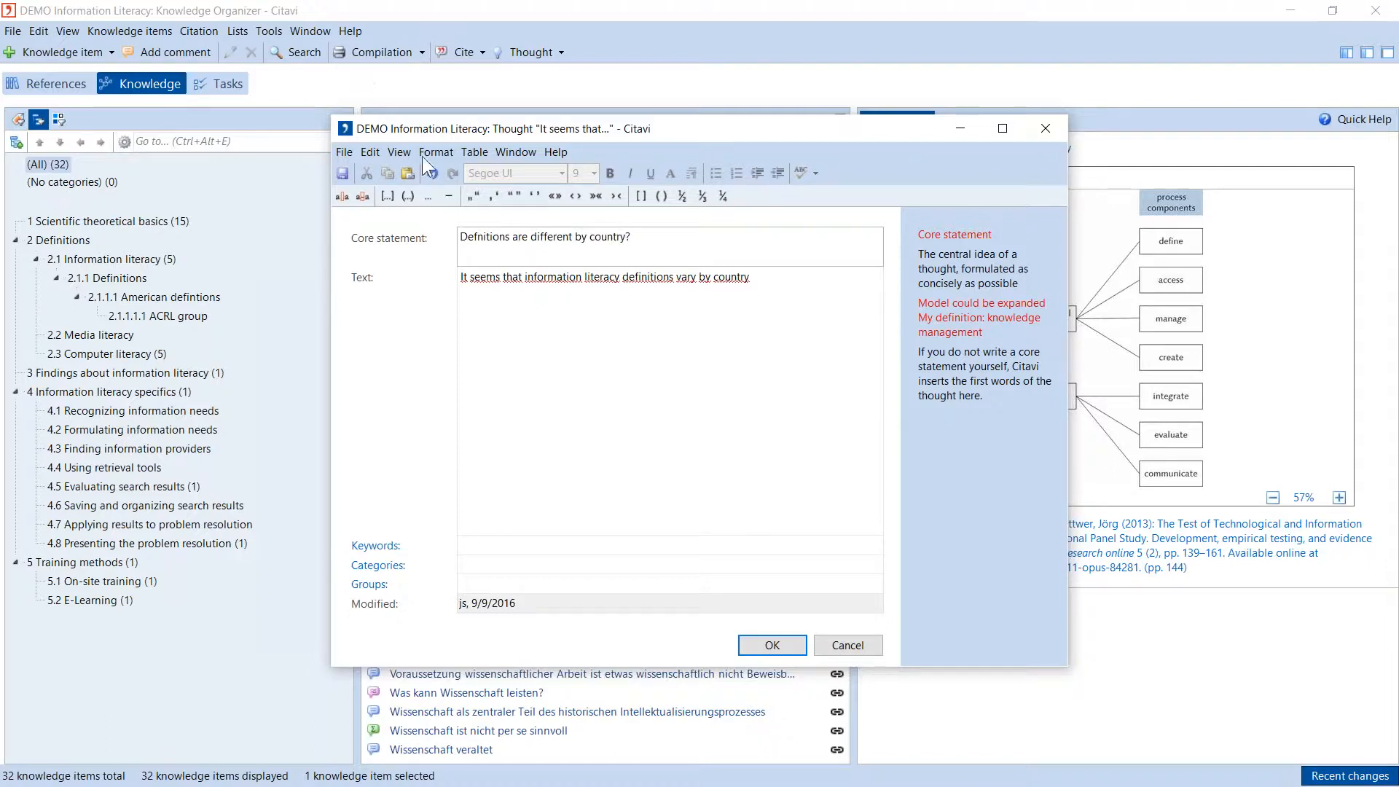
Assign the thought to category 2 and save it.
click(478, 571)
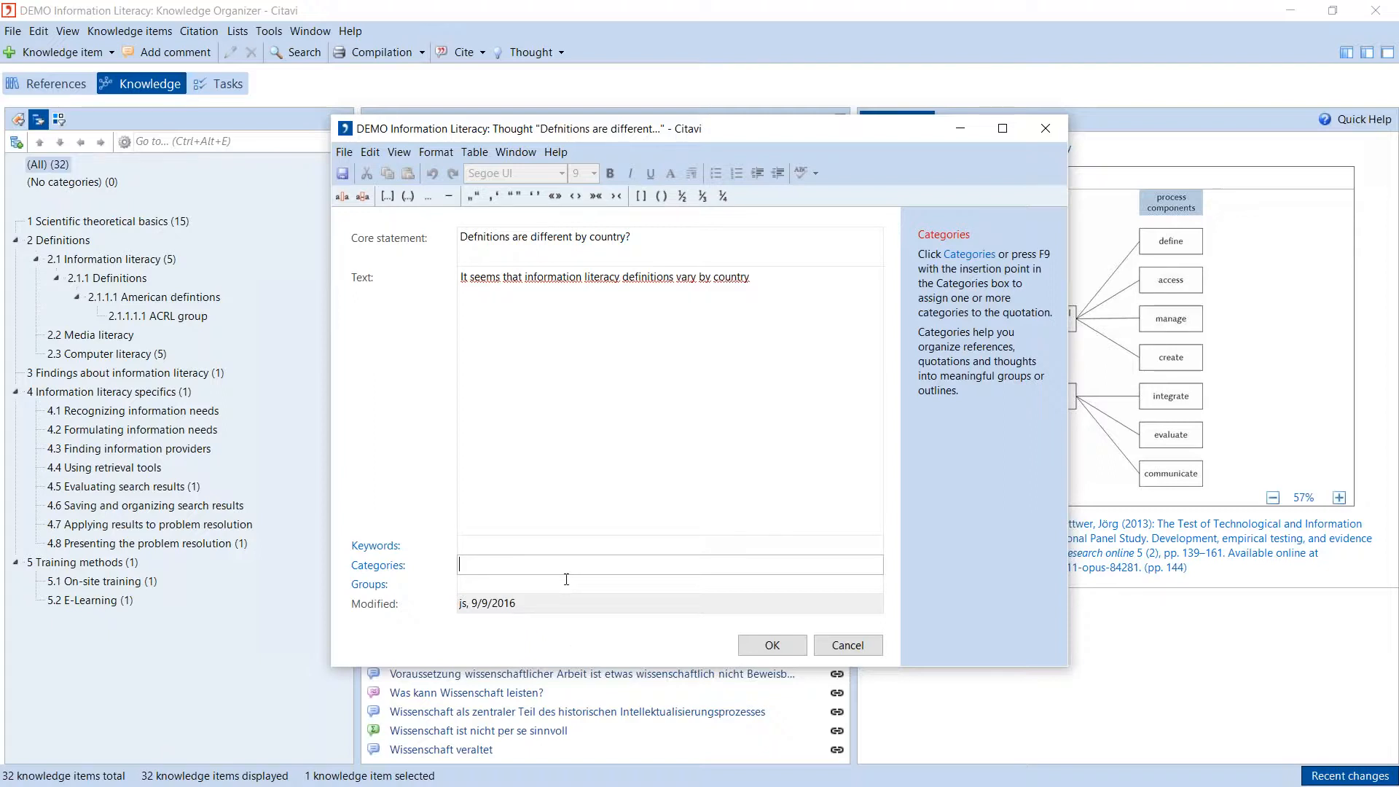
text(2)
key(Return)
click(761, 646)
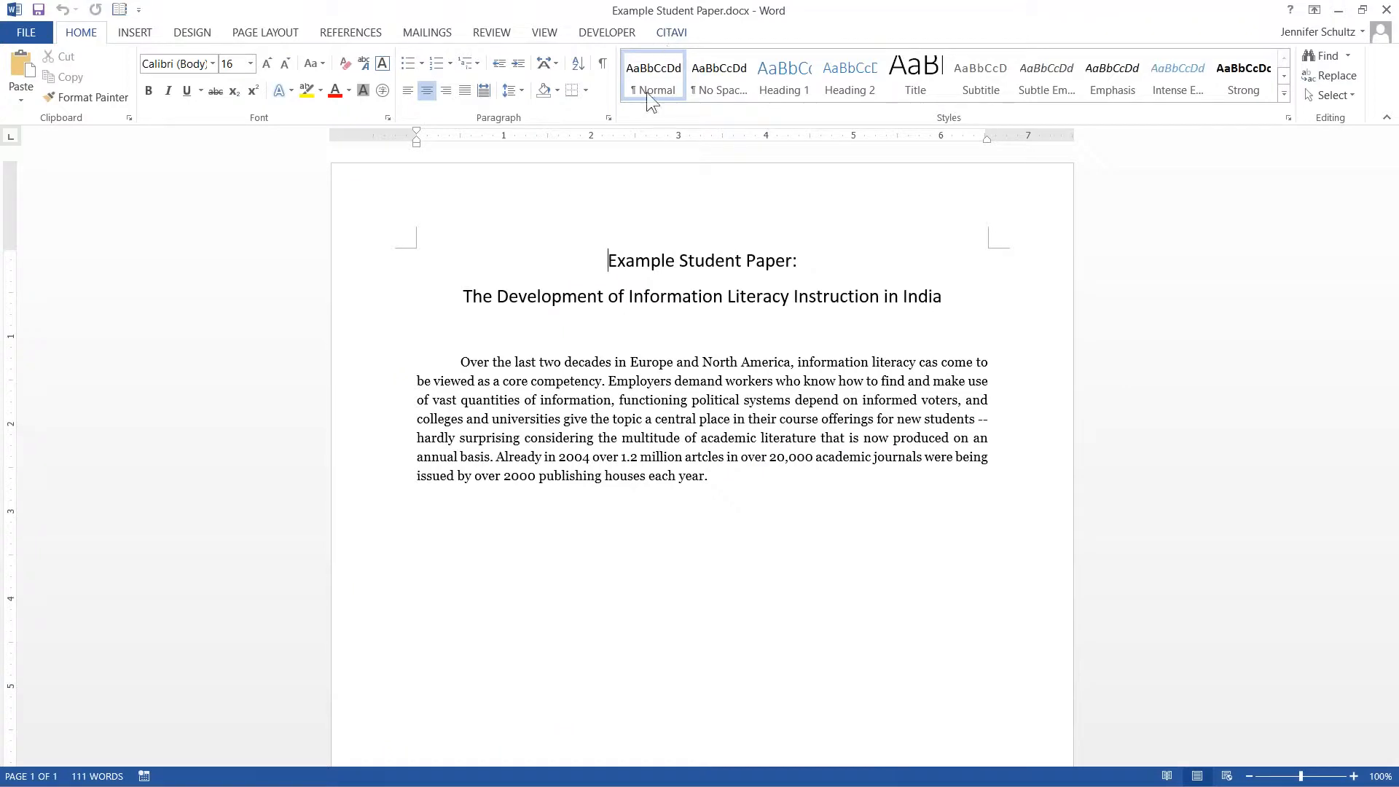
In Word, show the Citavi pane for Example Student Paper.docx and assign the open project DEMO Information Literacy to the document.
click(672, 33)
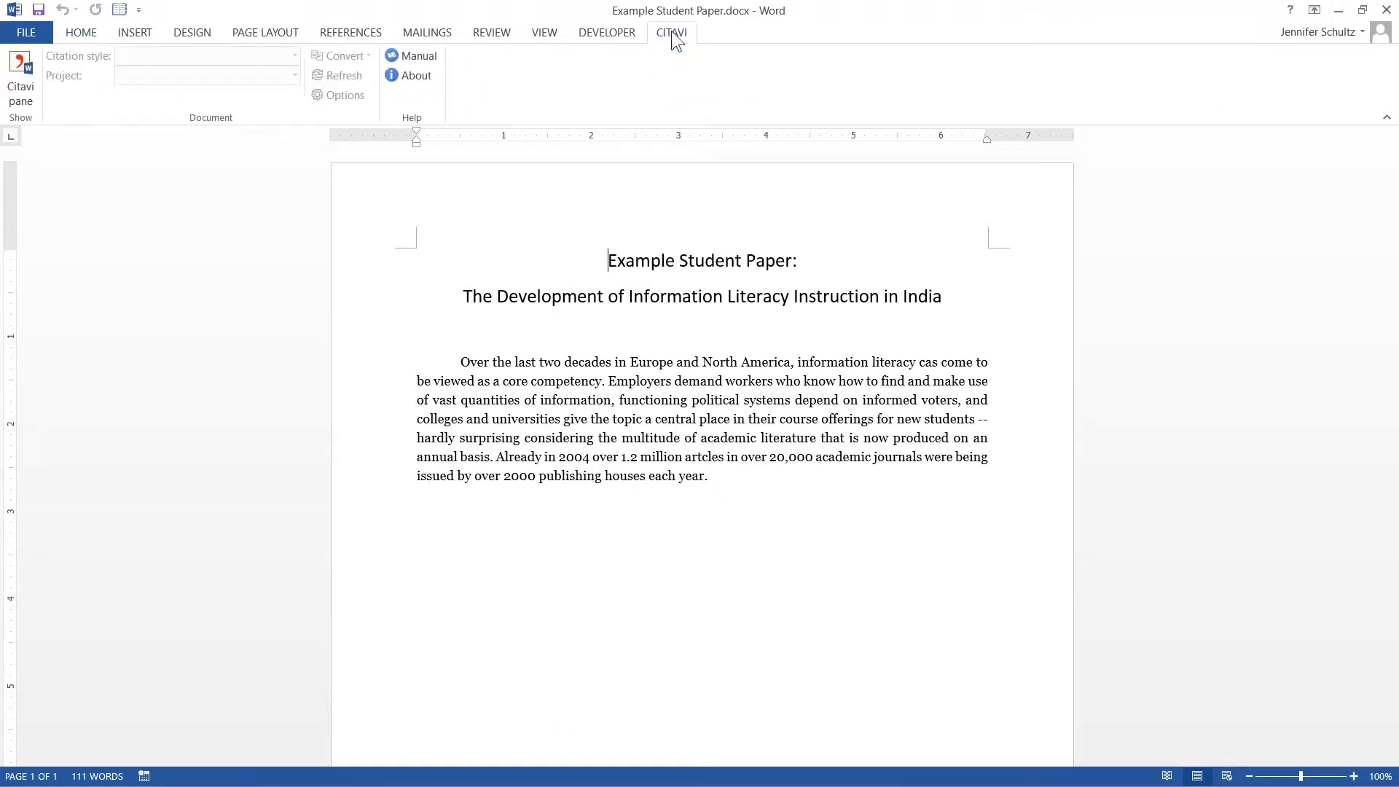
click(32, 76)
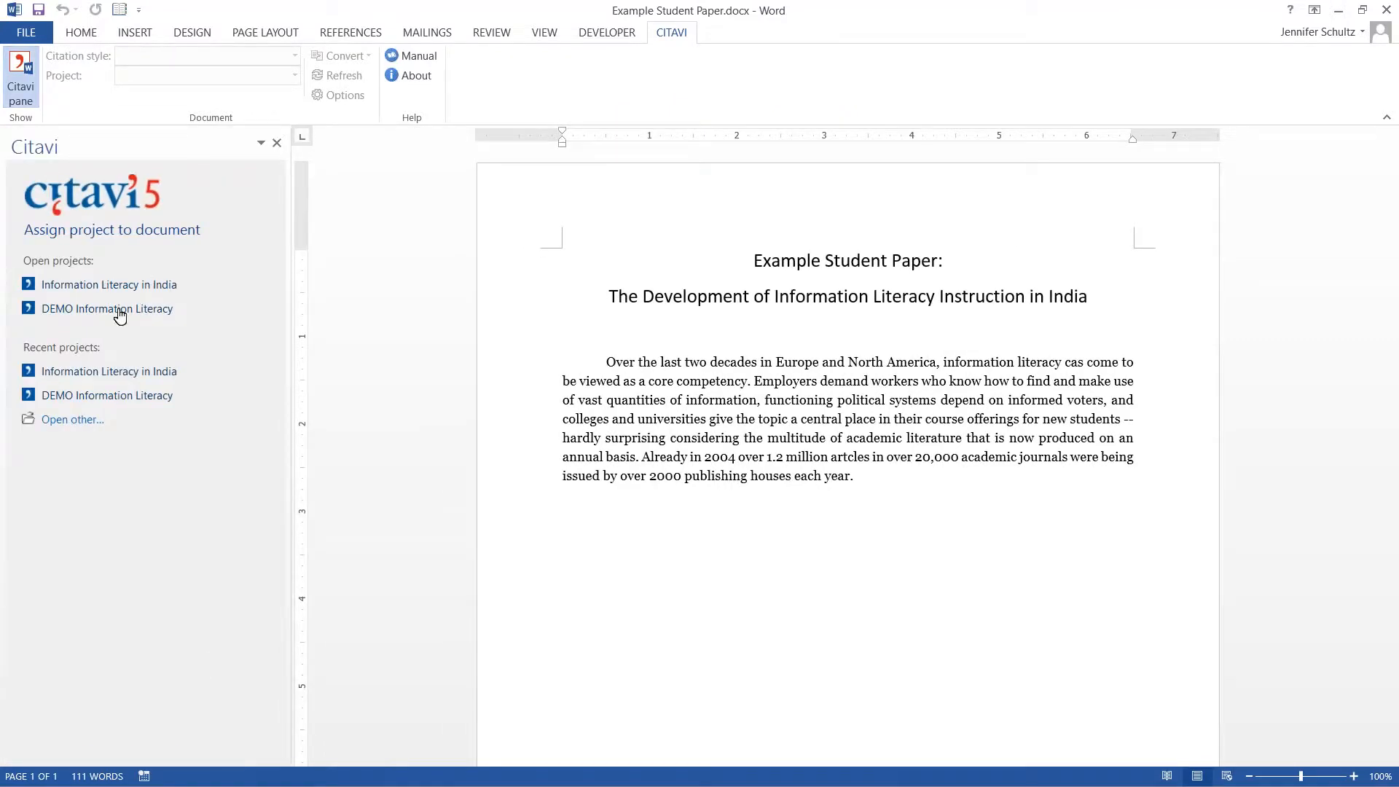
click(120, 312)
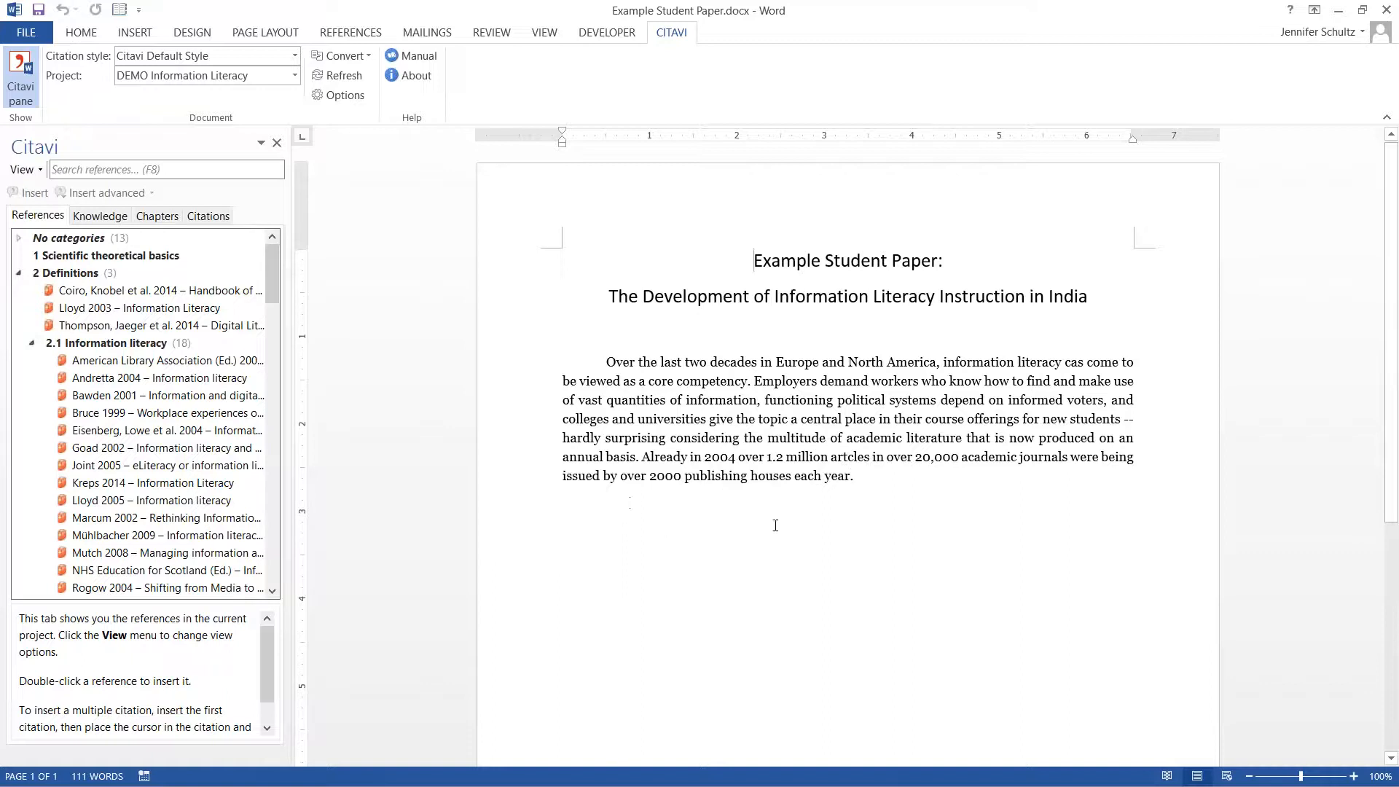
Find the 2004 reference "The Future of Published Science" by its author and cite it at the end of the body paragraph's last sentence.
click(850, 475)
click(52, 169)
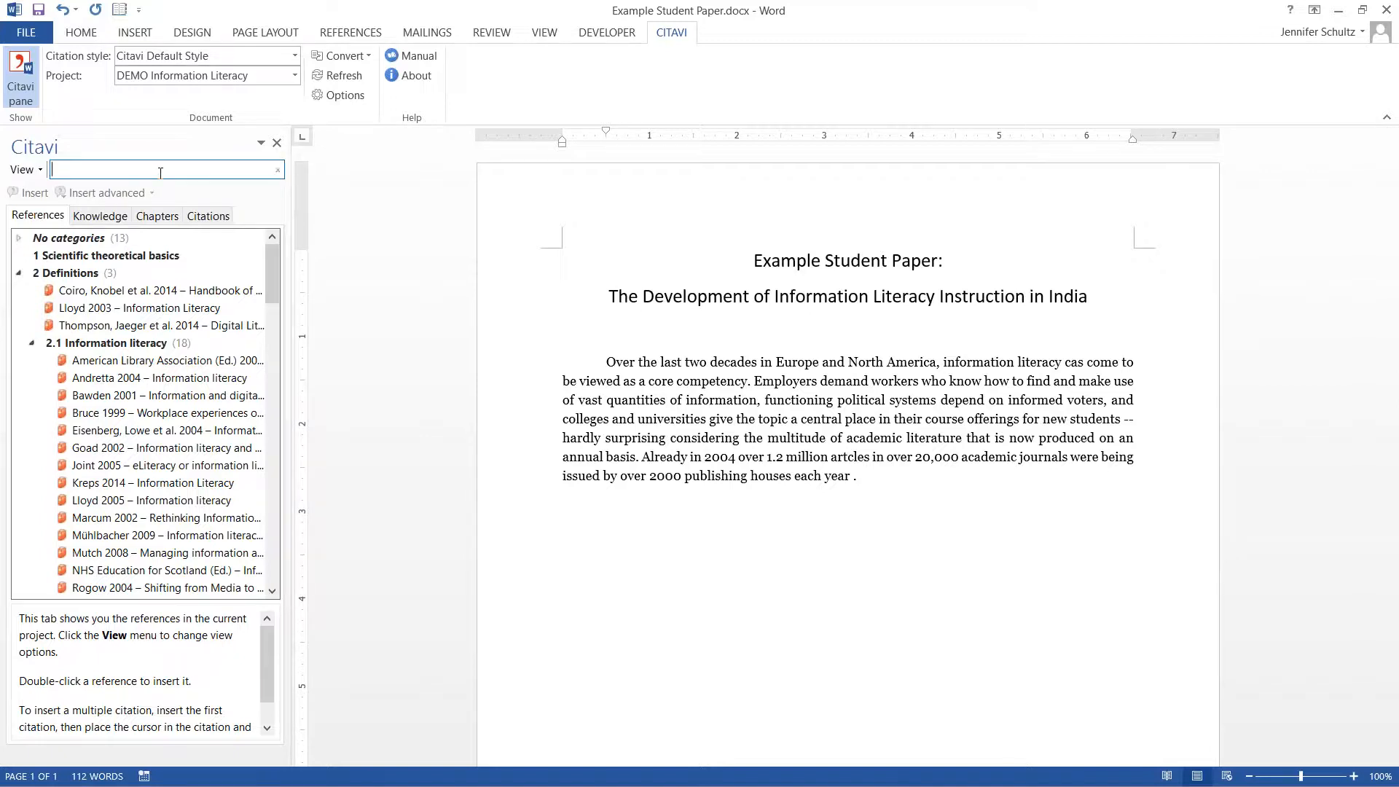
text(black)
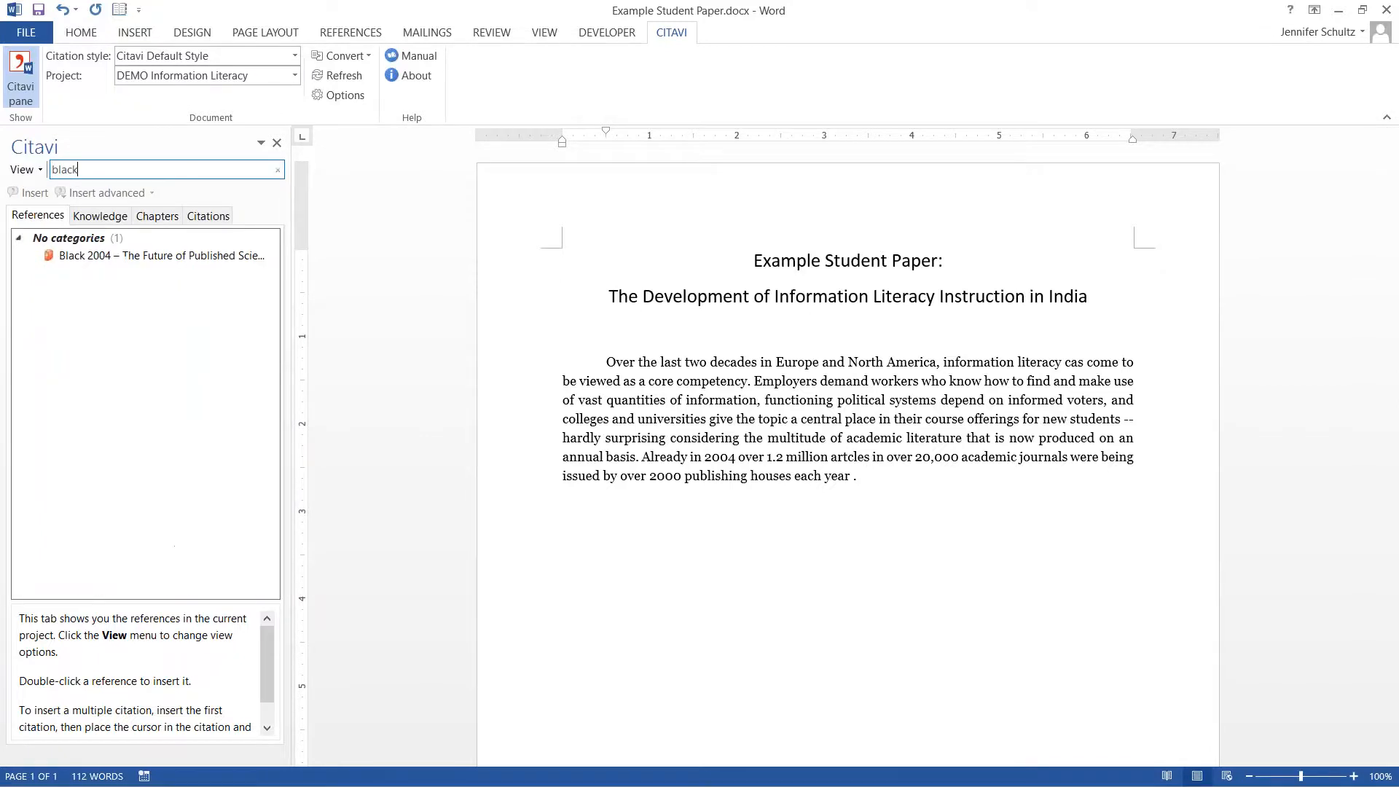
click(202, 257)
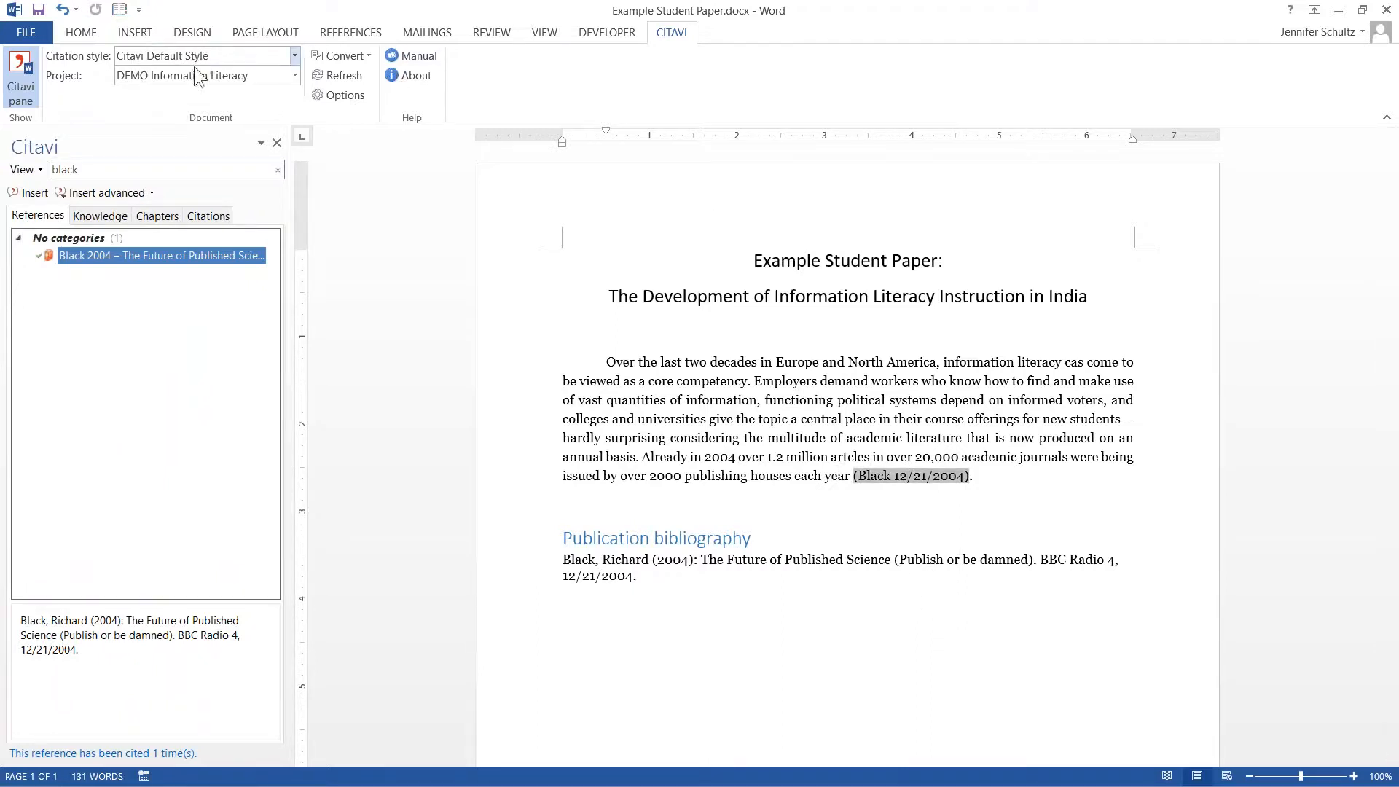
Add the citation style APA American Psychological Association, 6th ed. by searching for "Apa" and apply it to the document.
click(293, 51)
click(204, 166)
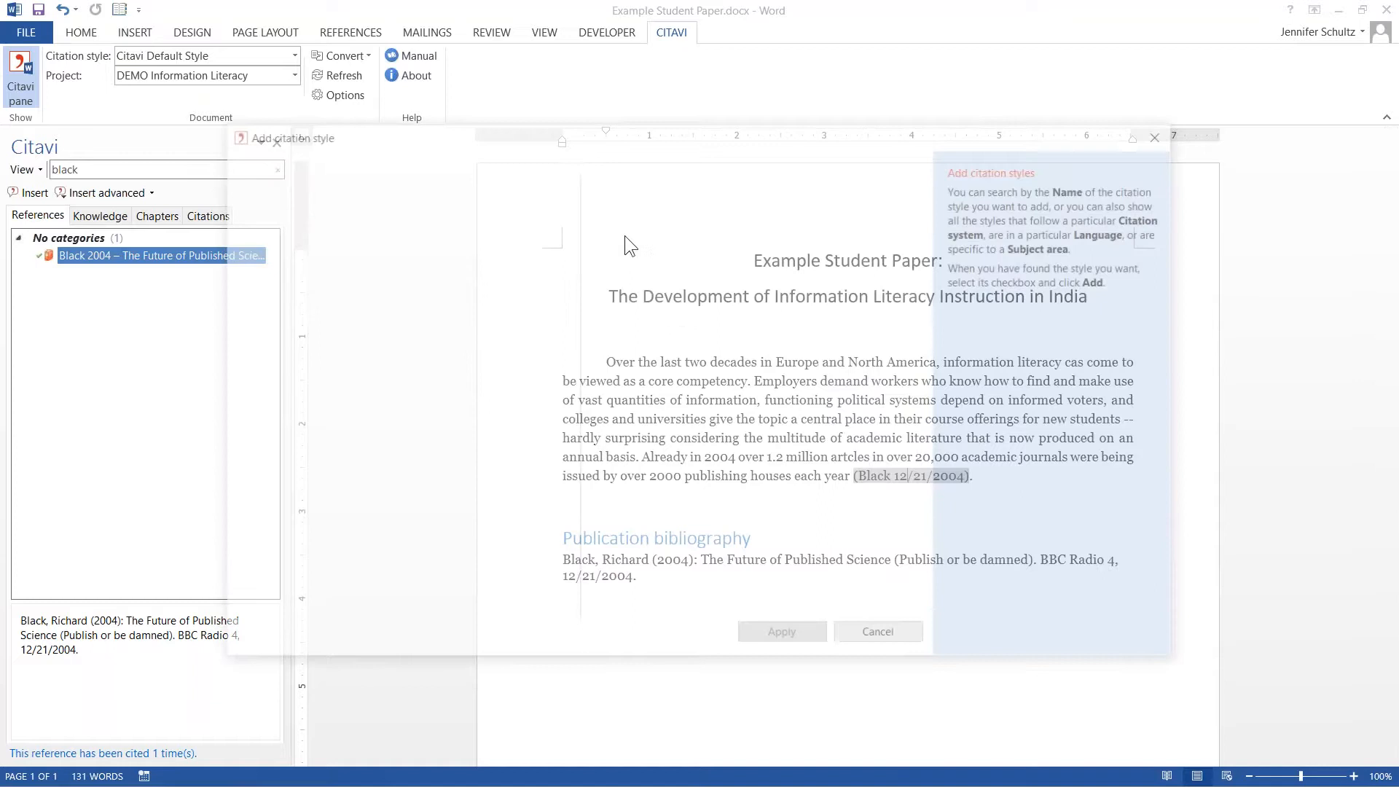
text(Ap)
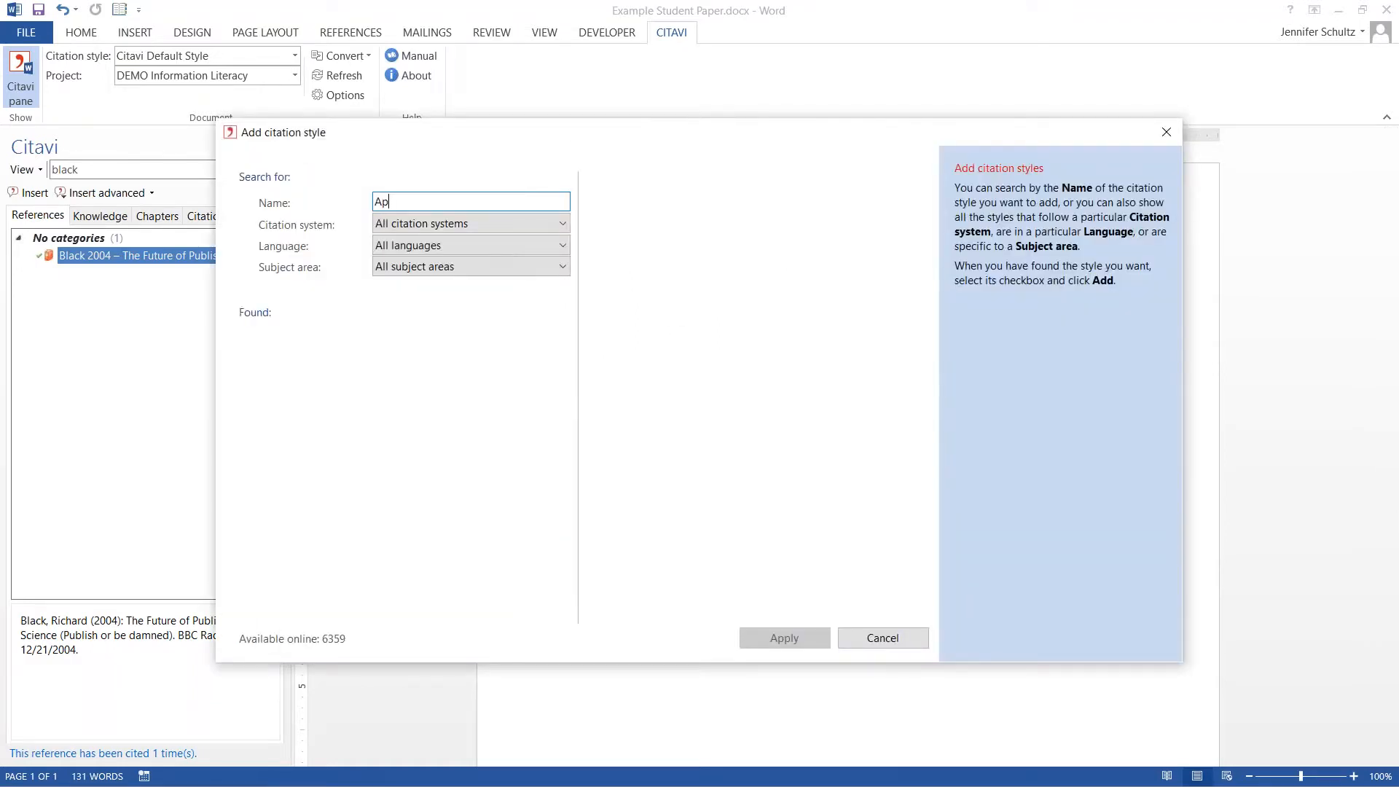
text(a)
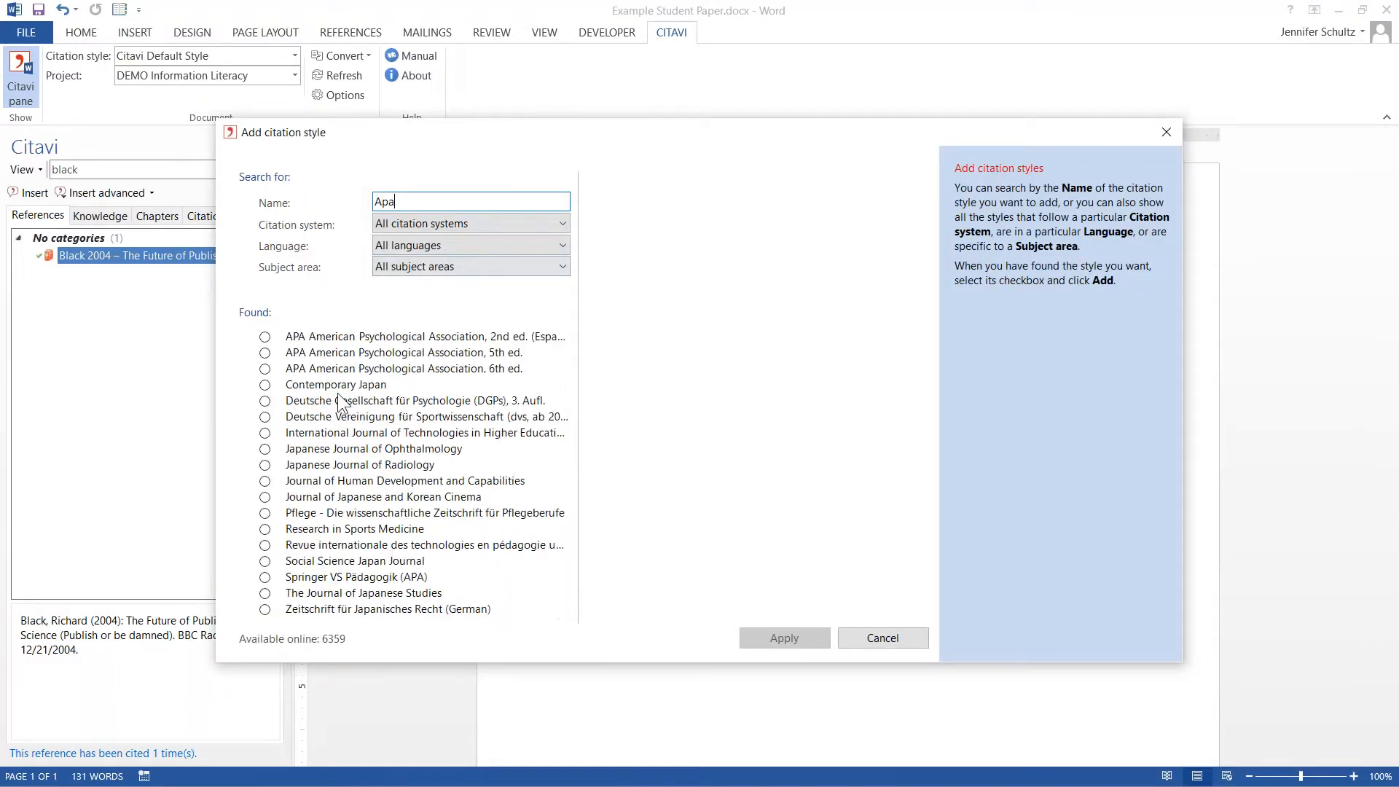
click(330, 368)
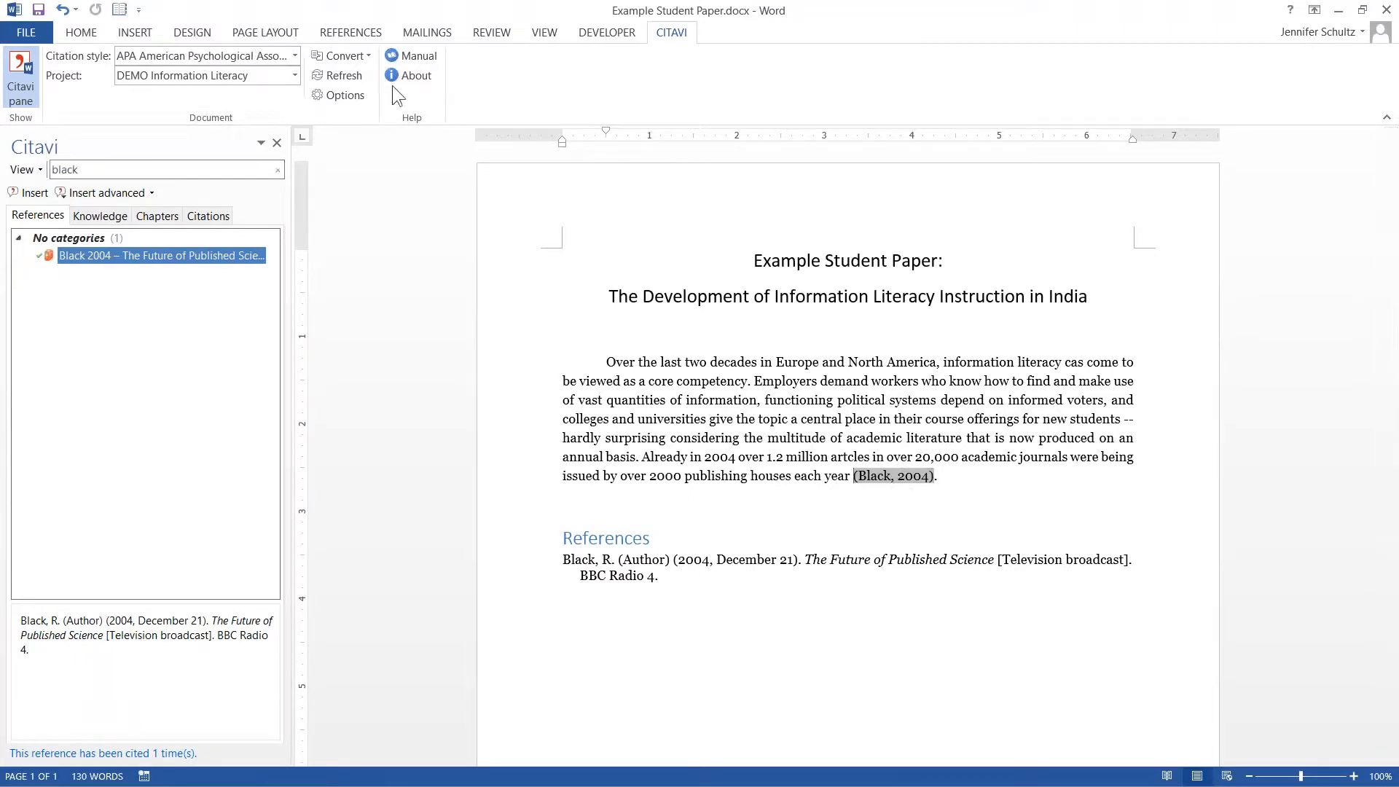
click(623, 537)
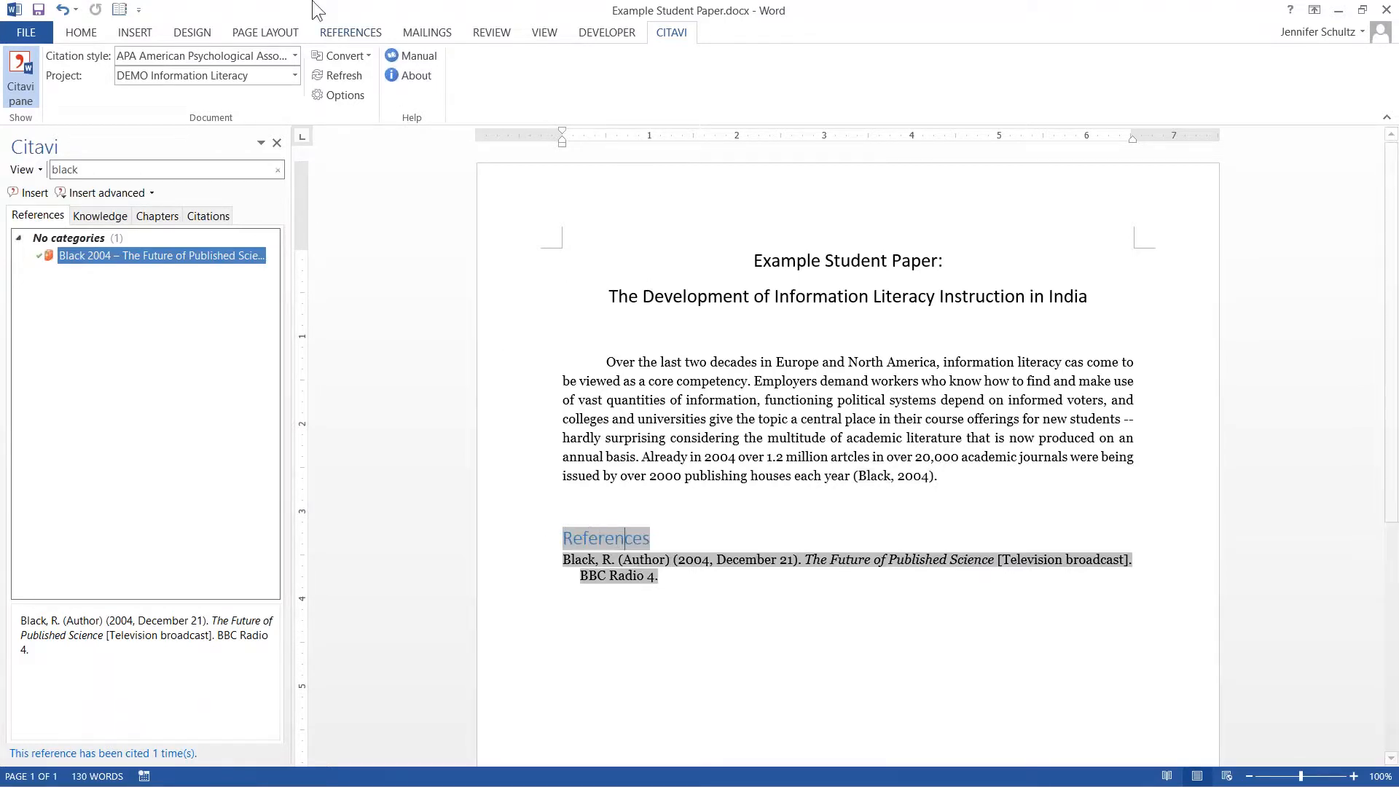
Switch the citation style to Citavi Default Style and back to APA, 6th ed. to compare the in-text citation and bibliography.
click(295, 56)
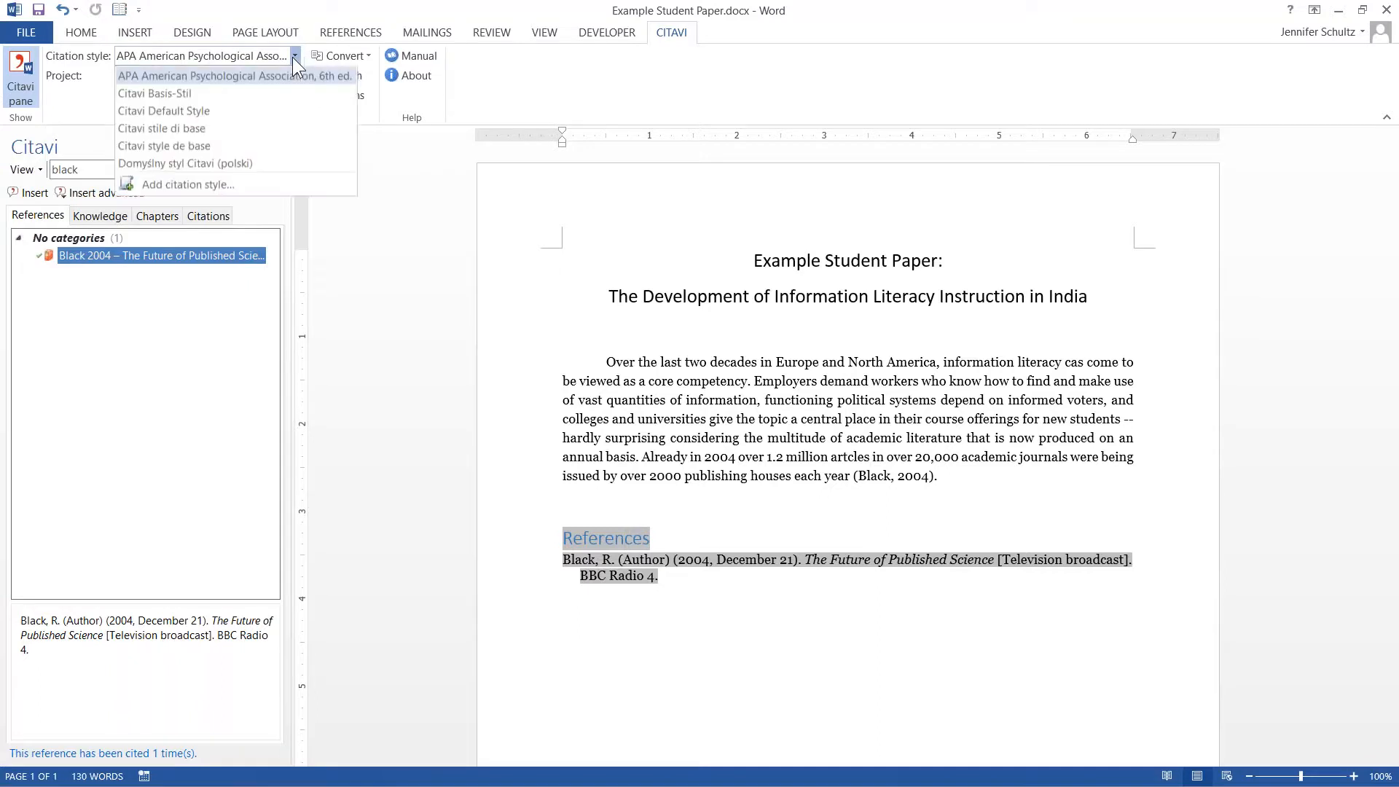
click(267, 110)
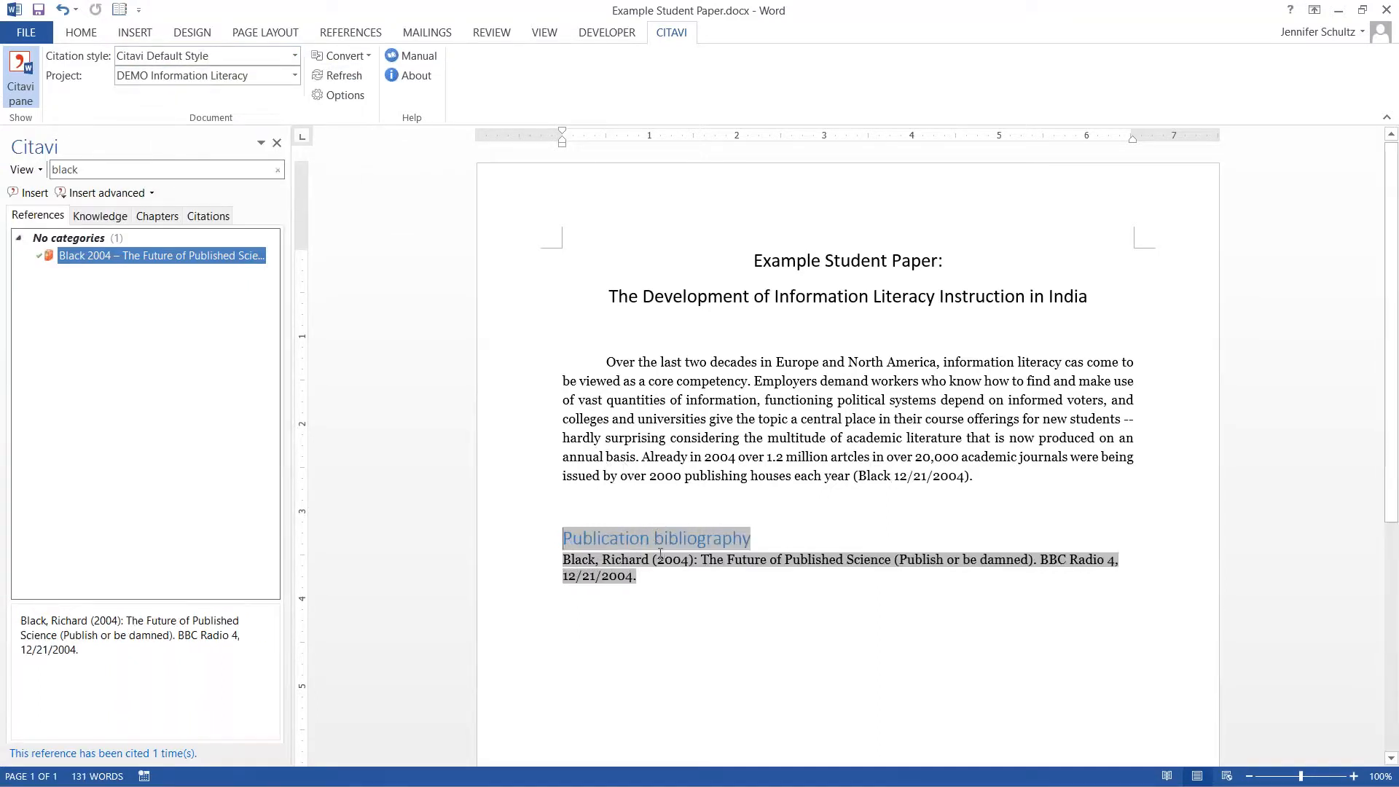
click(941, 477)
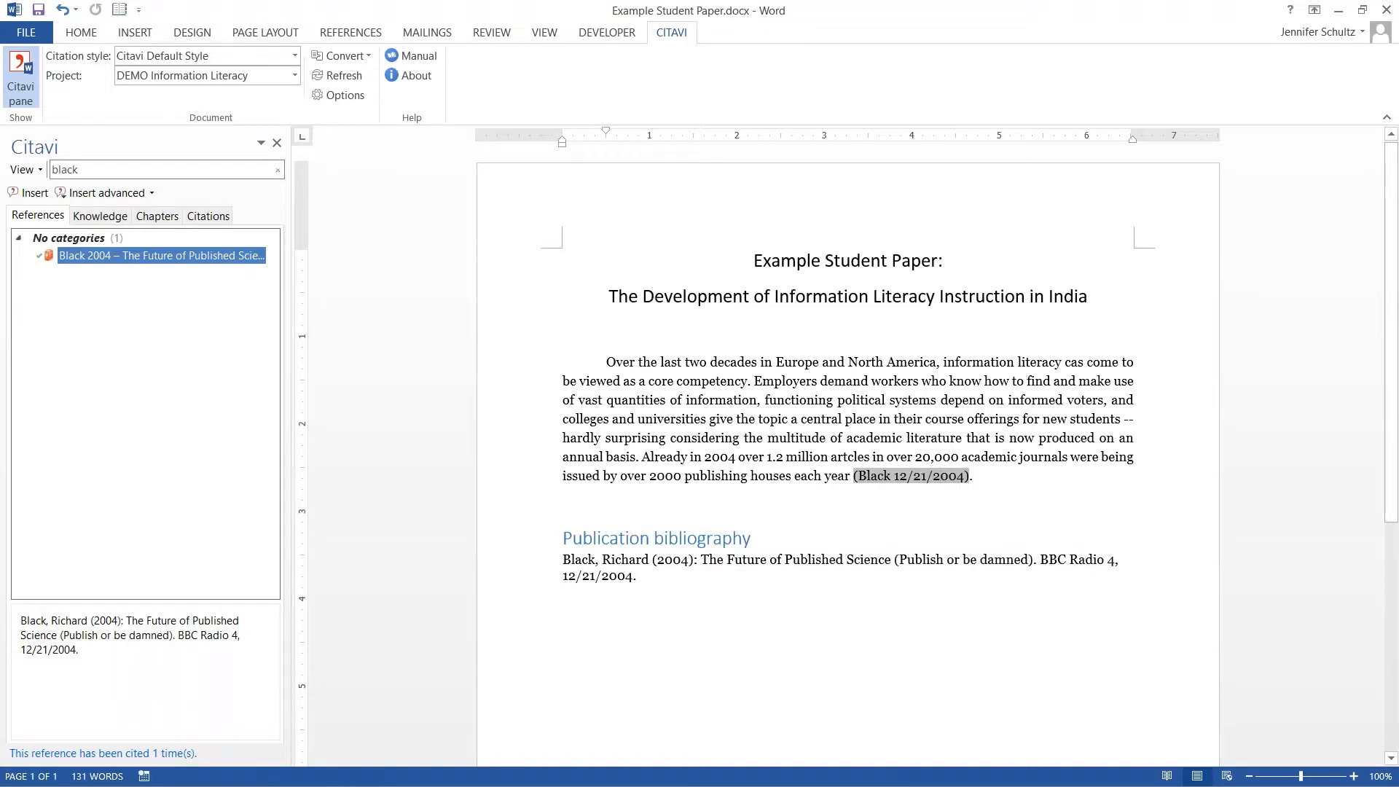
click(294, 55)
click(328, 146)
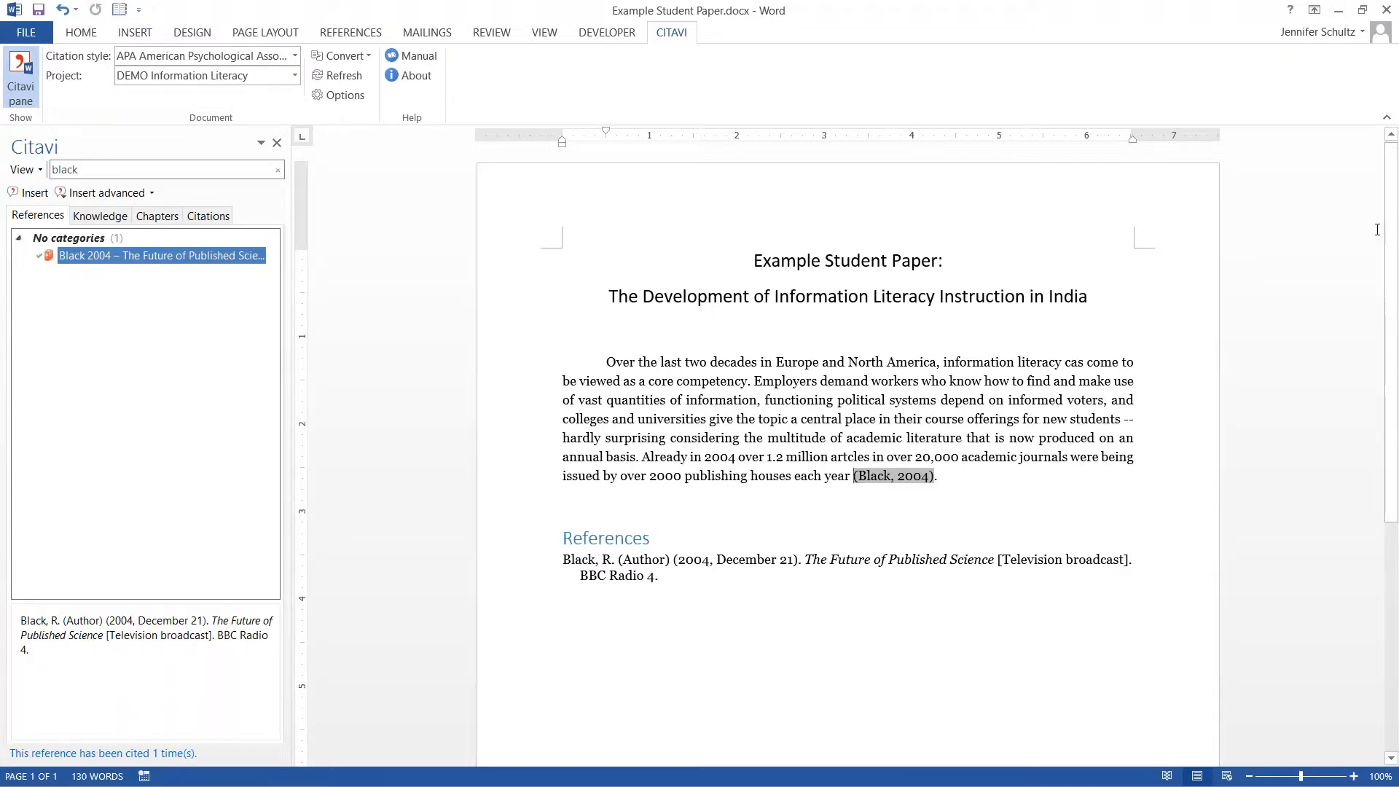
click(739, 557)
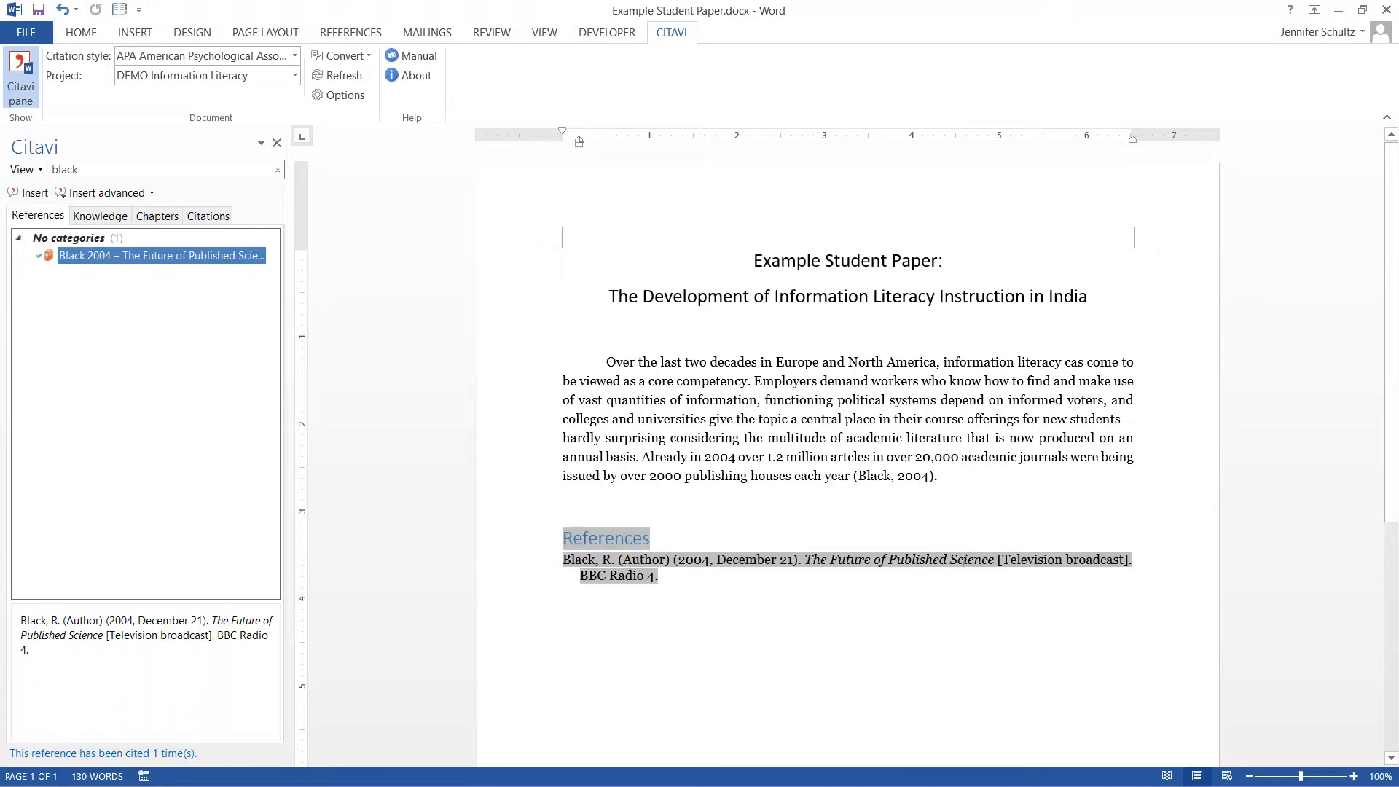
click(296, 56)
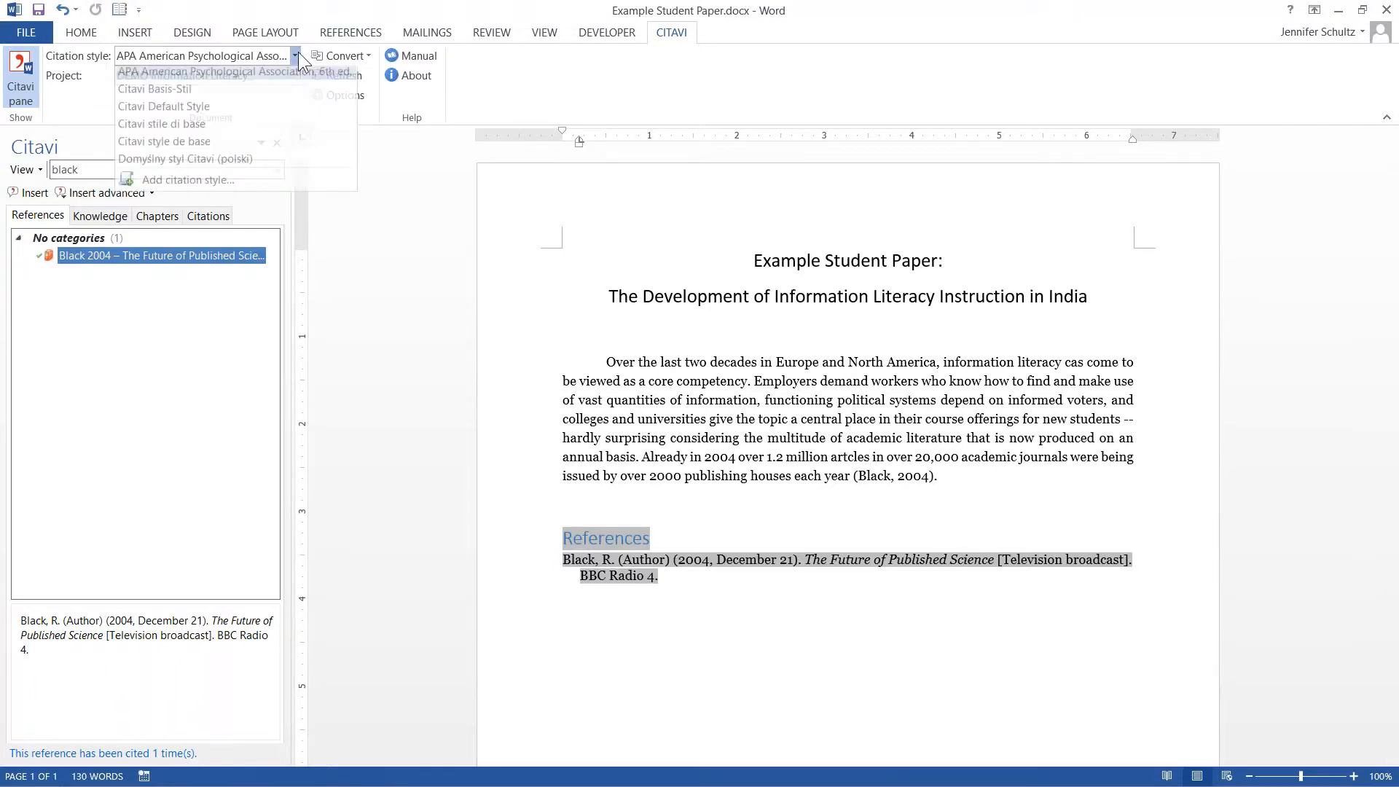
Start a new paragraph after the last sentence of the body text, above the References heading.
click(1003, 473)
click(1003, 474)
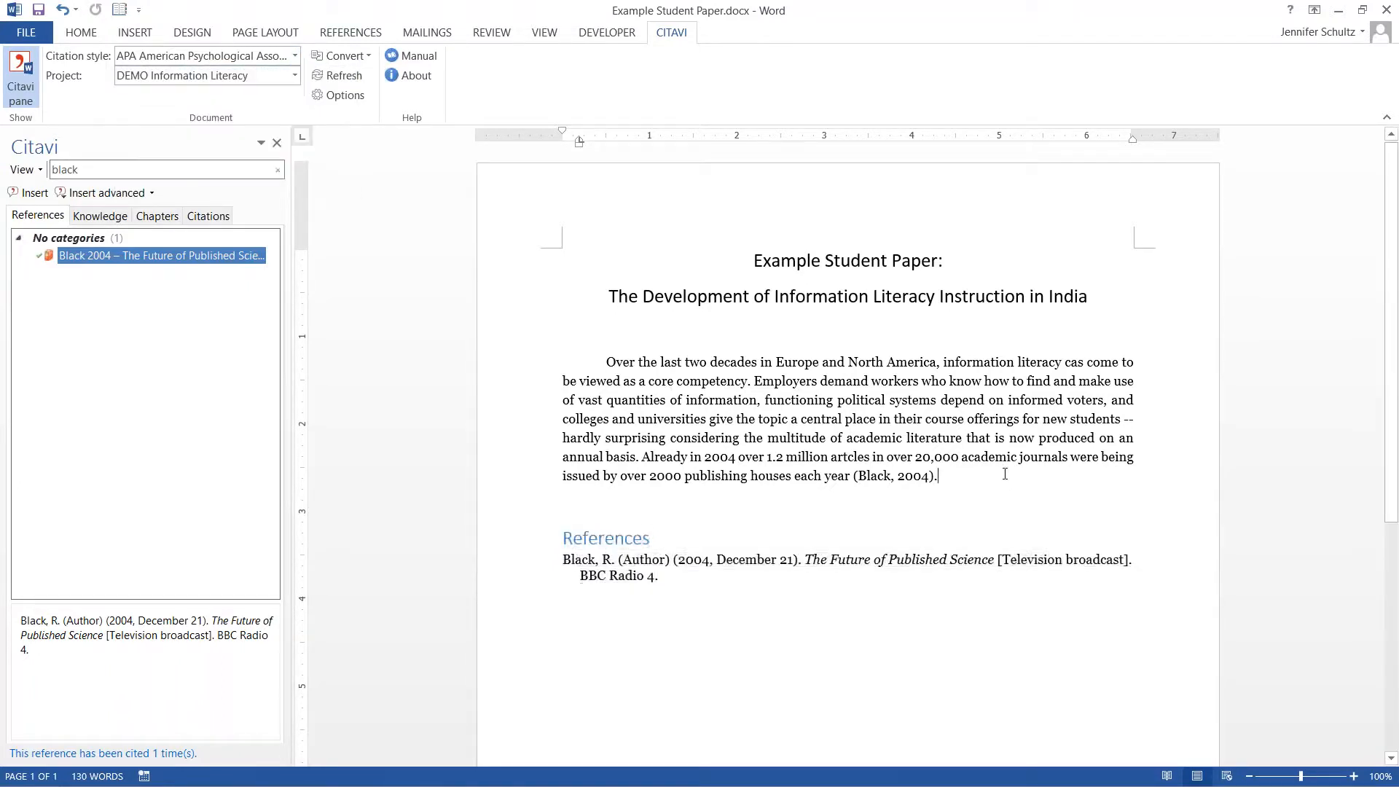
key(Return)
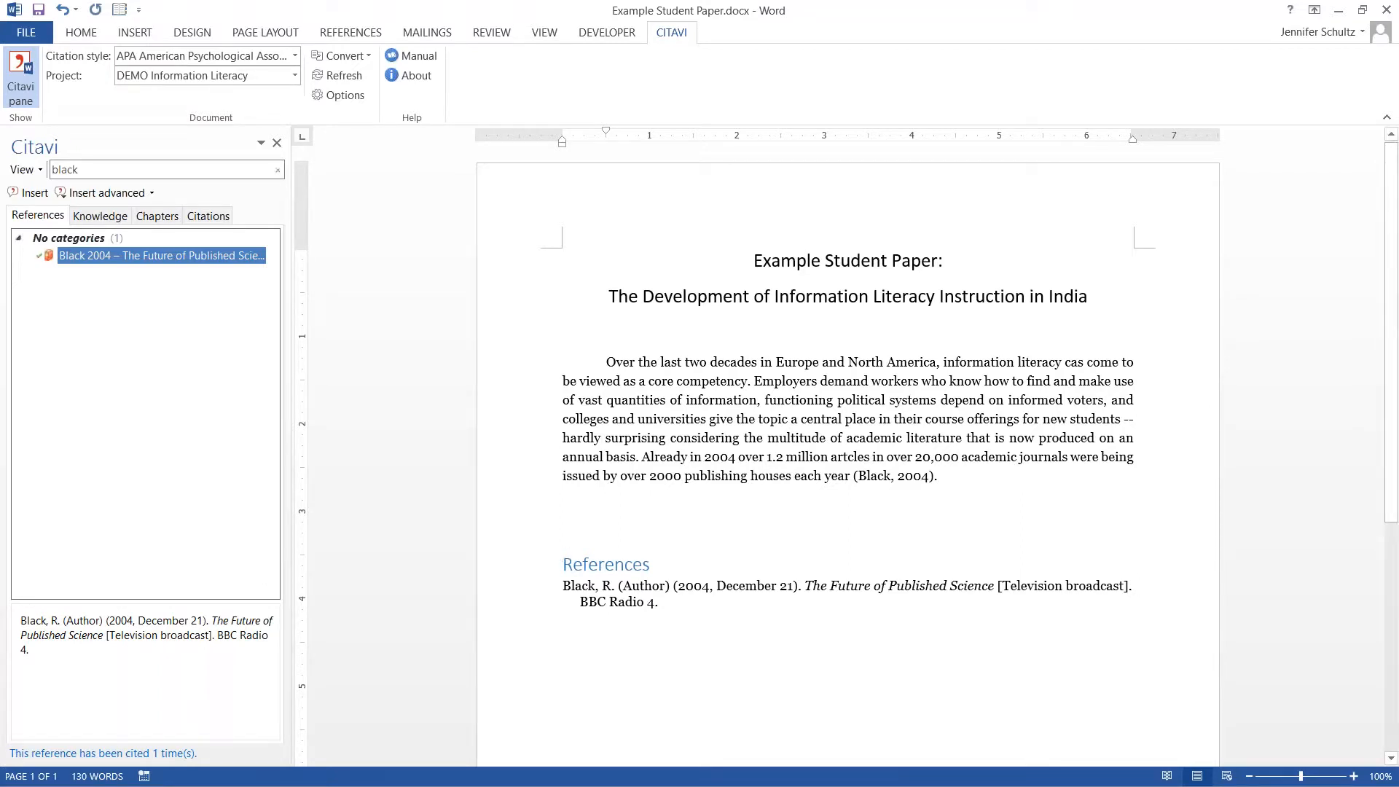
Browse the project's knowledge items and preview the quotation "Information literacy is not restricted to..." in category 2.1.
click(906, 480)
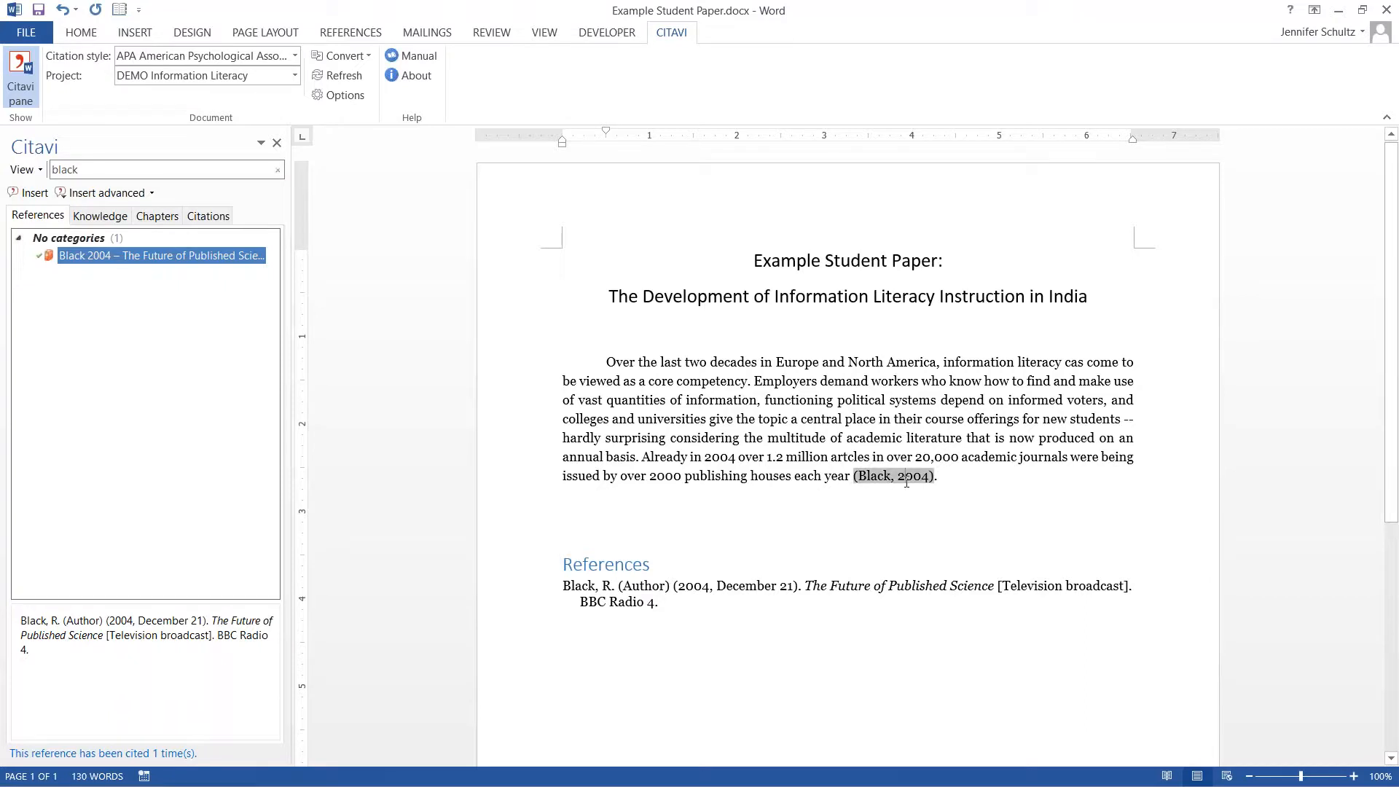
click(107, 220)
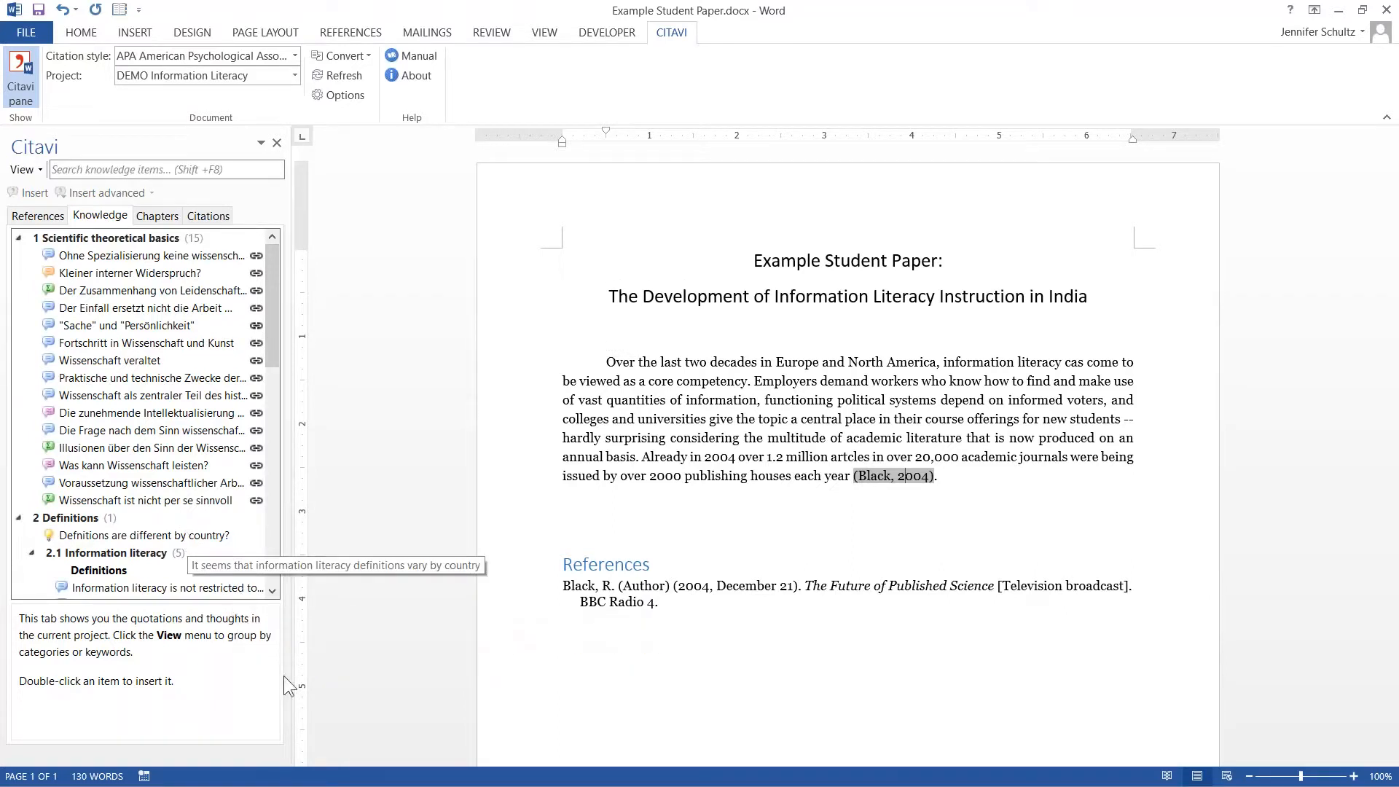
scroll(170, 277, down, 2)
scroll(170, 277, down, 3)
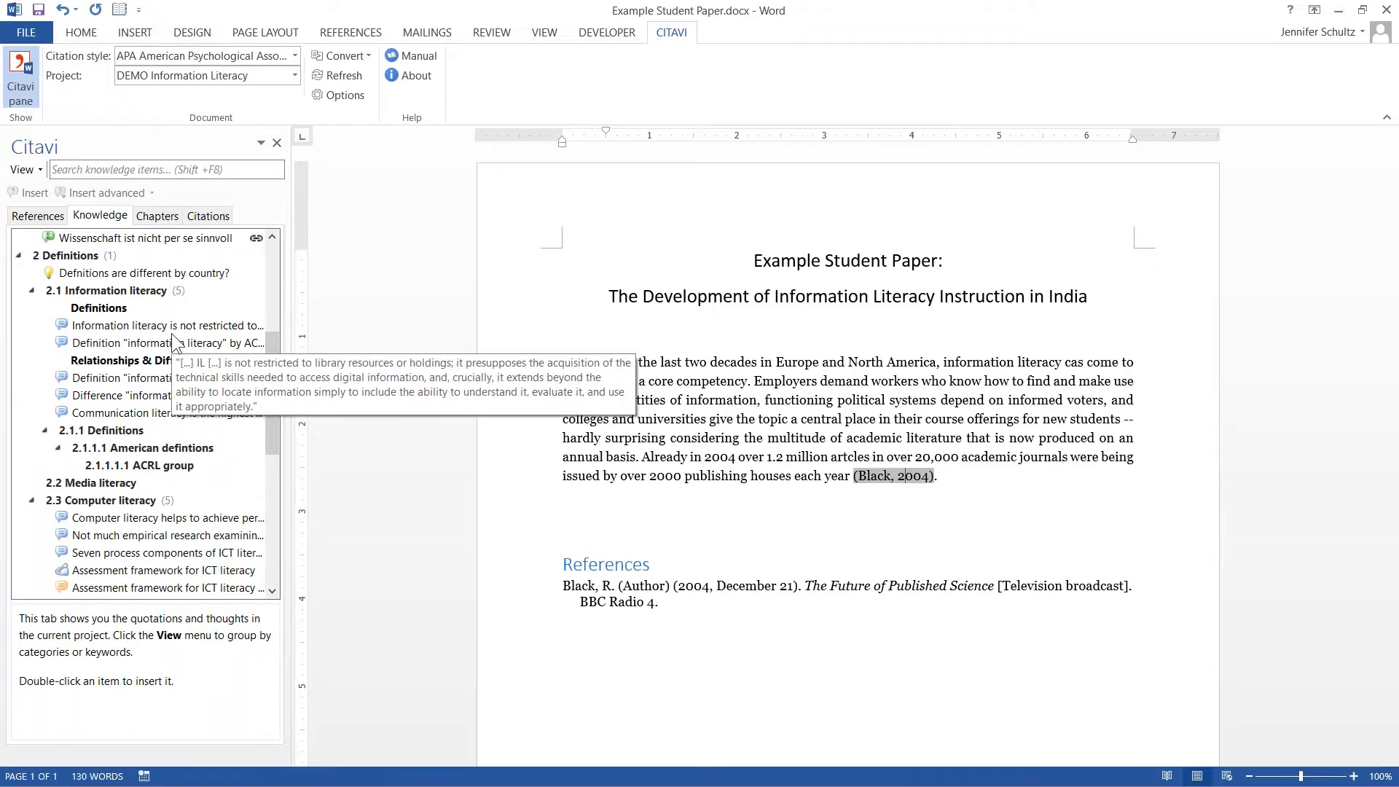
click(174, 325)
Write "There are many definitions of information literacy." in the new paragraph.
click(607, 502)
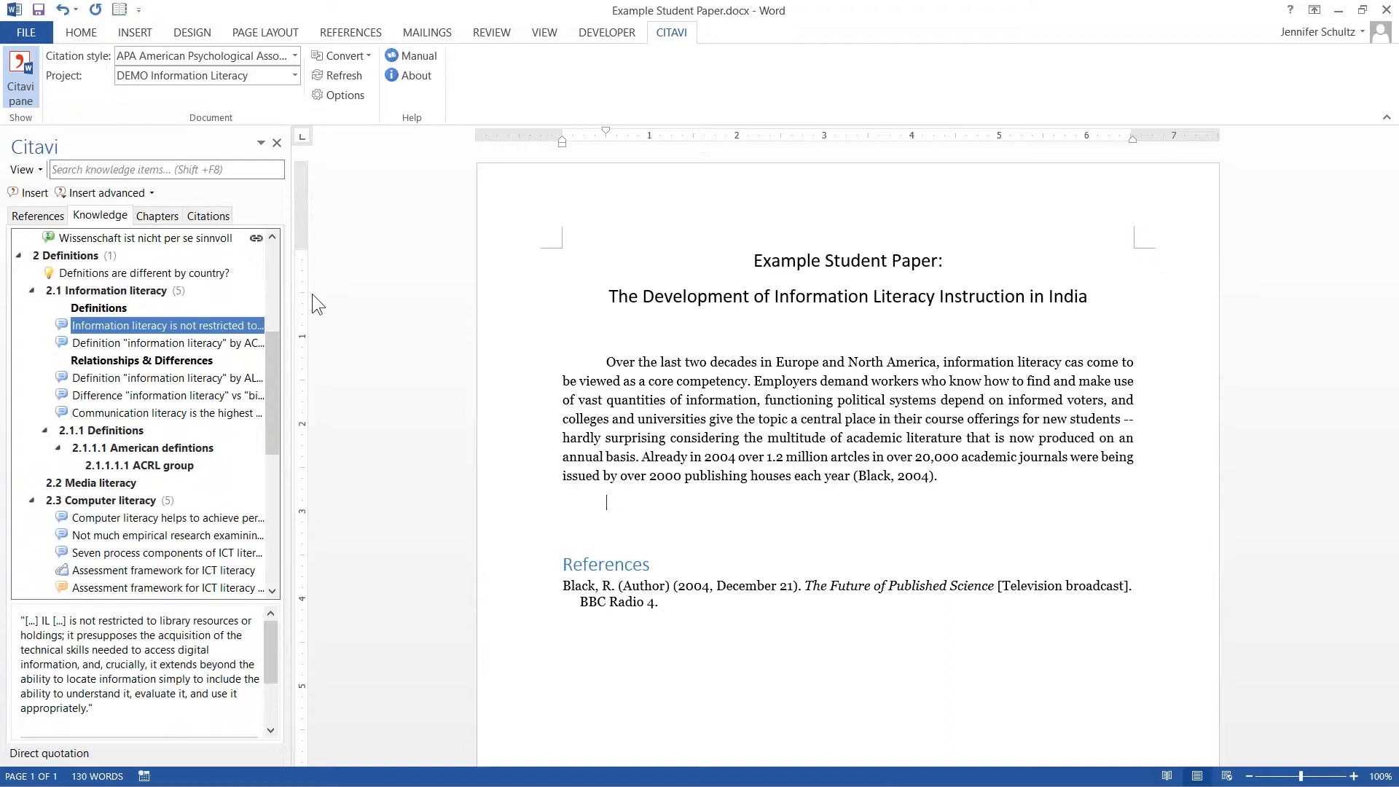
text(There are many definitions)
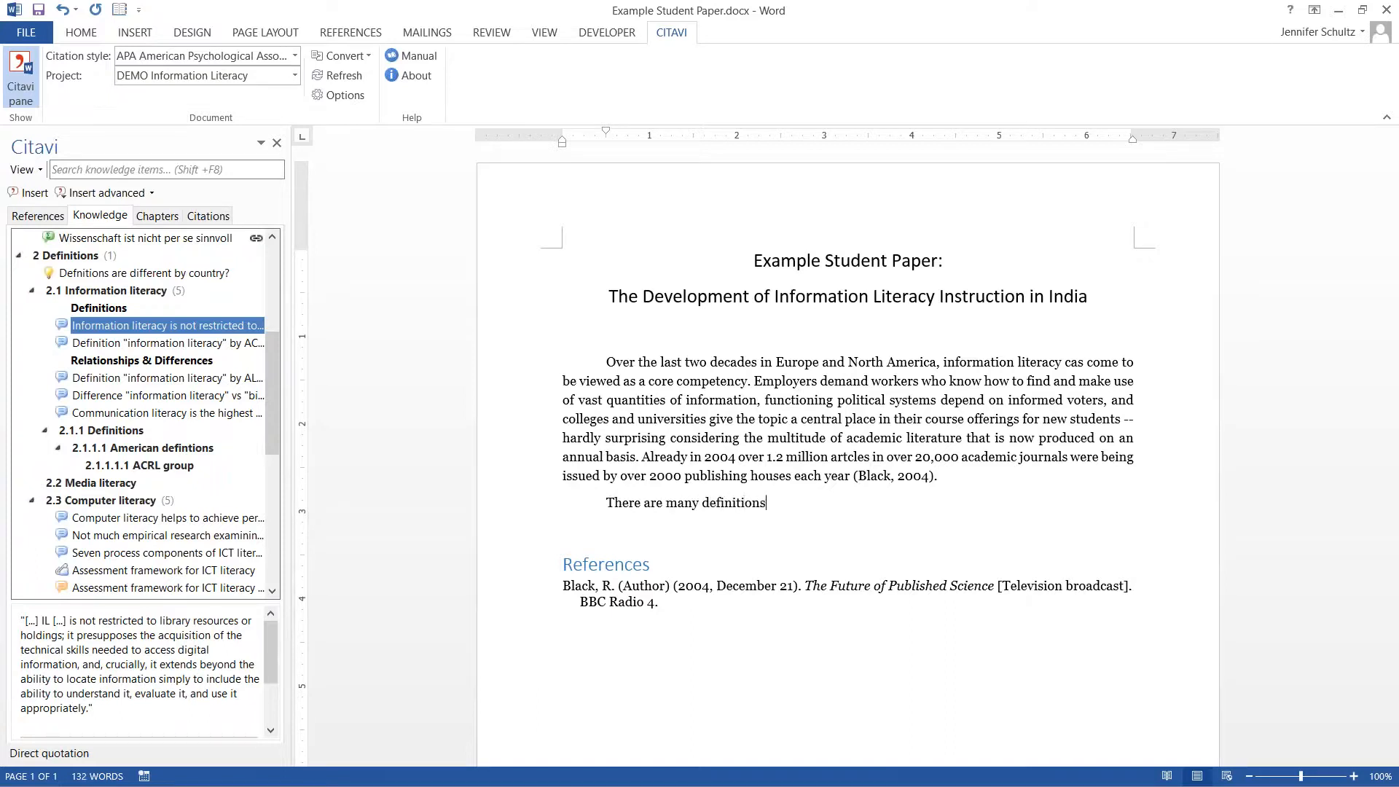
text( of information l)
text(iteracy.)
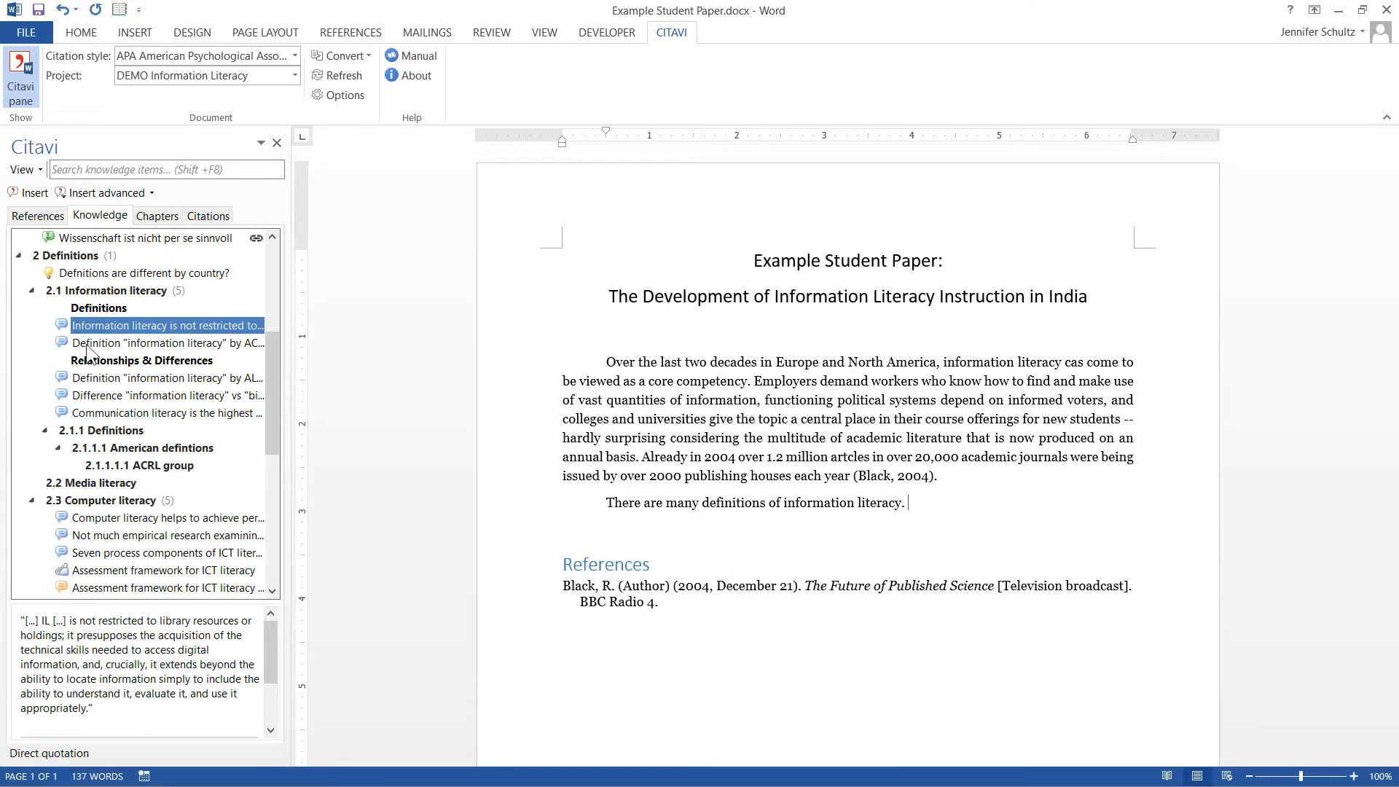
Insert the category 2.1 quotation Definition "information literacy" by AC... after the sentence and move it to its own line.
click(139, 342)
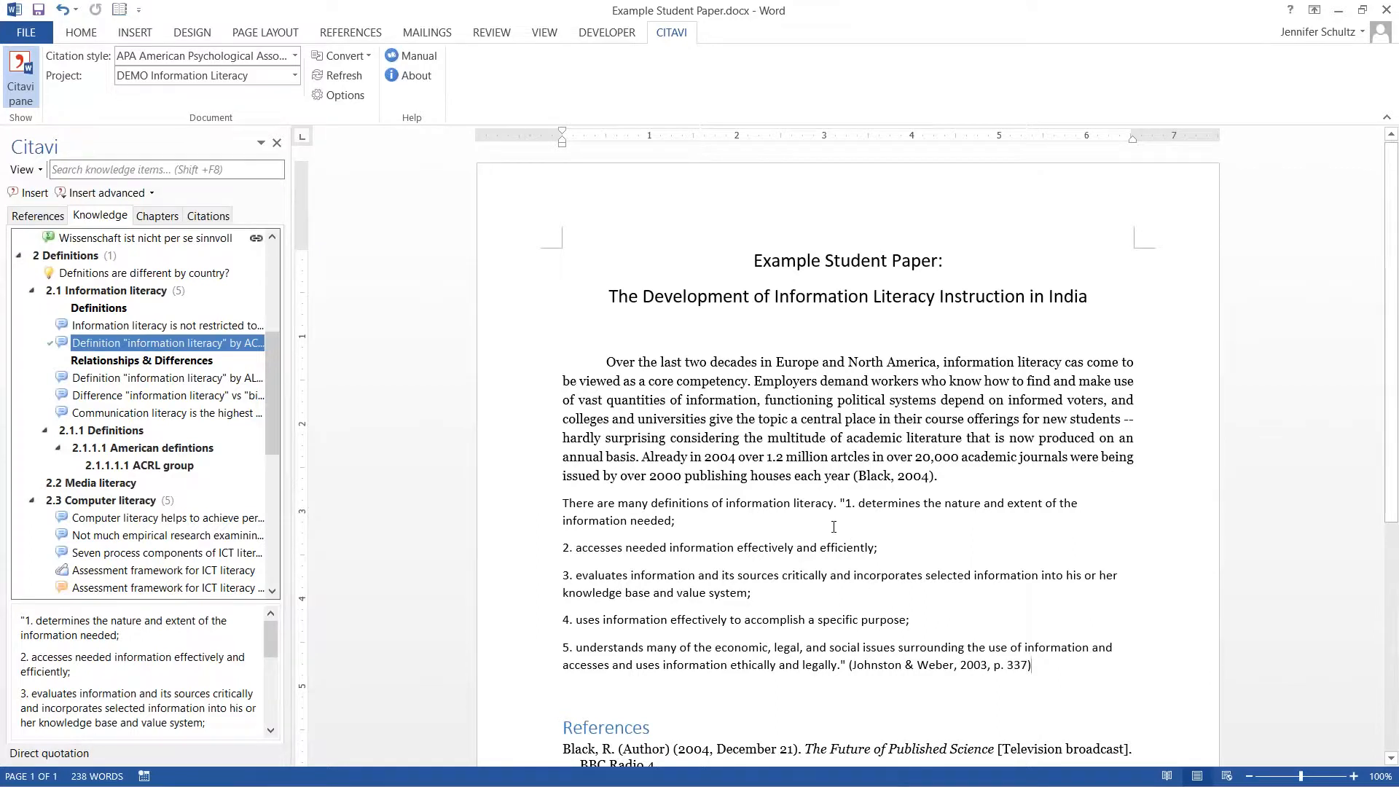
scroll(834, 523, down, 2)
text(.)
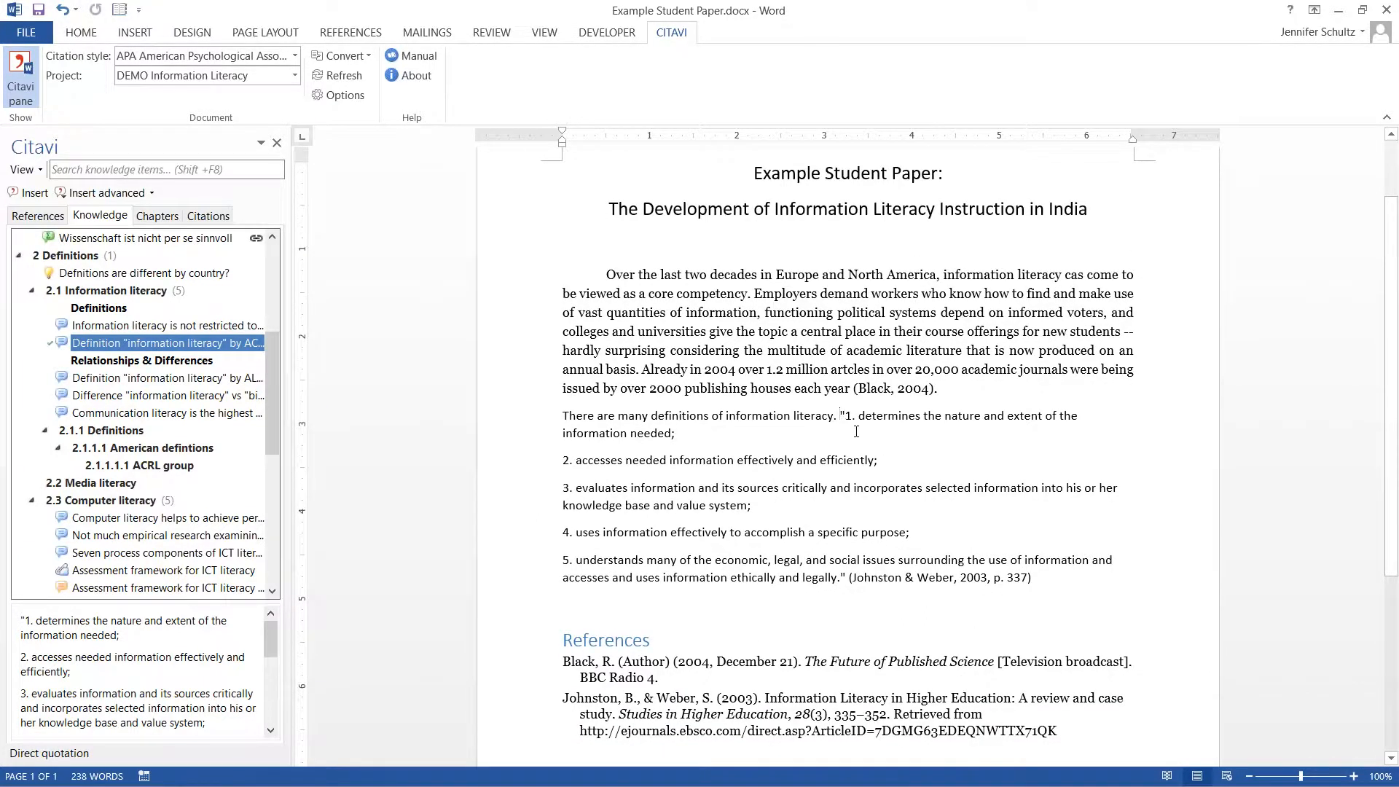
key(Return)
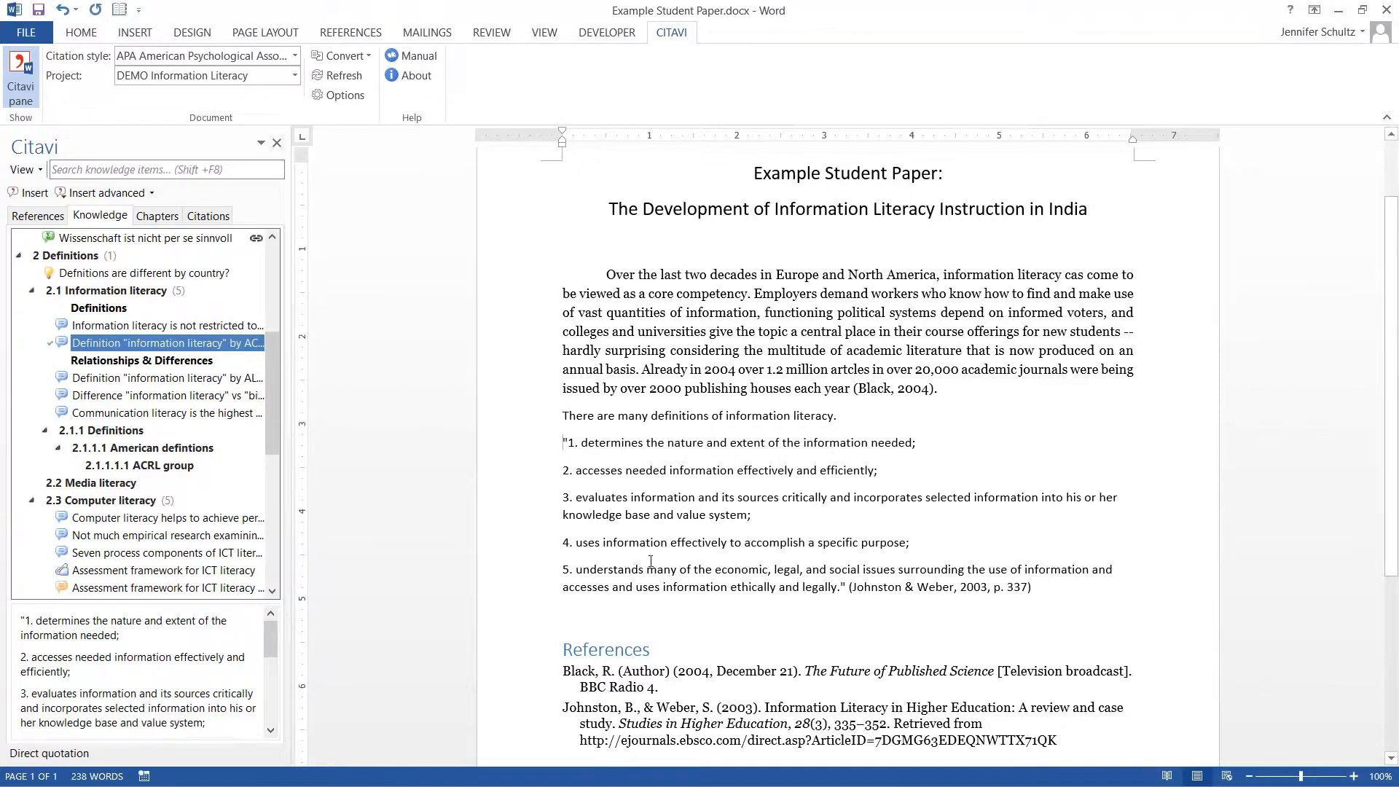
click(927, 588)
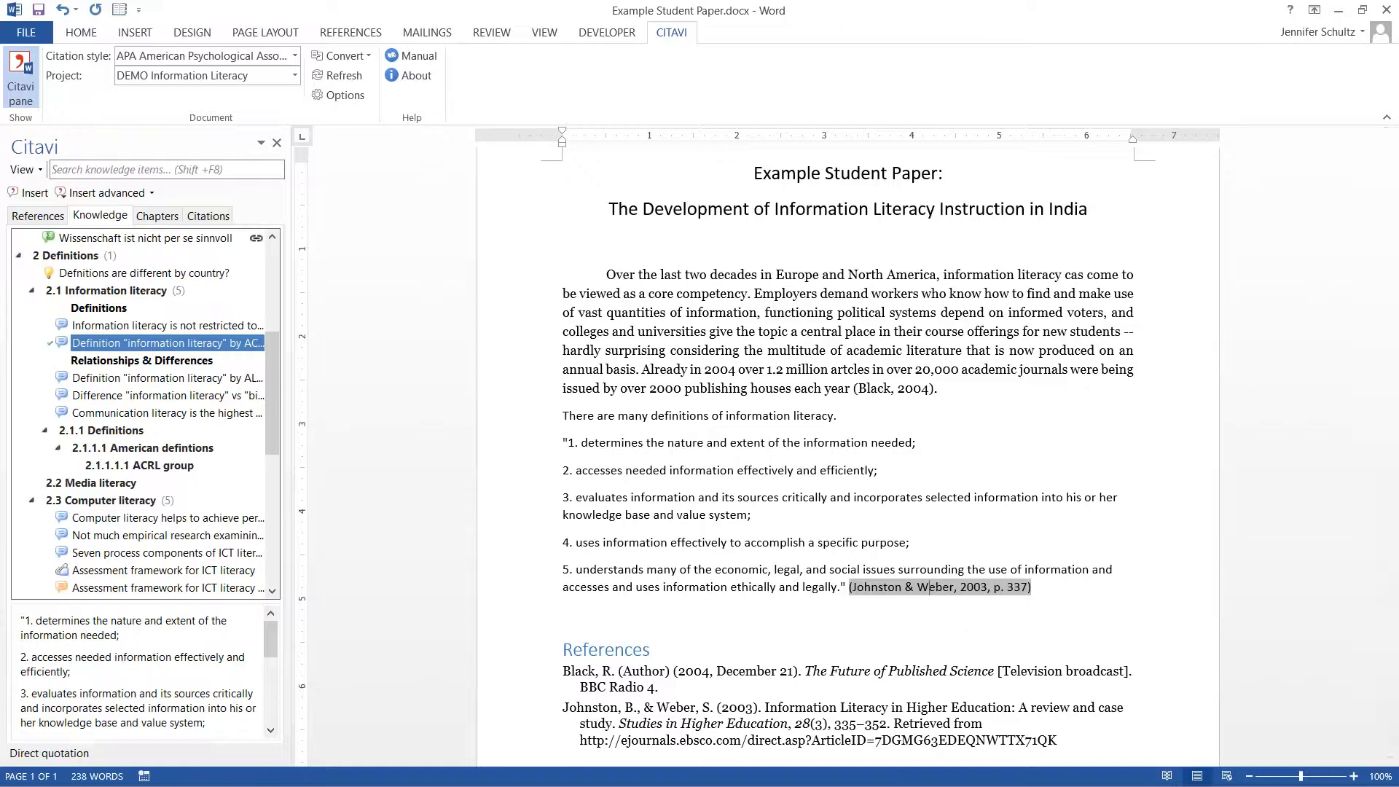
Add four empty paragraphs between the inserted quotation and the References heading.
scroll(792, 625, down, 3)
scroll(792, 625, down, 3)
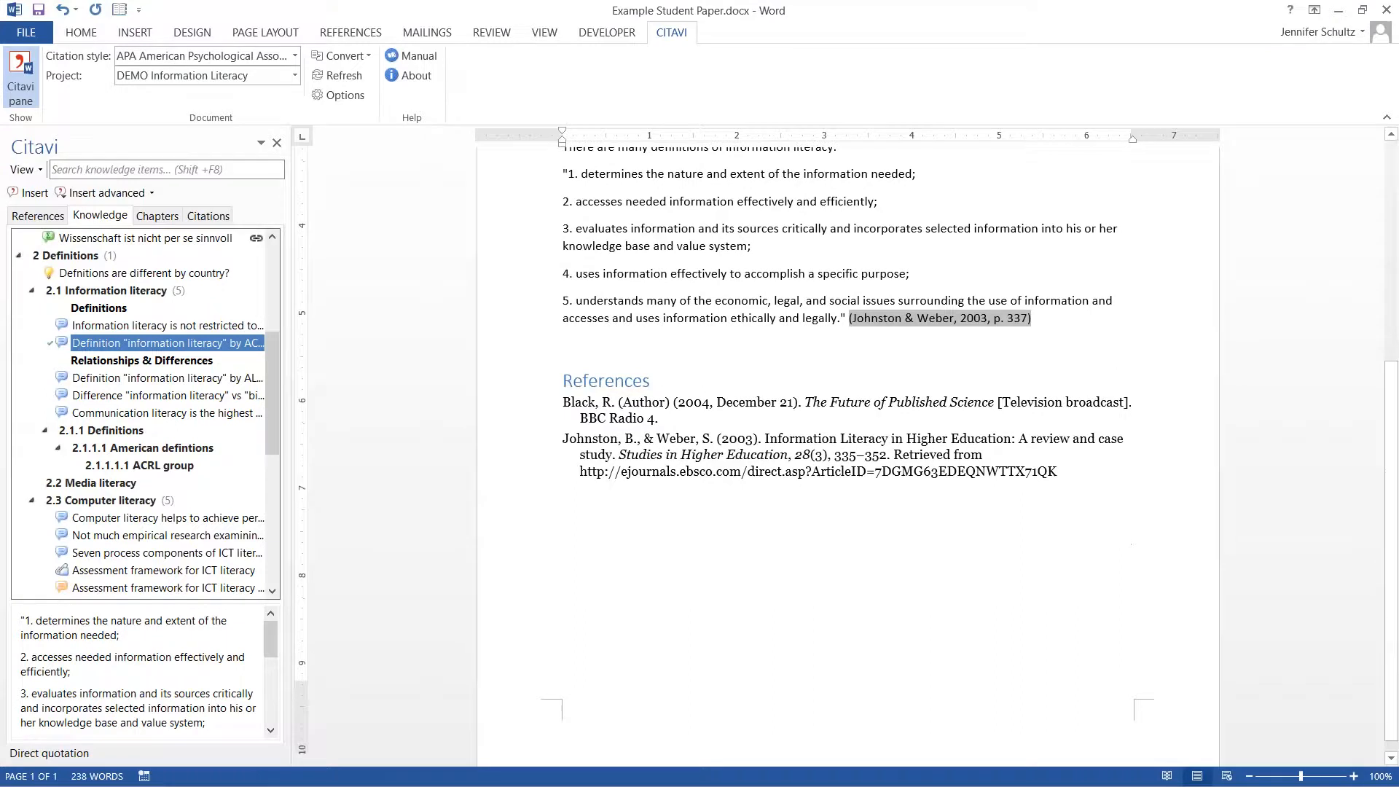
click(575, 338)
key(Return)
key(Return)
key(Return)
key(Return)
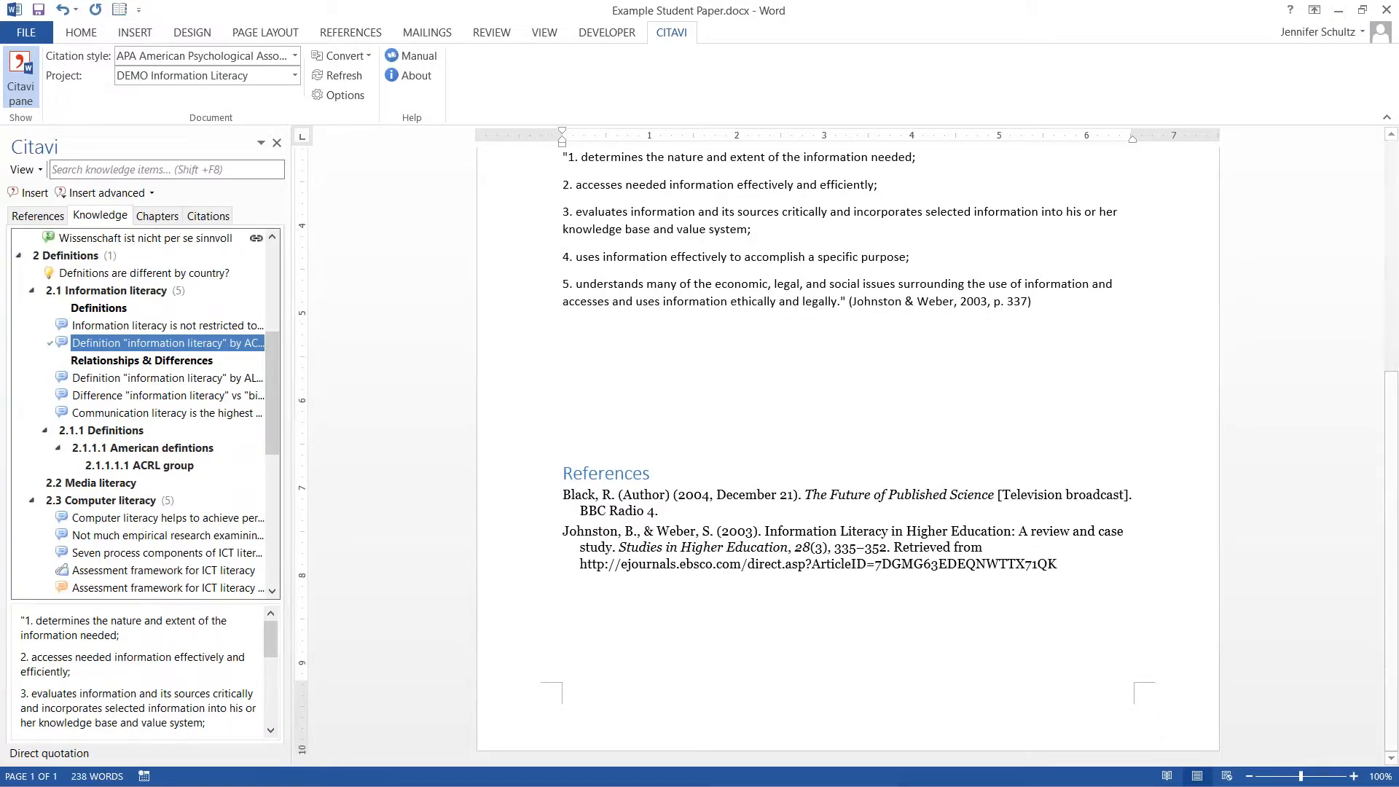
Return to the project's reference list, clear its search, and select category 1 Scientific theoretical basics.
click(260, 378)
drag(273, 340, 278, 552)
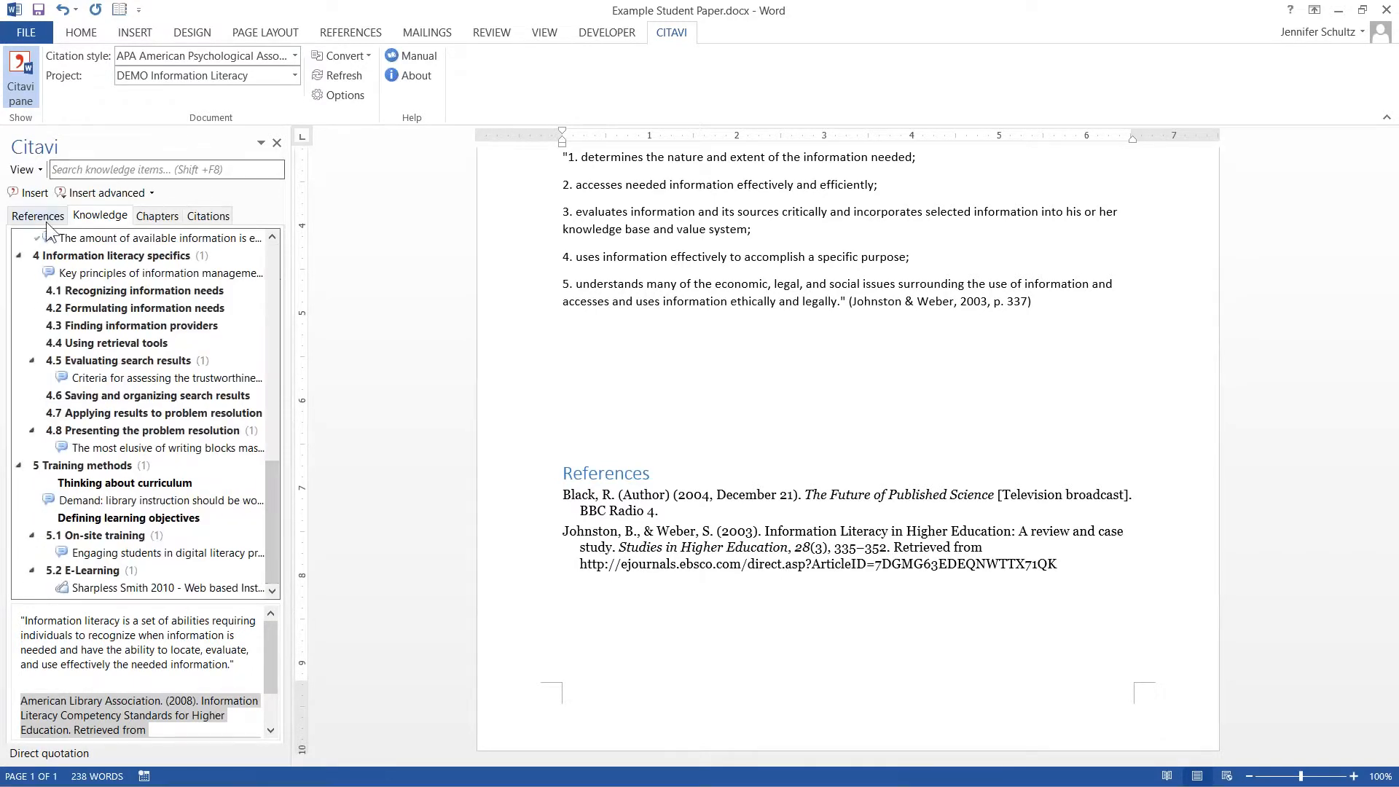
click(43, 217)
click(278, 169)
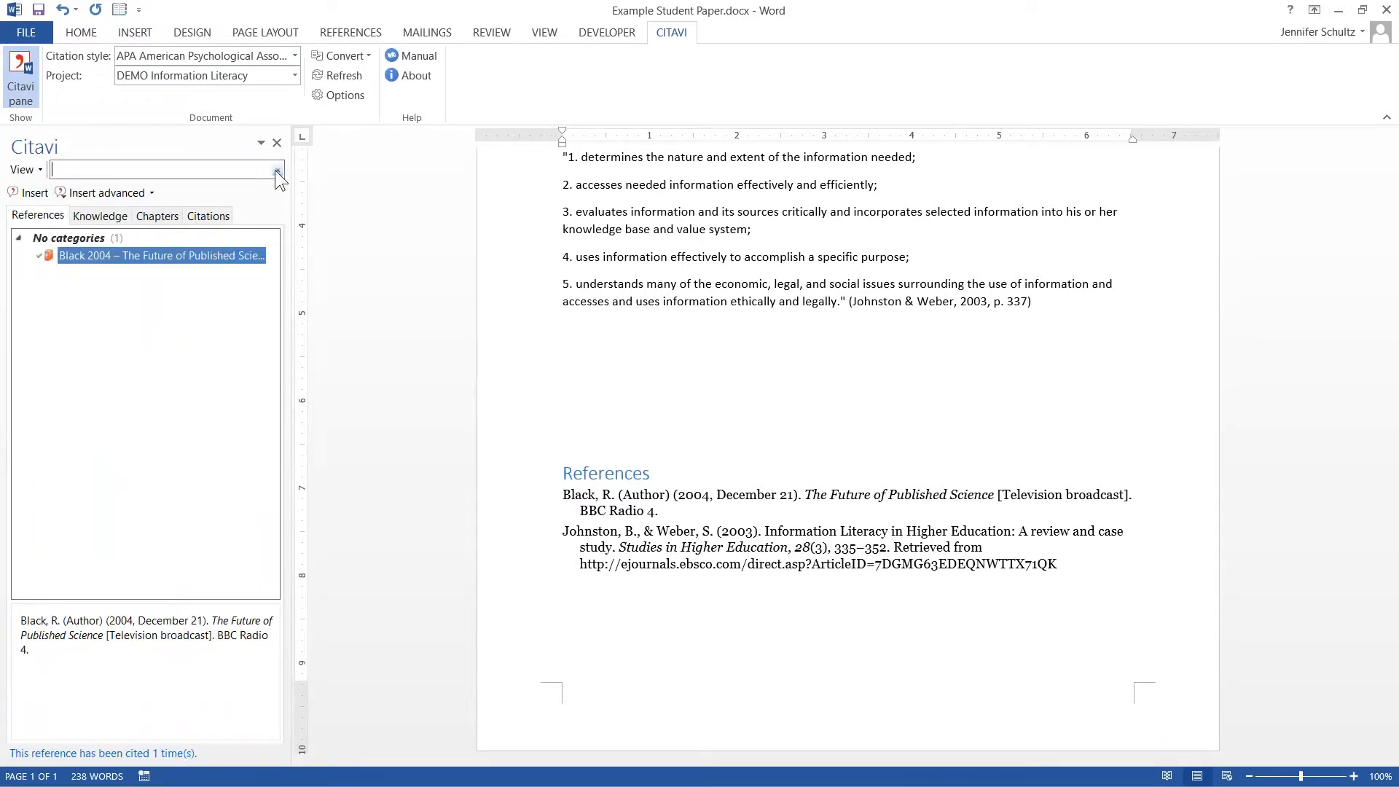
drag(274, 246, 308, 237)
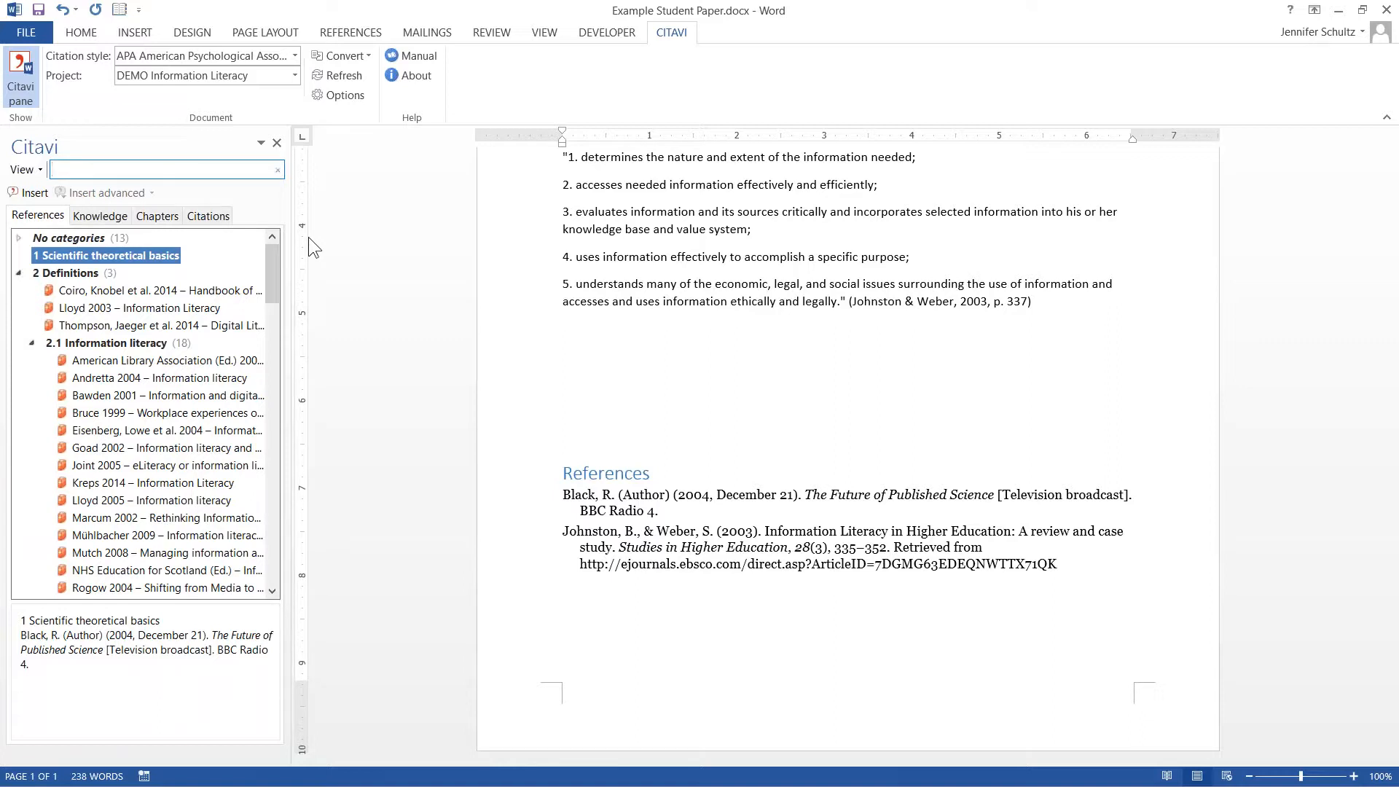
Insert all project categories as headings below the quotation, with the option to include knowledge items turned off.
click(582, 344)
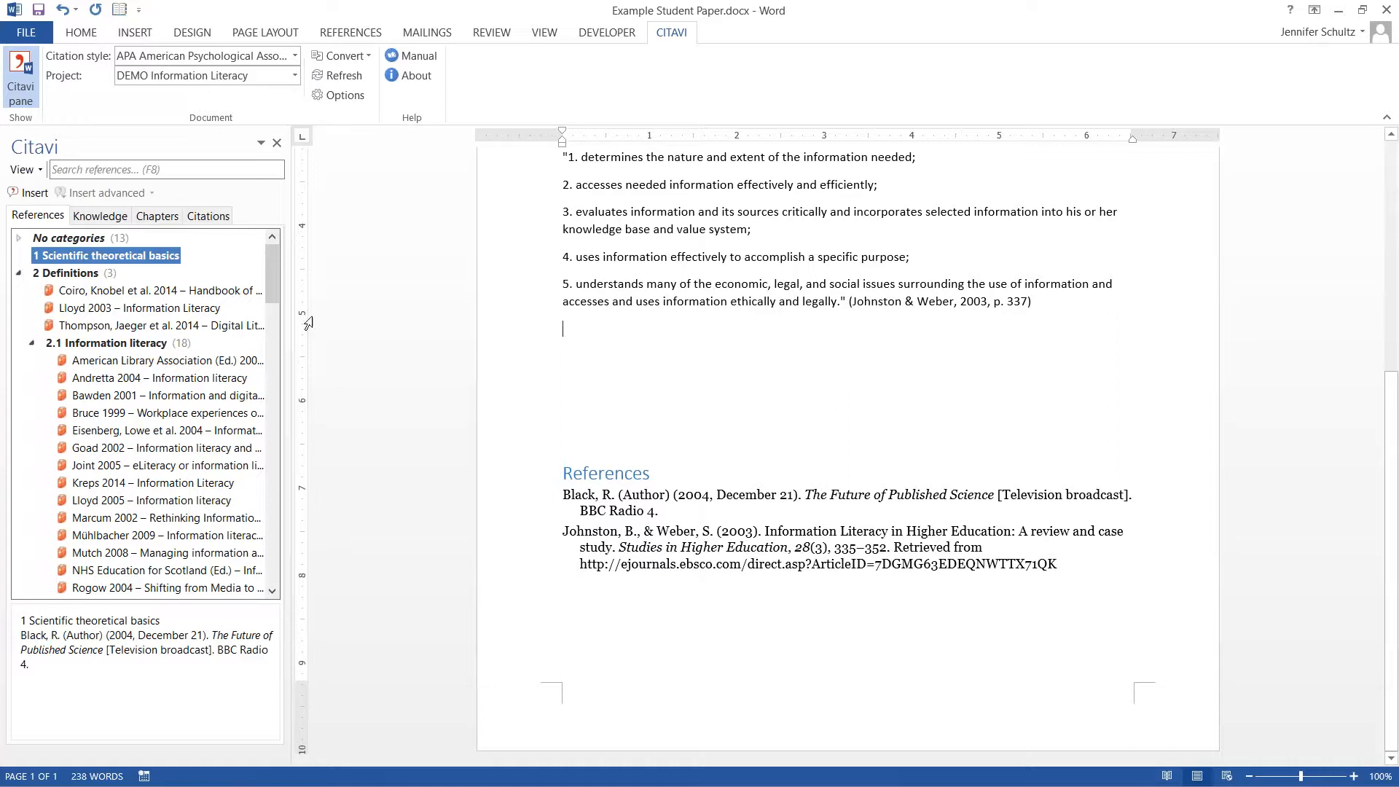
right_click(90, 256)
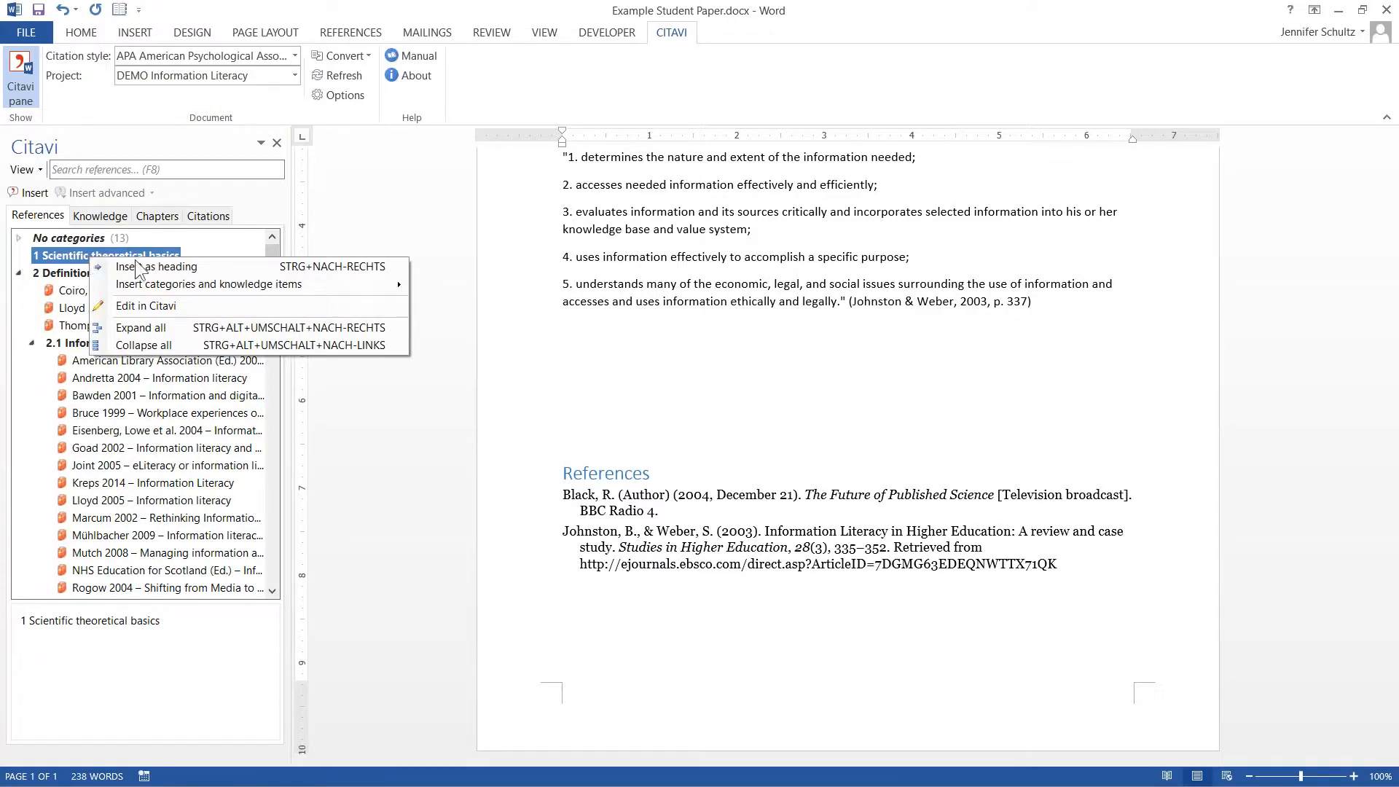
mouse_move(201, 283)
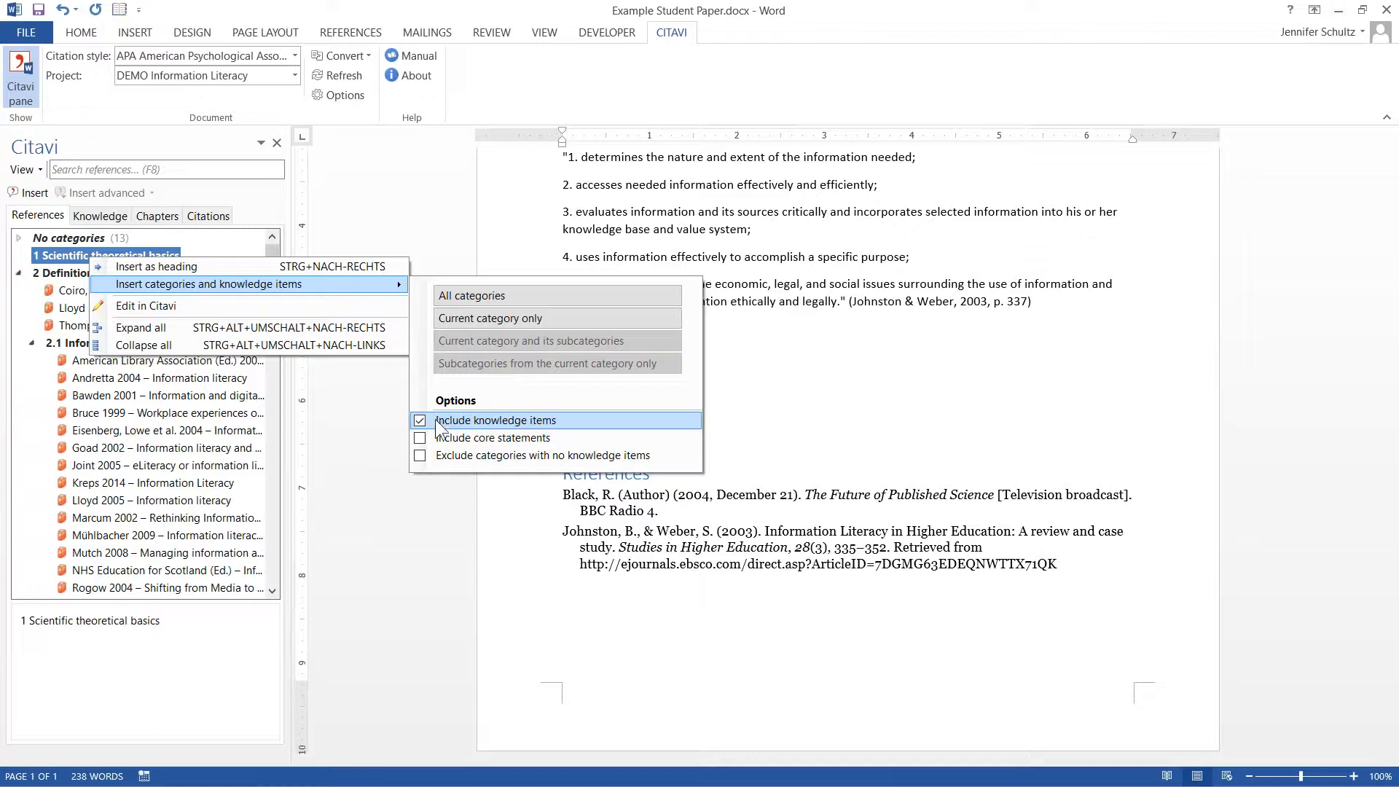
click(438, 424)
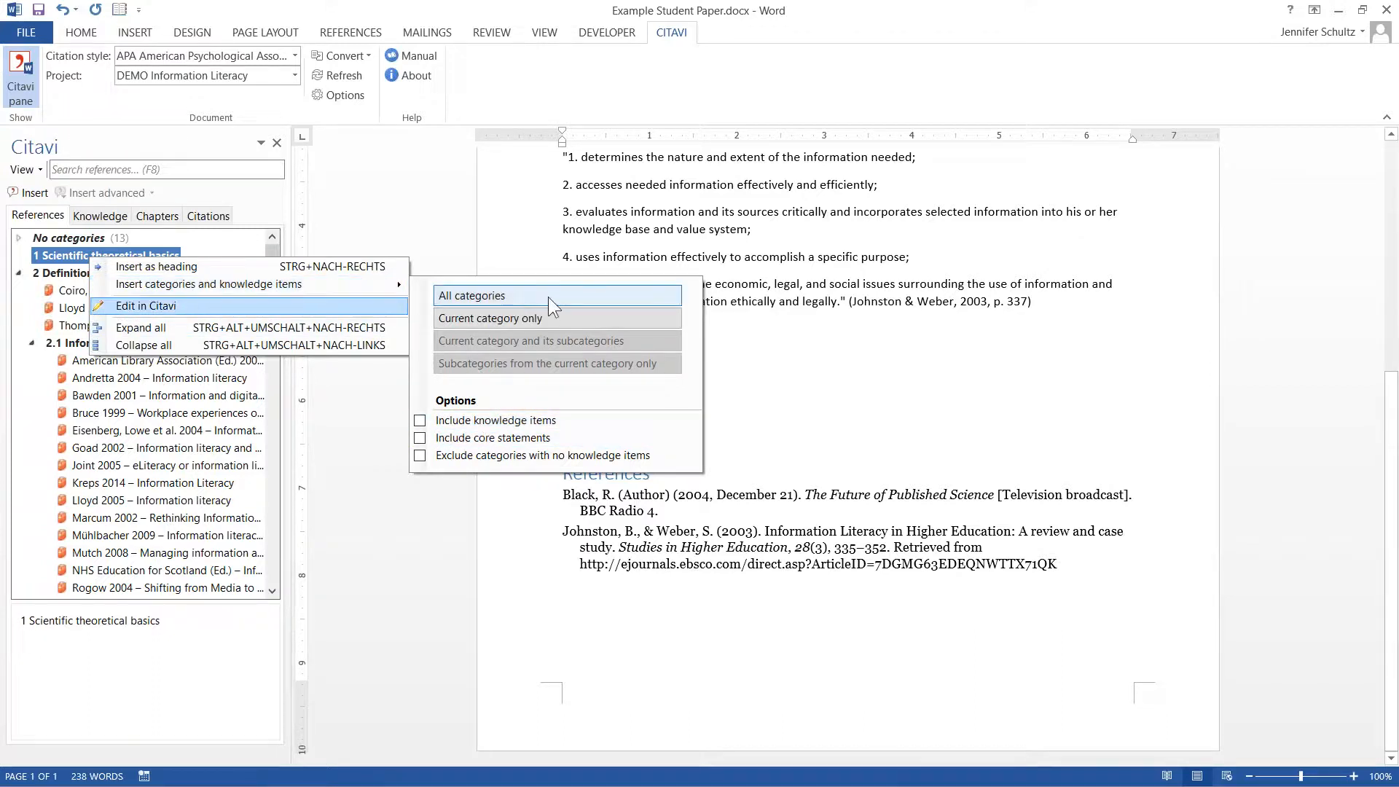
mouse_move(376, 300)
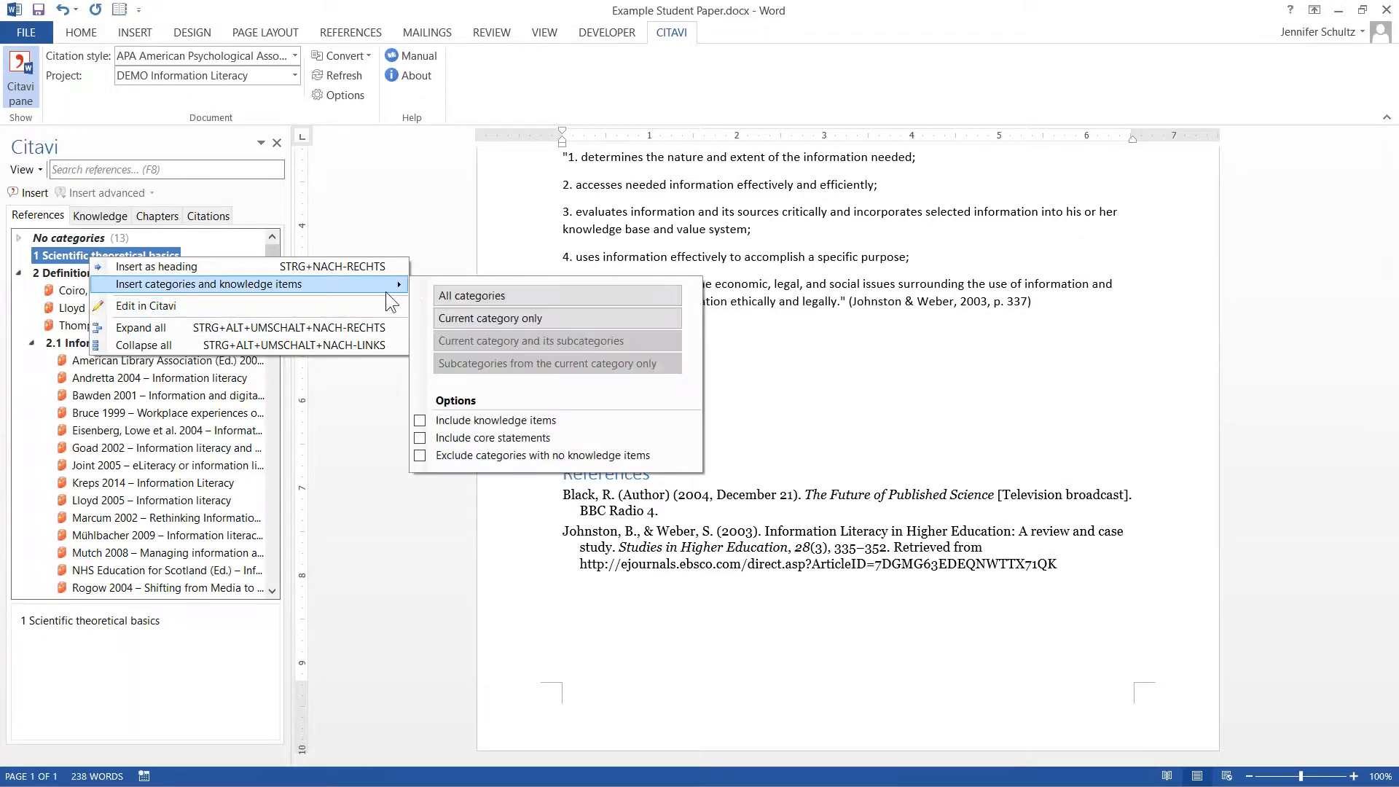
click(485, 299)
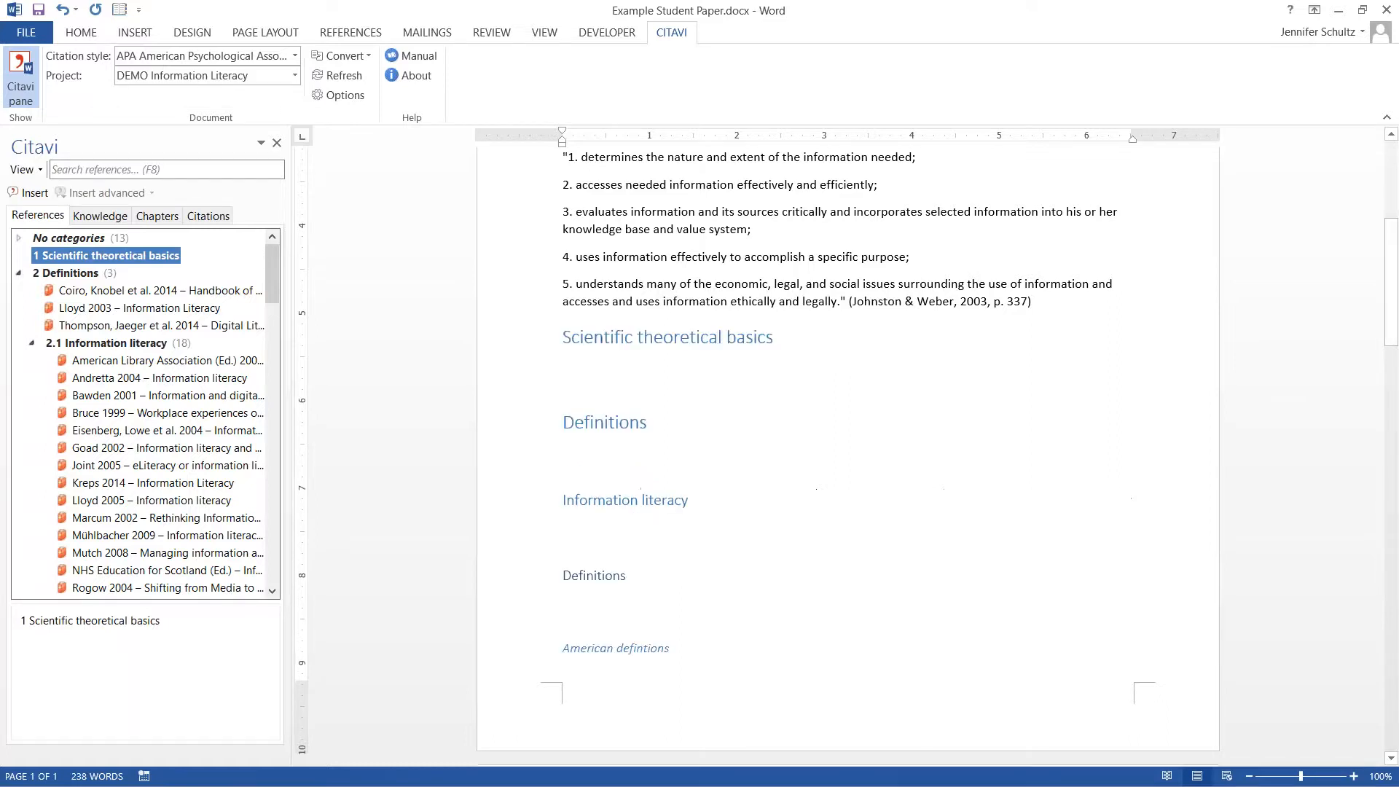
scroll(760, 590, up, 12)
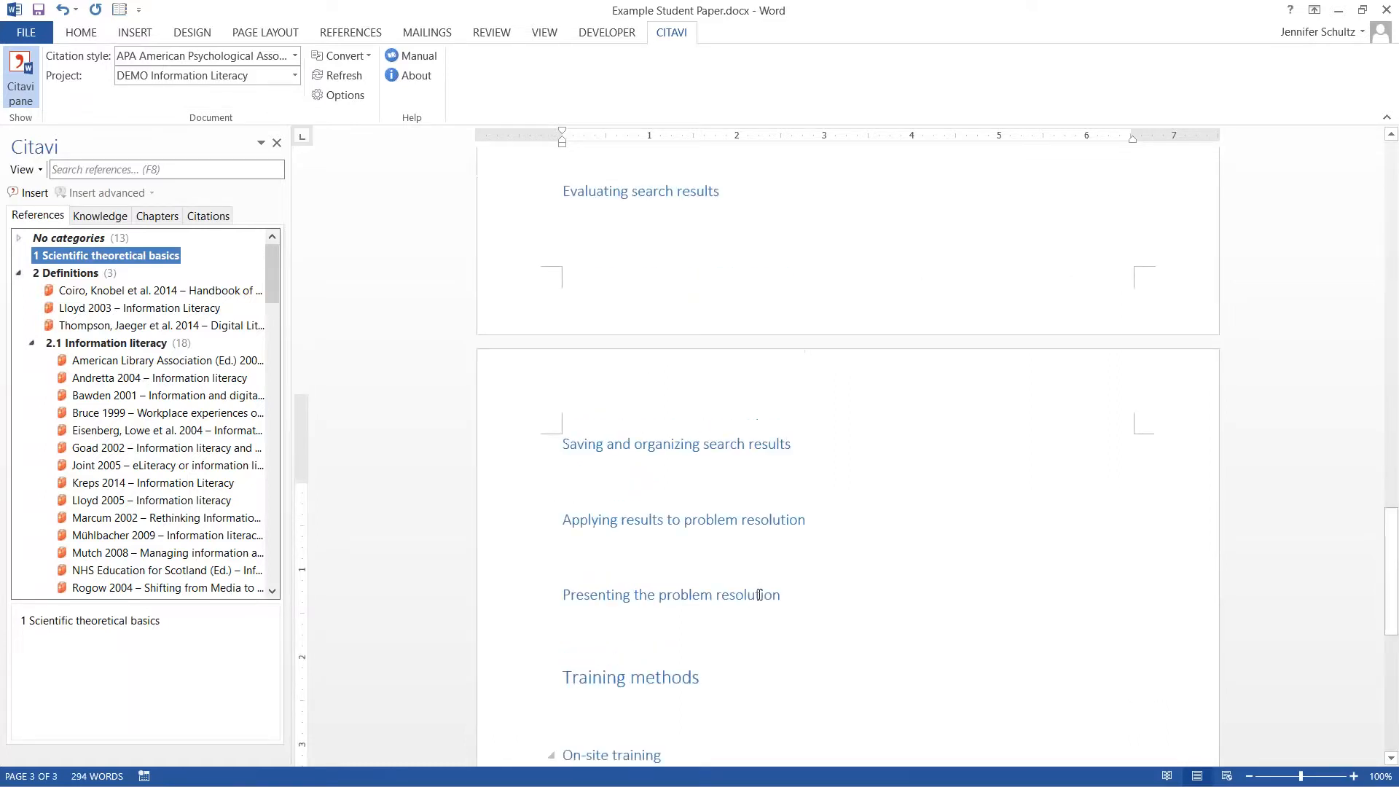
Show the items matching the current chapter and insert the thought "Definitions are different by country?" under the Definitions heading.
scroll(759, 590, up, 5)
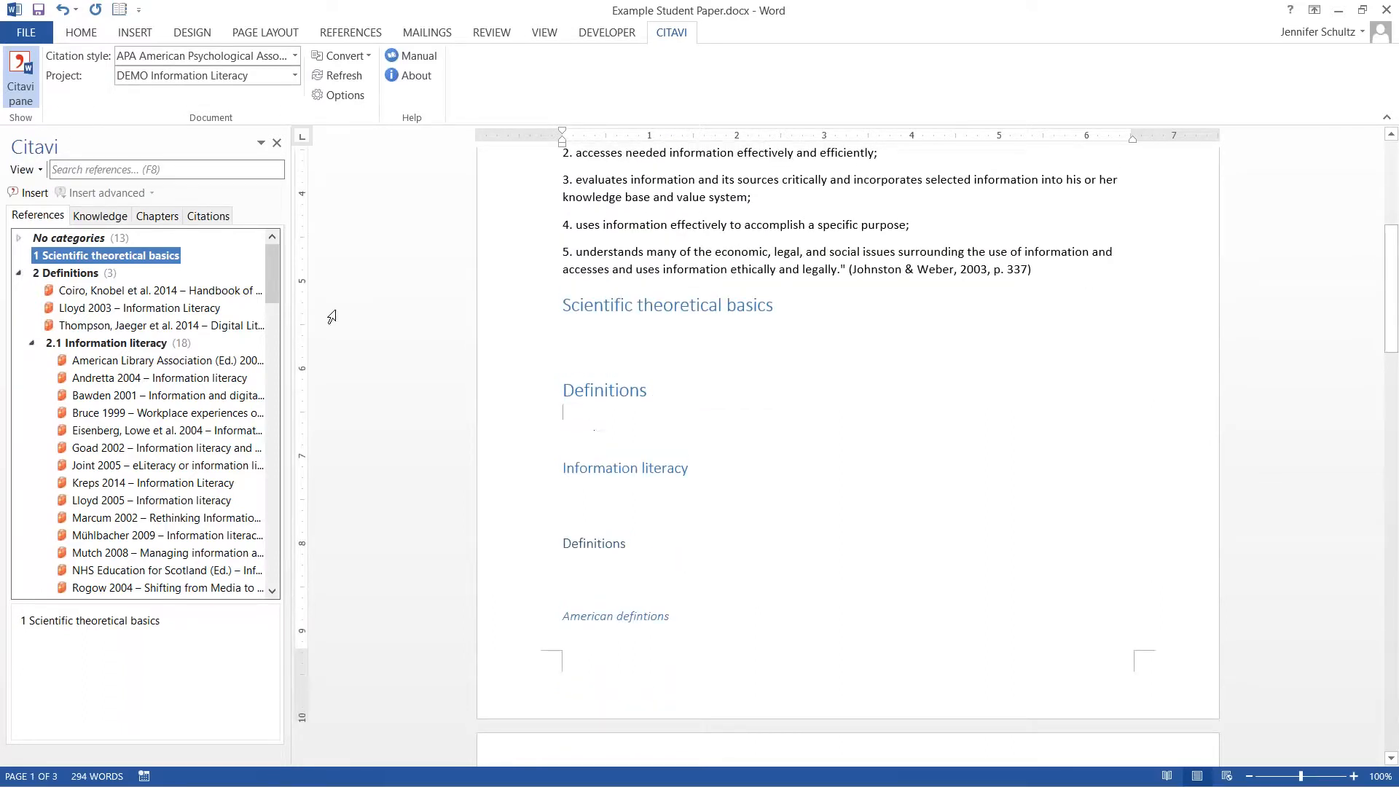
click(168, 215)
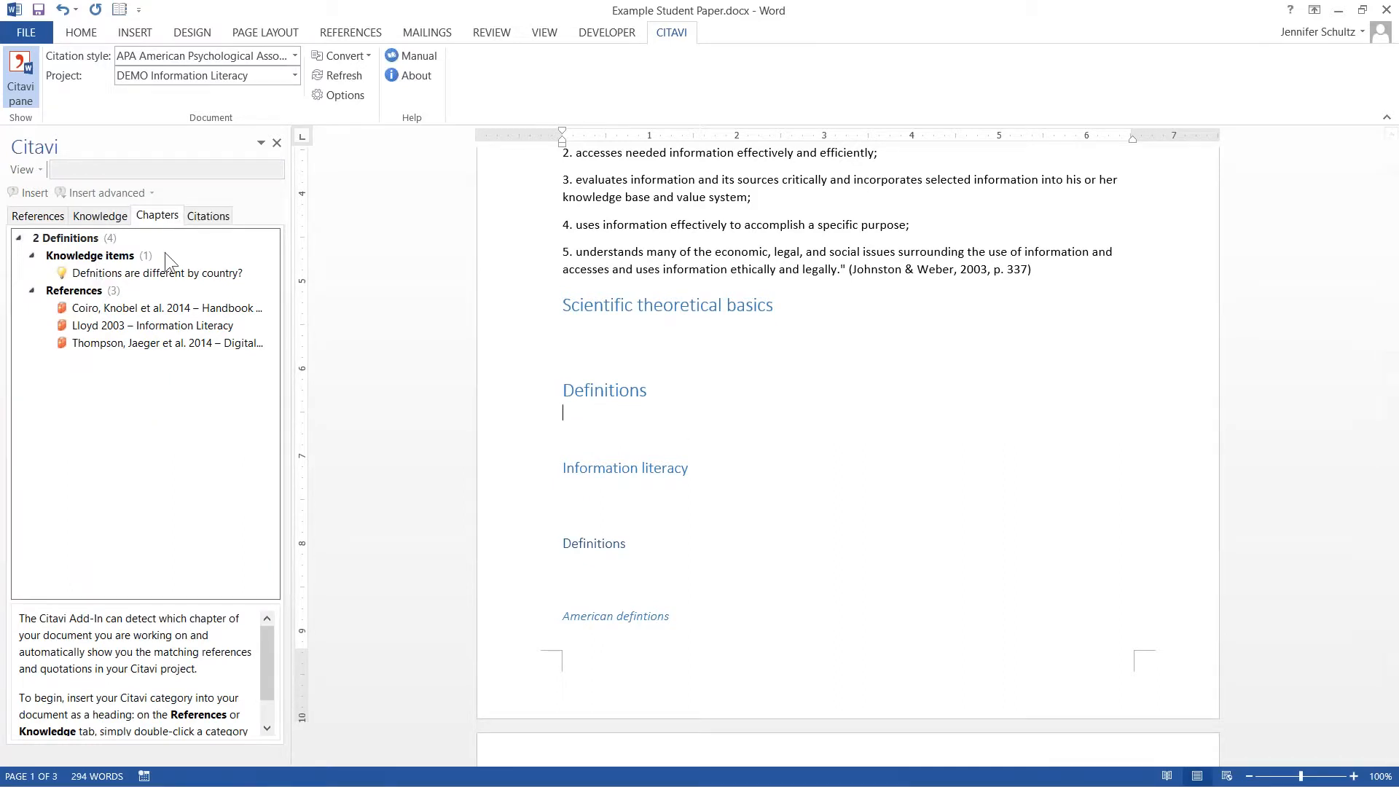
click(122, 273)
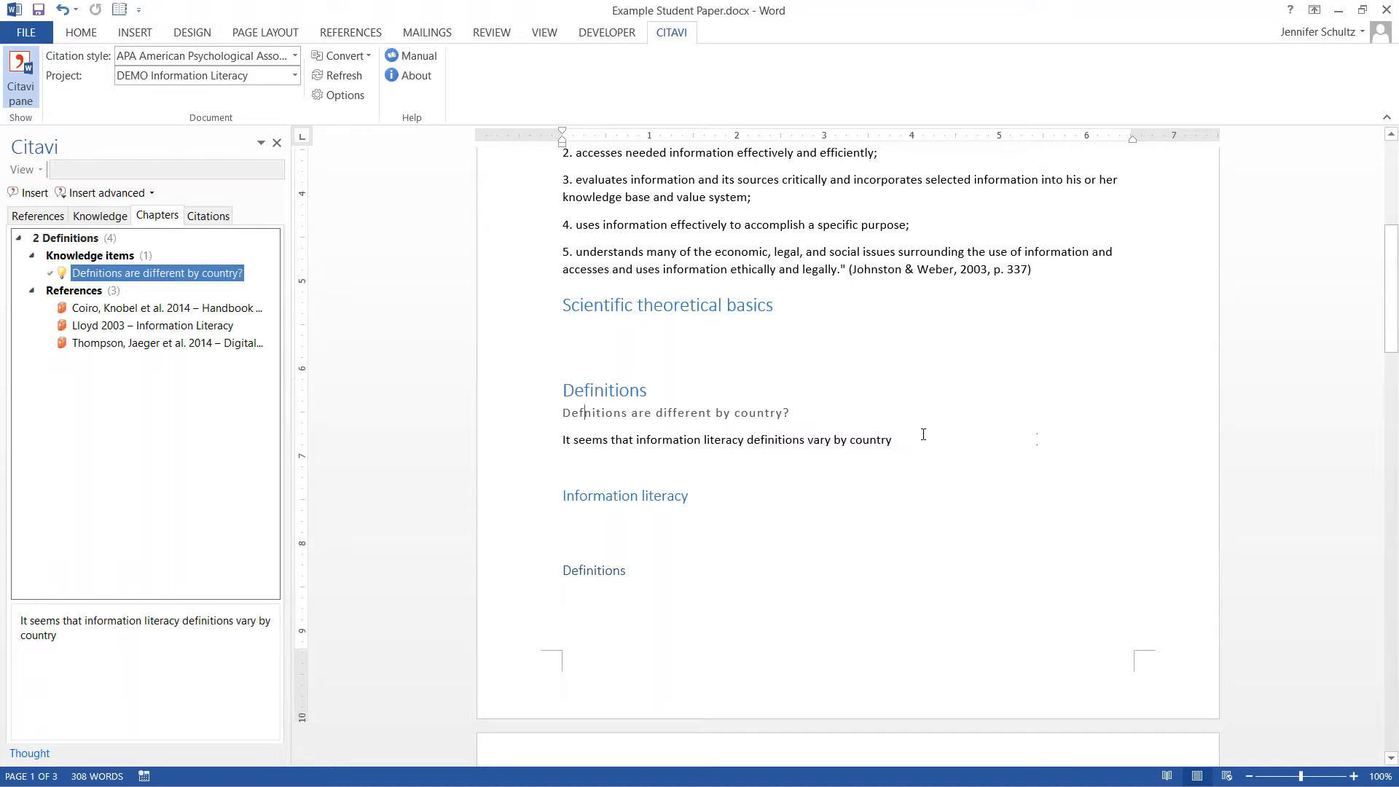
Delete the inserted thought and its core statement from the Definitions section, and view the thought's advanced insert options without inserting it.
drag(923, 434, 562, 412)
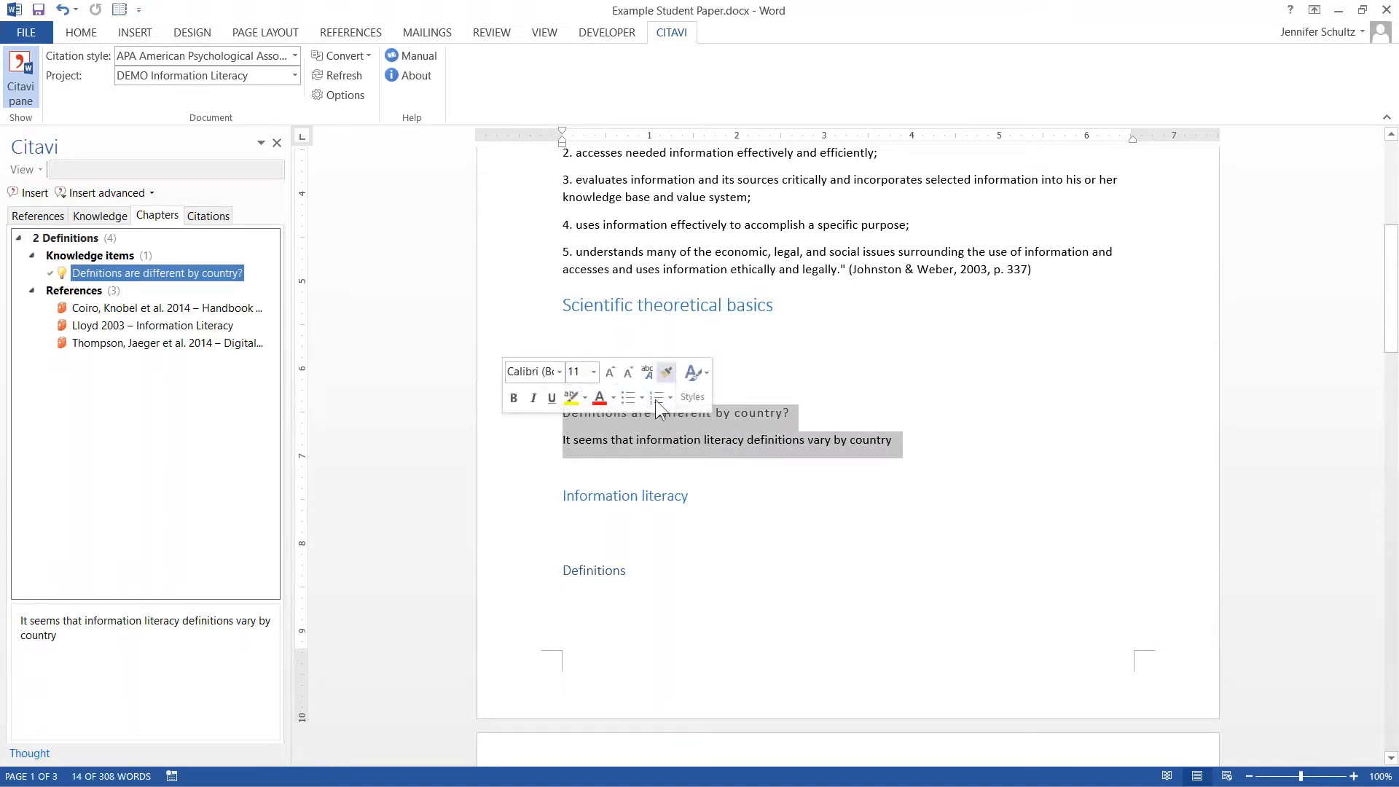
key(Delete)
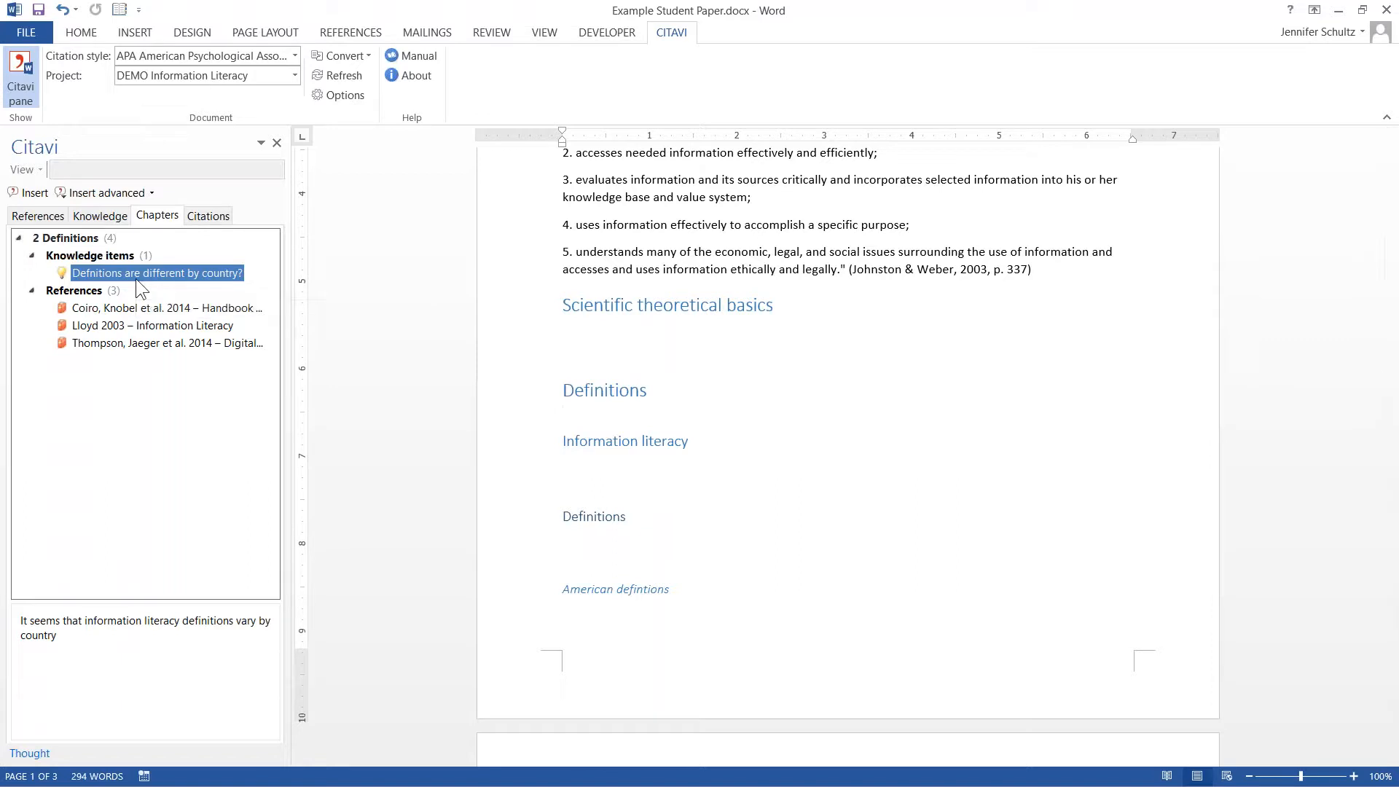
right_click(136, 278)
mouse_move(245, 312)
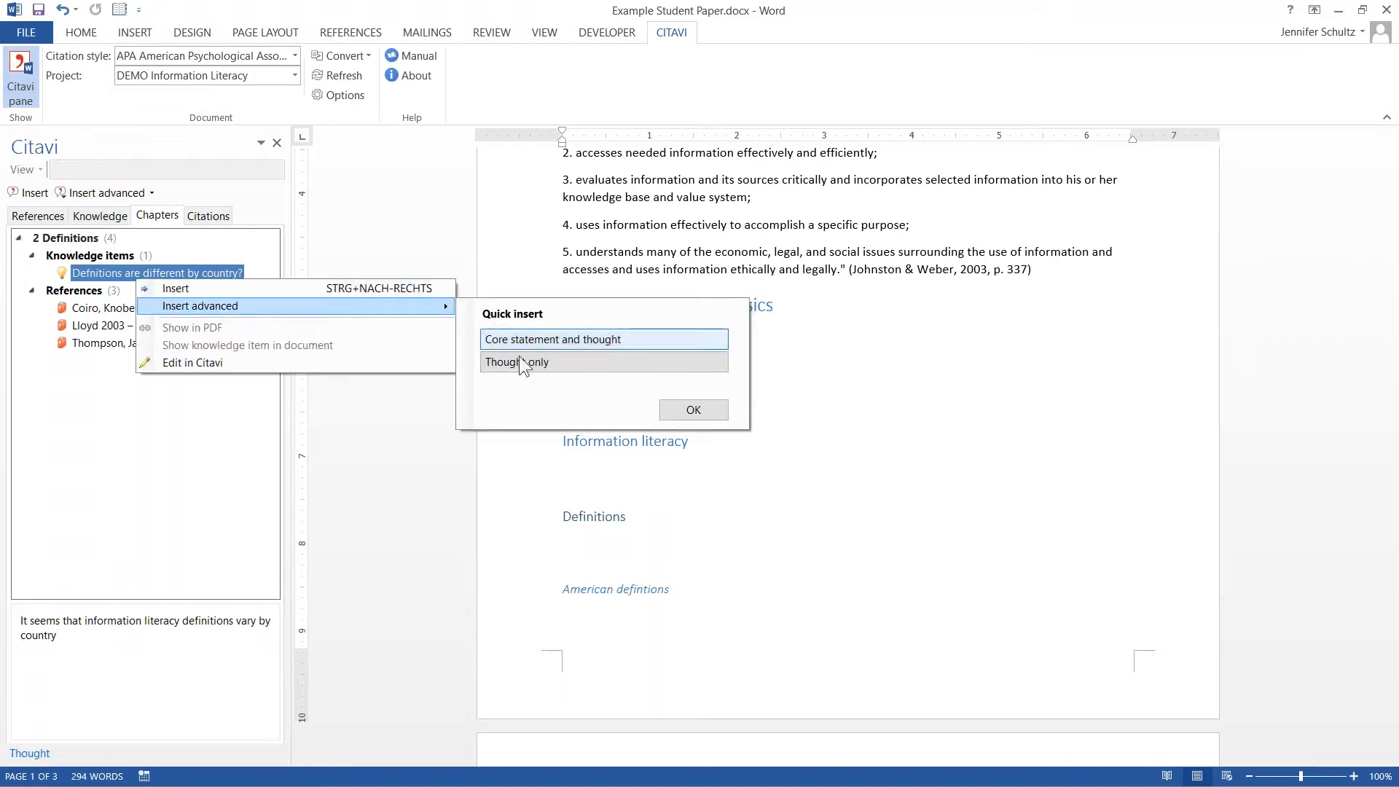
click(1016, 430)
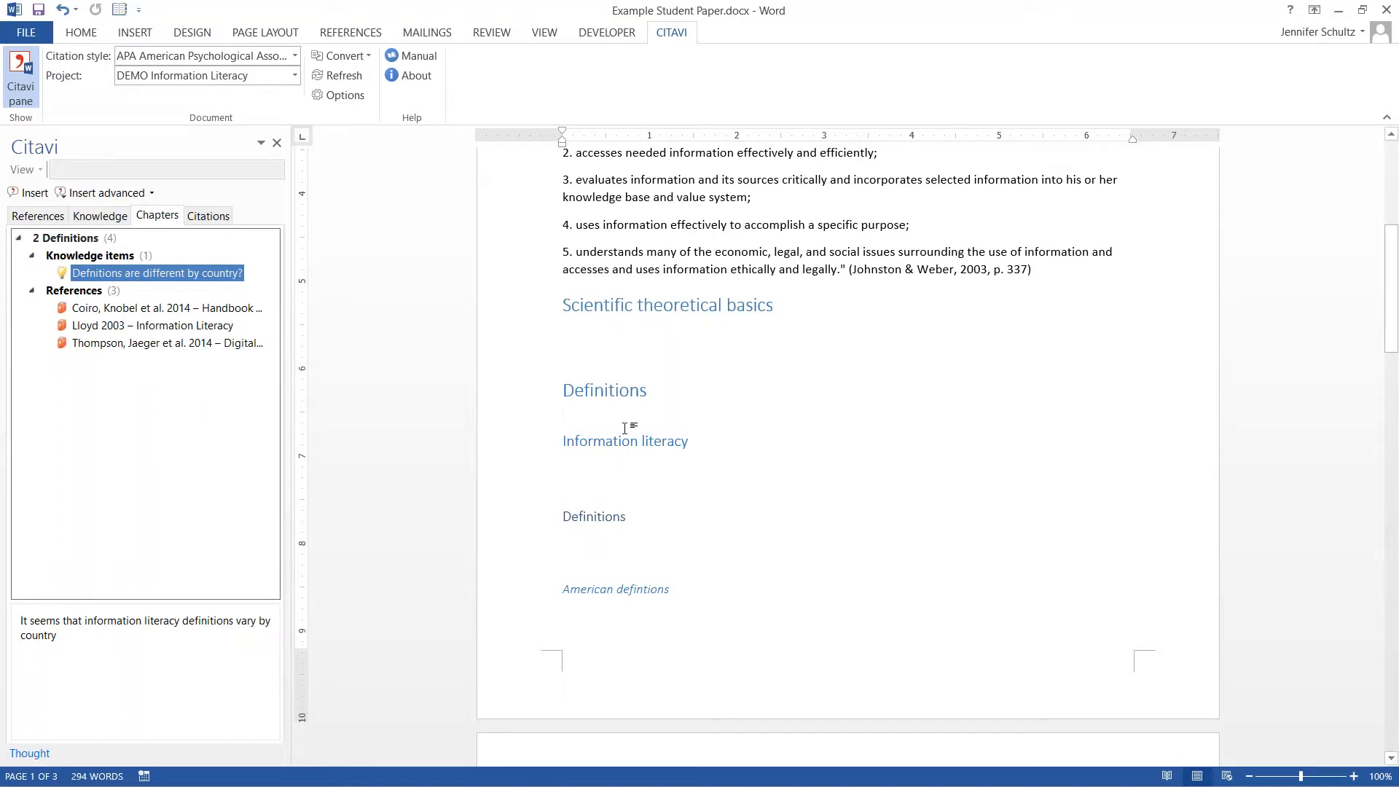
Add an empty paragraph under the Definitions heading and cite the reference Lloyd 2003 – Information Literacy there.
key(Return)
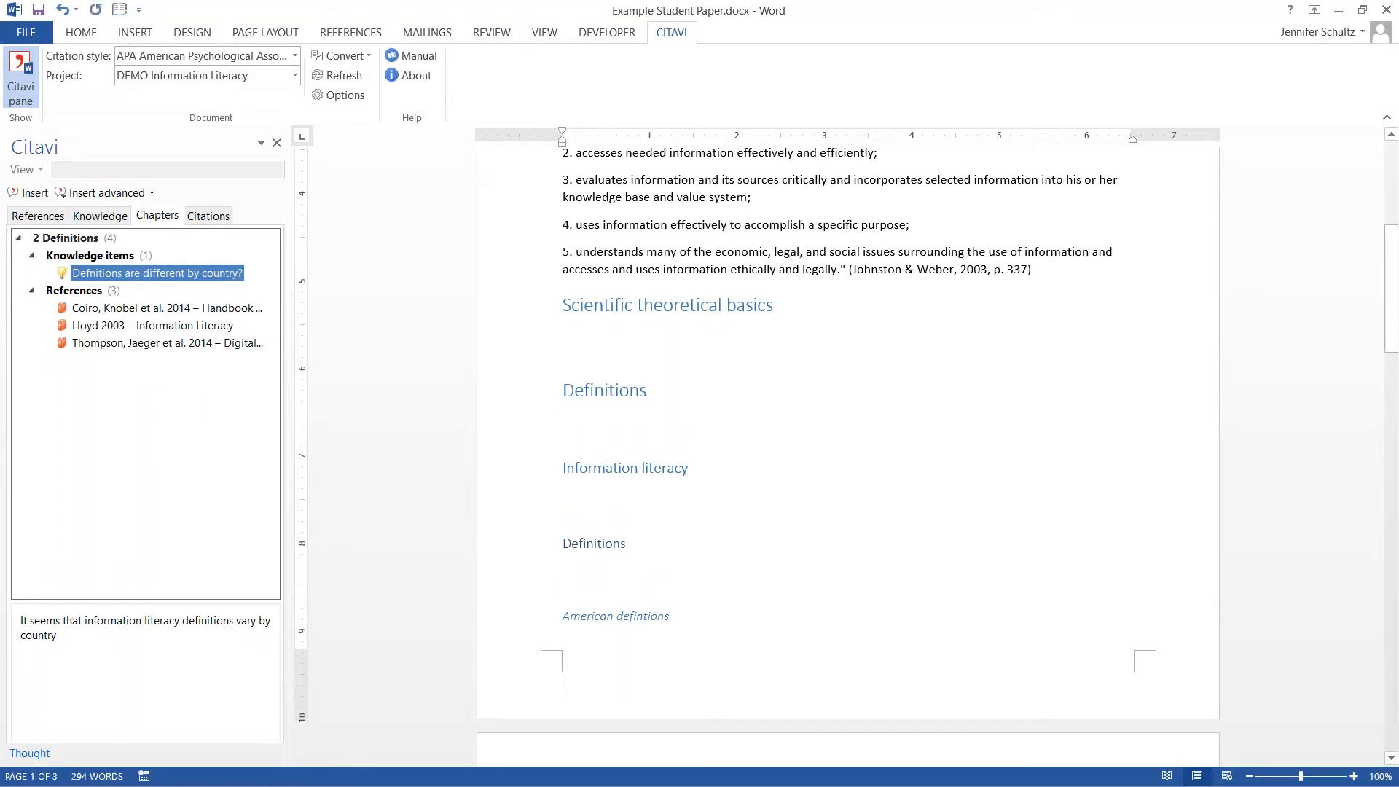
click(116, 325)
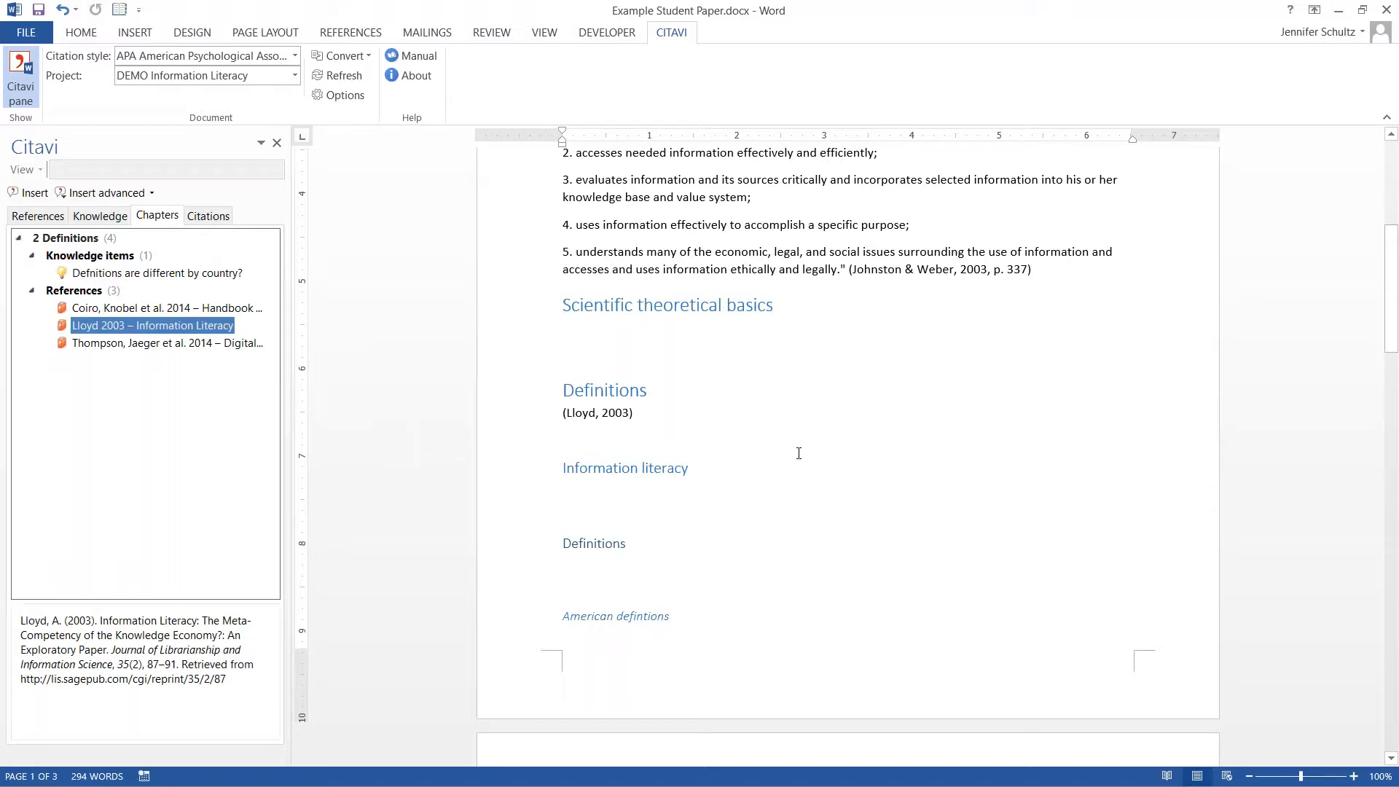
click(594, 414)
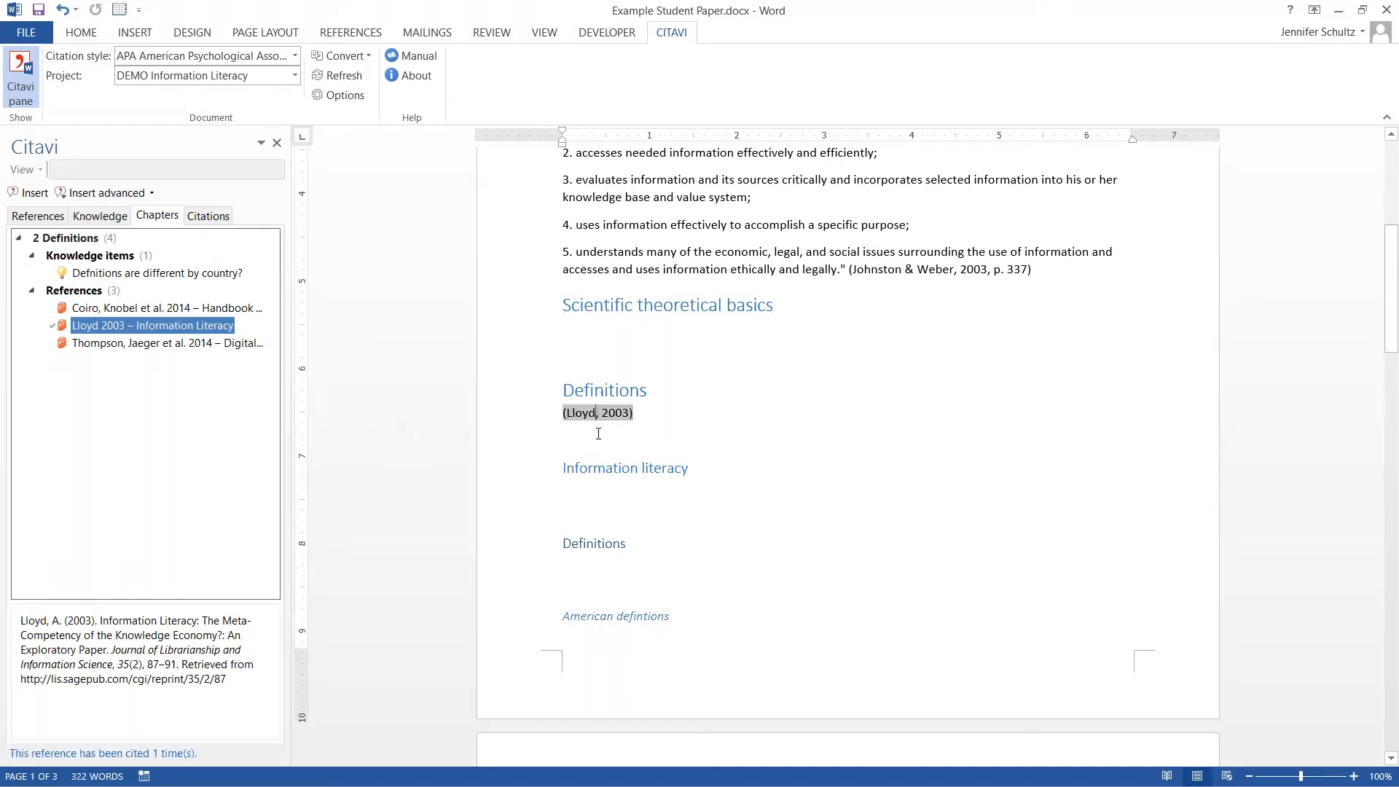
Insert the direct quotation "Information literacy is not restricted to..." from category 2.1 under the Information literacy heading.
scroll(598, 443, down, 2)
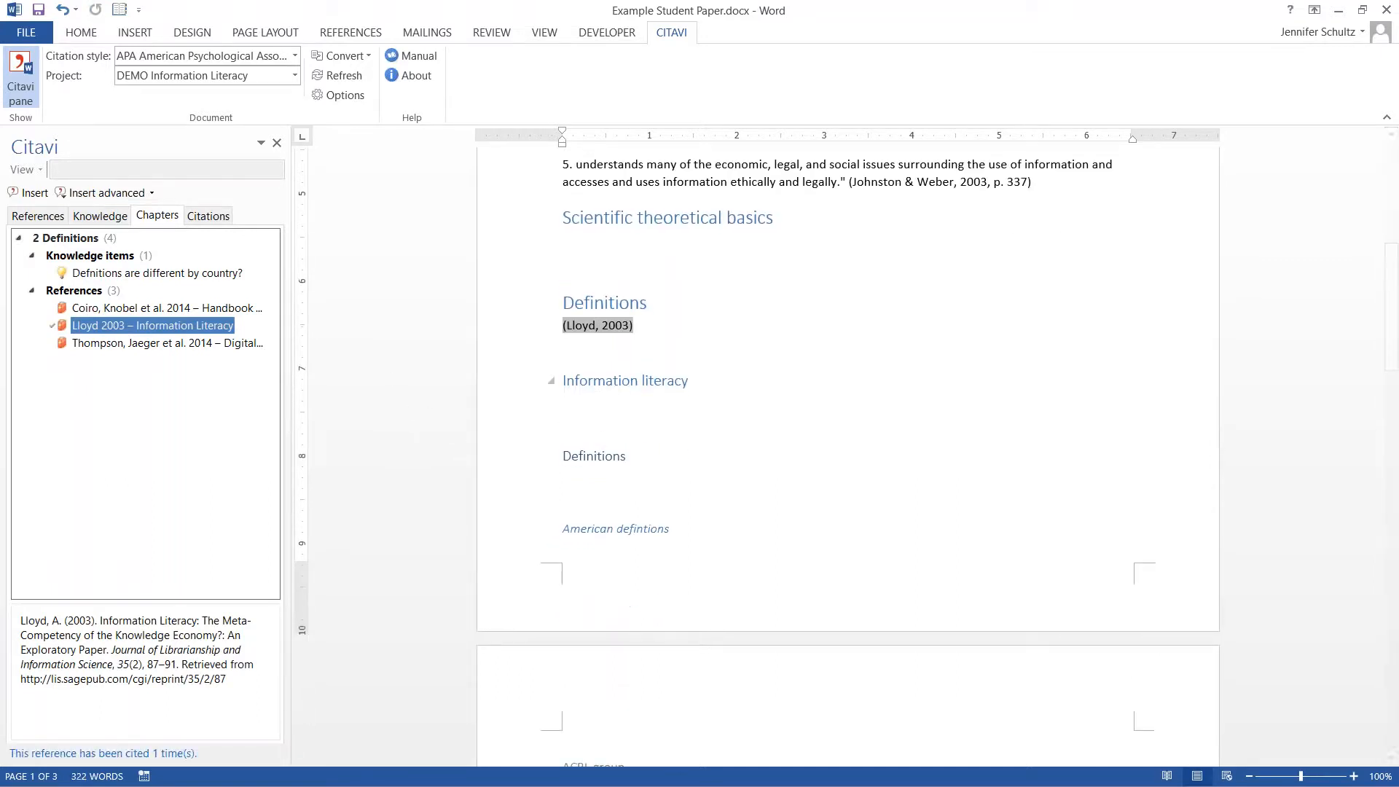
click(622, 408)
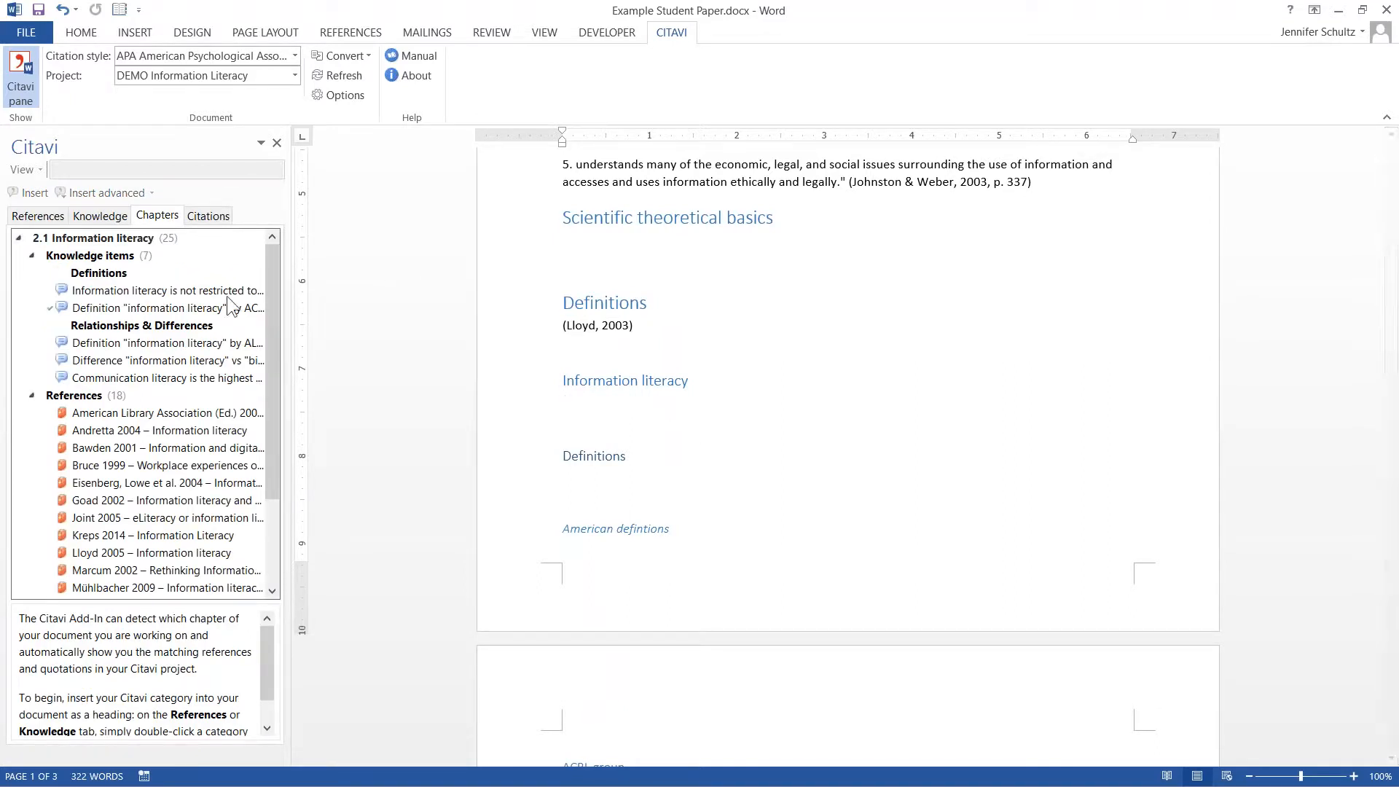
drag(273, 307, 176, 317)
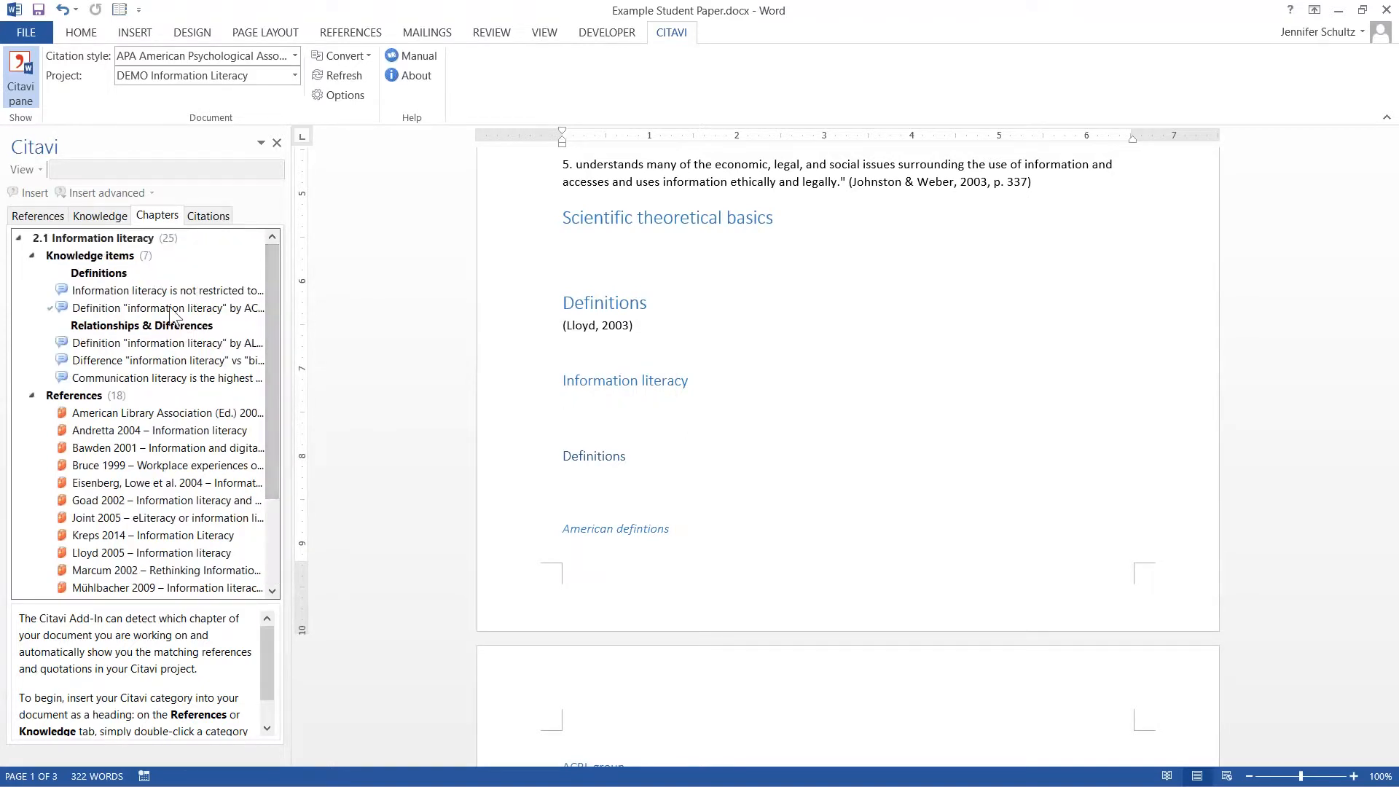
click(154, 290)
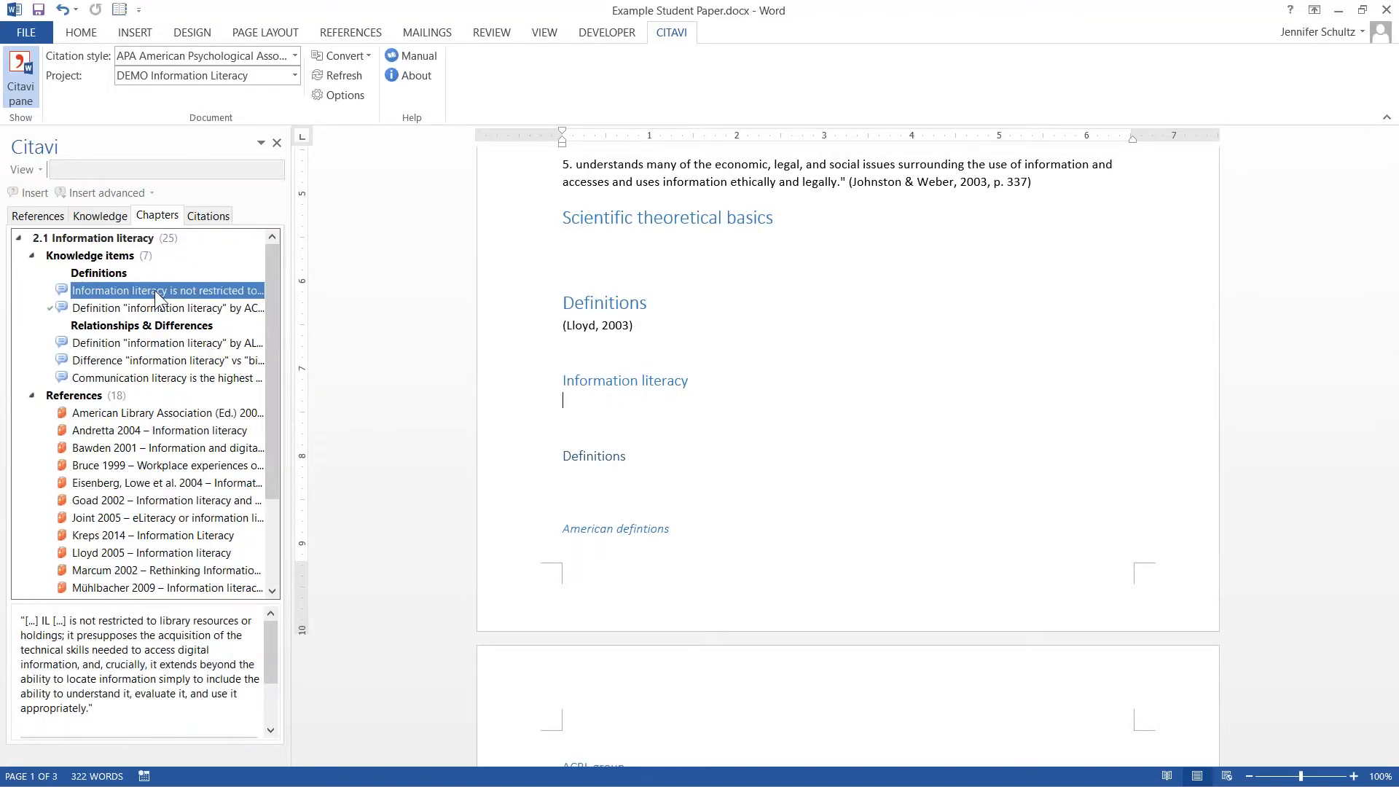
drag(153, 290, 568, 400)
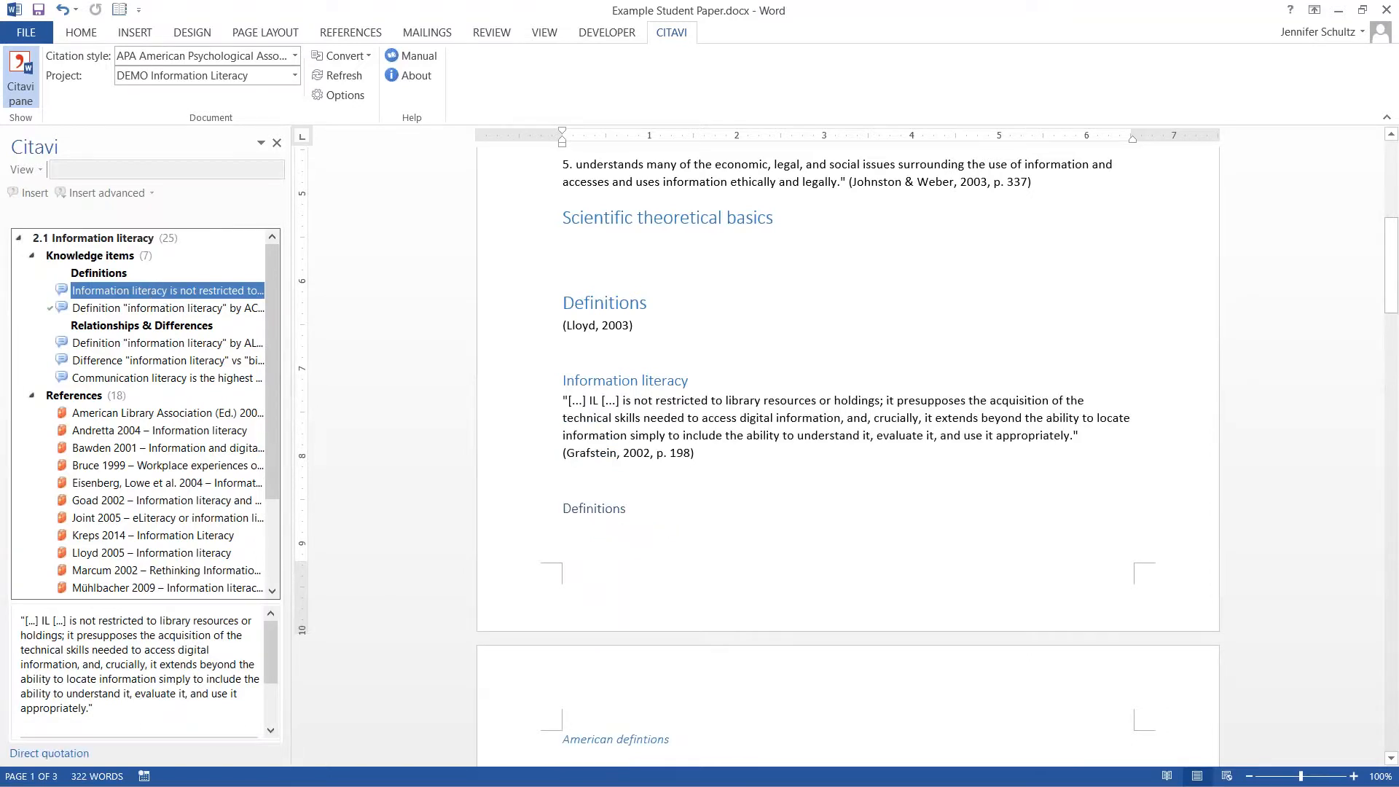
click(608, 453)
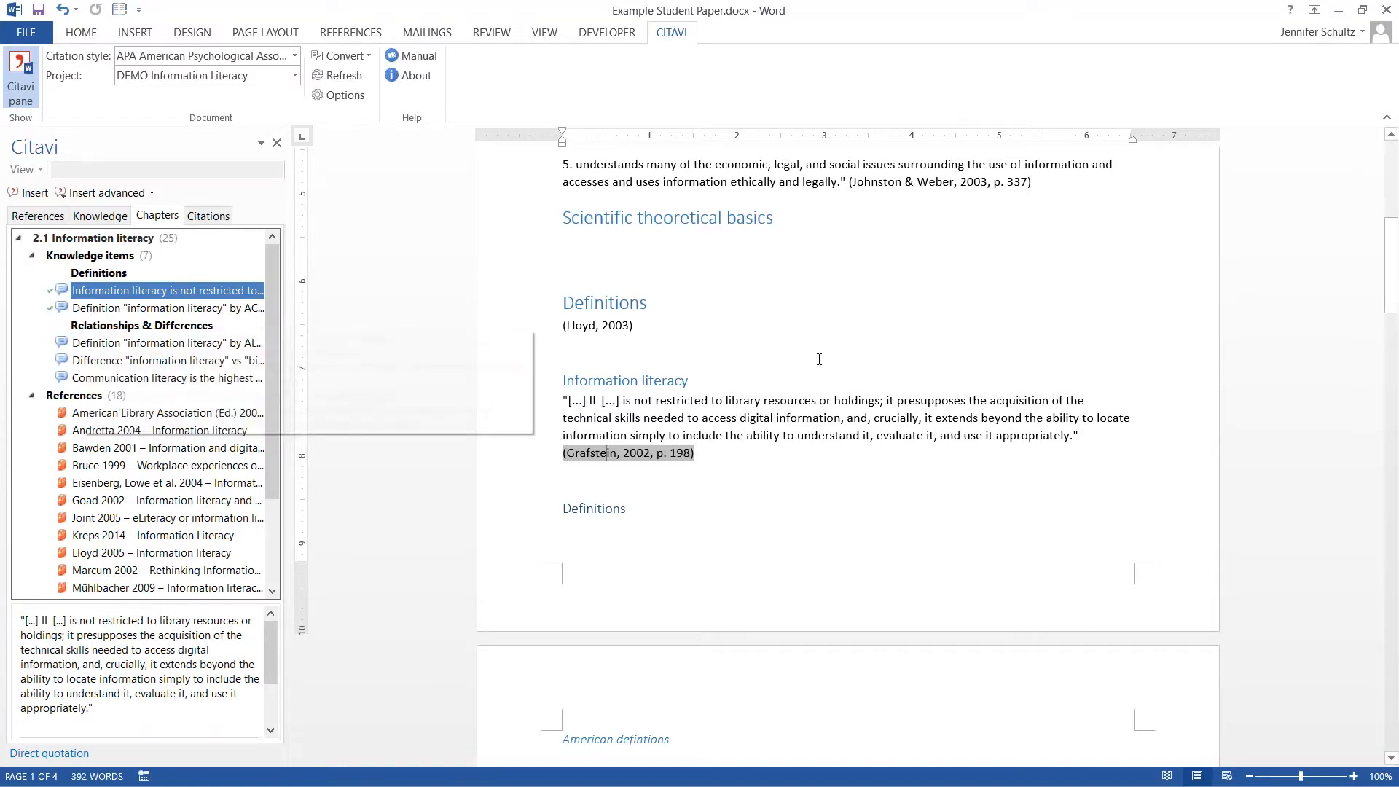
Look through the remaining knowledge items and references listed for chapter 2.1 Information literacy, previewing a quotation's text.
scroll(636, 420, up, 4)
scroll(635, 420, down, 5)
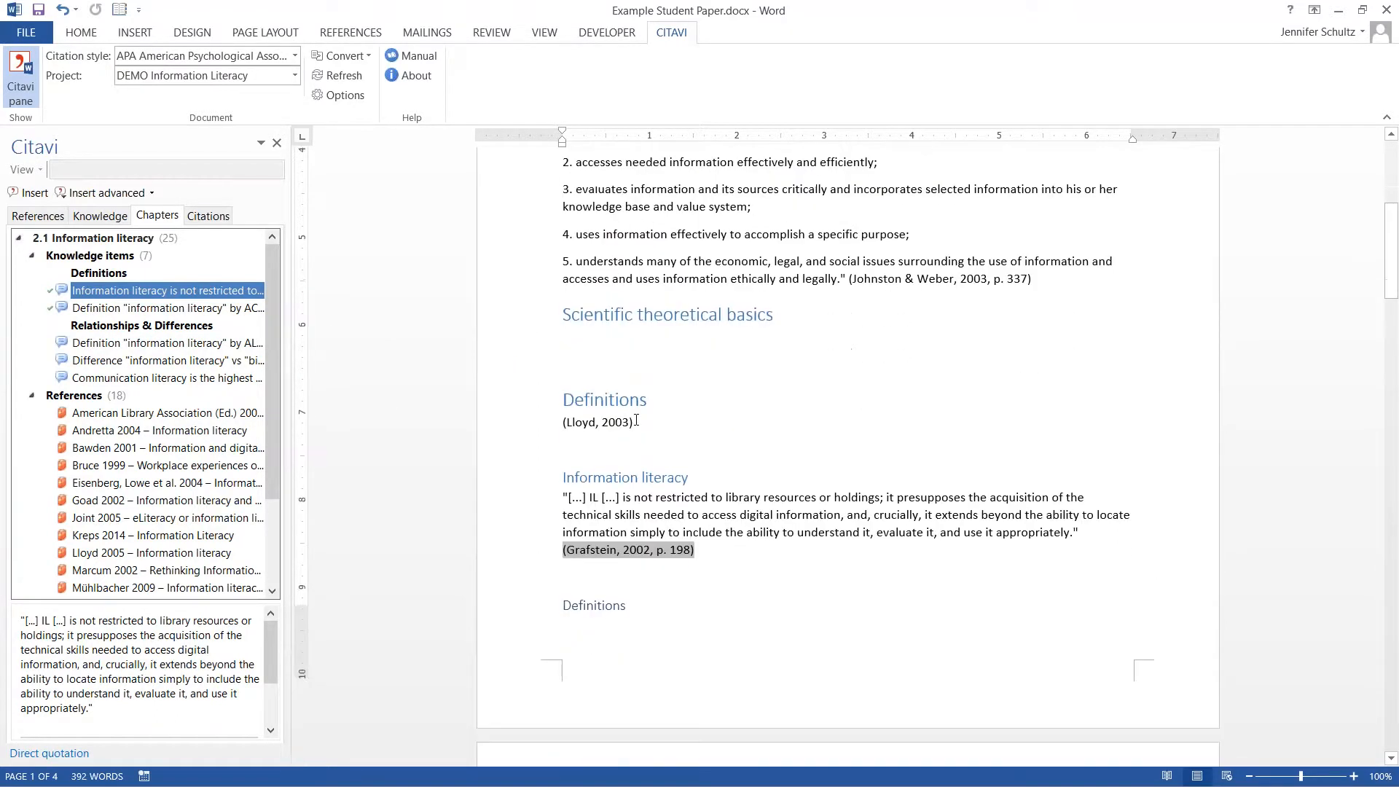
drag(272, 329, 271, 365)
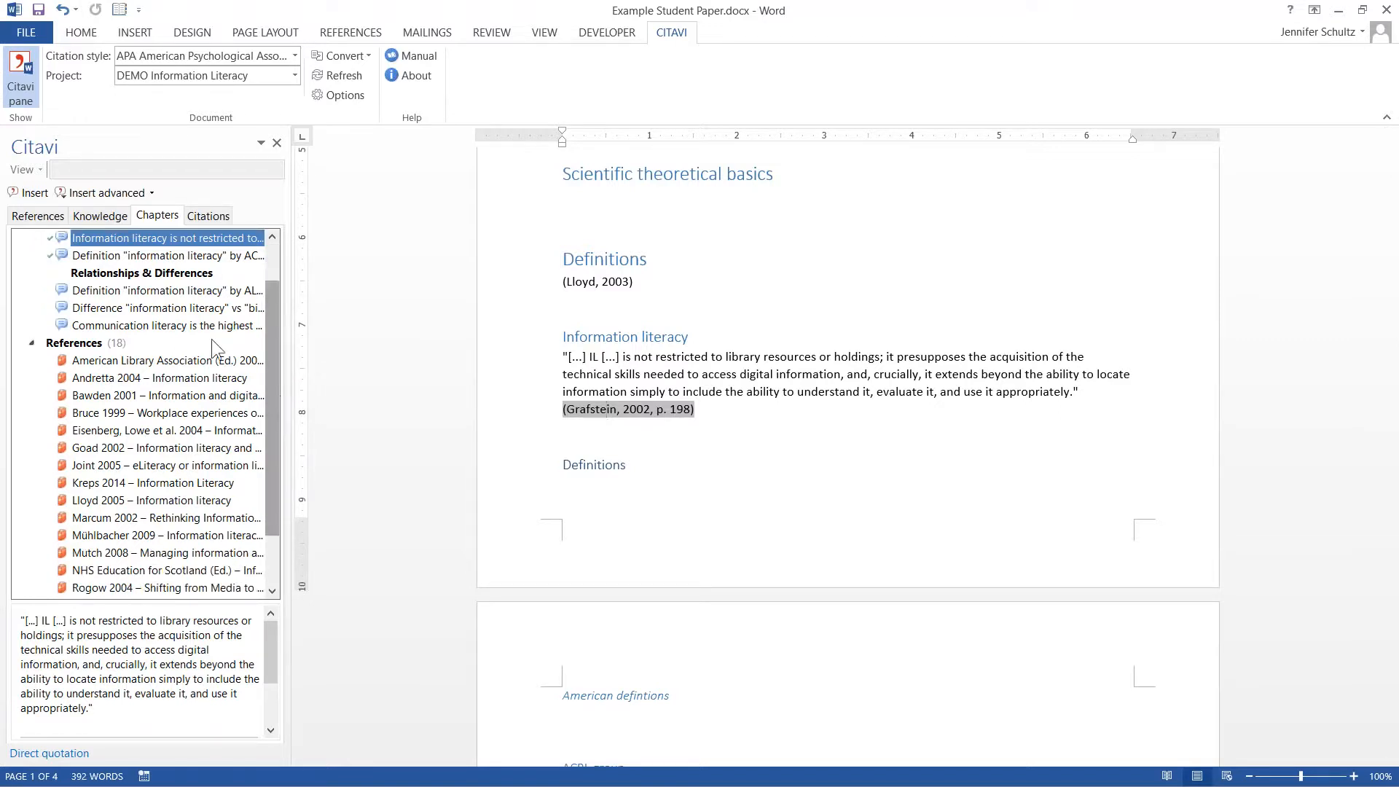
mouse_move(207, 320)
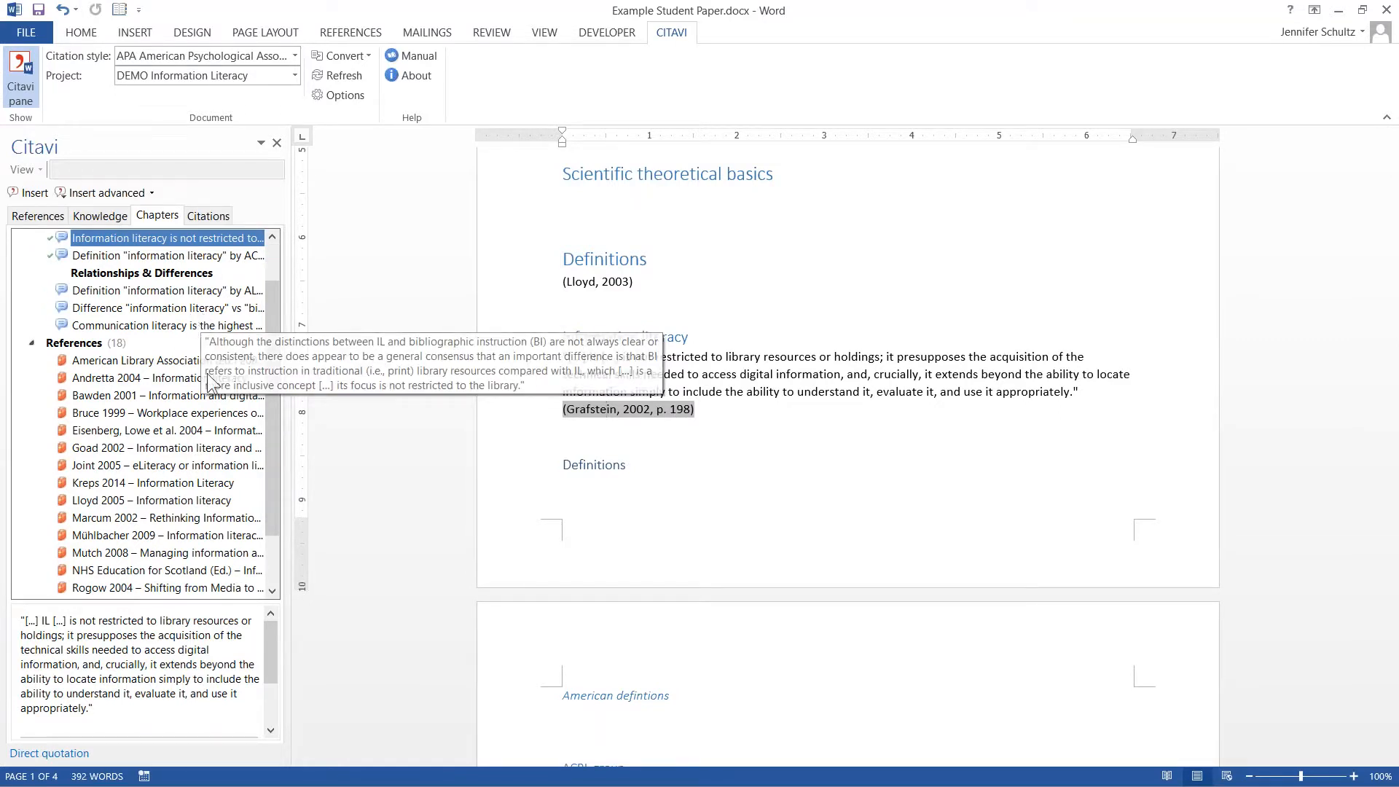
drag(277, 343, 278, 272)
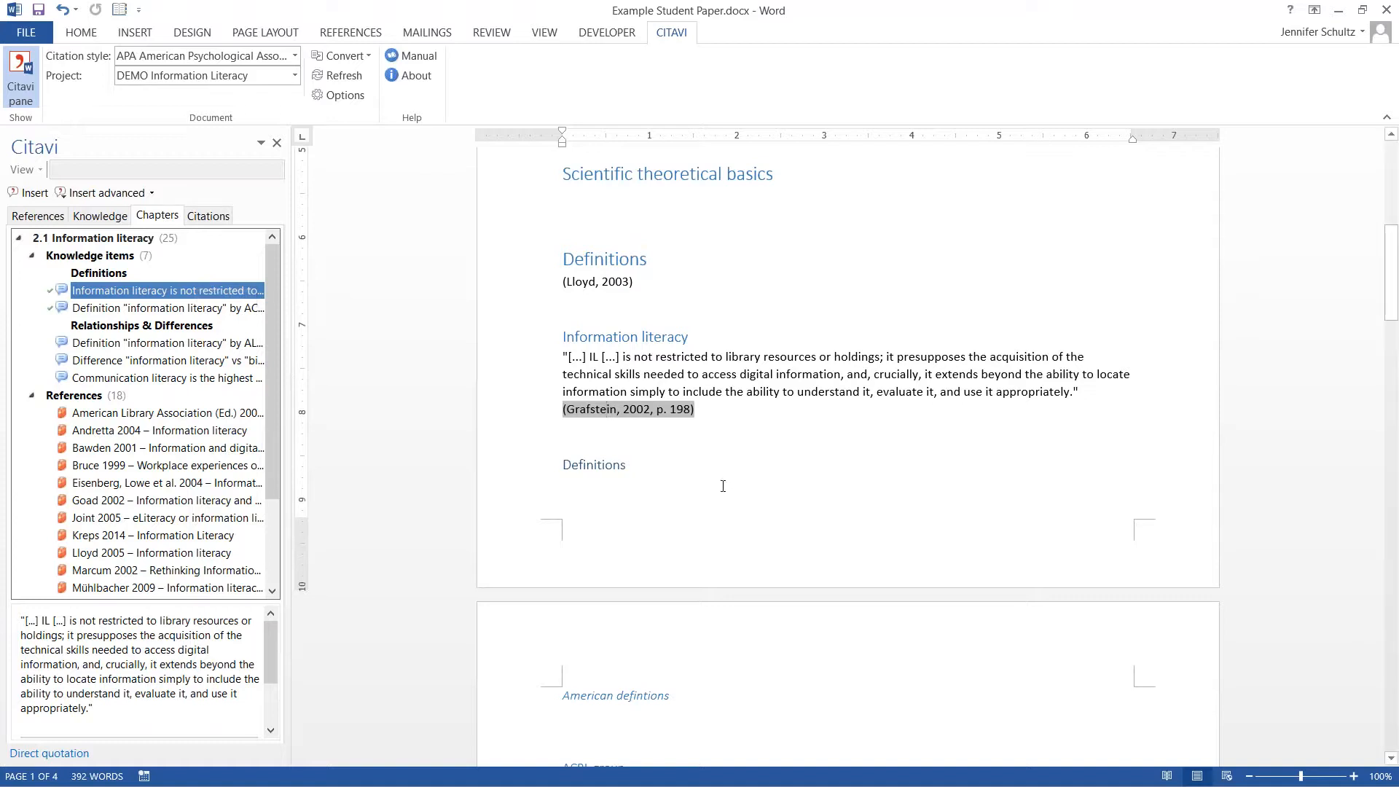
Examine the remaining category headings and the bibliography entries for the cited sources at the end of the paper.
scroll(724, 457, down, 5)
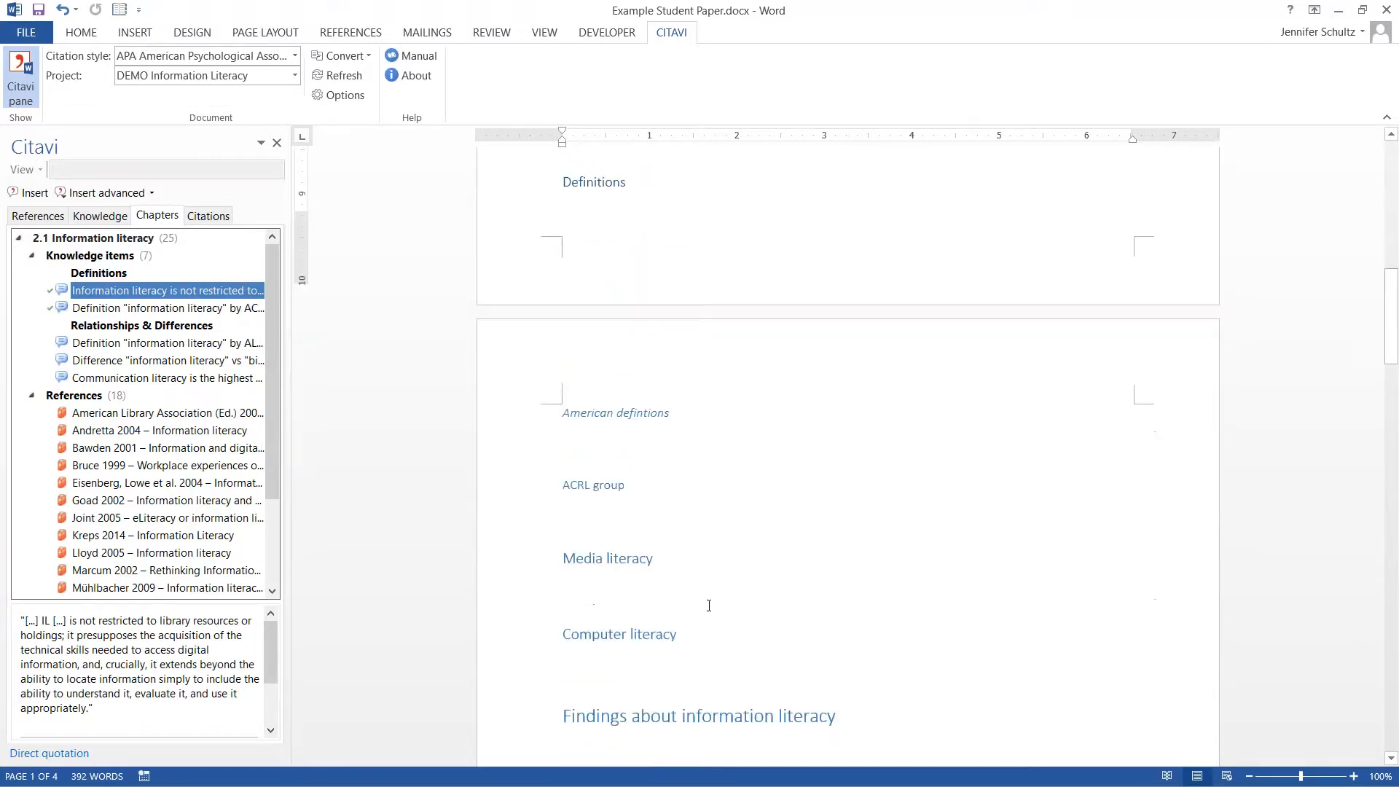
scroll(731, 551, down, 20)
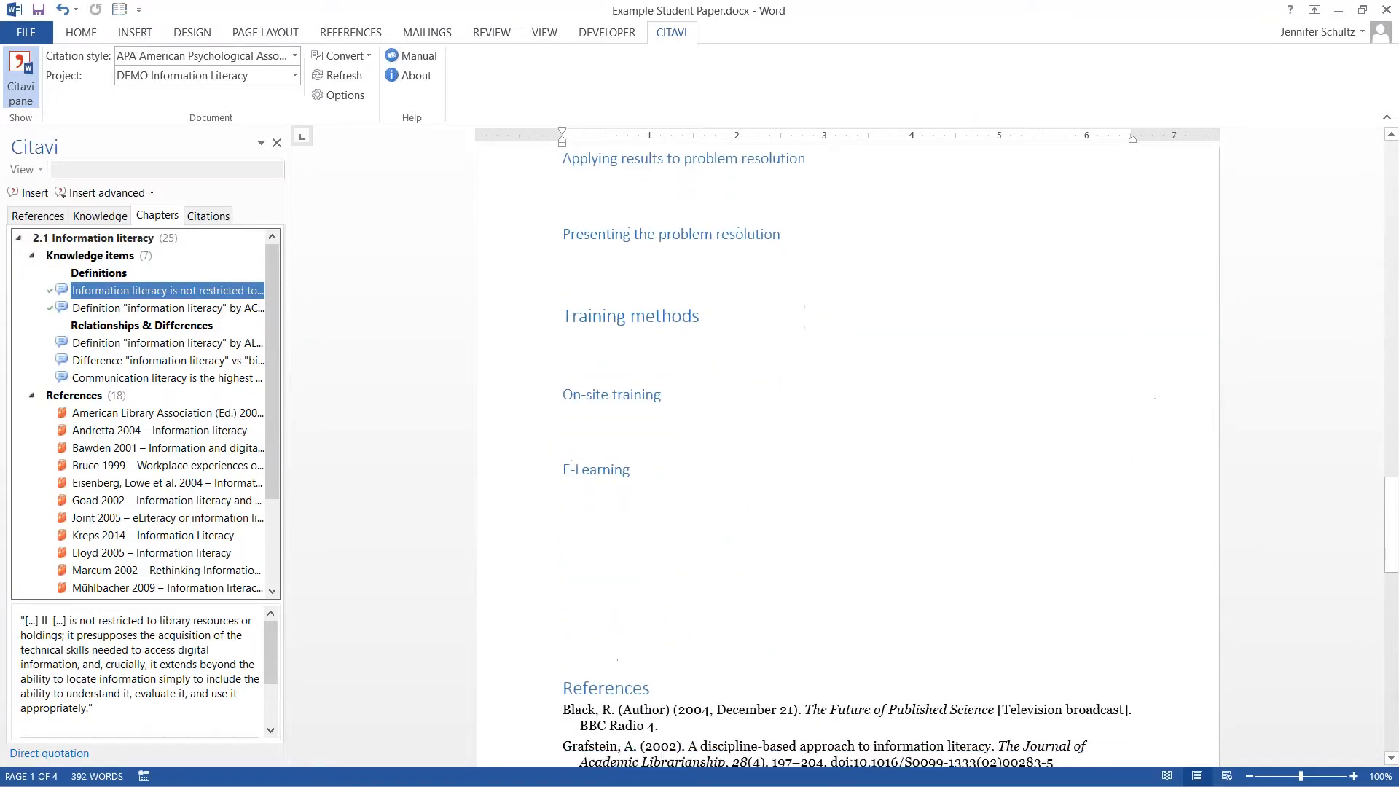
scroll(846, 438, down, 1)
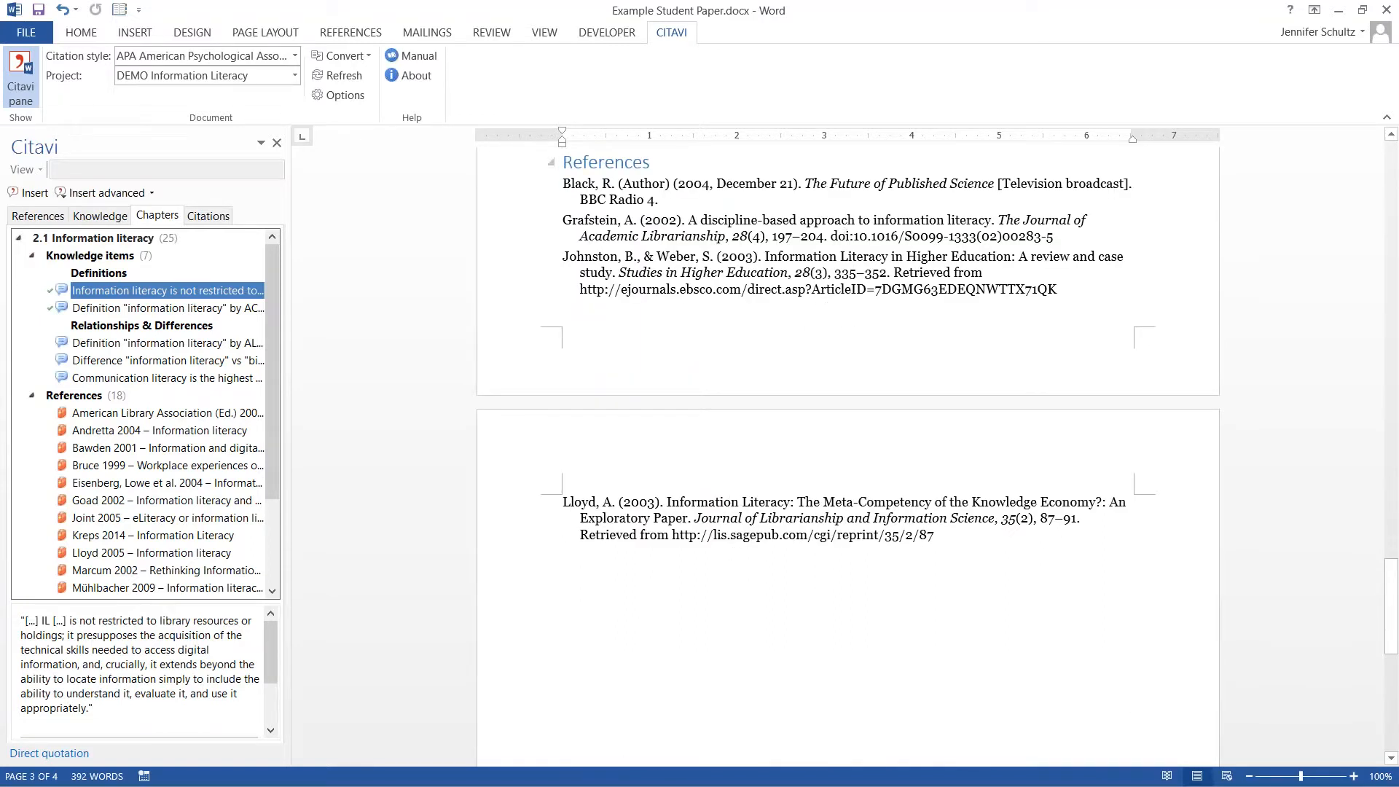
click(675, 271)
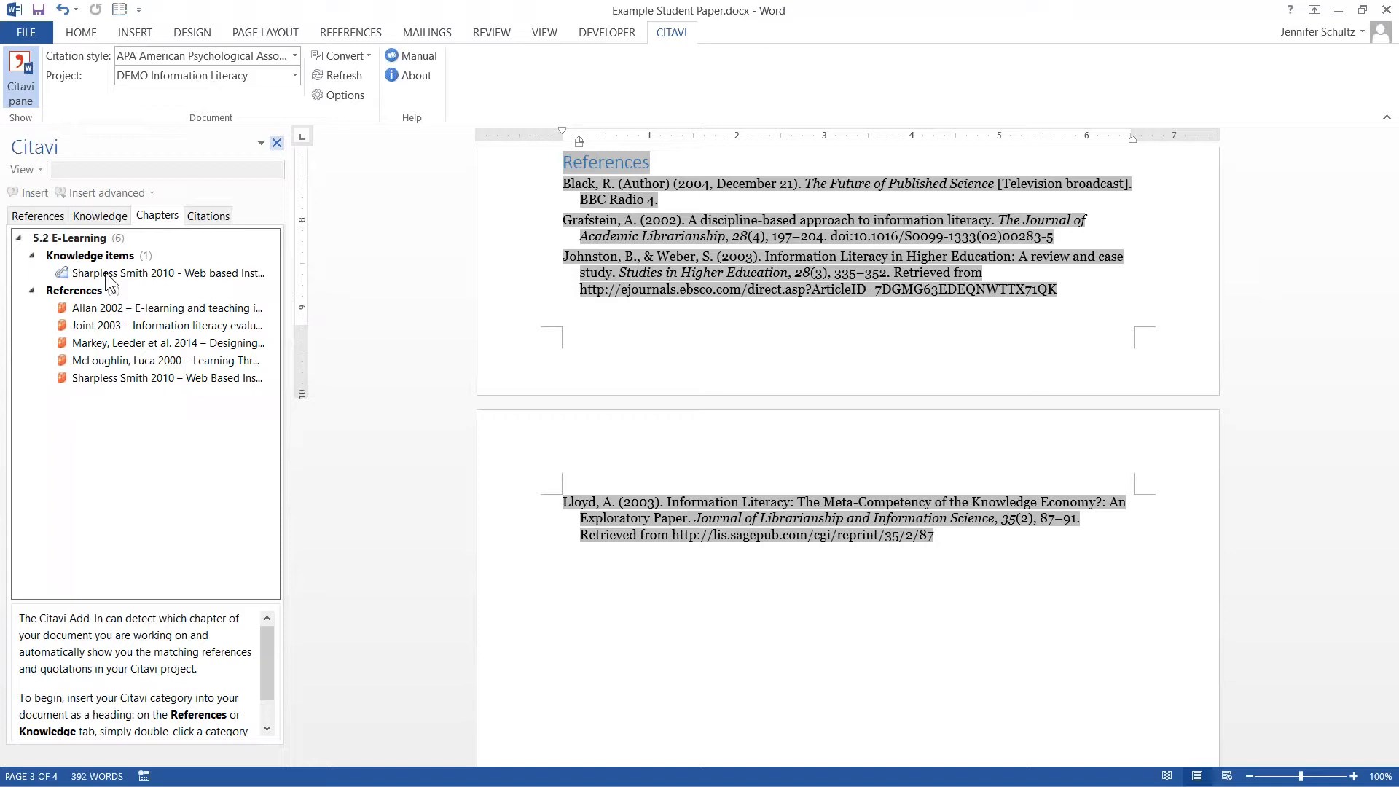
scroll(674, 308, up, 3)
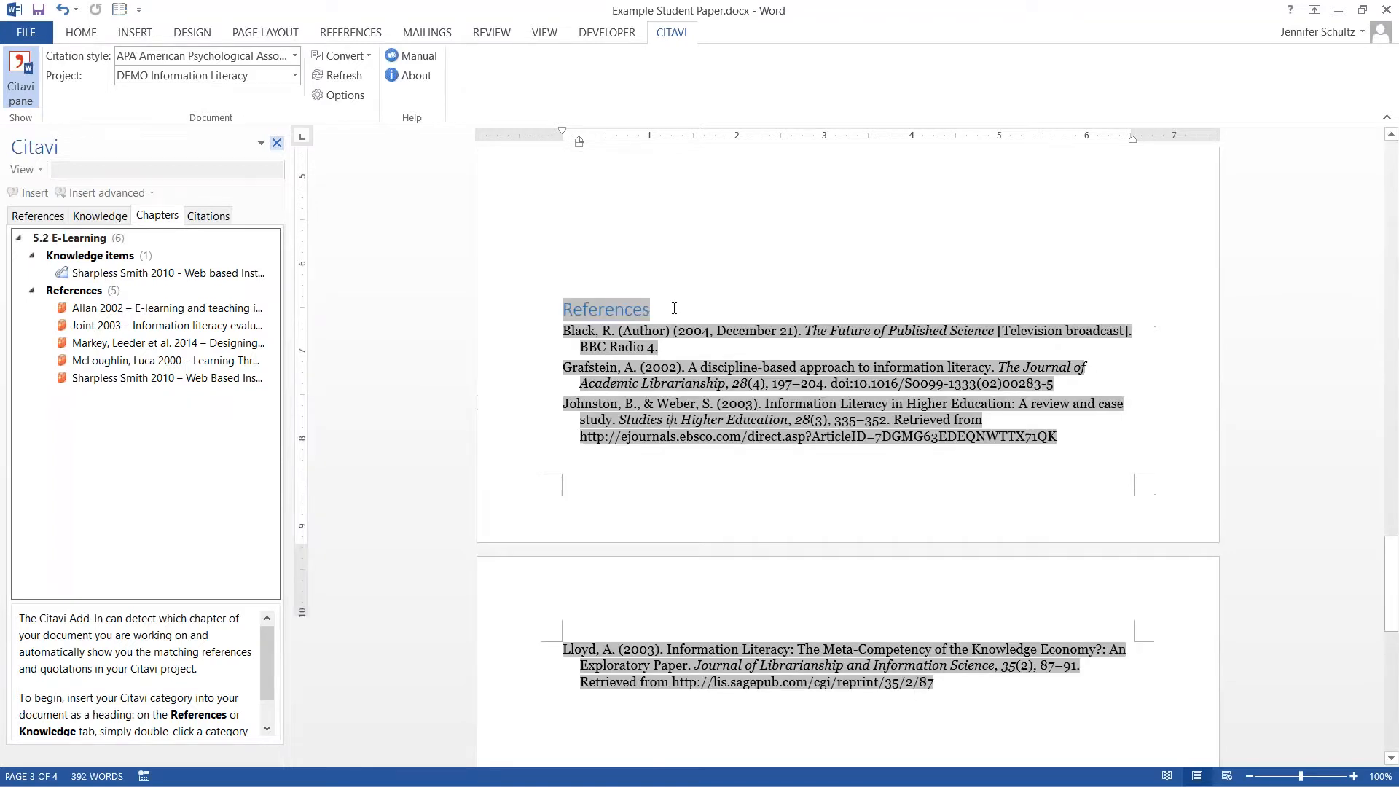
scroll(674, 308, up, 12)
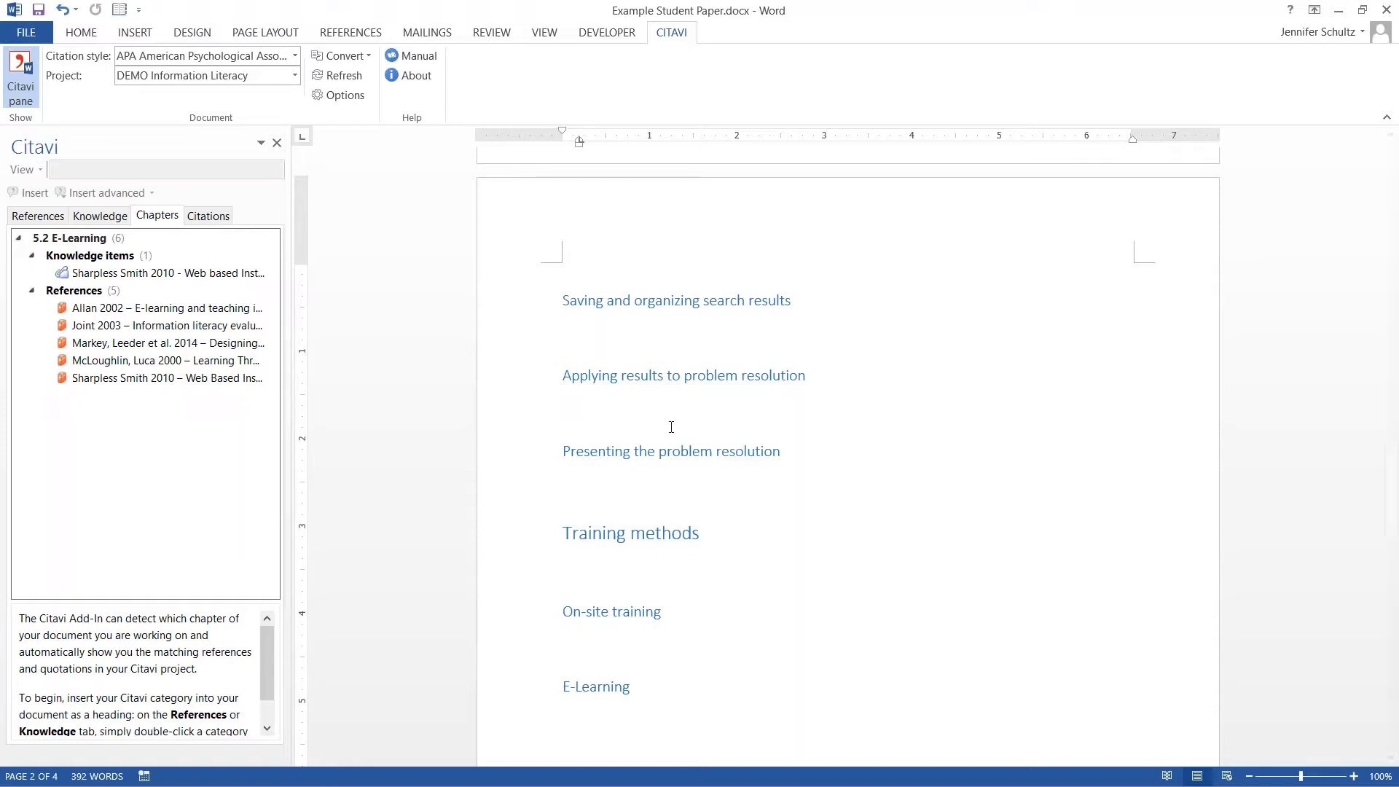
scroll(737, 429, down, 3)
scroll(745, 429, down, 5)
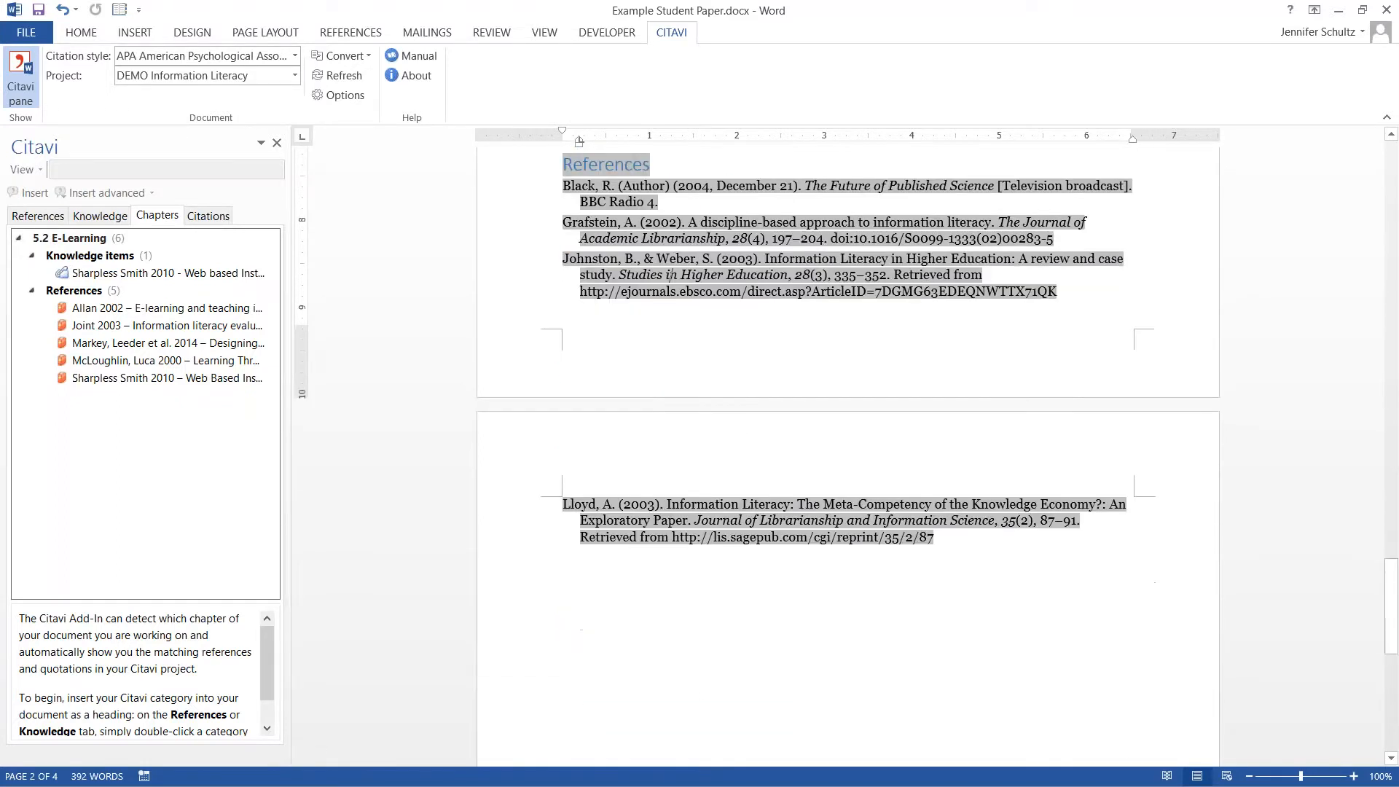